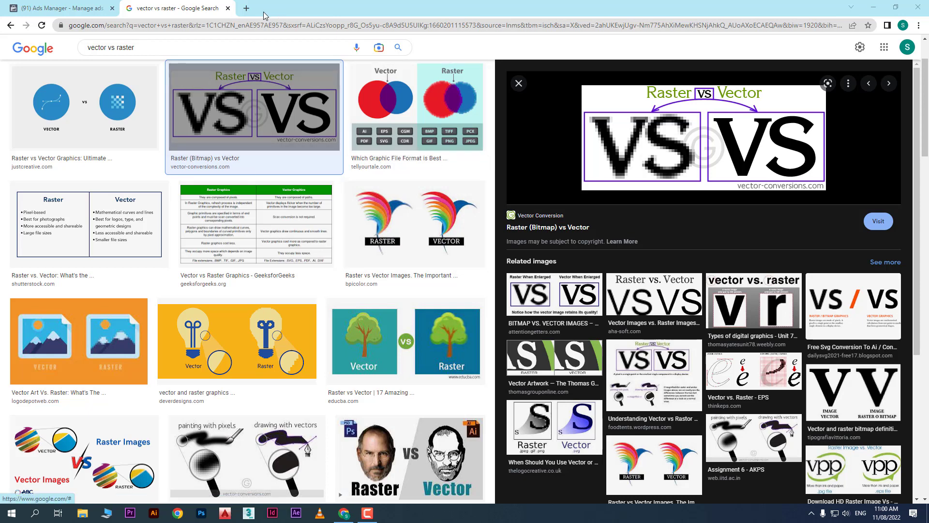
Close the Ads Manager page and preview the justcreative and Shutterstock vector-vs-raster images
left_click(112, 9)
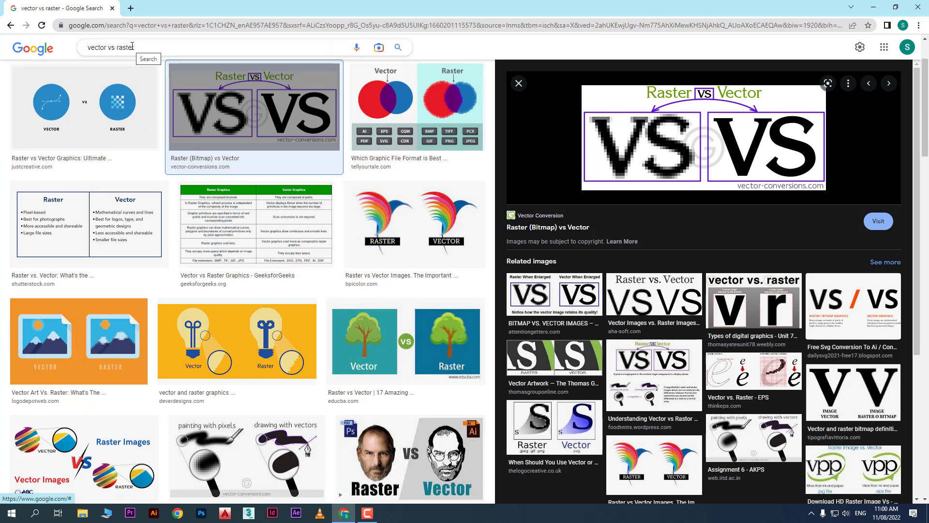
left_click(111, 120)
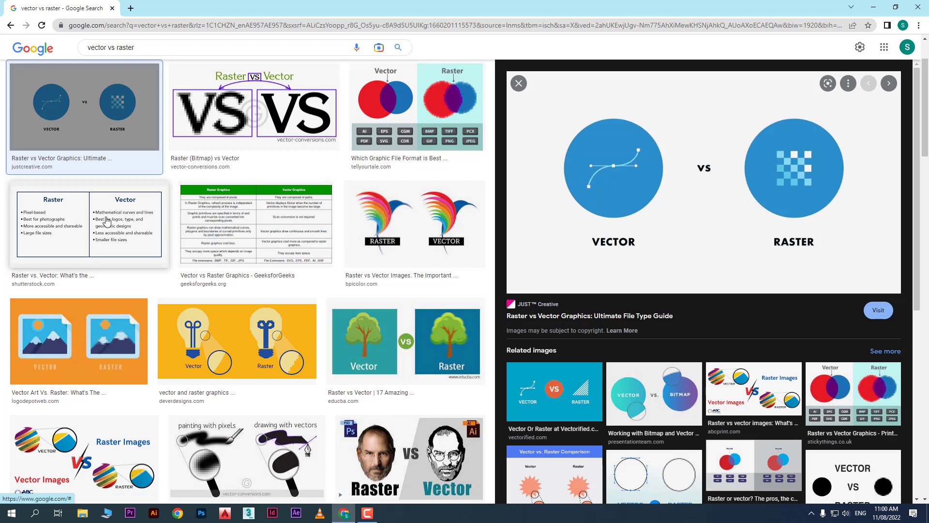
left_click(89, 223)
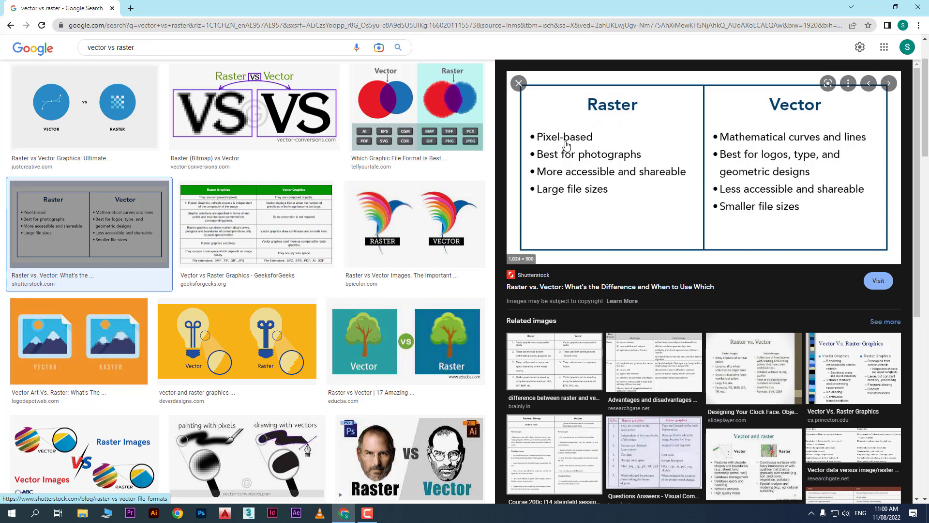
mouse_move(376, 454)
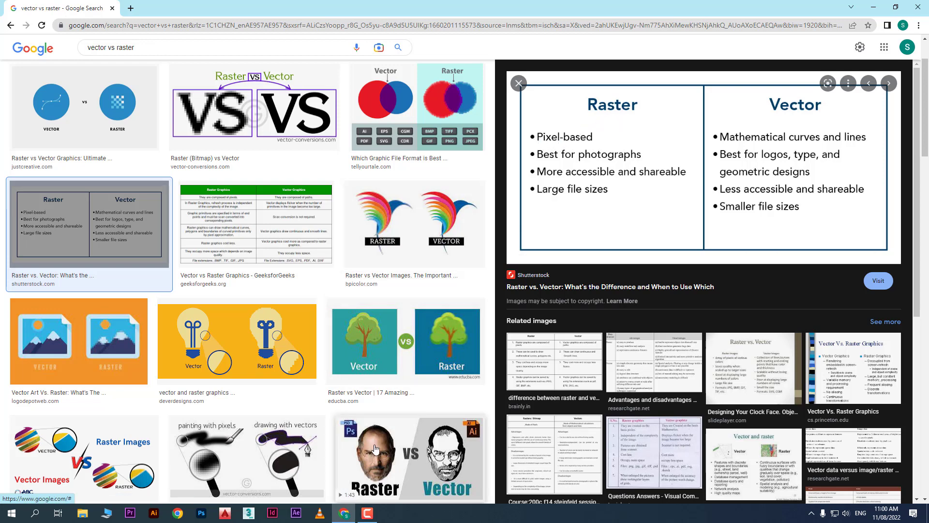
Preview the orange Vector Art and urbansignandprint images, ending back on the Shutterstock table
scroll(68, 307, "down", 1)
left_click(75, 310)
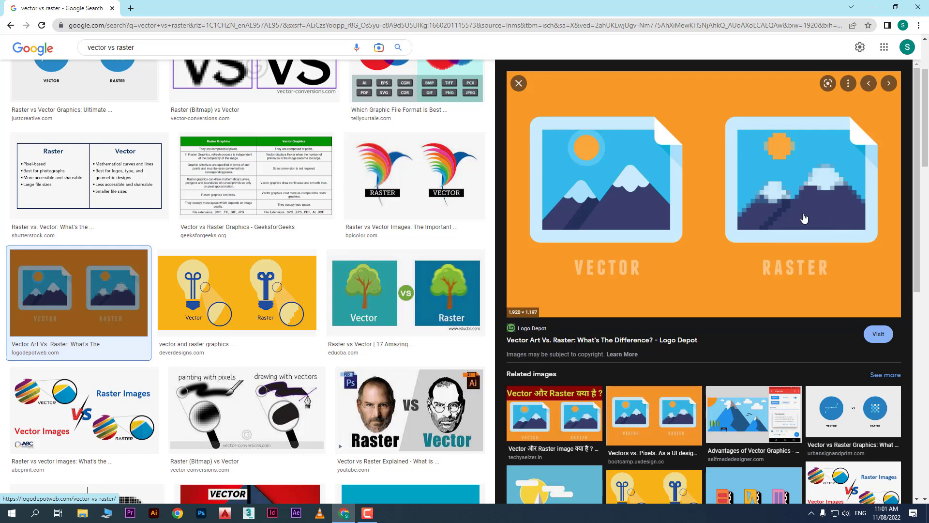
left_click(858, 408)
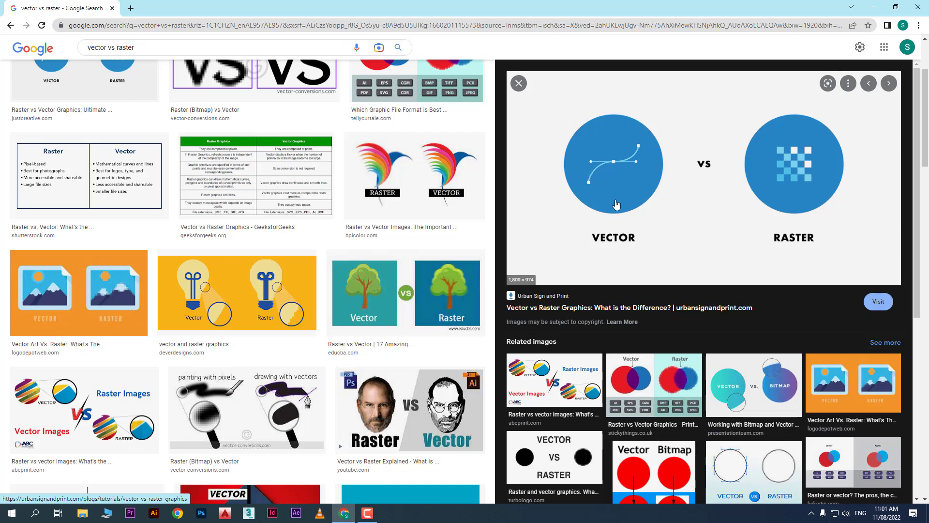
left_click(89, 174)
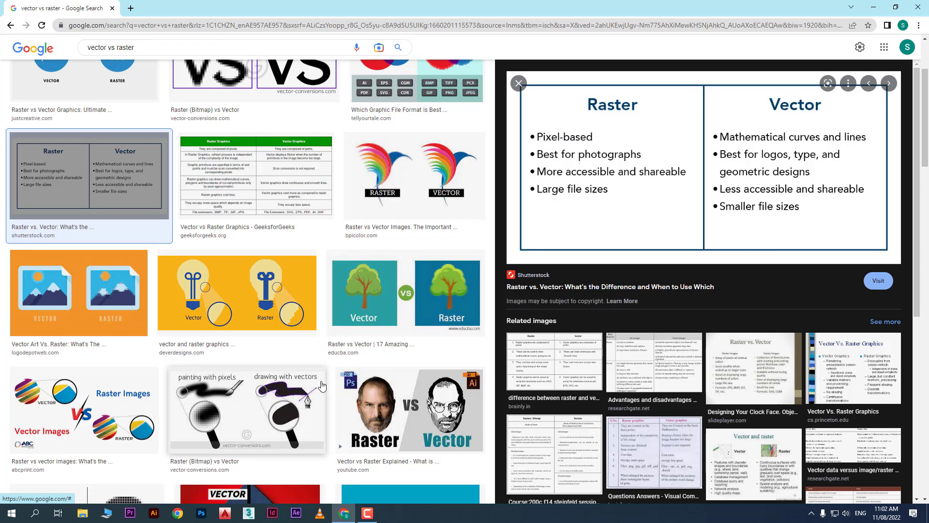
Preview the Proforma and insight180 Vector vs Raster images, then return to the top of the results
scroll(150, 265, "down", 7)
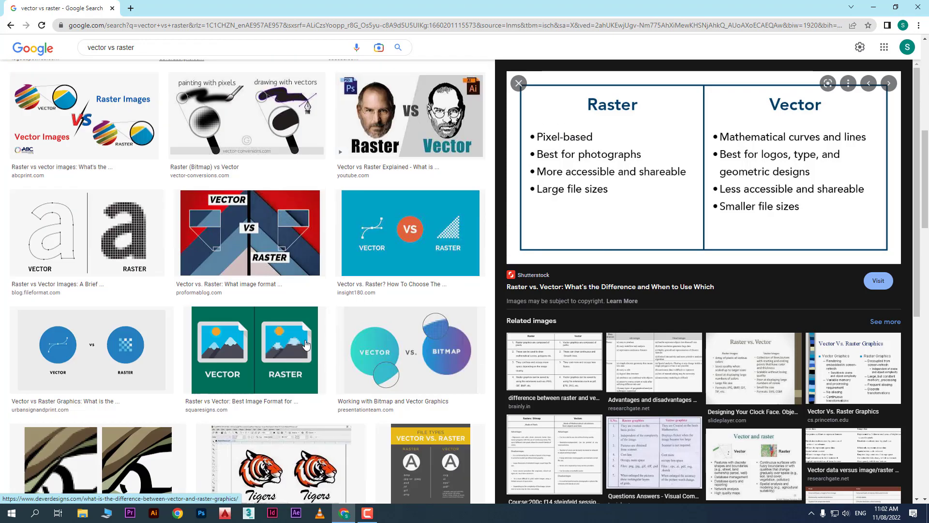
left_click(243, 213)
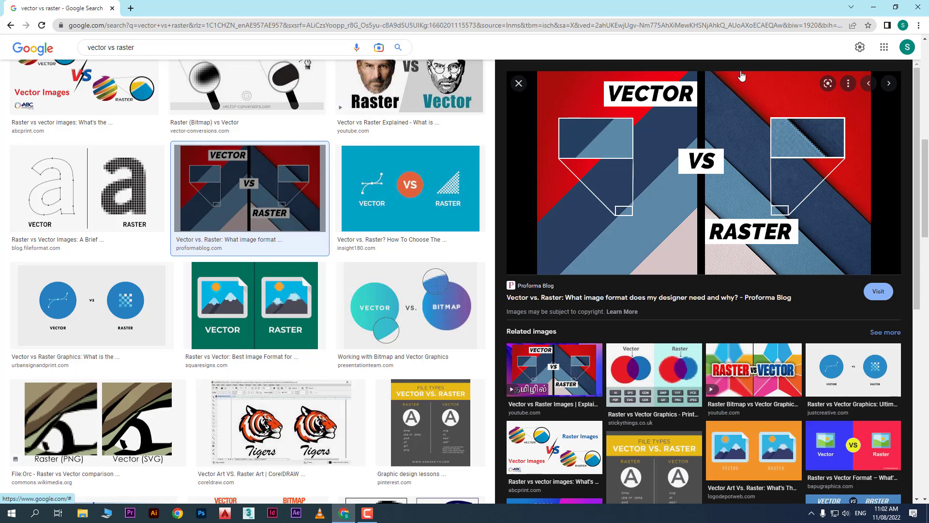
left_click(390, 213)
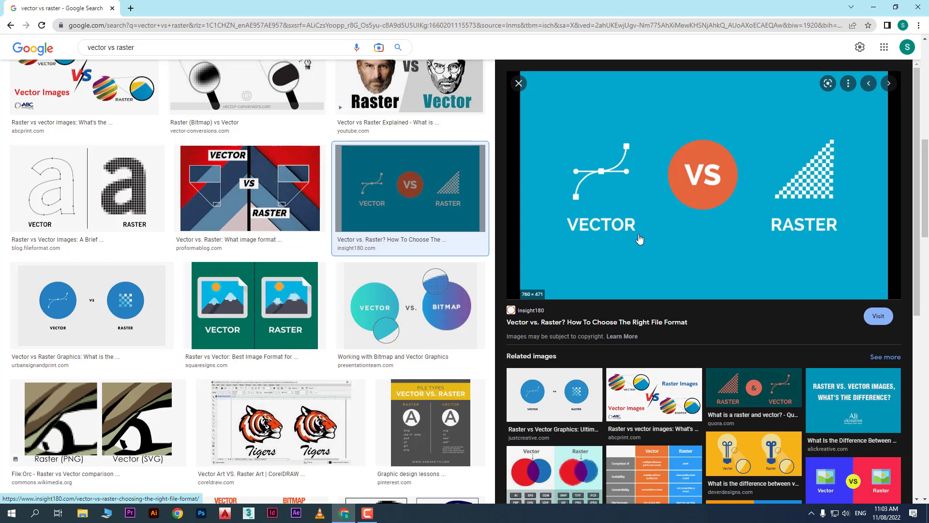
scroll(726, 266, "up", 5)
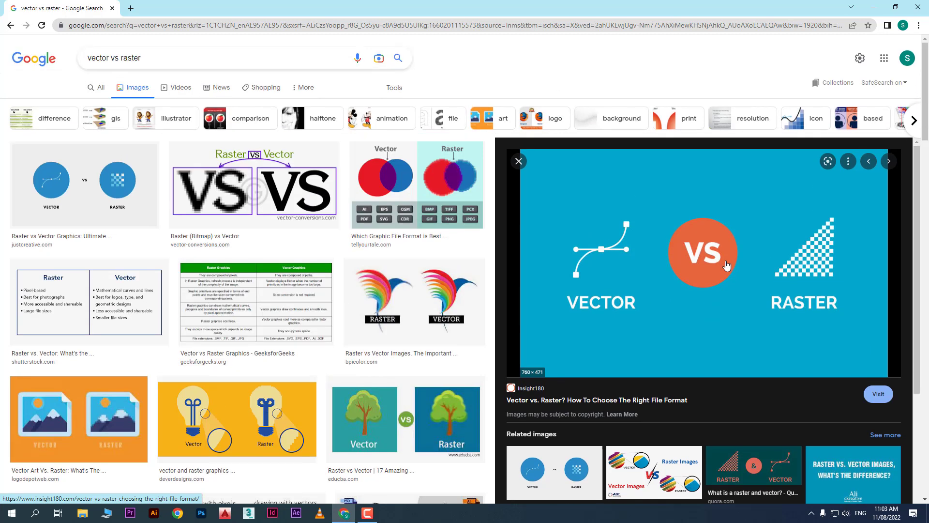
Minimize Chrome and browse Illustrator's Home screen
left_click(874, 7)
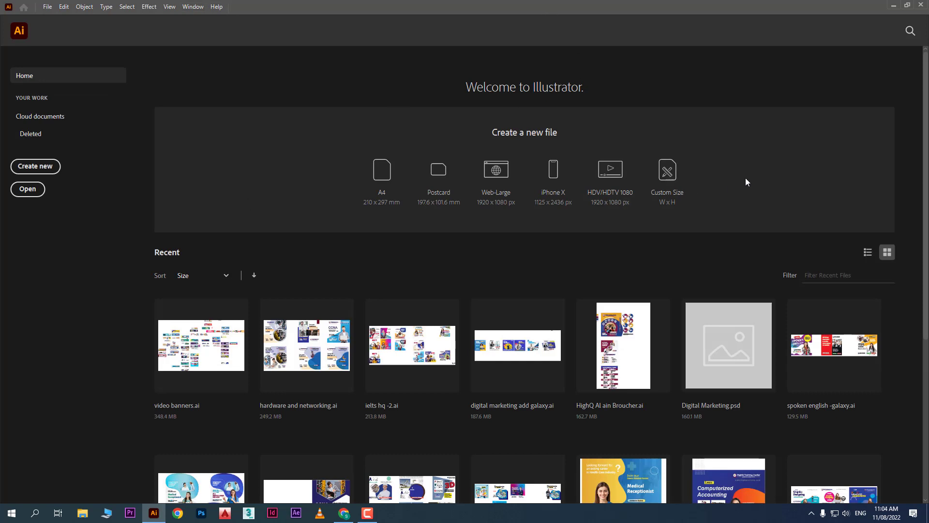
scroll(770, 167, "down", 5)
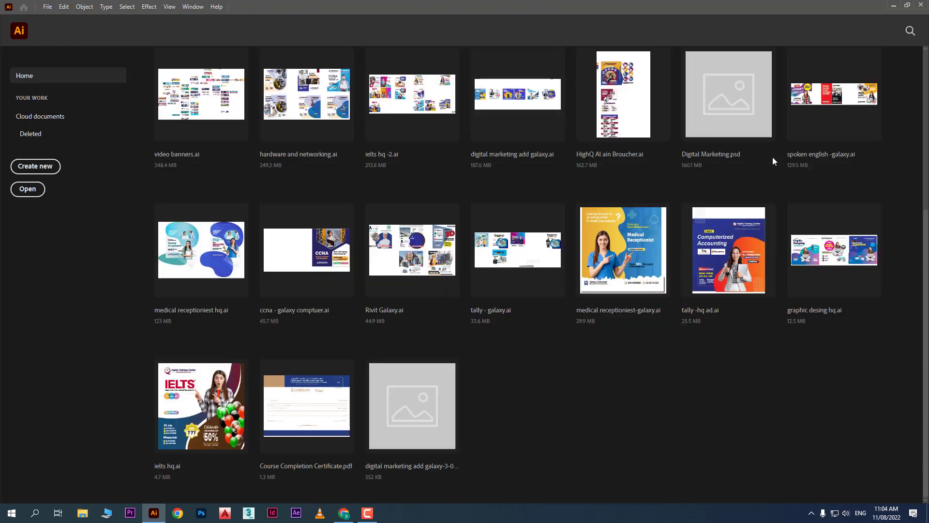
scroll(498, 266, "up", 5)
scroll(498, 266, "down", 5)
scroll(534, 349, "up", 3)
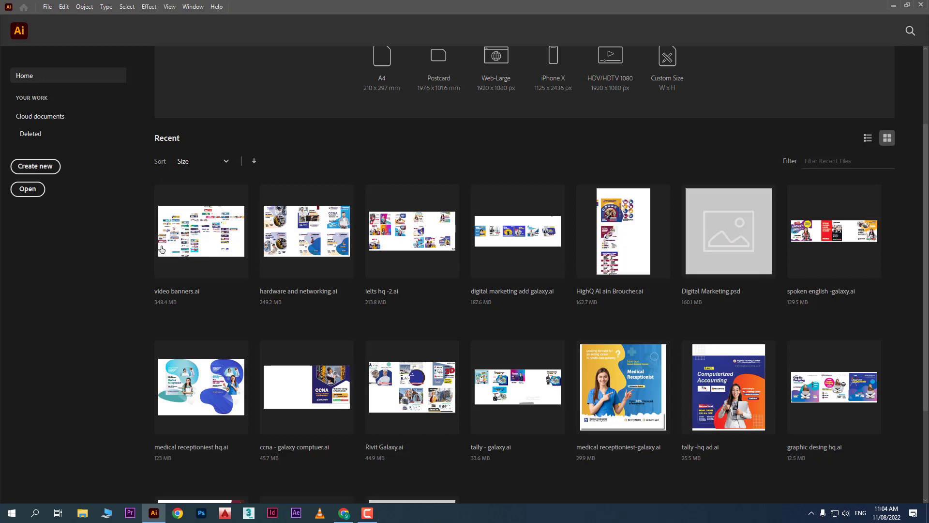
Switch the recent files to list view, then back to the thumbnail grid
left_click(868, 138)
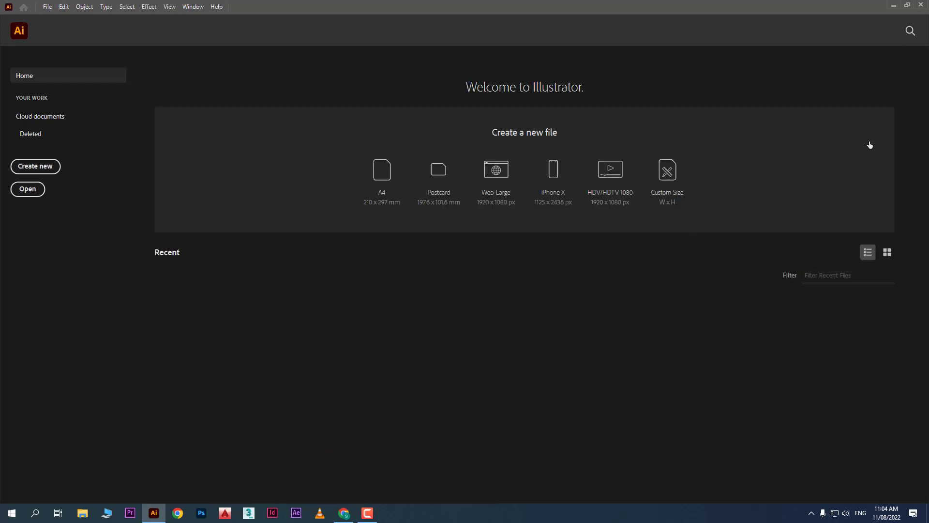
scroll(500, 325, "down", 3)
scroll(257, 154, "down", 3)
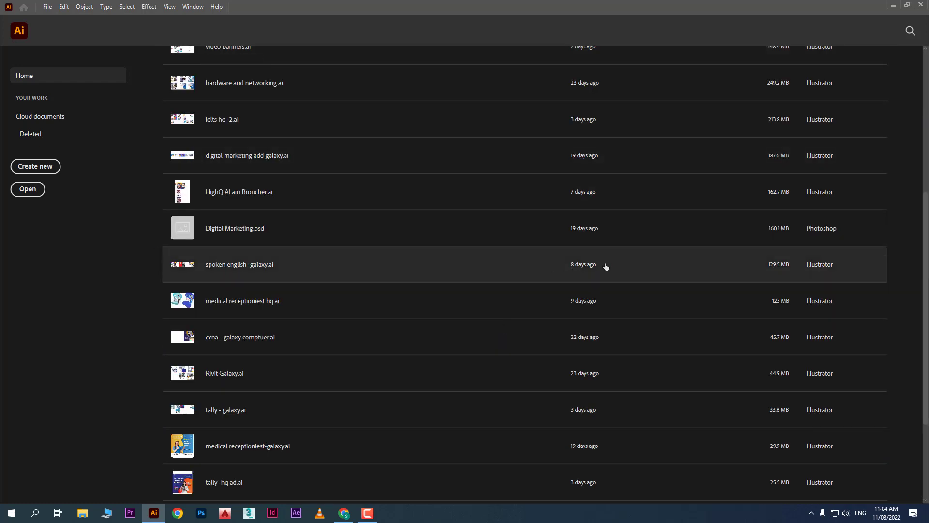
scroll(896, 262, "up", 6)
left_click(887, 251)
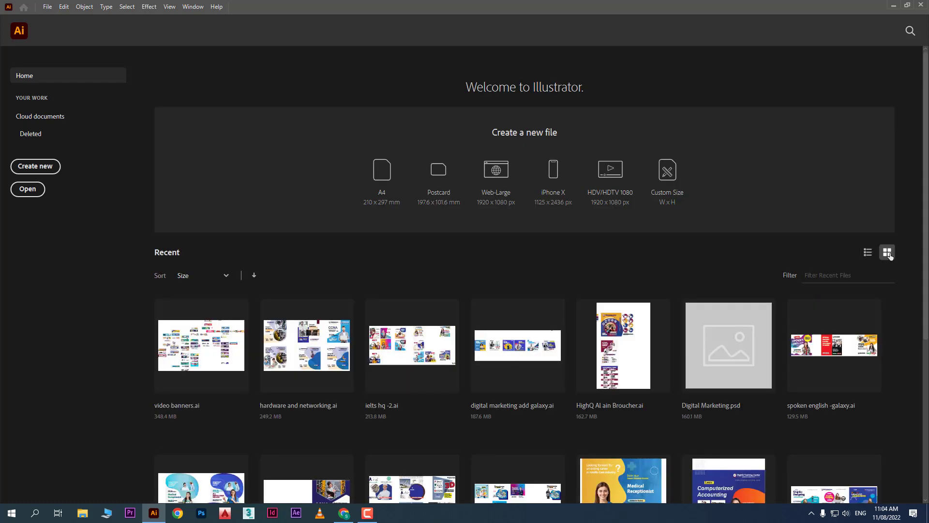
scroll(648, 382, "down", 5)
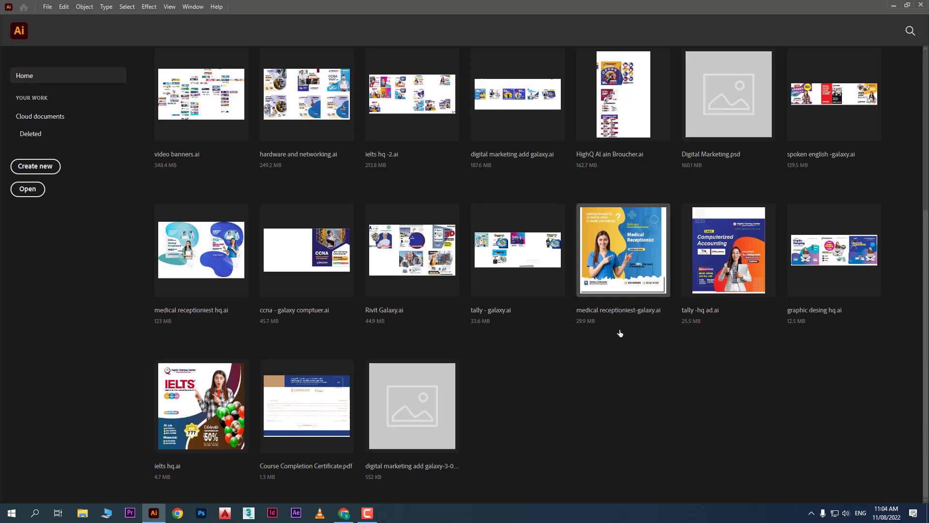
scroll(628, 382, "up", 5)
scroll(652, 432, "down", 3)
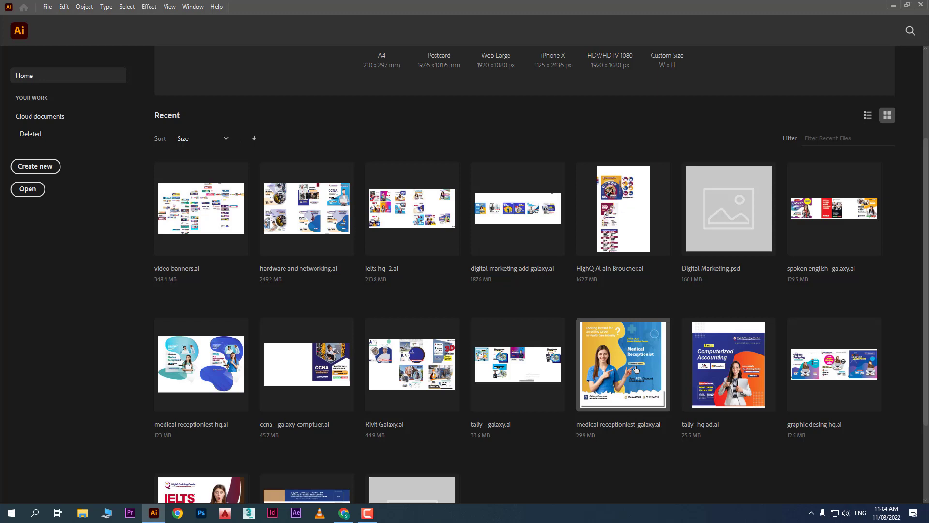
Open medical receptioniest-galaxy.ai ignoring the missing link, then return to the Home screen
left_click(614, 385)
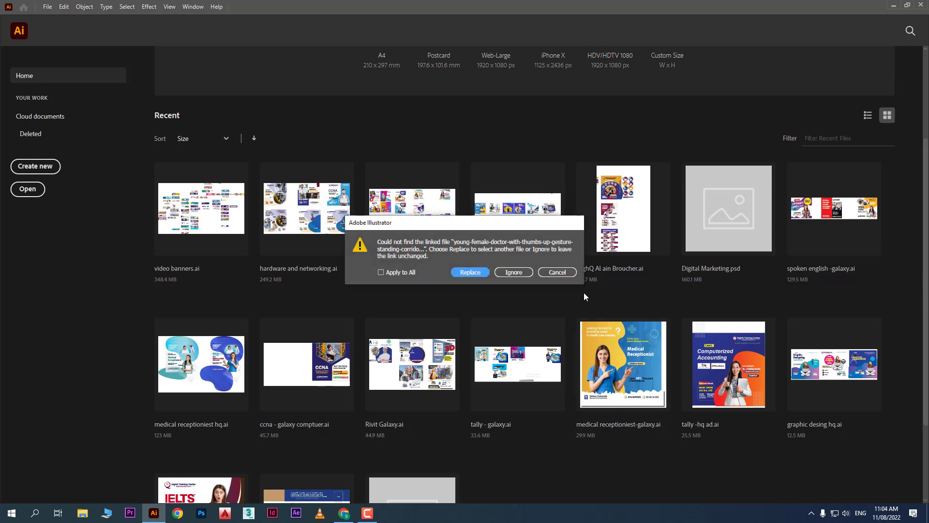
left_click(507, 270)
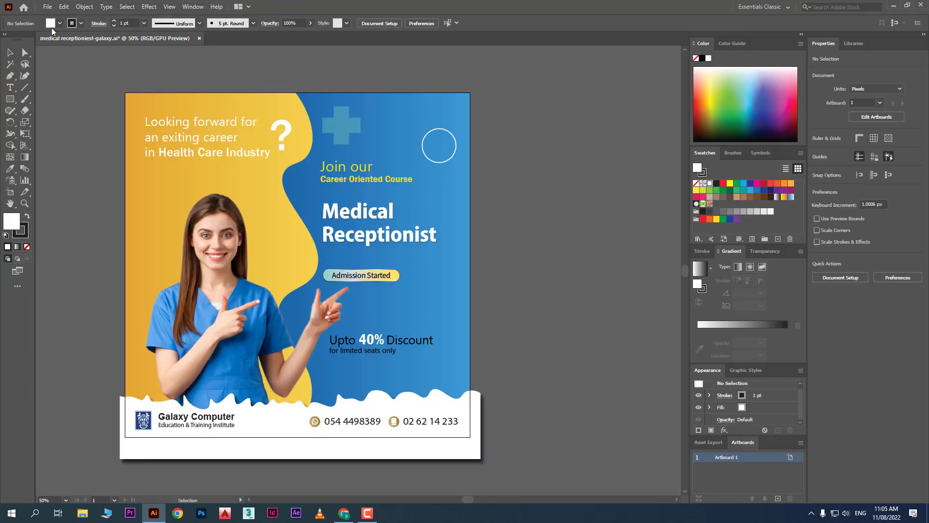
left_click(23, 6)
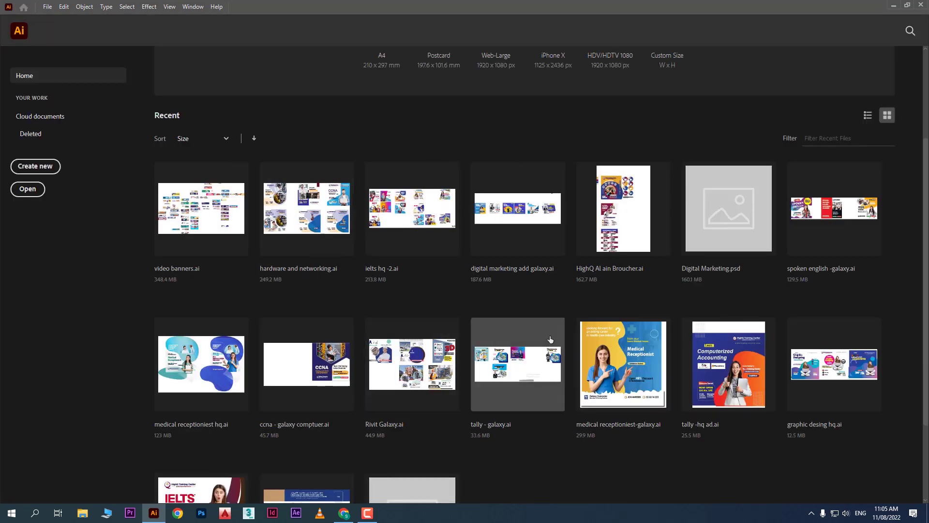
scroll(549, 336, "up", 3)
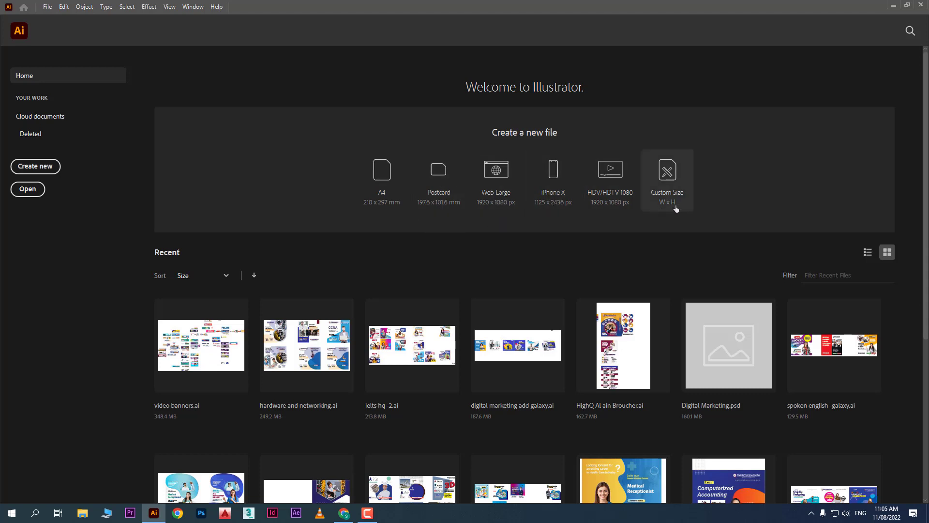
Create a blank A4 document and a blank Postcard-sized document
left_click(382, 176)
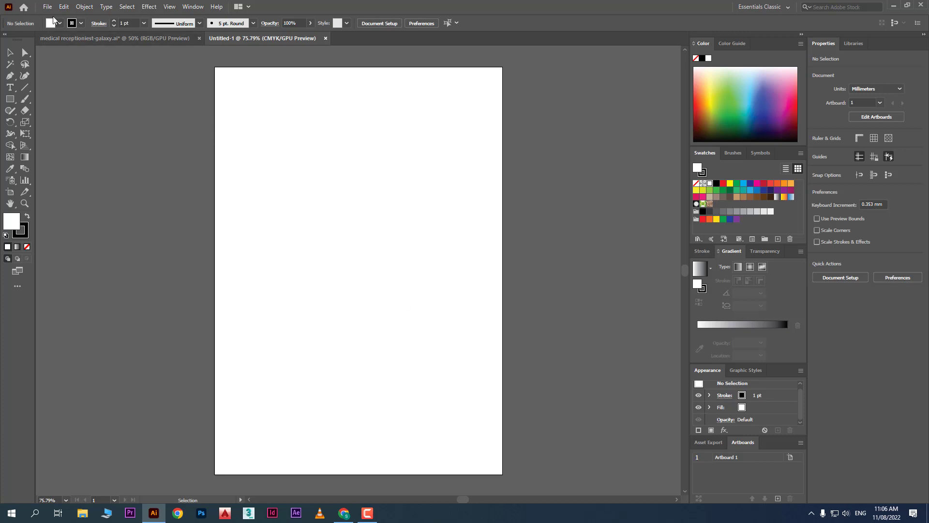
left_click(24, 10)
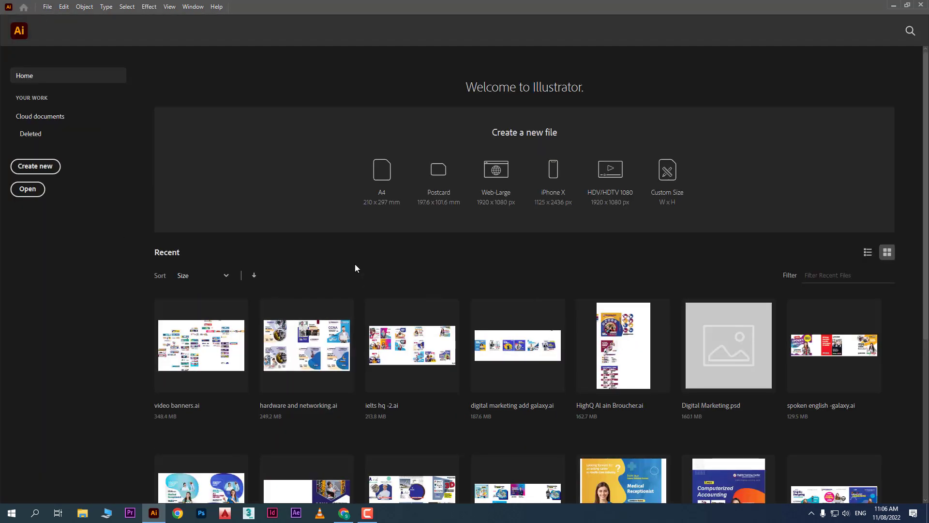
left_click(437, 182)
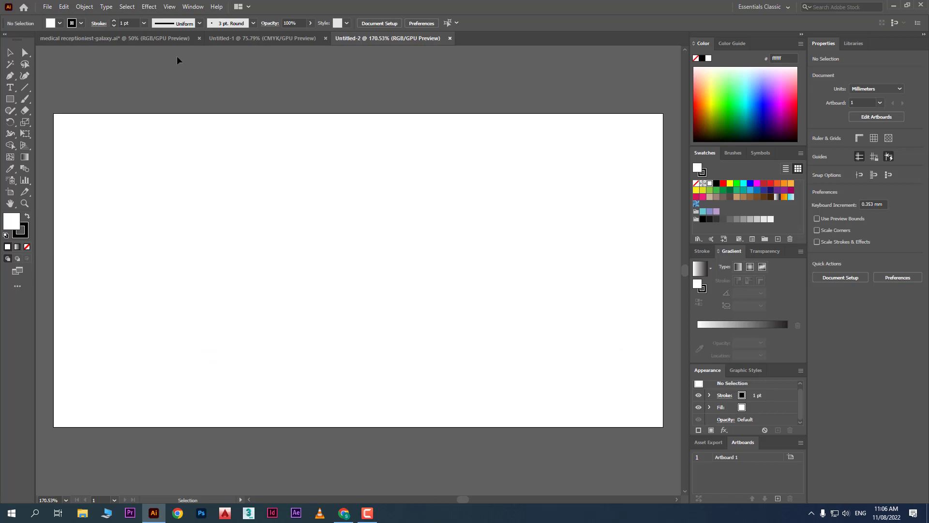
Cycle through the medical, Untitled-1 and Untitled-2 tabs, then bring up the medical tab's menu
left_click(179, 38)
left_click(235, 38)
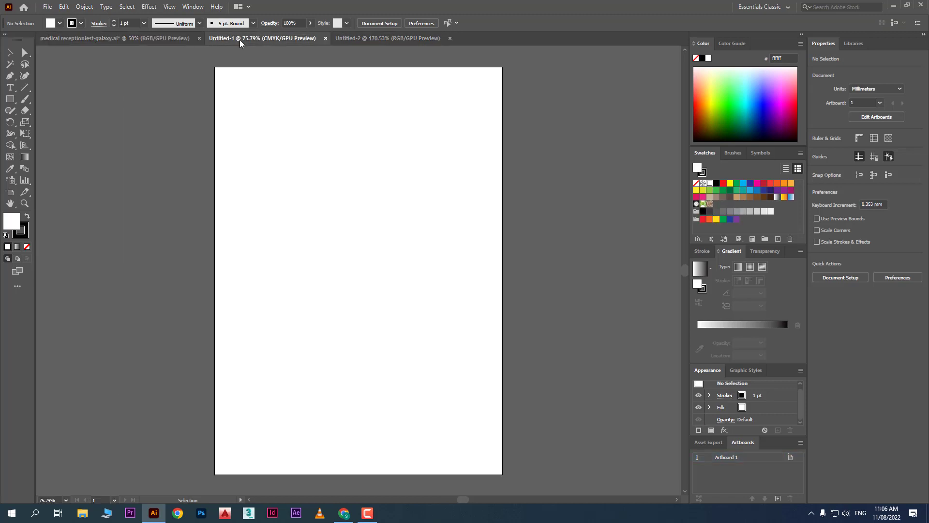
left_click(363, 39)
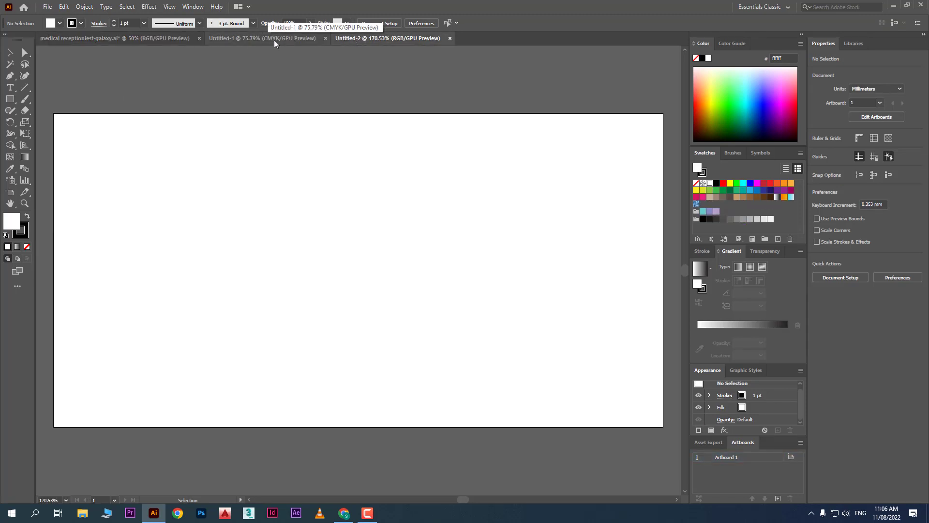
right_click(157, 43)
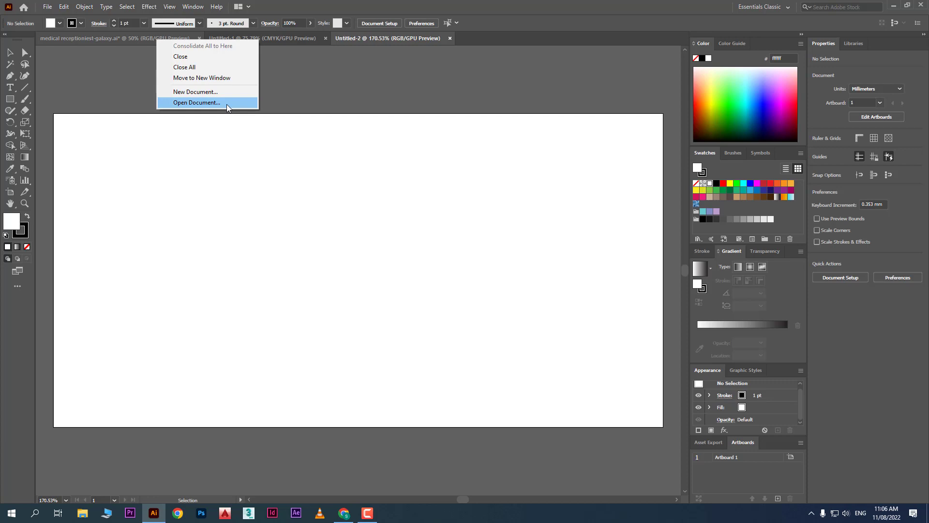
Close all open documents with Ctrl+Alt+W, discarding unsaved changes
left_click(214, 67)
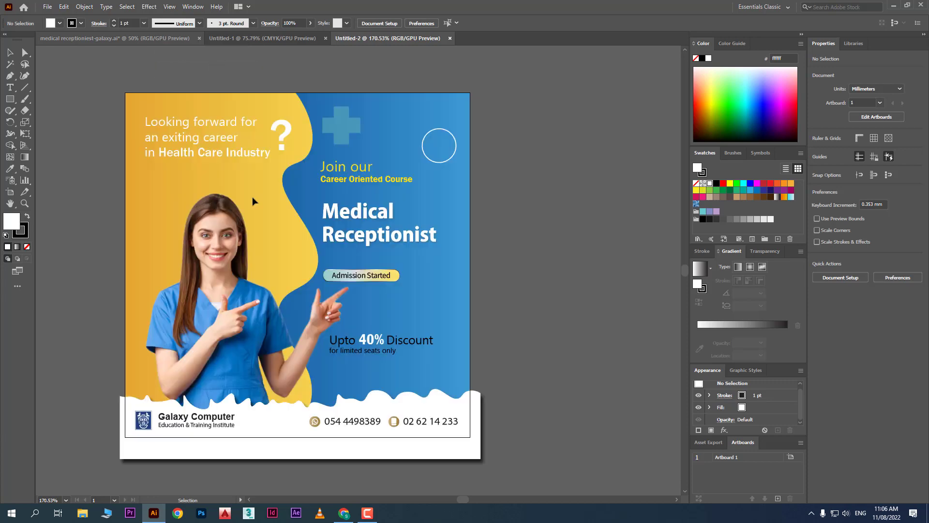
key("ctrl+alt+w")
left_click(510, 273)
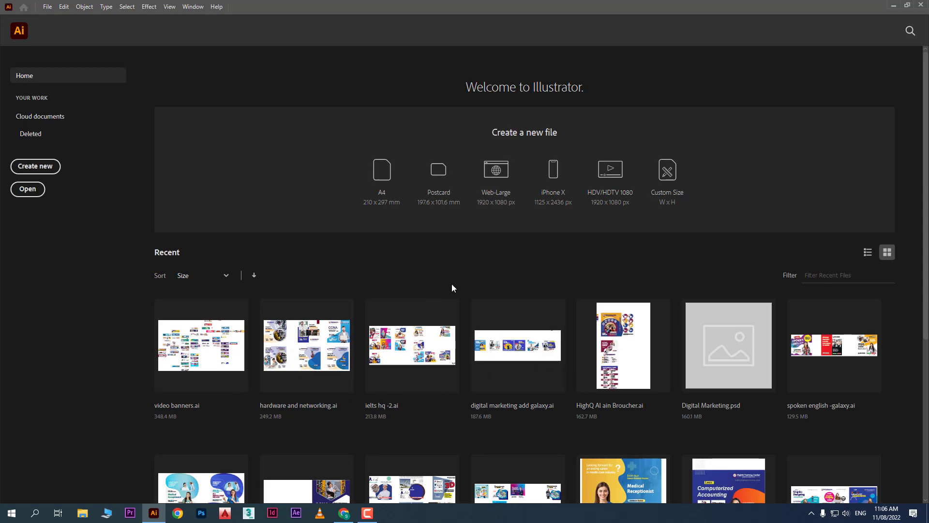
Scroll through the Home screen's new-file presets
scroll(457, 246, "down", 3)
scroll(458, 245, "up", 3)
Open the Custom Size new-document settings twice, cancelling each time
left_click(672, 181)
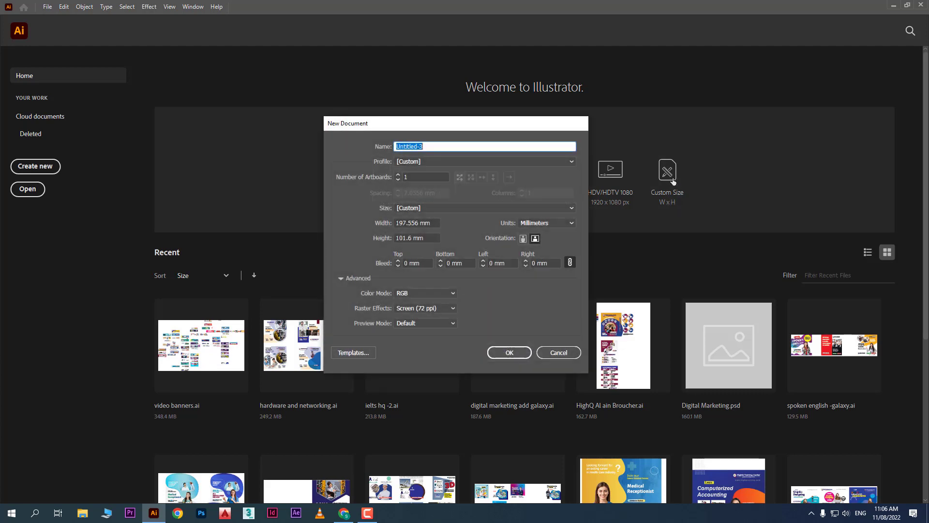
left_click(563, 351)
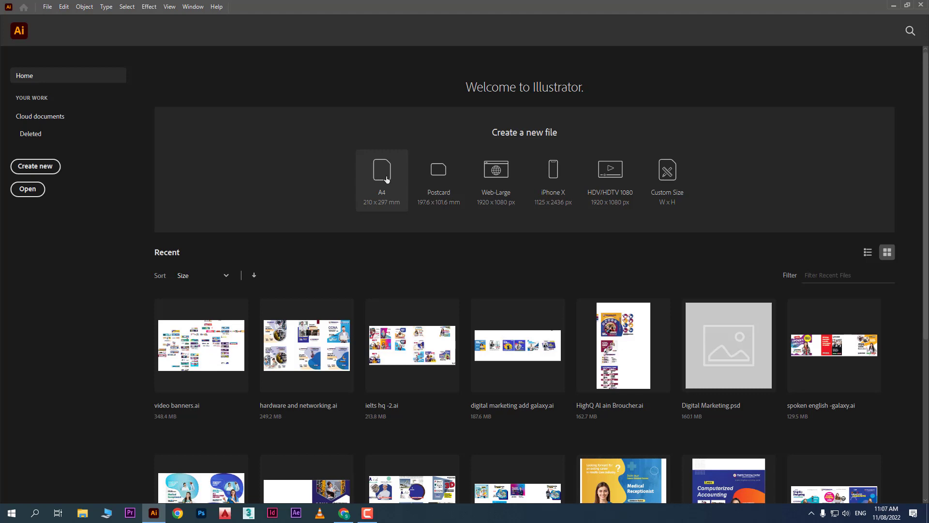
left_click(670, 183)
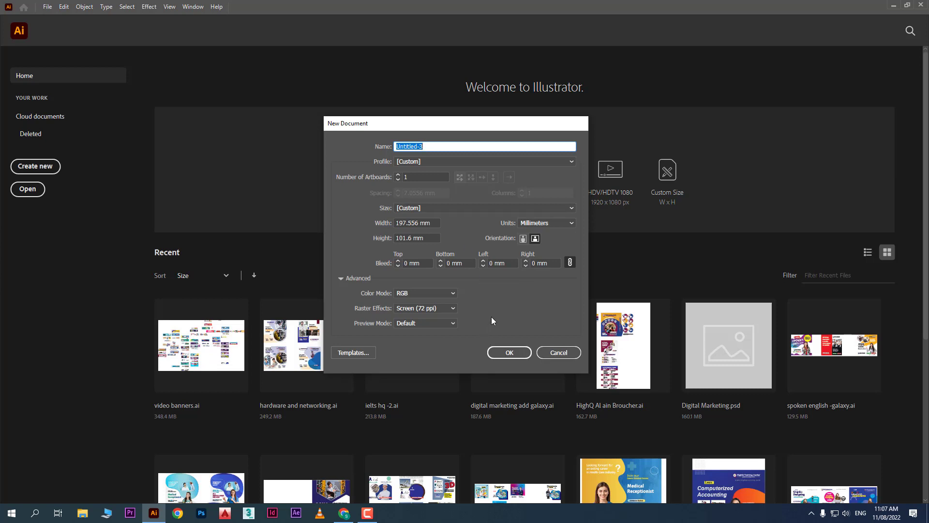
left_click(559, 352)
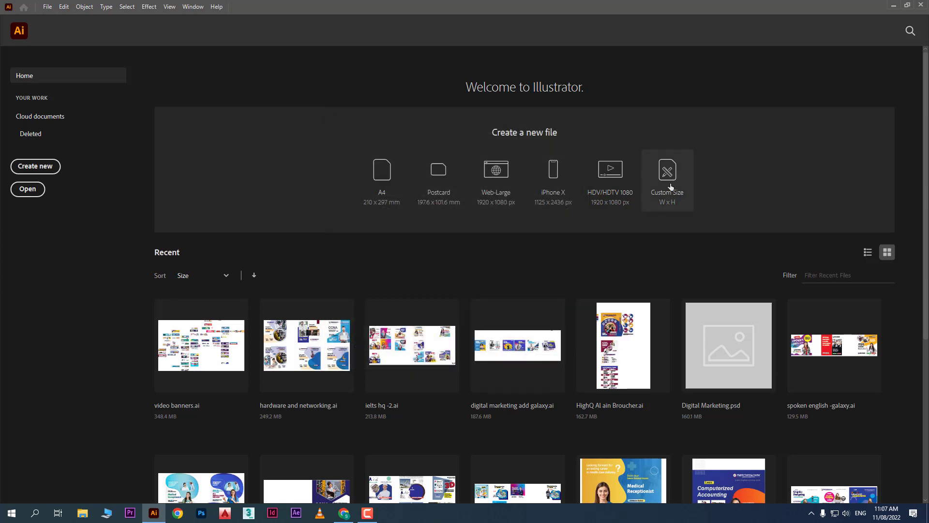
Open new-document setup via Create new and File > New, cancelling both
left_click(35, 166)
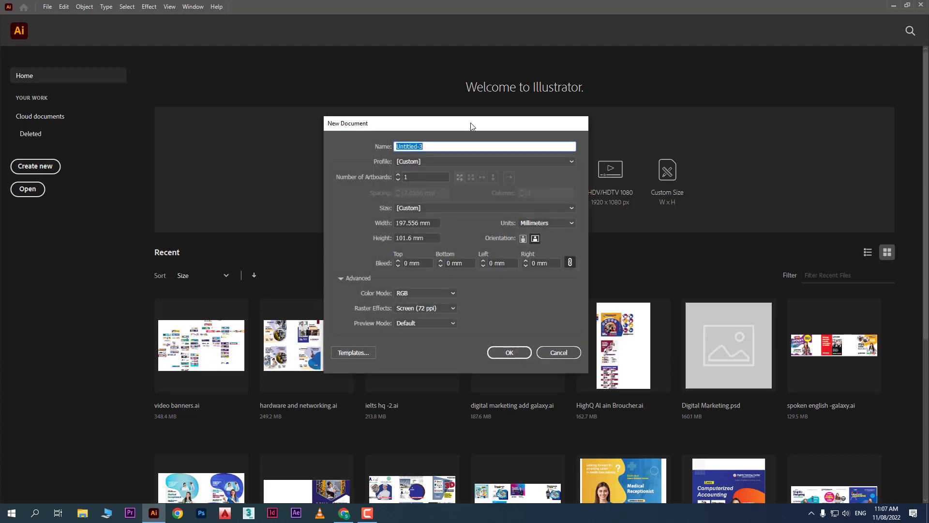
left_click(577, 354)
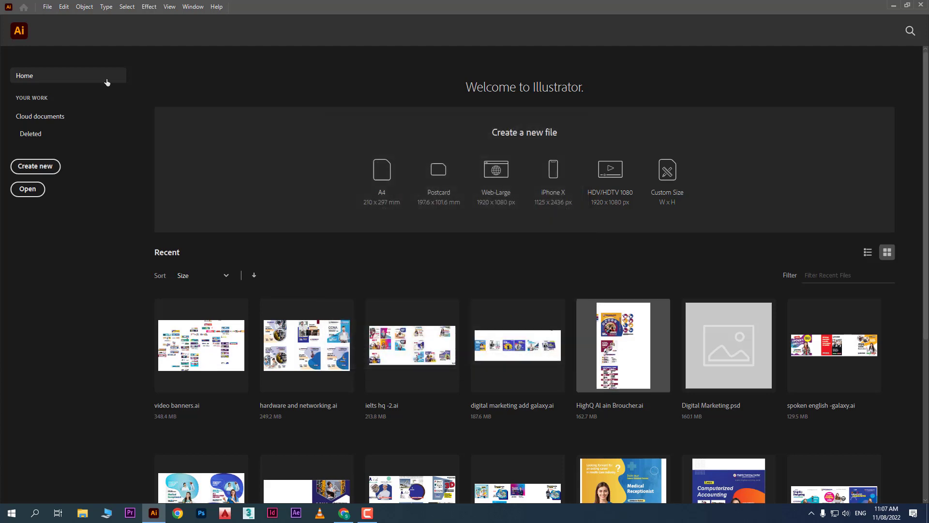
left_click(48, 7)
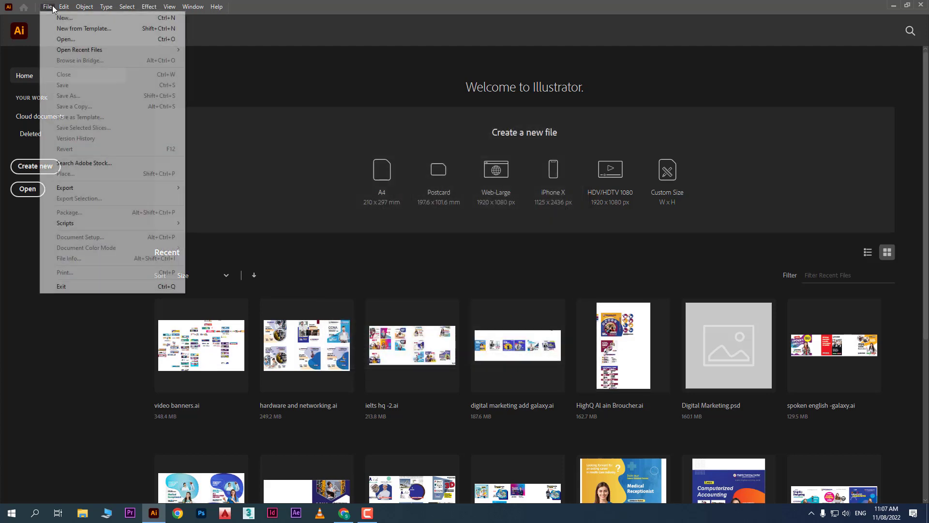
left_click(172, 20)
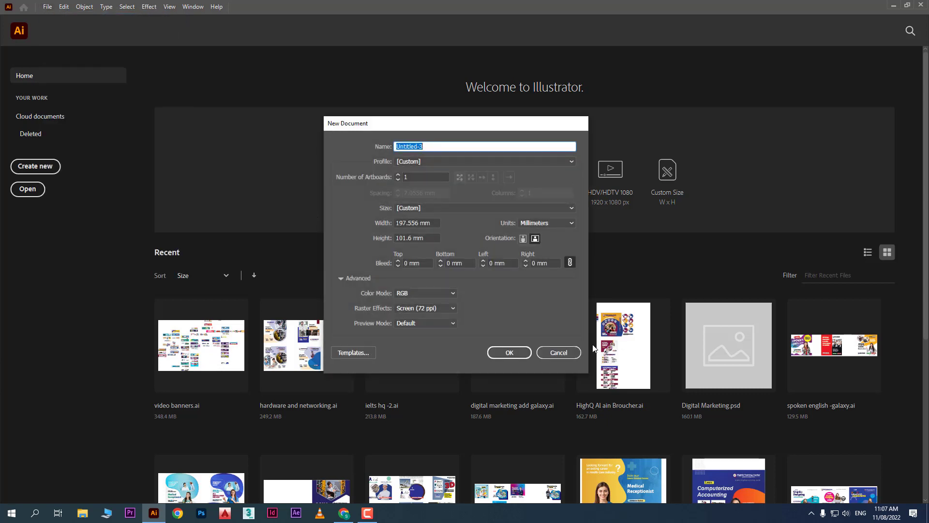
left_click(563, 352)
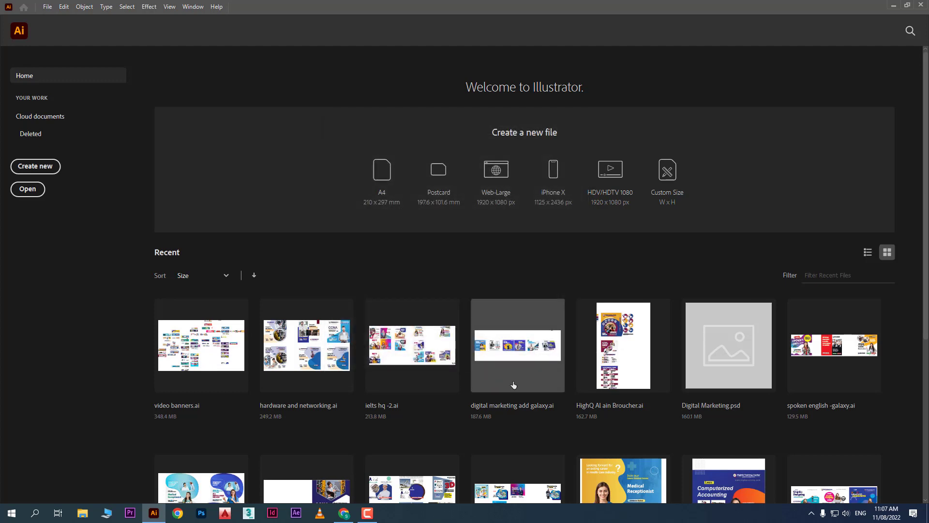
Search Google Images in Chrome for 'page size'
left_click(344, 512)
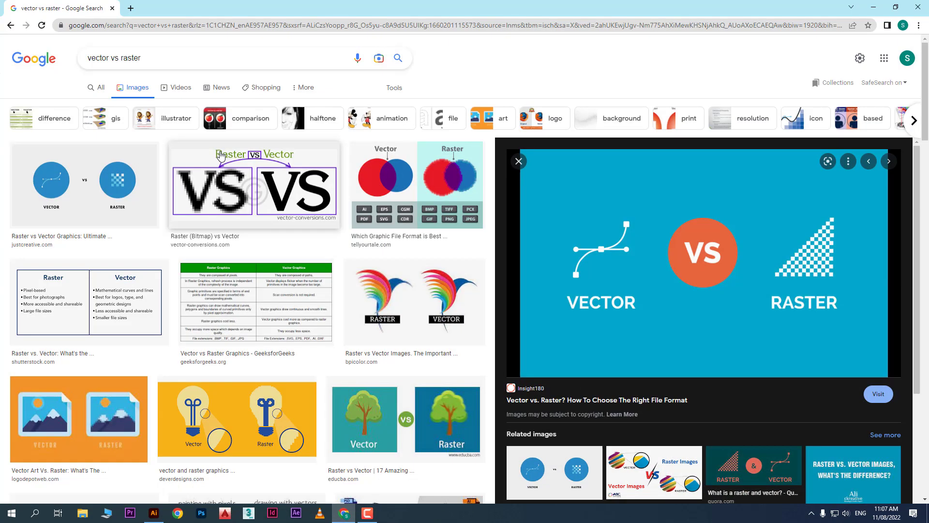
left_click(176, 65)
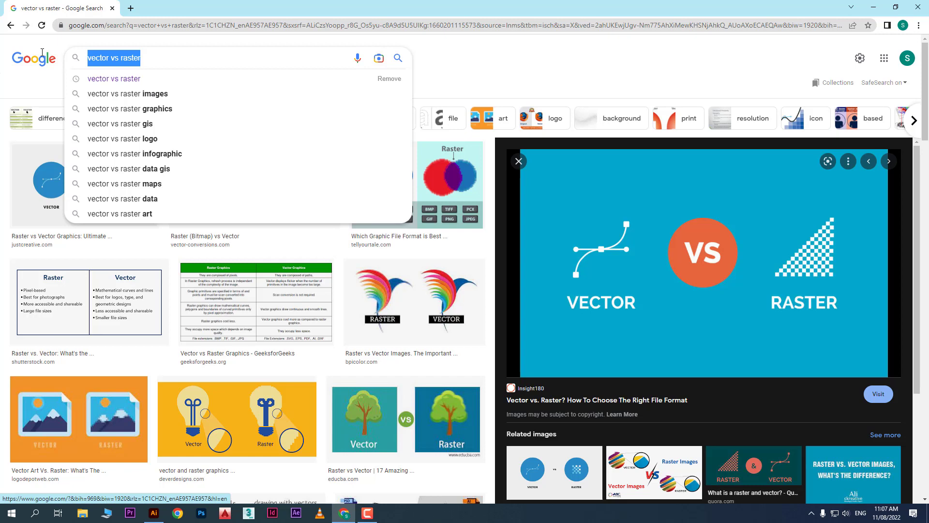
type("page size")
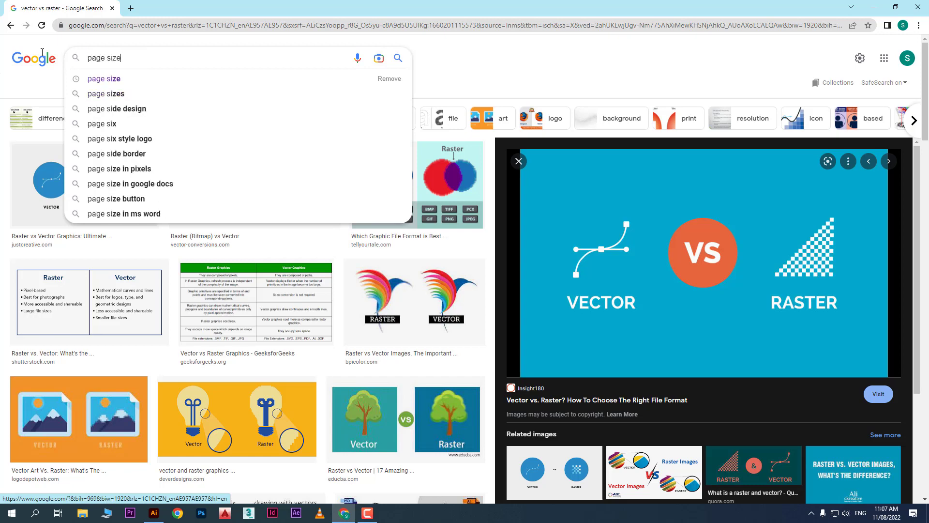
key("Return")
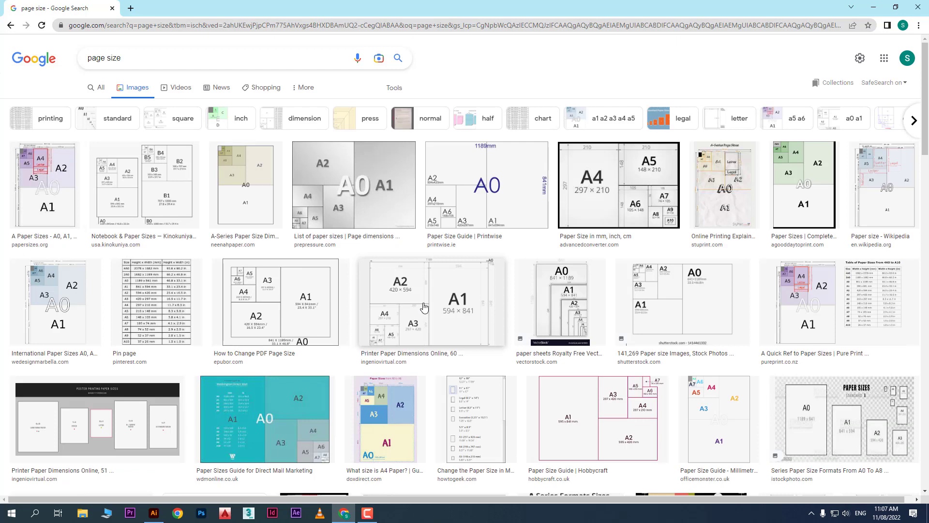
Preview paper-size charts, ending on the A-series dimensions table, then return to Illustrator
left_click(481, 426)
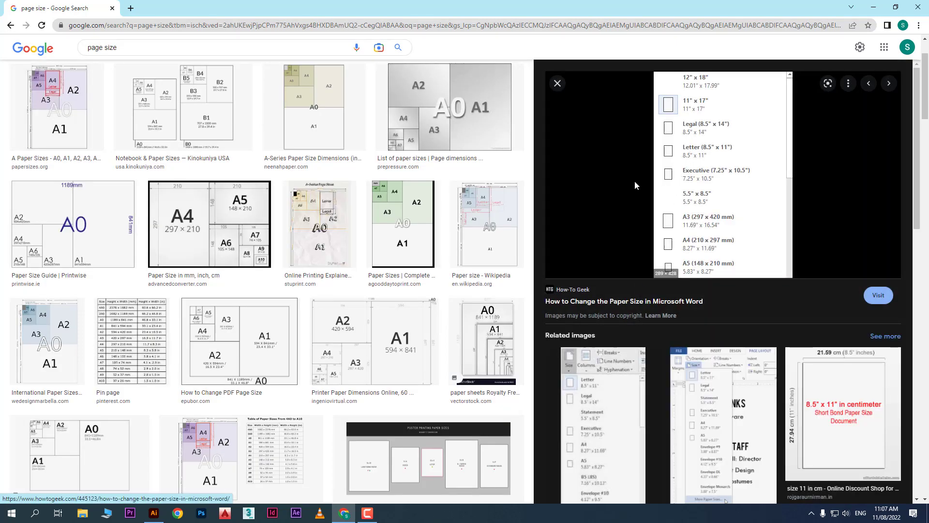
left_click(437, 125)
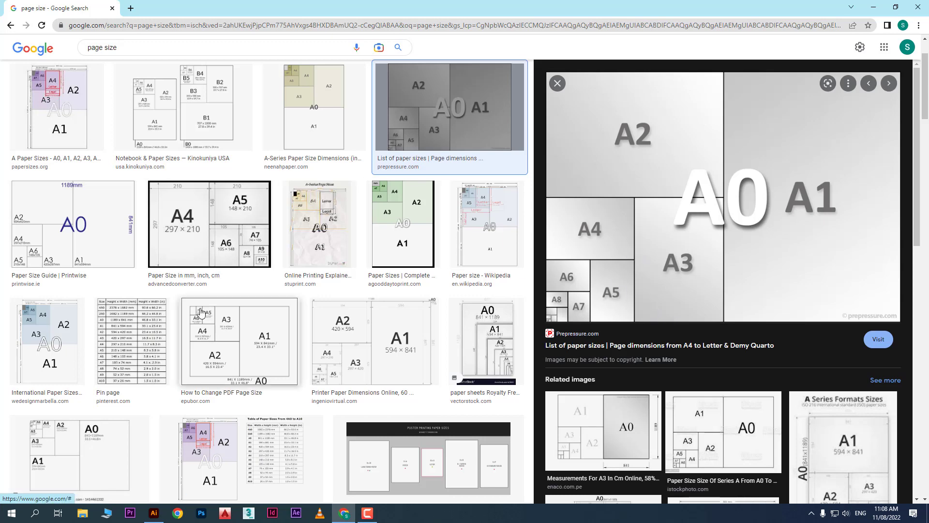
left_click(132, 342)
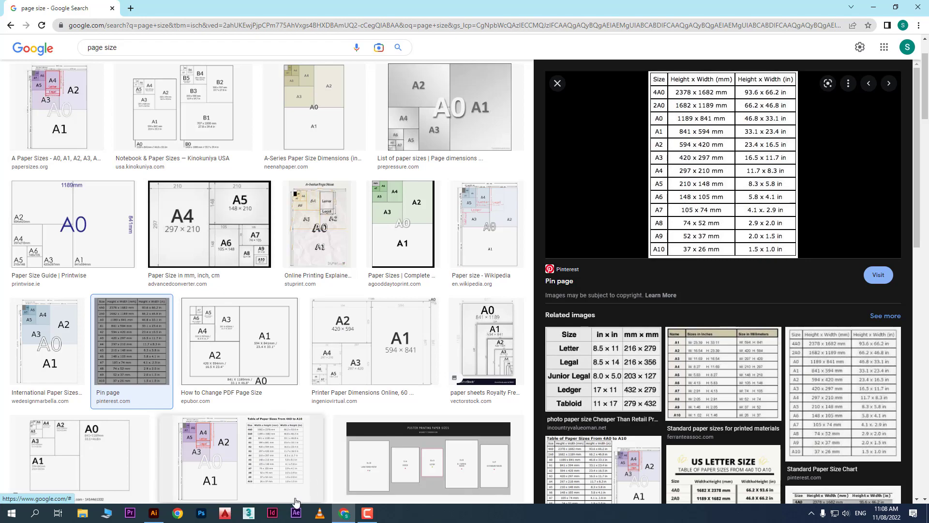
left_click(154, 513)
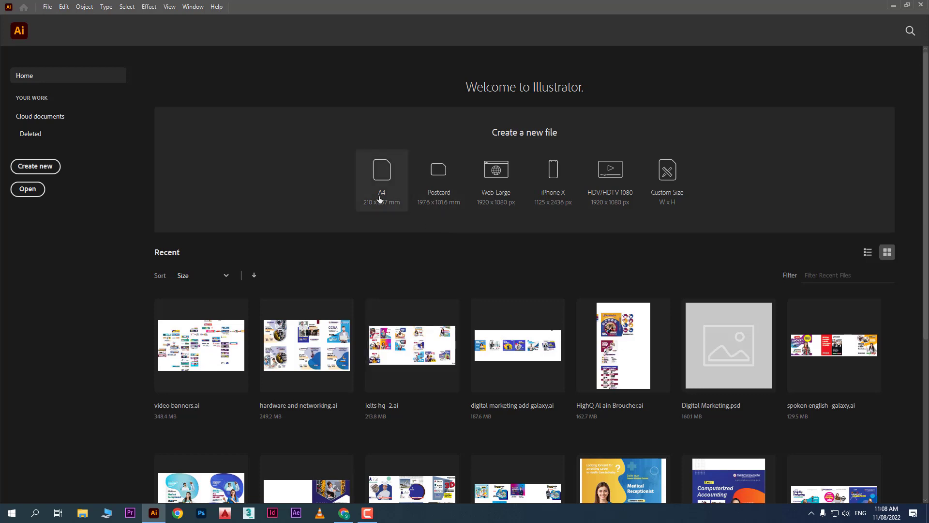
Start a Custom Size document named 'flyer' using the Print profile
left_click(671, 180)
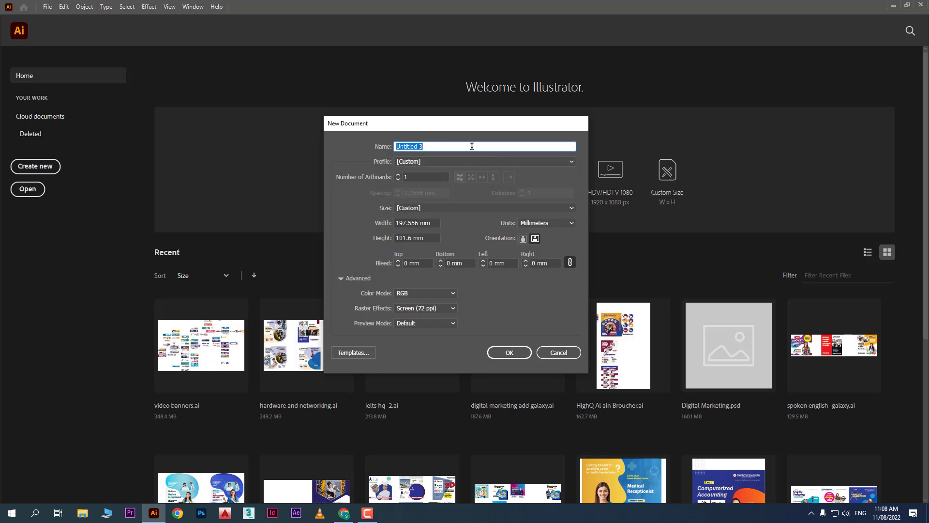
type("flyer")
left_click(430, 161)
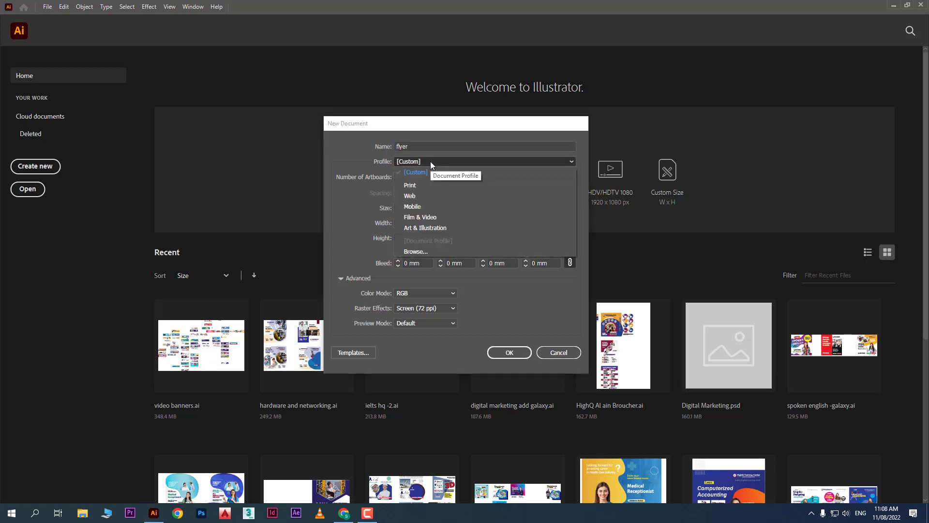
left_click(427, 187)
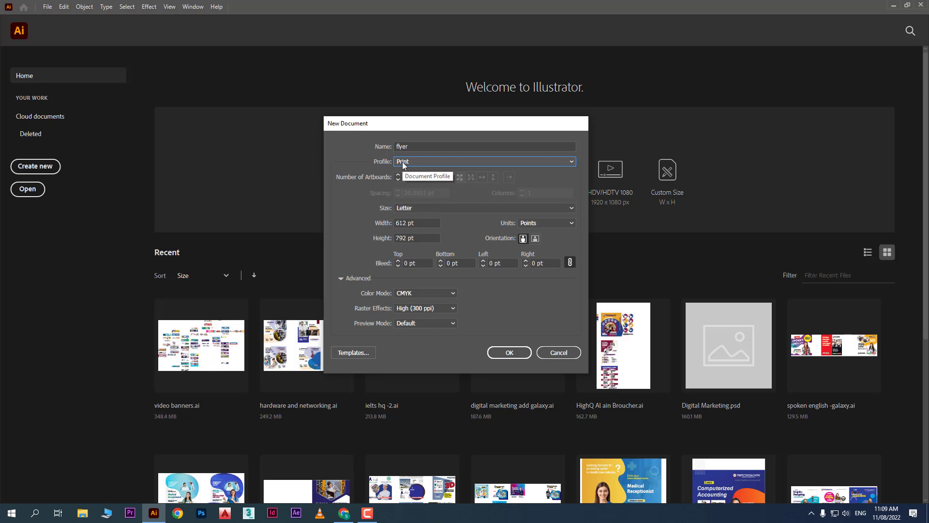
left_click(422, 222)
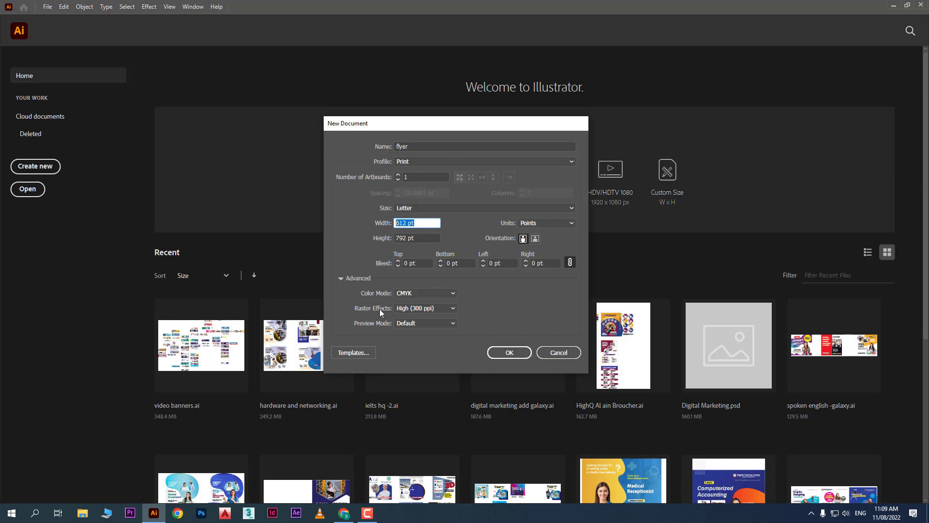
Switch the flyer document's profile to Web at 960 × 560 px
left_click(437, 162)
left_click(420, 197)
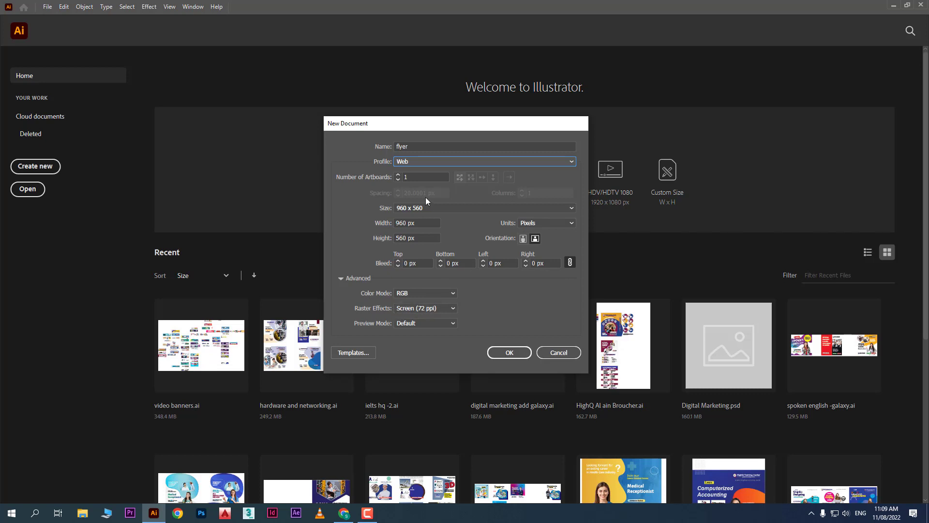
left_click(414, 162)
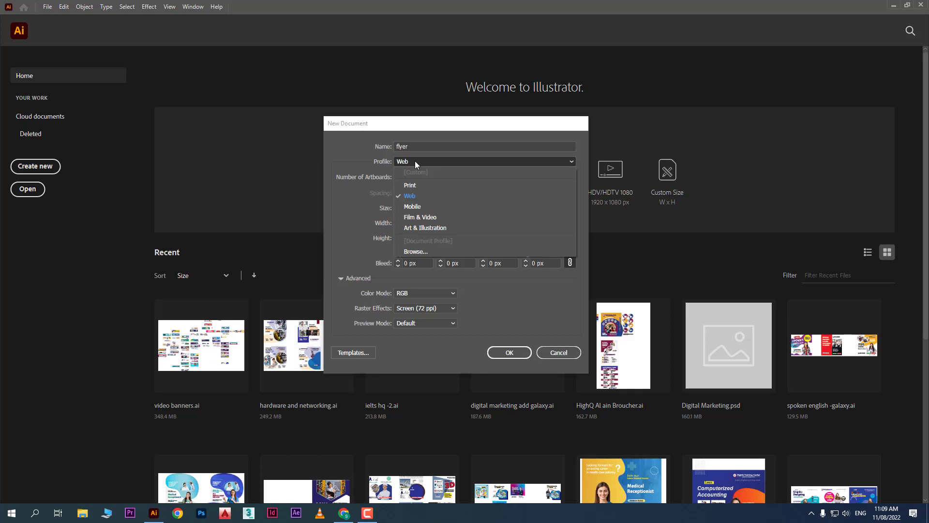
Set the flyer to the Print profile in centimetres (21.59 × 27.94 cm), then return to Chrome
left_click(417, 185)
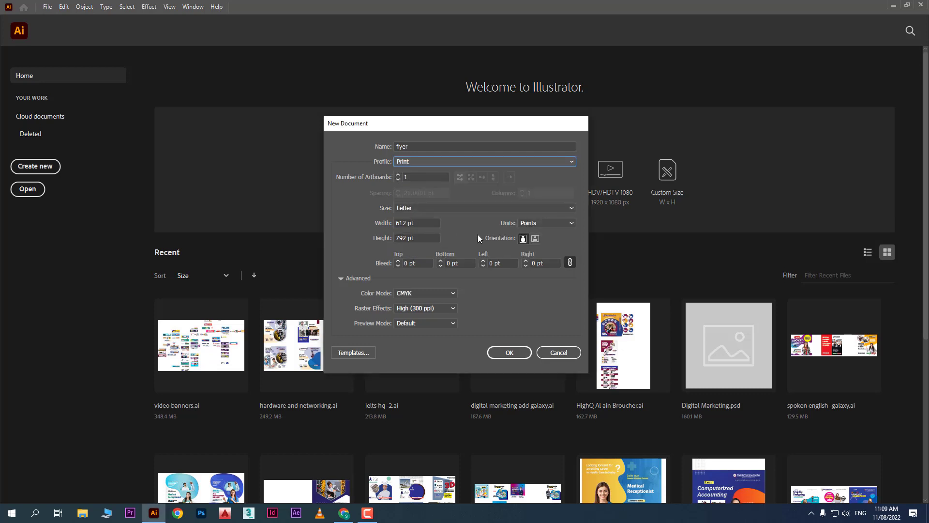
left_click(549, 223)
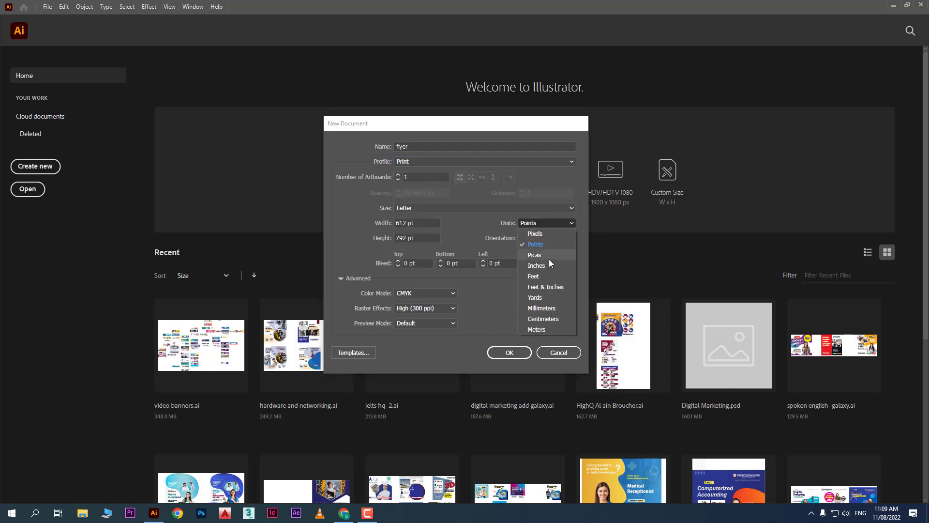
left_click(554, 320)
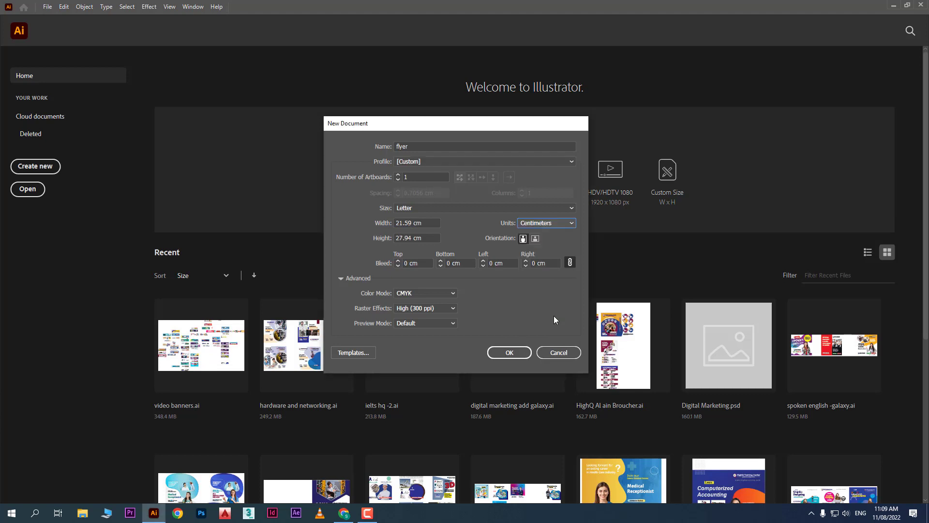
left_click(418, 163)
left_click(408, 186)
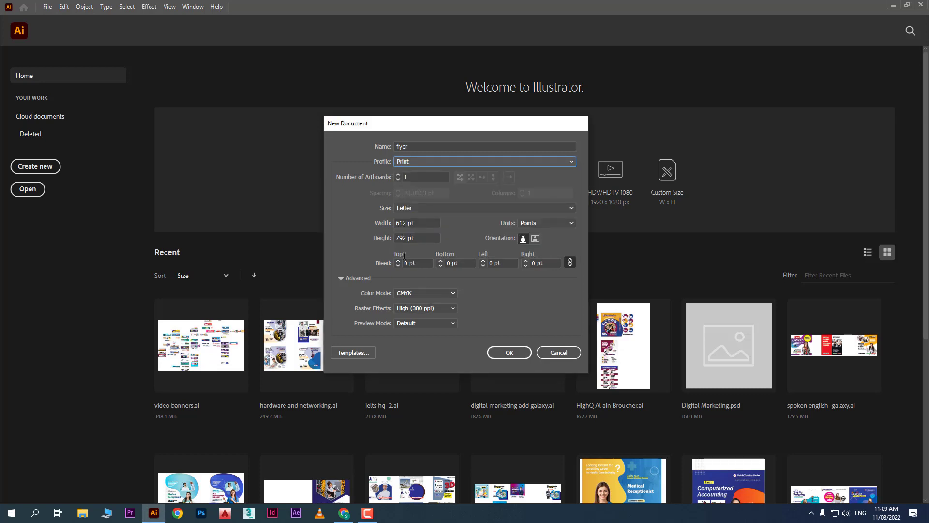
left_click(552, 224)
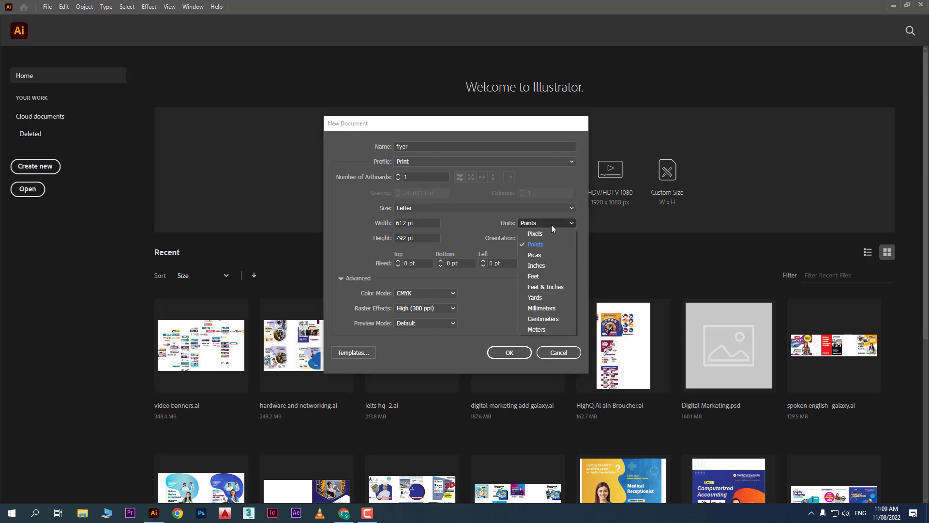
left_click(557, 321)
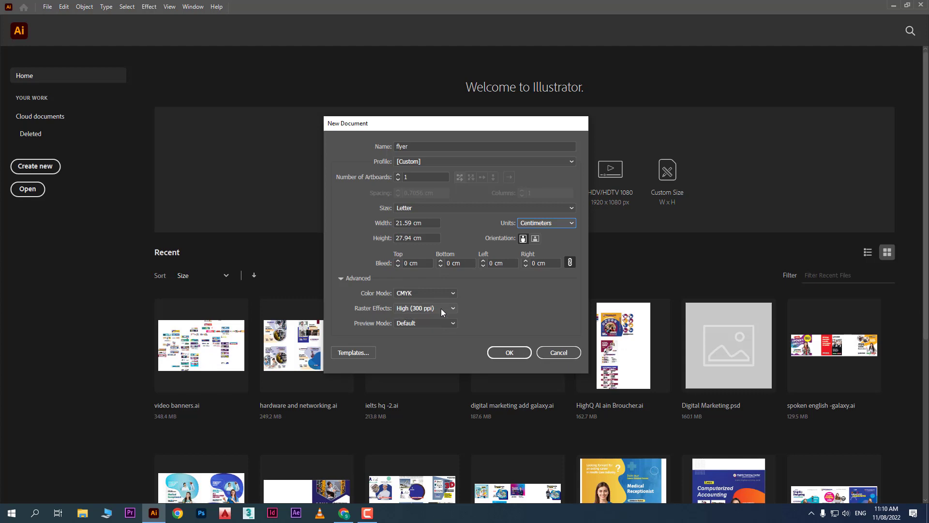
left_click(345, 512)
Search Google Images for 'cmyk'
left_click_drag(138, 48, 50, 48)
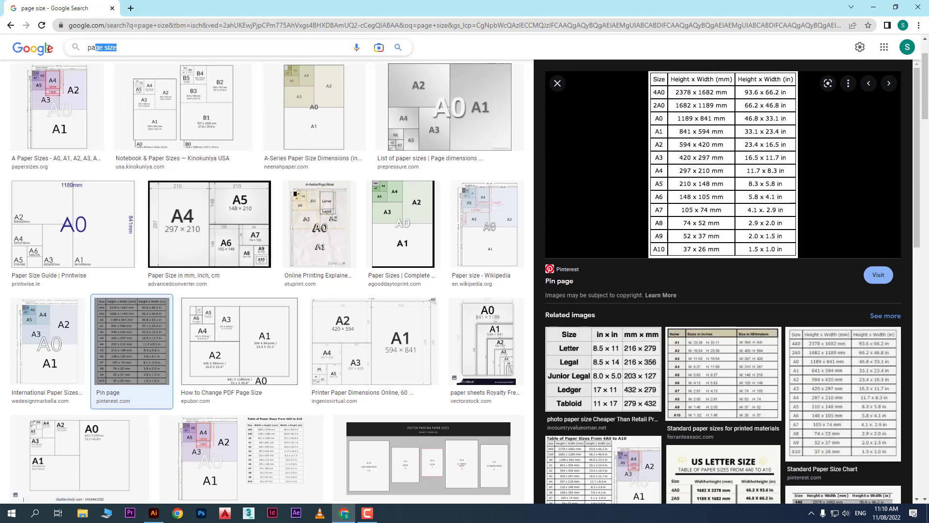
type("cmyk")
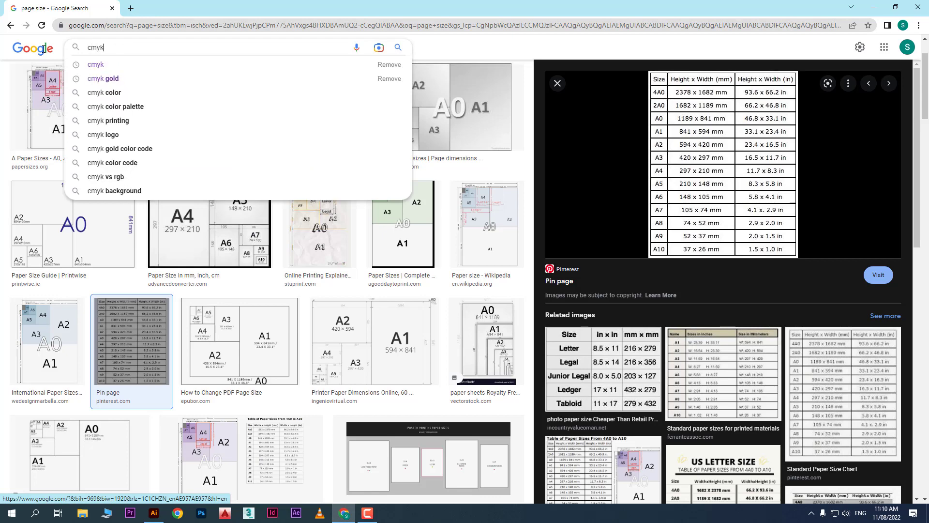
key("Return")
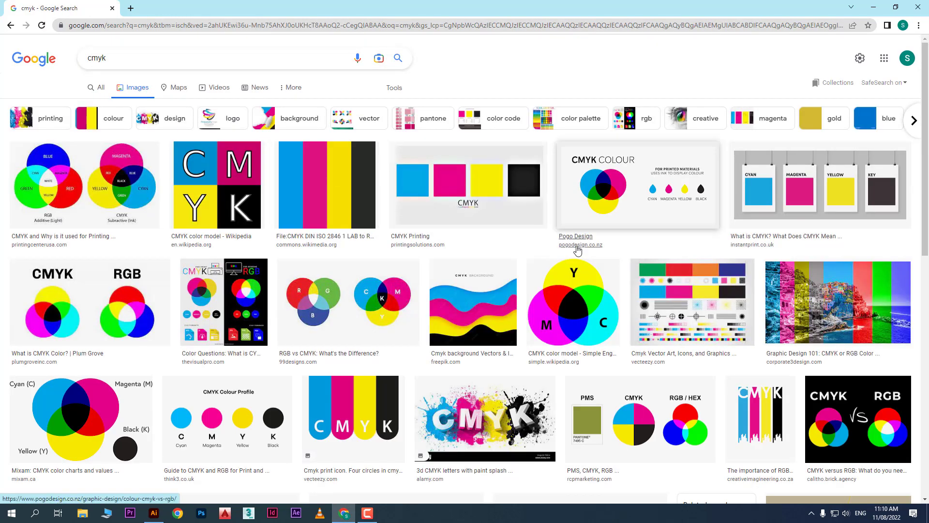
Preview the CMYK Colour Profile image showing cyan, magenta, yellow and black
left_click(193, 455)
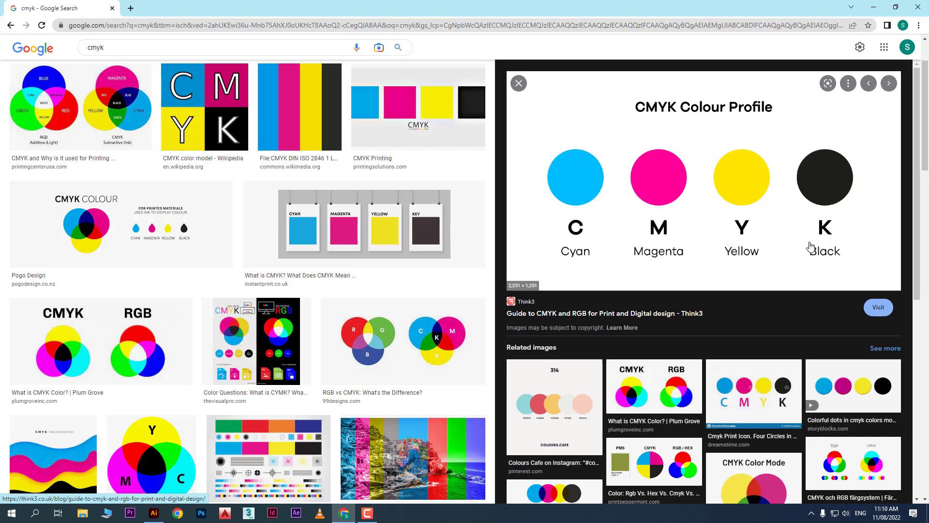
scroll(808, 249, "down", 1)
scroll(871, 259, "down", 2)
scroll(661, 254, "up", 3)
scroll(179, 301, "down", 5)
scroll(191, 297, "up", 7)
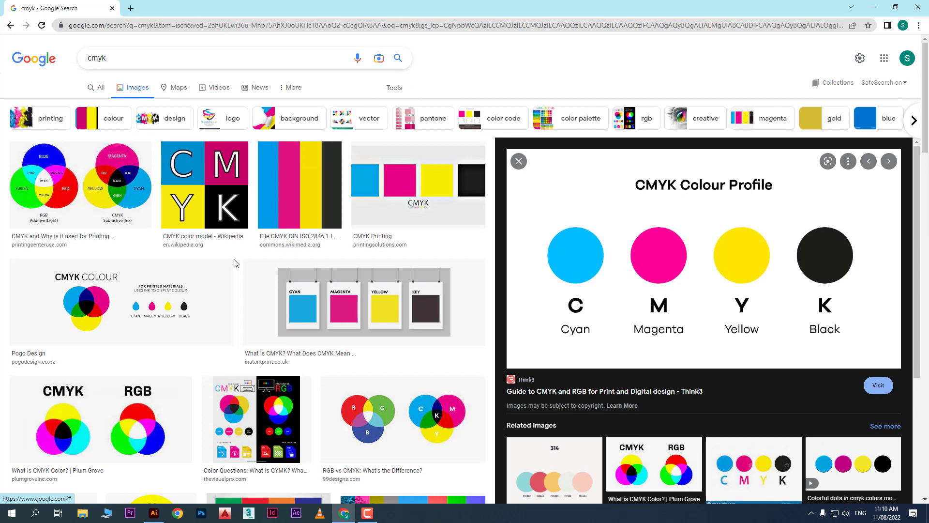
double_click(130, 52)
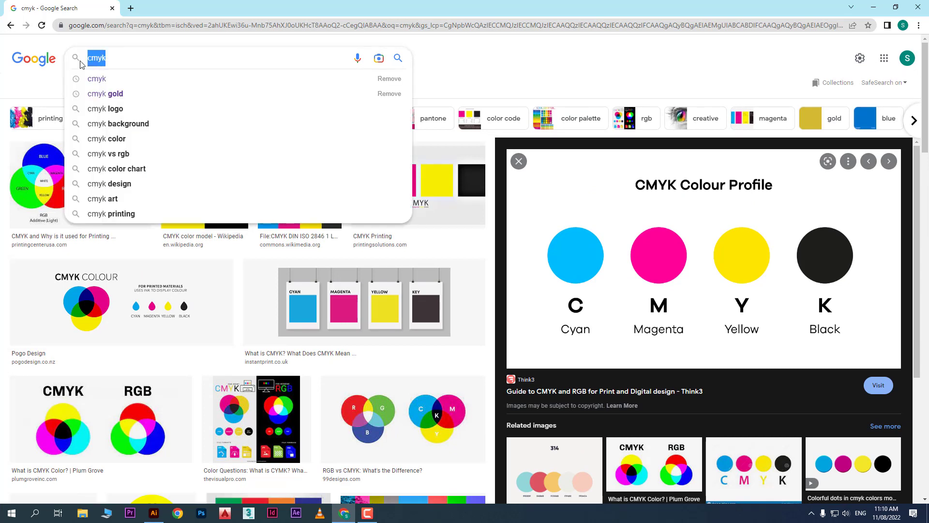
Search images for 'printer ink', preview two ink cartridge results, then return to Illustrator
type("printer ")
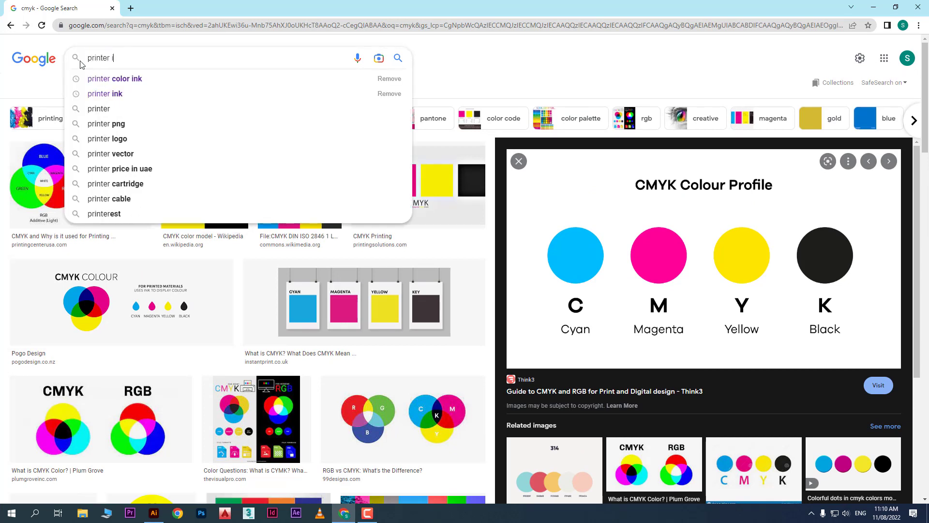
type("ink")
key("Return")
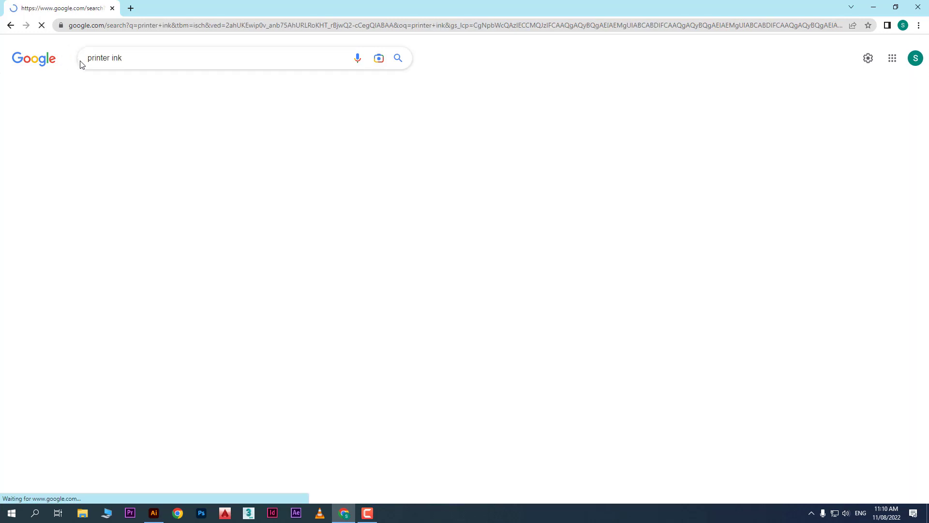
left_click(175, 214)
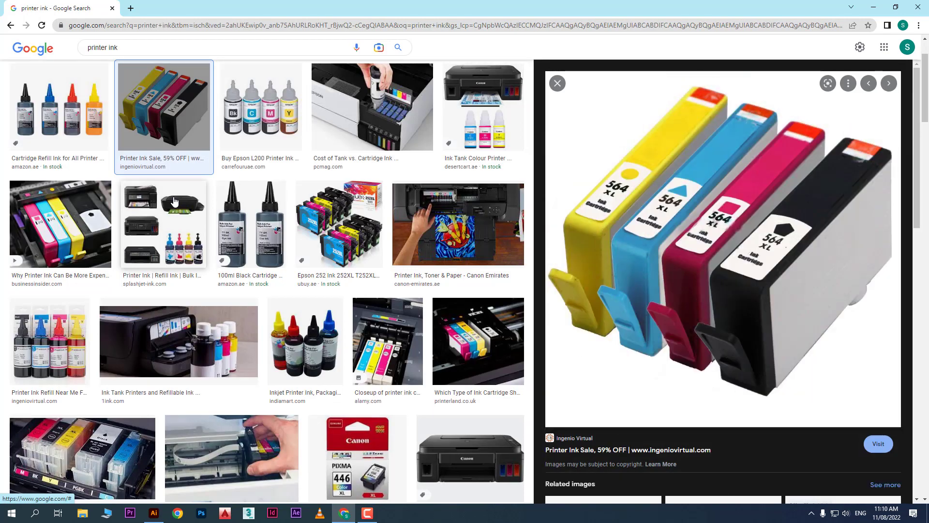
mouse_move(387, 341)
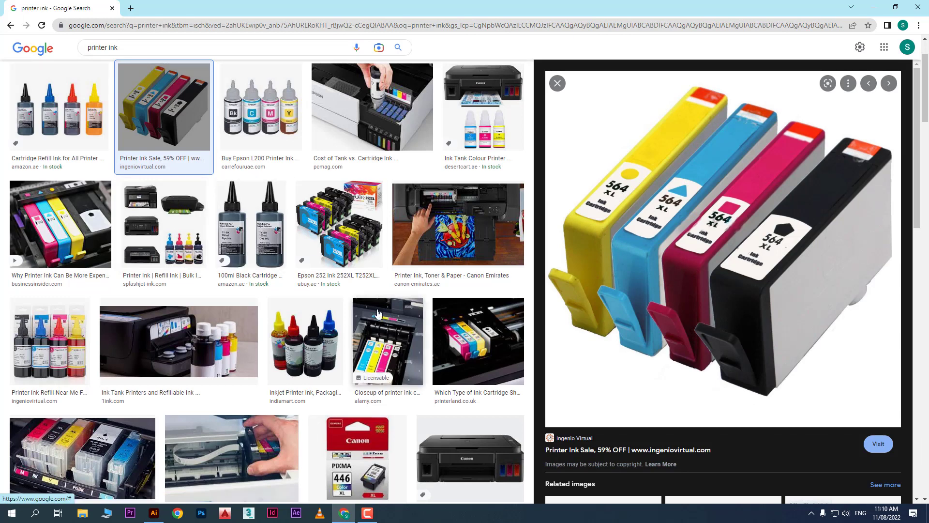
left_click(456, 351)
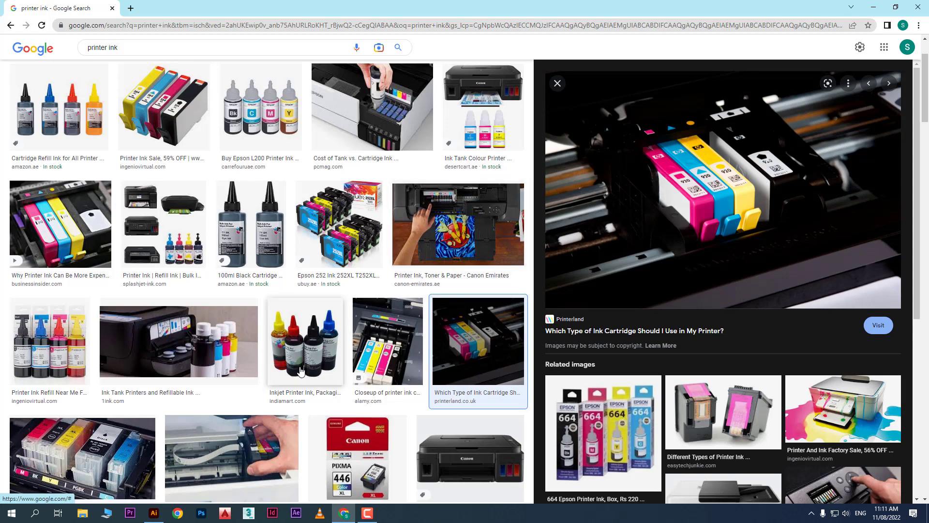
left_click(150, 518)
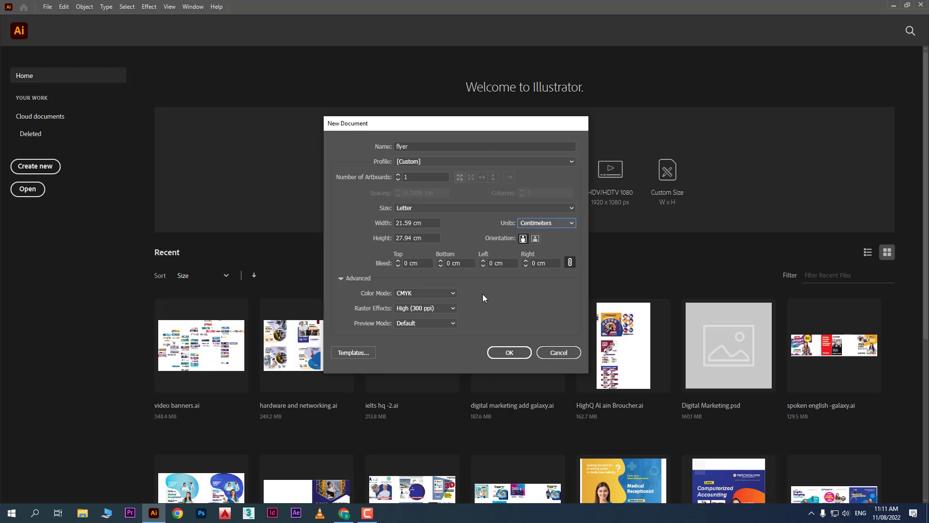
Try the Web profile and inspect its units and raster effects resolution choices
left_click(426, 161)
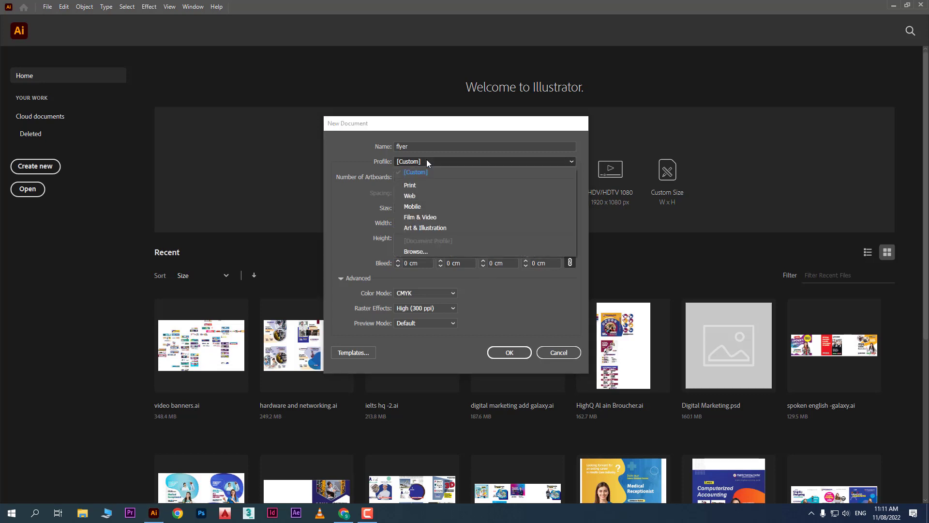
left_click(437, 197)
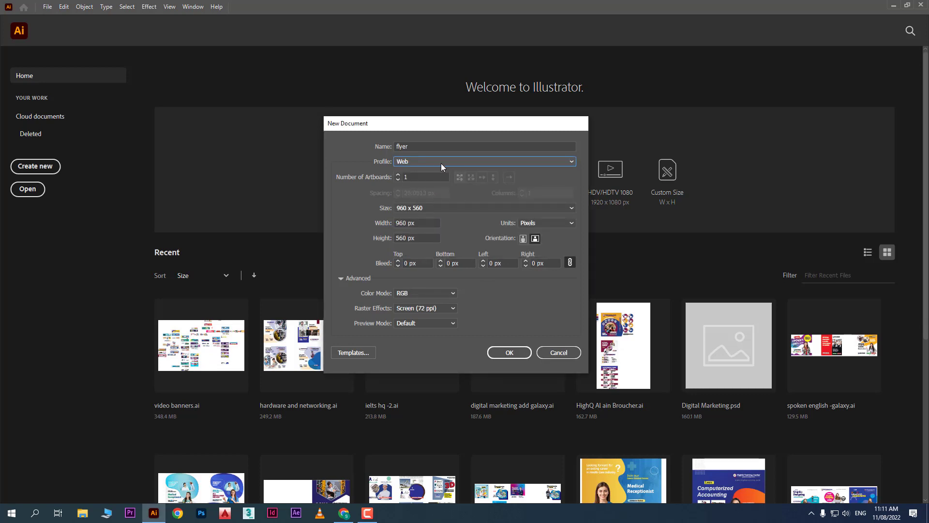
left_click(533, 222)
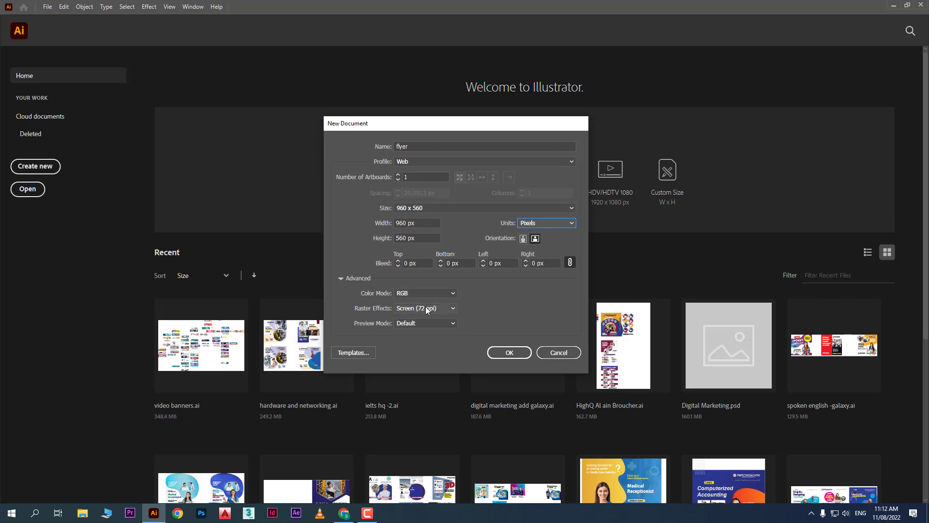
left_click(426, 308)
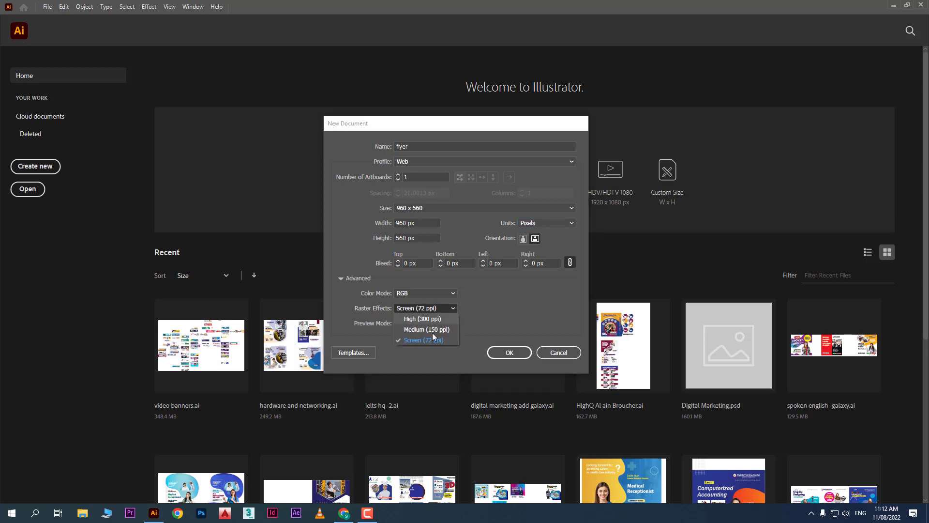
left_click(442, 308)
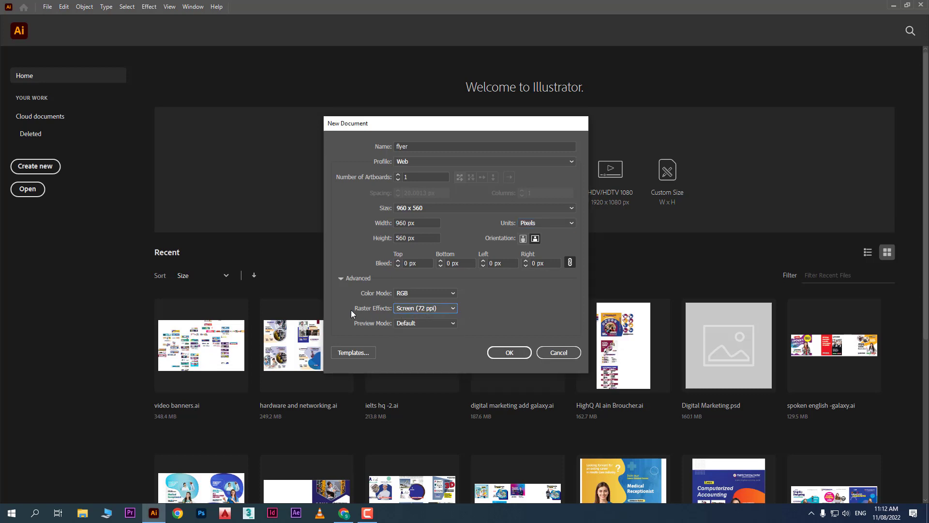
left_click(422, 309)
left_click(485, 328)
left_click(446, 311)
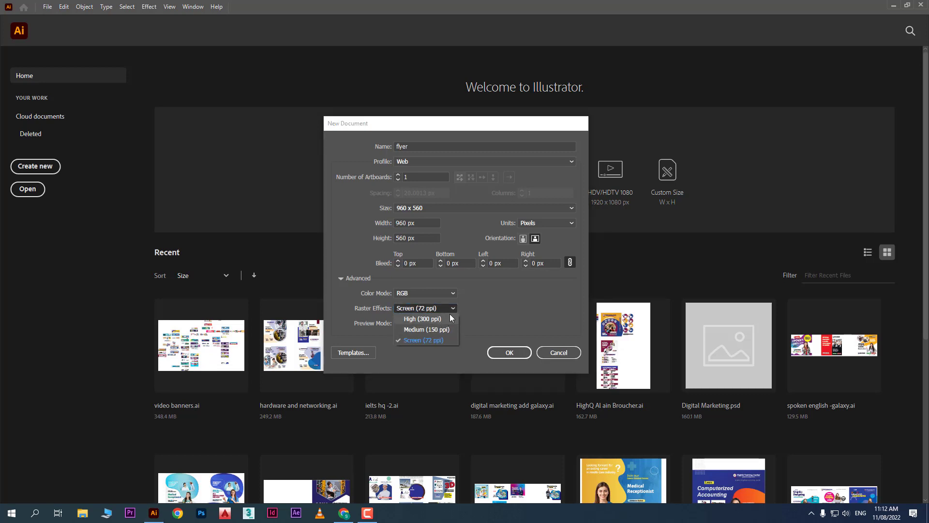
left_click(494, 304)
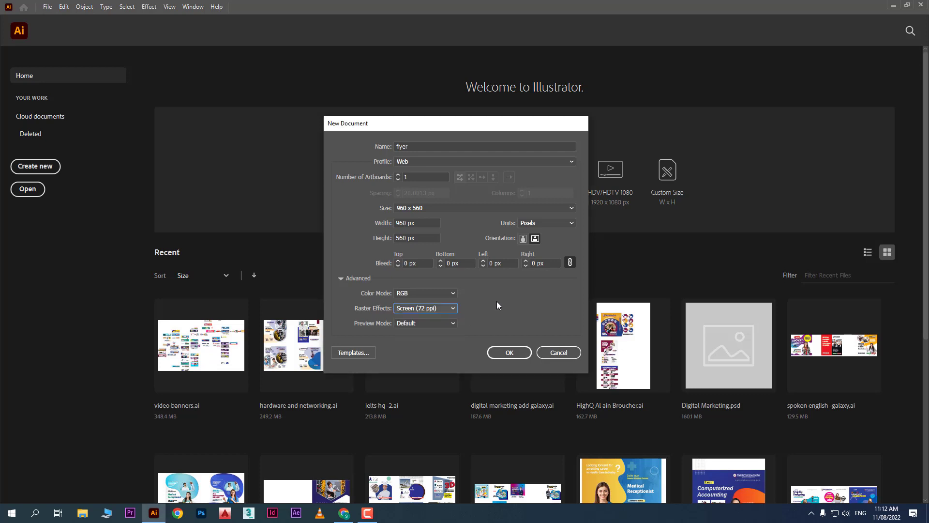
Restore the Print profile measured in centimetres
left_click(448, 162)
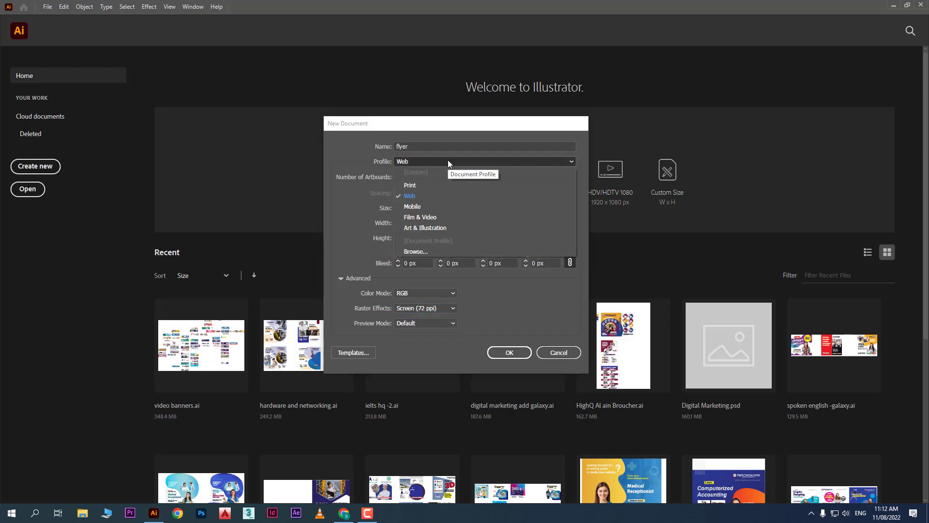
left_click(411, 185)
left_click(535, 222)
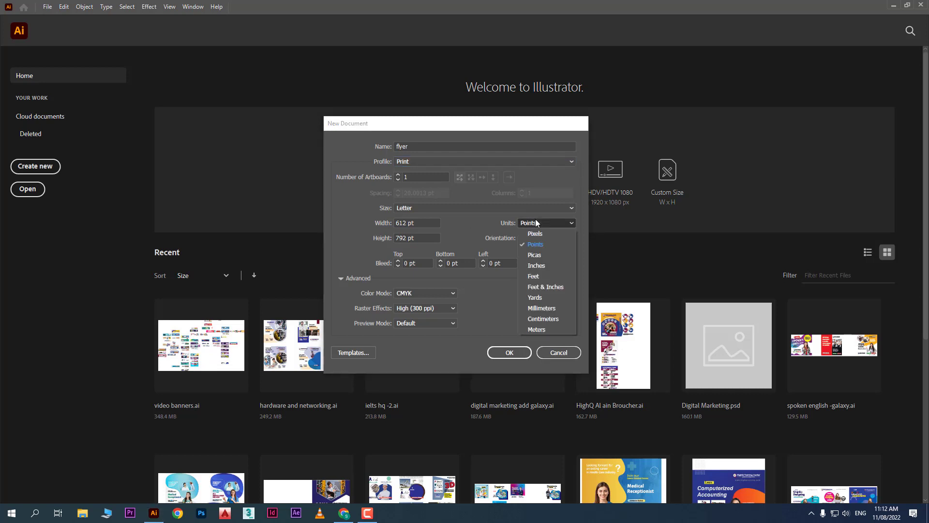
left_click(553, 319)
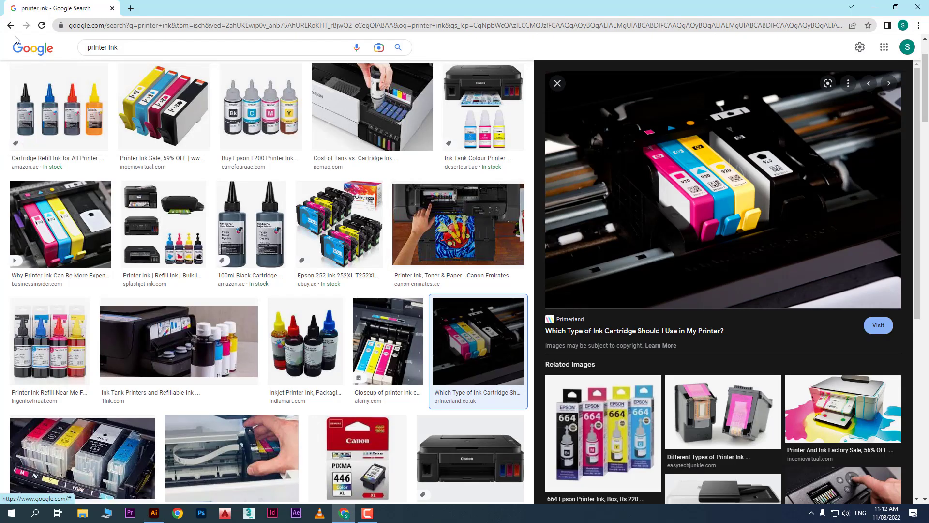
Go back through browser history to the 'page size' results with the A-series chart
left_click(11, 27)
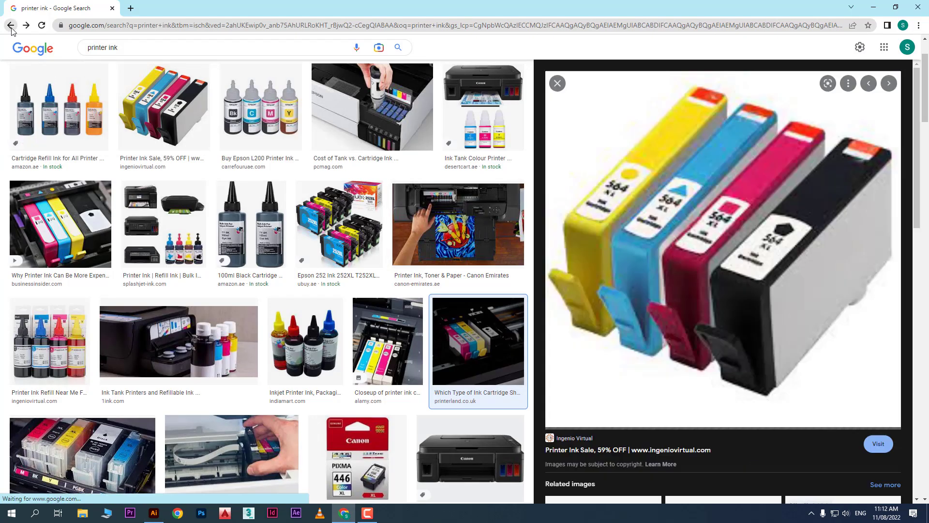
left_click(10, 26)
left_click(10, 26)
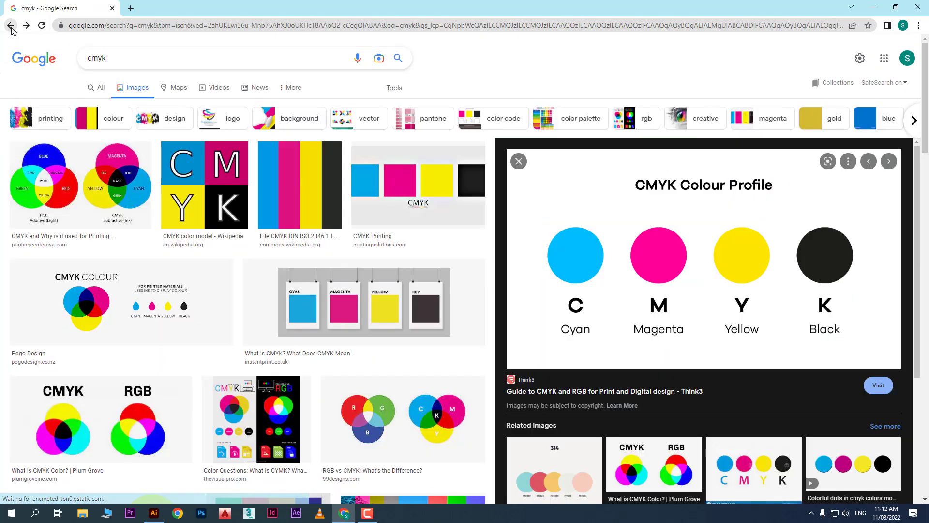
left_click(11, 26)
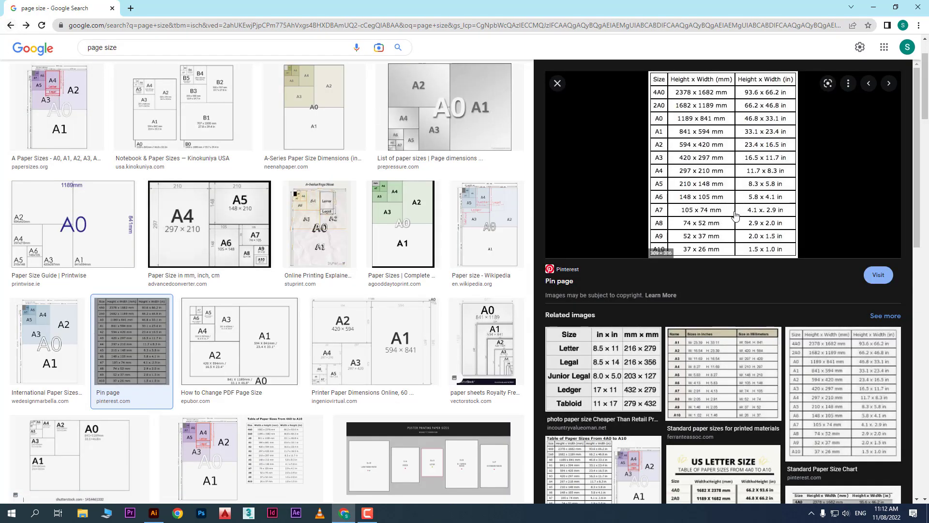
mouse_move(723, 164)
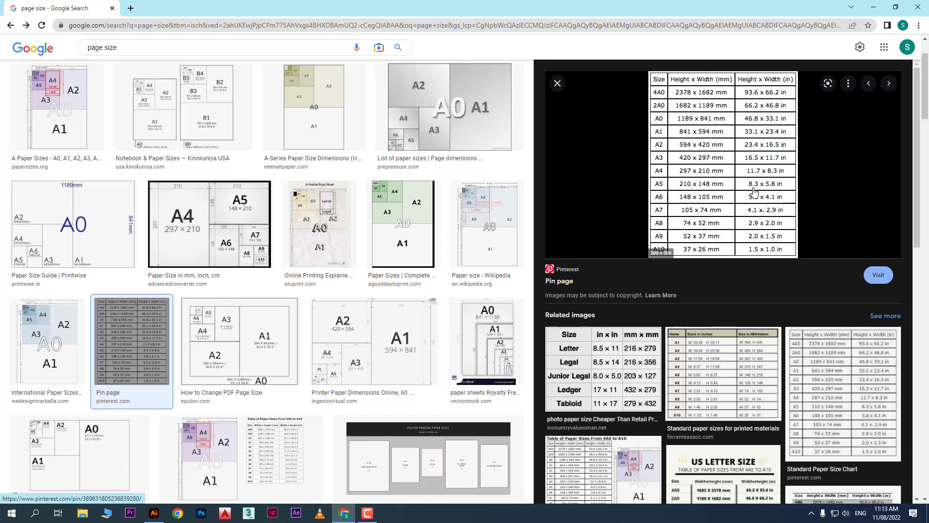
Set the document width to 5.8 in (14.732 cm), checking the paper size chart
key("alt+Tab")
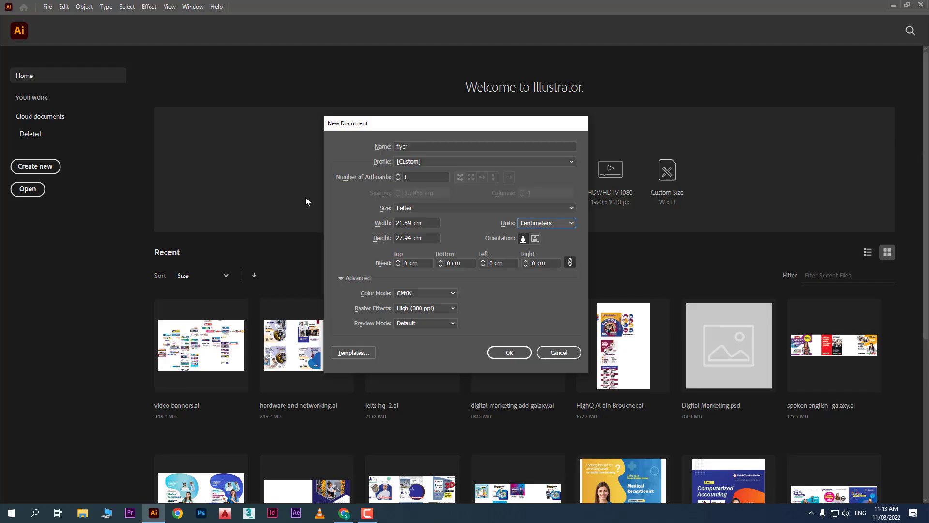
left_click(430, 224)
left_click_drag(430, 223, 382, 216)
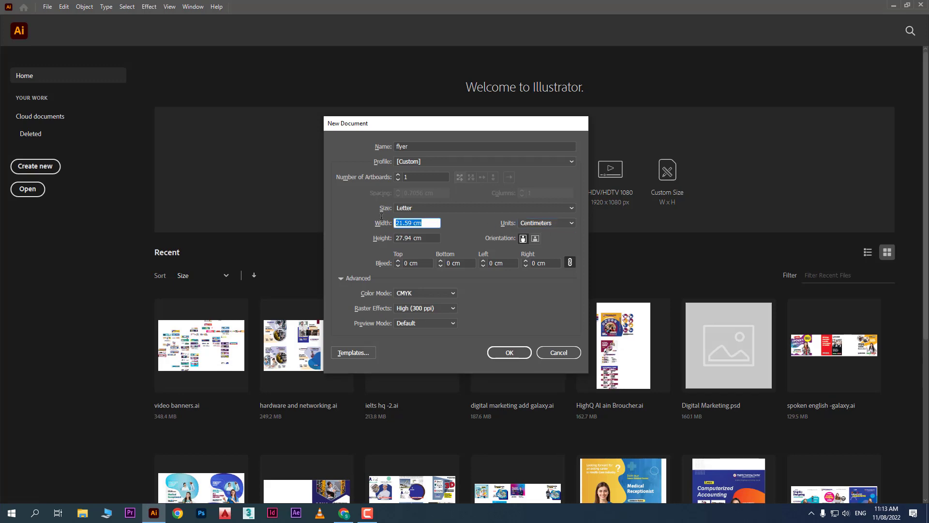
key("alt+Tab")
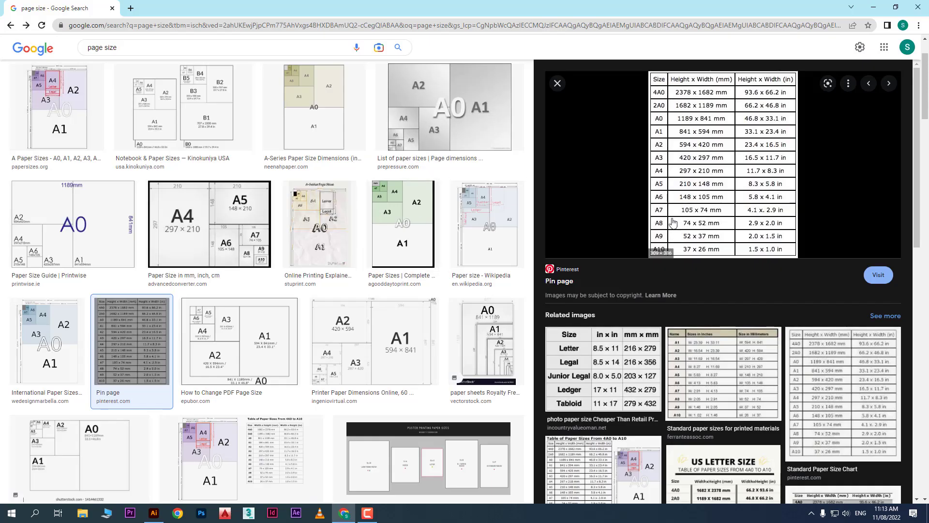
key("alt+Tab")
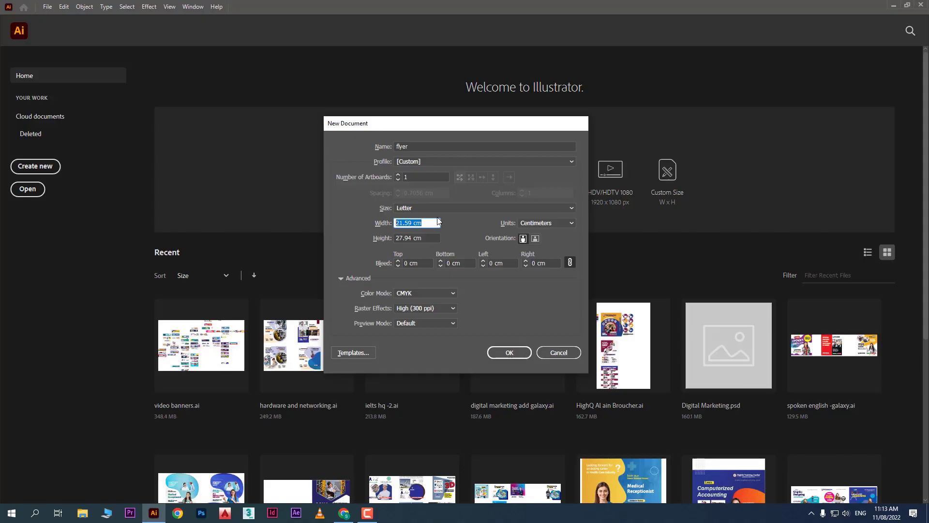
type("5.8")
type("in")
left_click(431, 238)
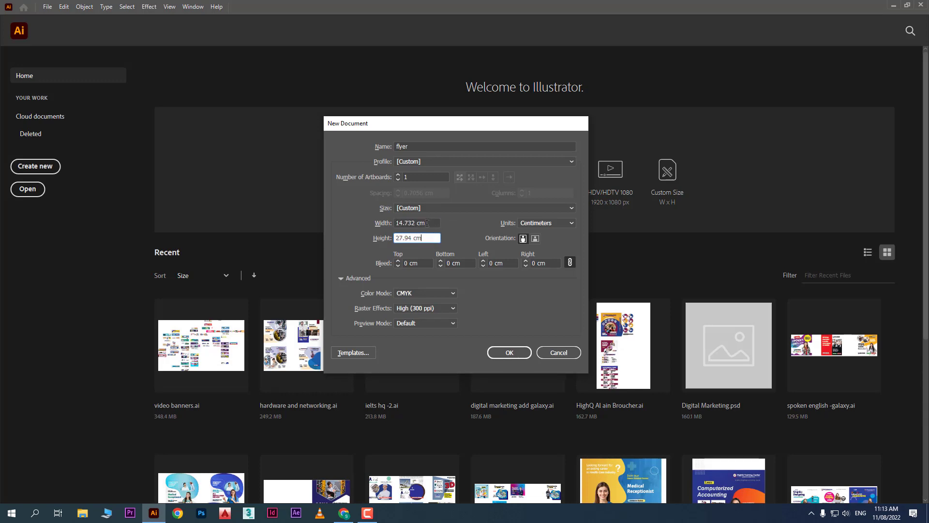
Enter a height of 8.3 inches after checking the paper size chart
key("alt+Tab")
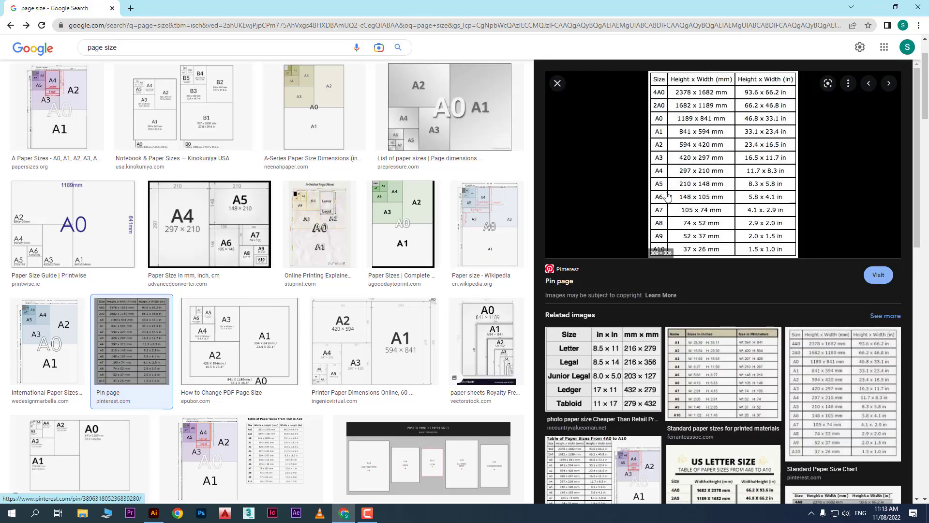
key("alt+Tab")
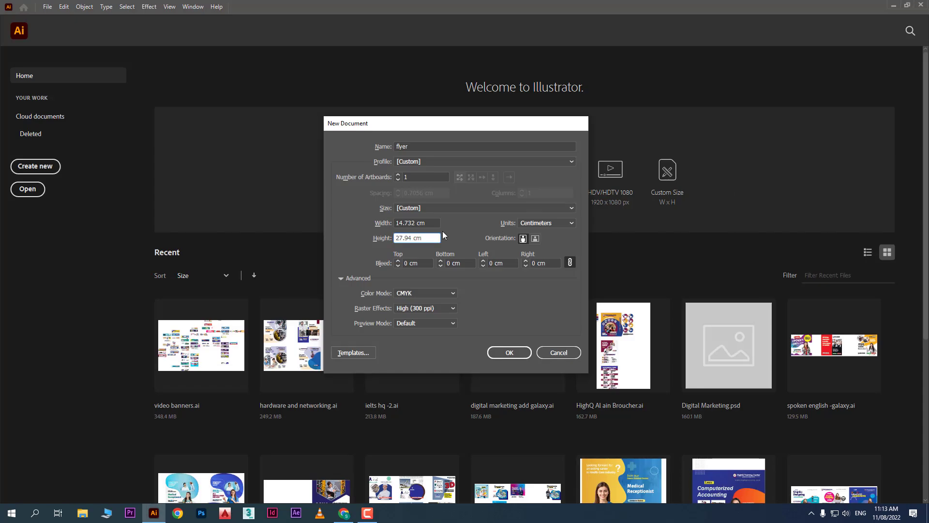
left_click_drag(425, 238, 344, 235)
type("8.3in")
Try landscape, then keep the 14.732 × 21.082 cm page in portrait orientation
left_click(426, 223)
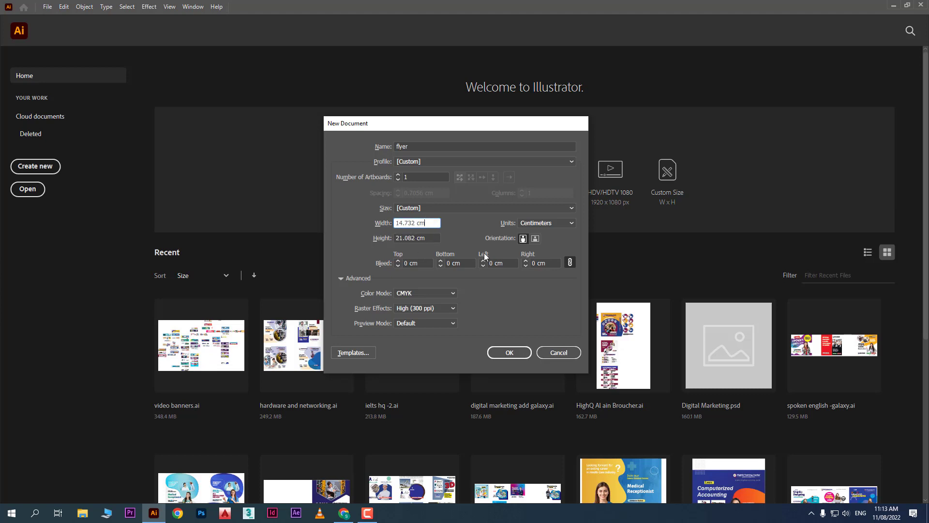
left_click(535, 238)
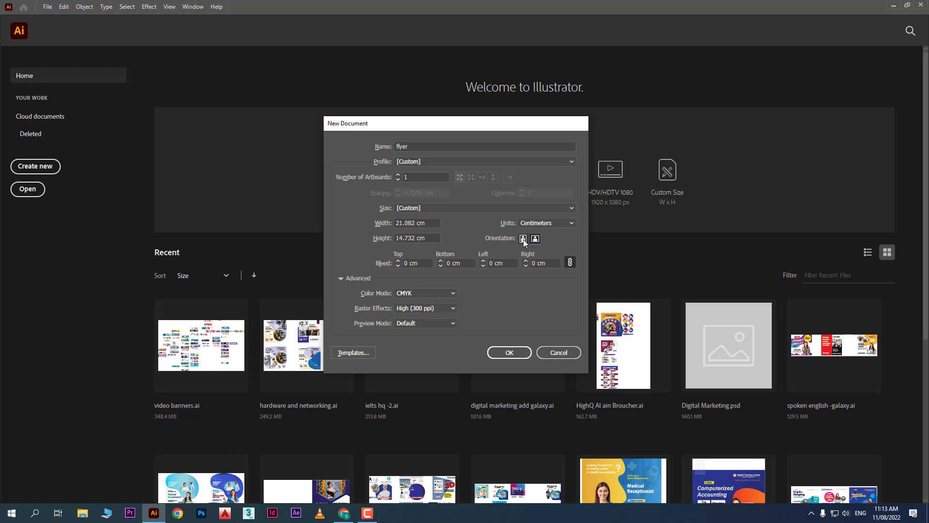
left_click(523, 239)
left_click(535, 239)
left_click(523, 239)
left_click(536, 238)
left_click(522, 240)
left_click(420, 264)
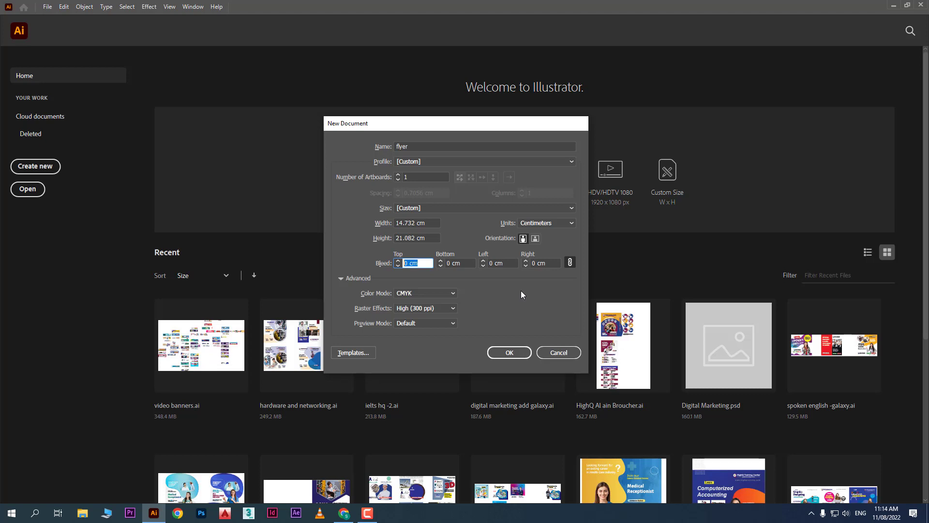
Enter a 1 mm bleed so all four sides become 0.1 cm
type("1")
type("mm")
key("Tab")
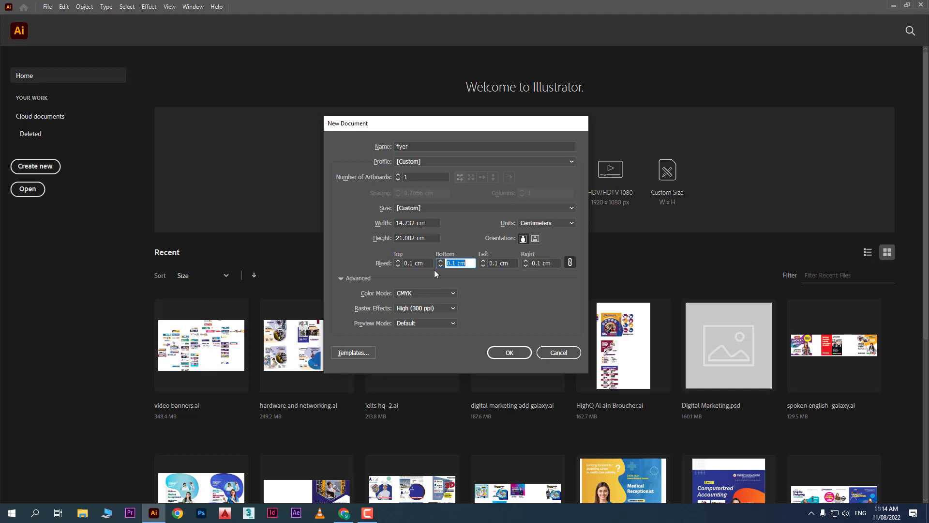
left_click(422, 263)
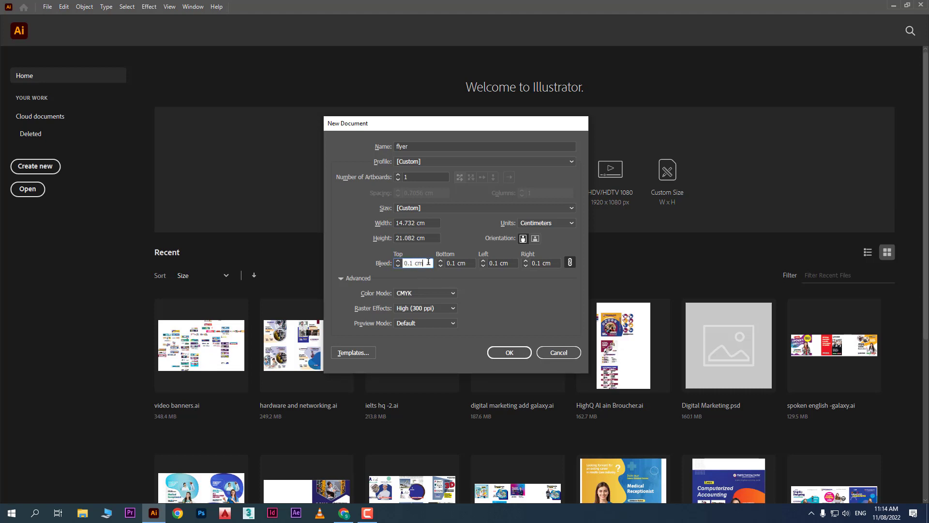
left_click_drag(423, 263, 398, 265)
Set the document to 2 artboards arranged in 2 columns
left_click(398, 174)
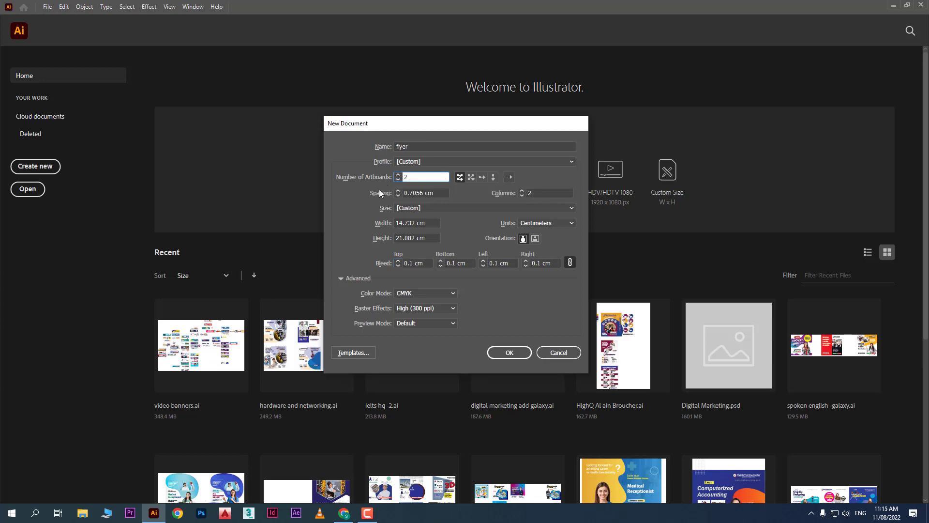
left_click_drag(438, 193, 399, 193)
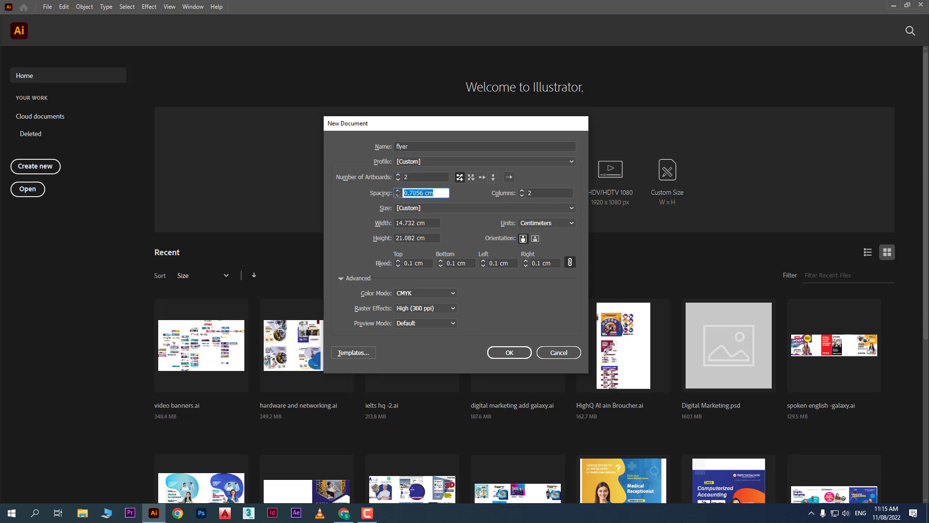
left_click_drag(537, 193, 513, 194)
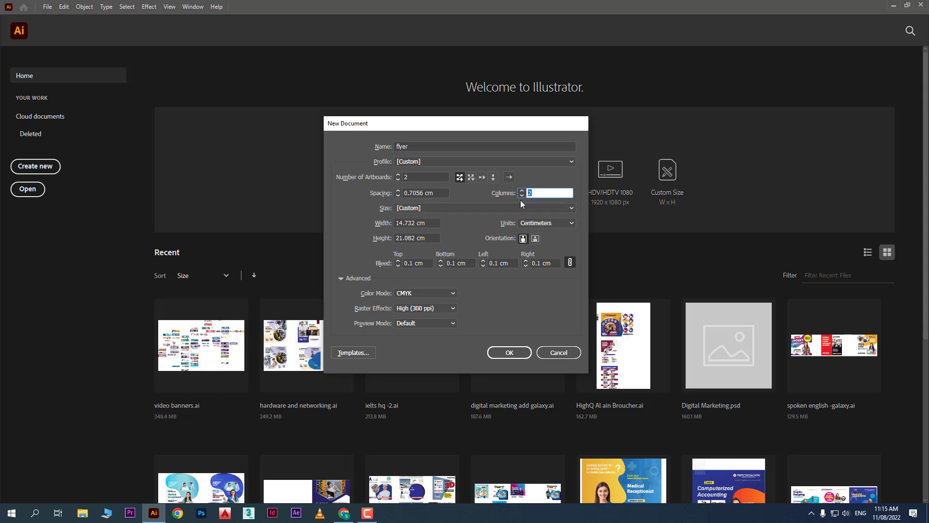
type("1")
left_click(522, 190)
Create the two-artboard flyer document and look over the new artboards
left_click(515, 353)
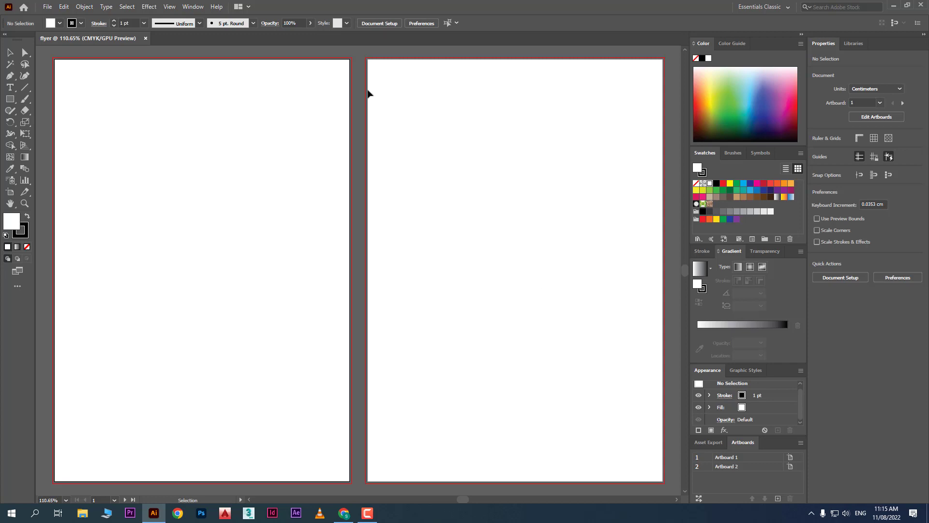
scroll(366, 90, "up", 6)
scroll(371, 121, "up", 2)
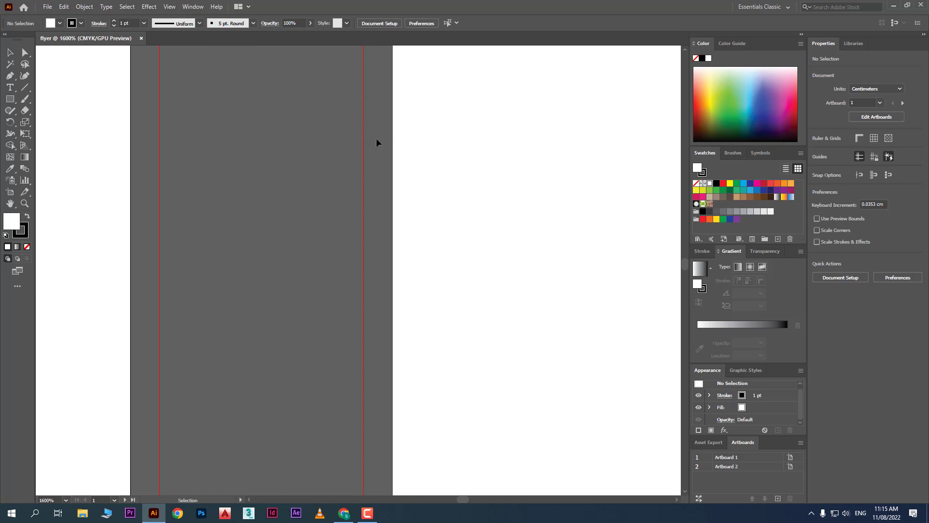
scroll(371, 144, "down", 4)
scroll(373, 143, "up", 2)
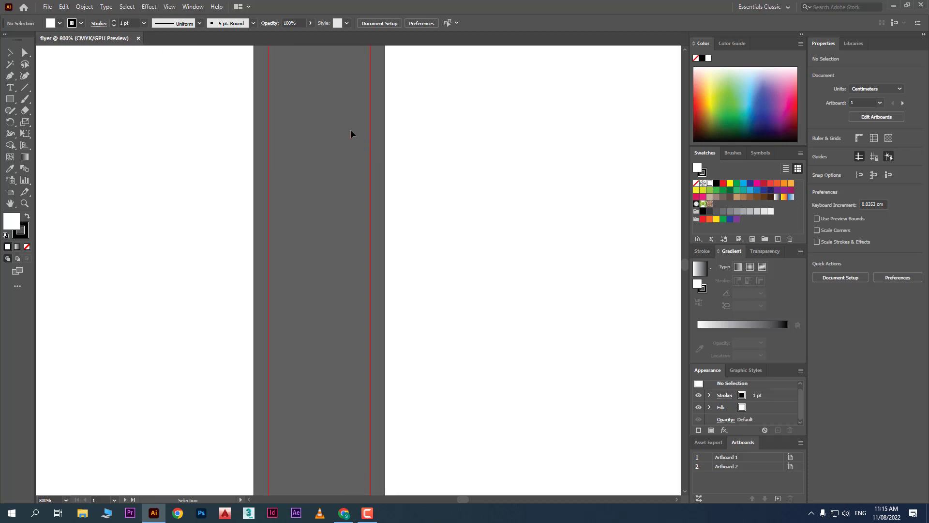
Draw a trial teal rectangle with no outline, delete it, and go to Home
left_click(10, 99)
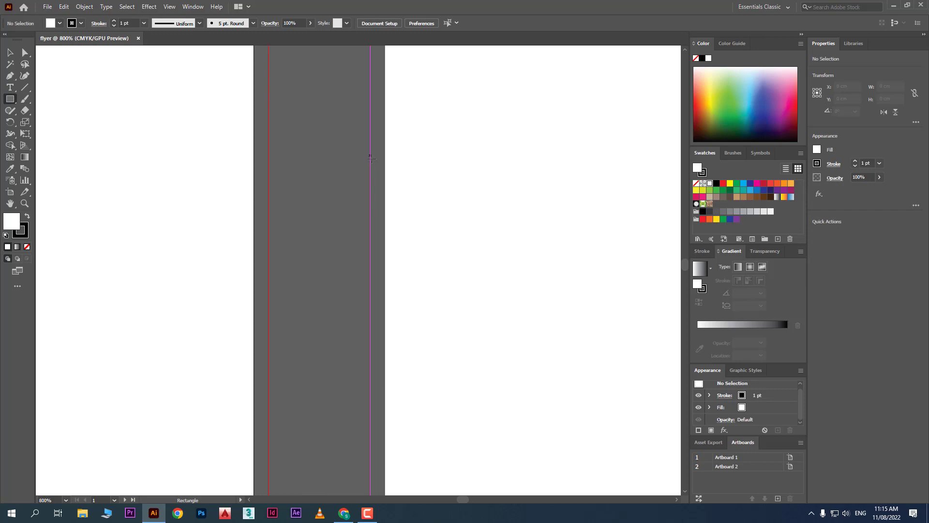
left_click_drag(370, 155, 520, 226)
left_click(743, 103)
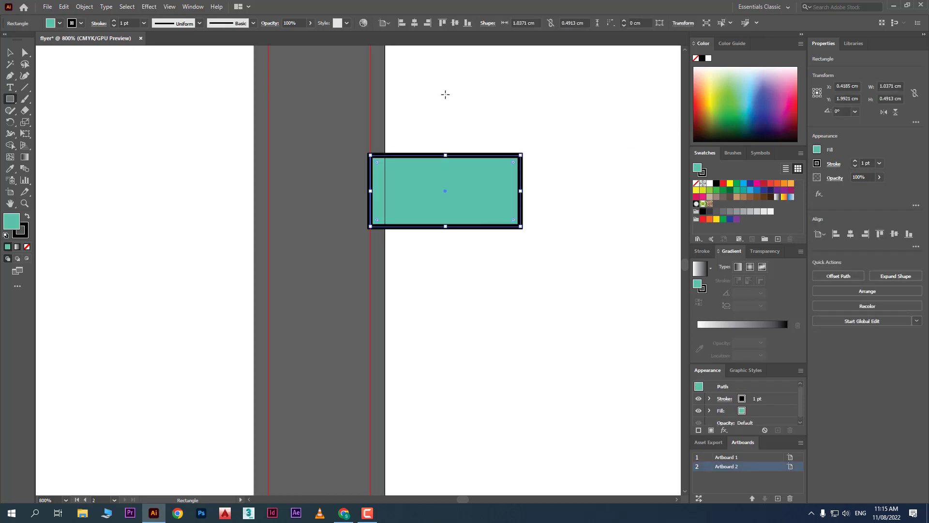
left_click(81, 24)
left_click(6, 39)
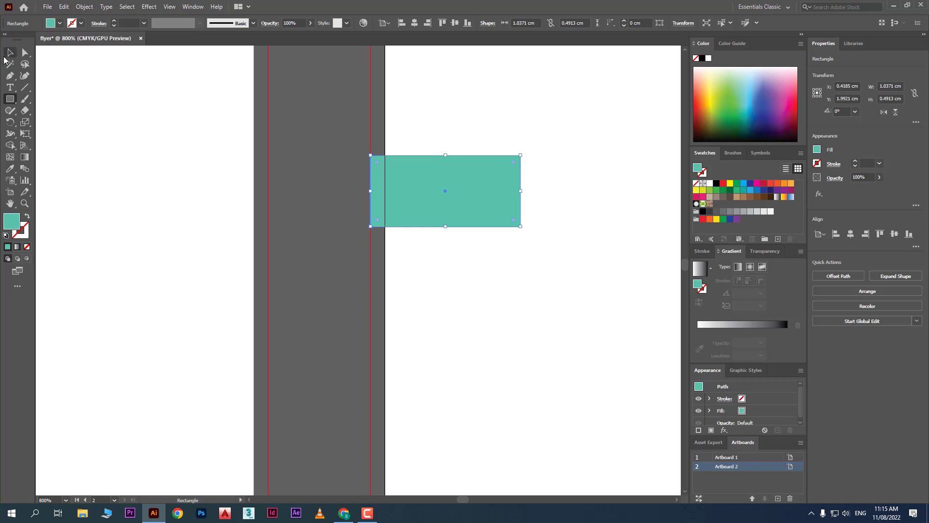
left_click(10, 52)
key("Delete")
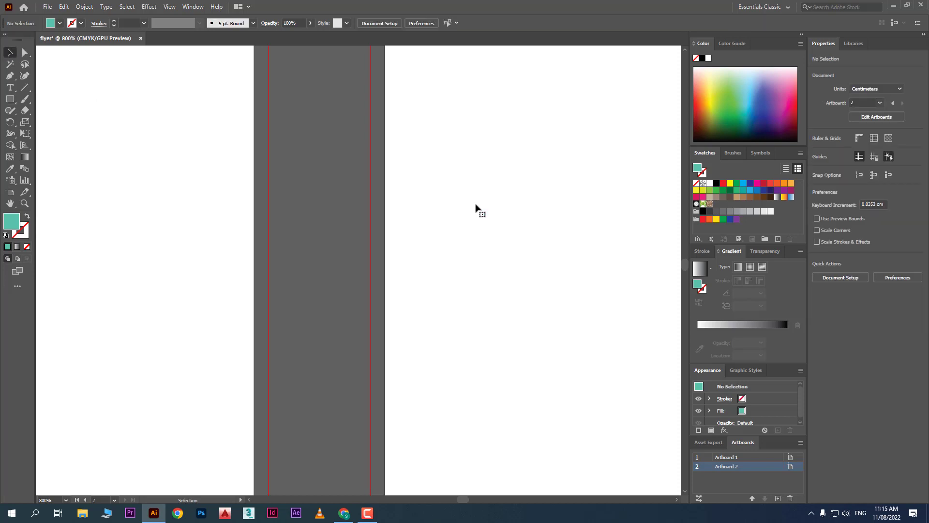
left_click(23, 6)
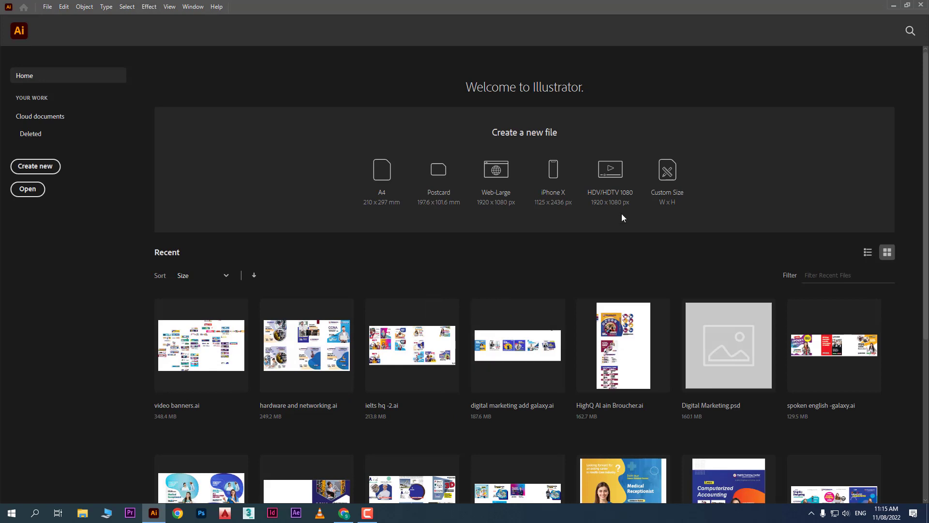
Create a new blank A4 document (Untitled-4) from the preset, then return to the flyer
left_click(670, 176)
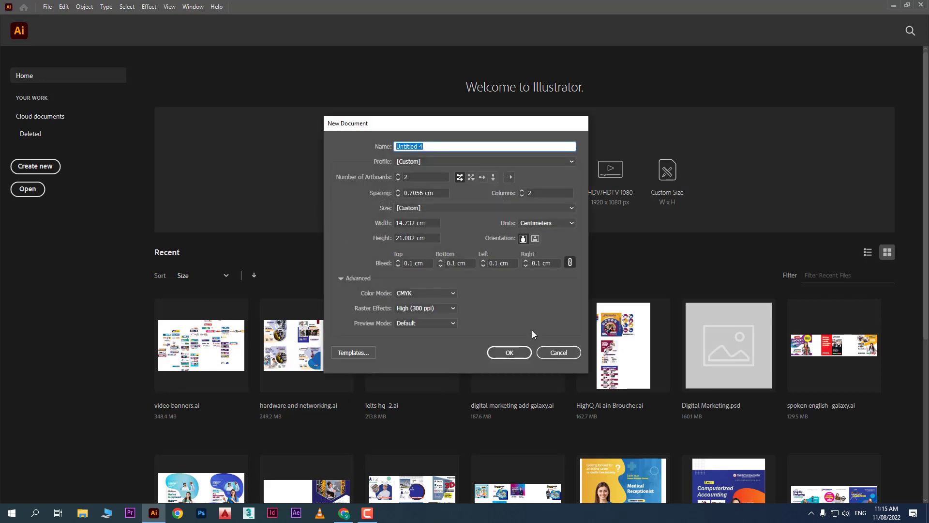
left_click(560, 356)
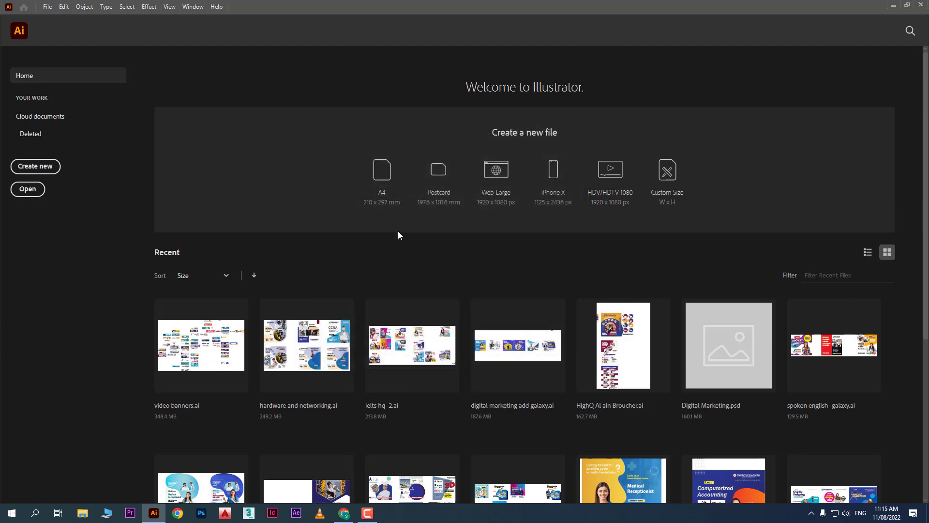
left_click(388, 178)
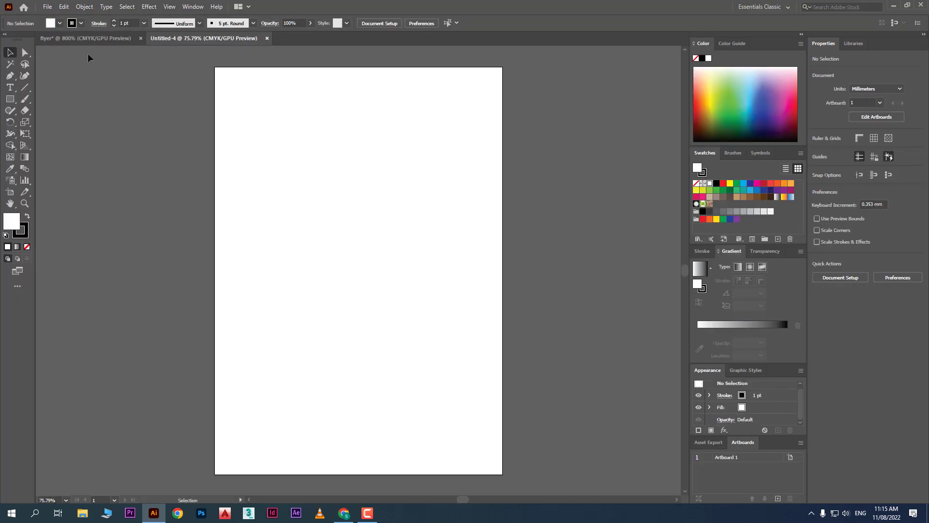
left_click(89, 39)
left_click(177, 38)
left_click(24, 7)
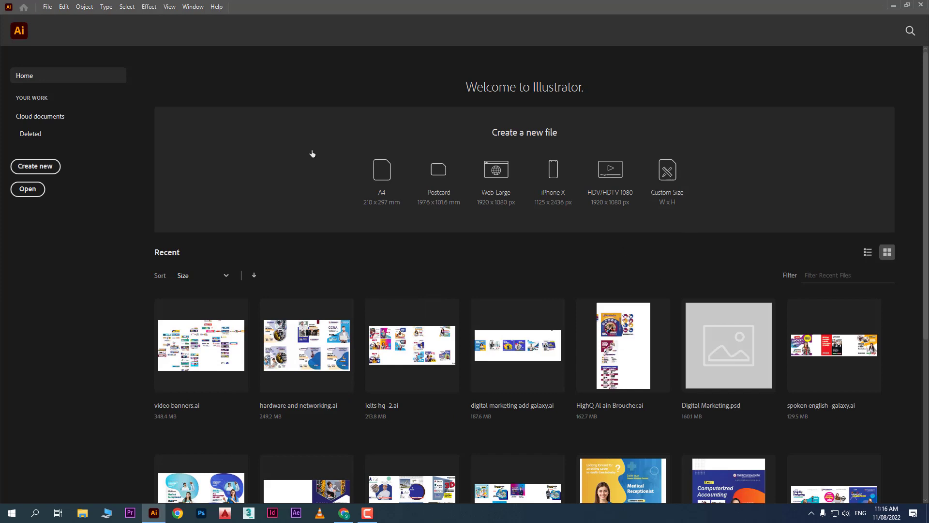
left_click(18, 31)
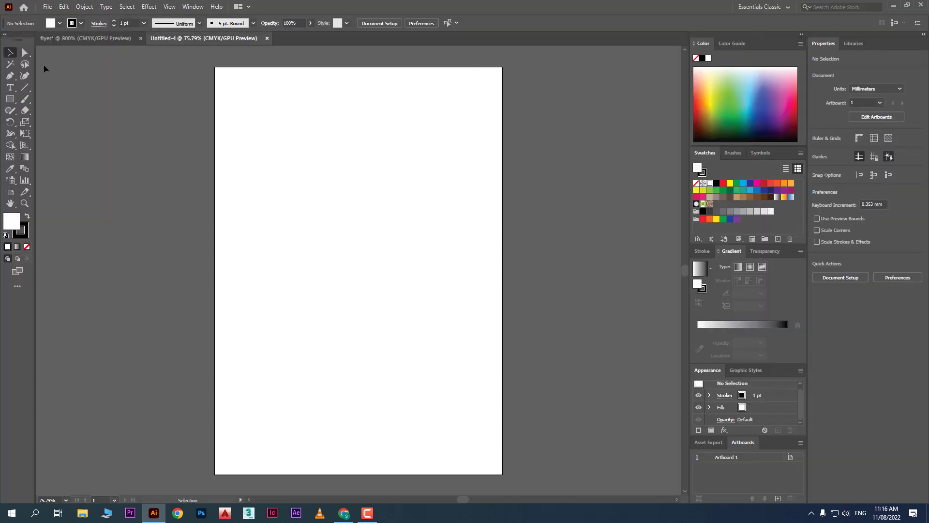
left_click(47, 6)
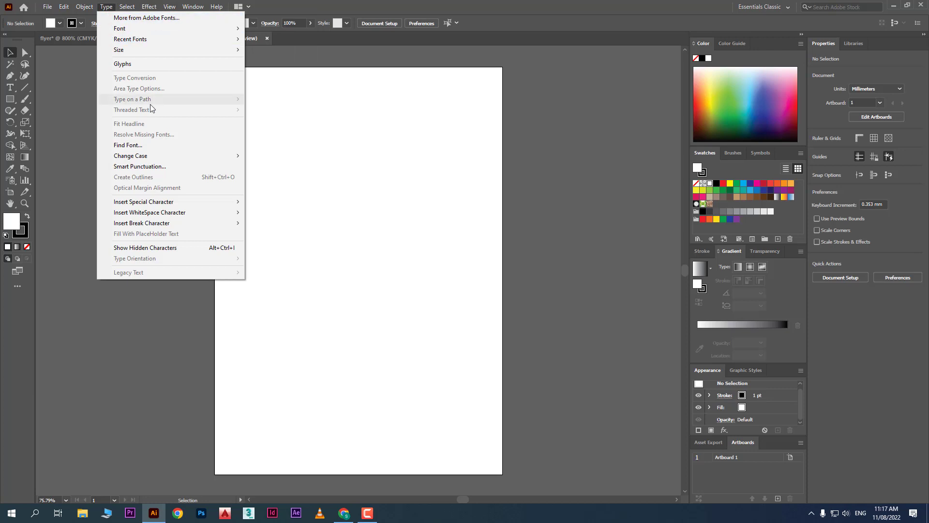
left_click(100, 21)
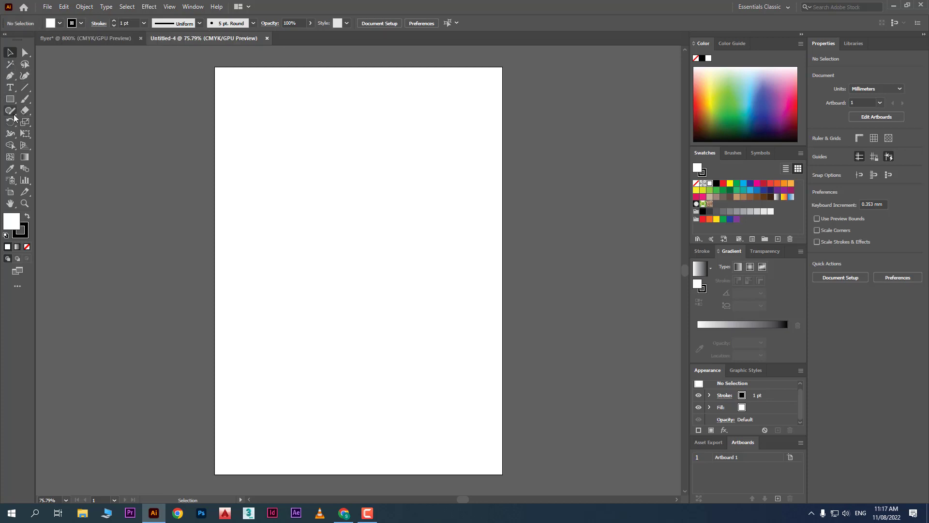
left_click(10, 64)
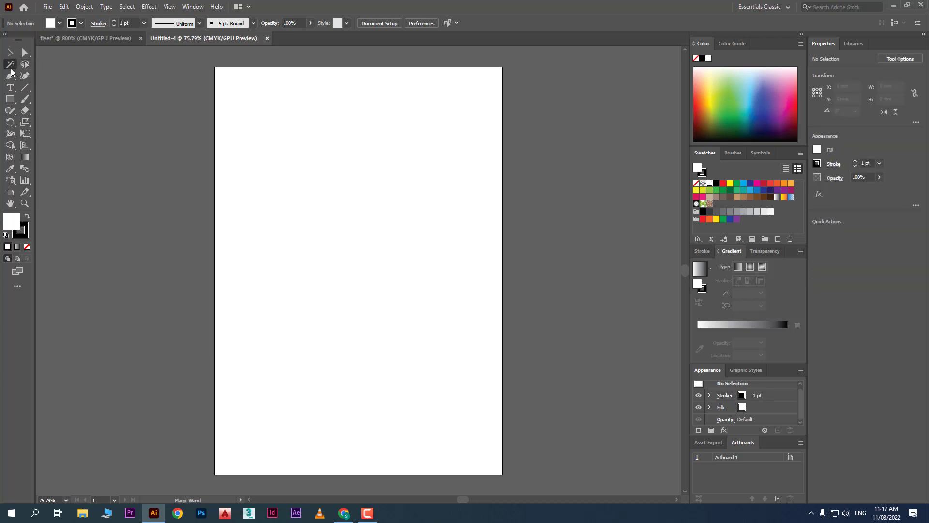
left_click(9, 110)
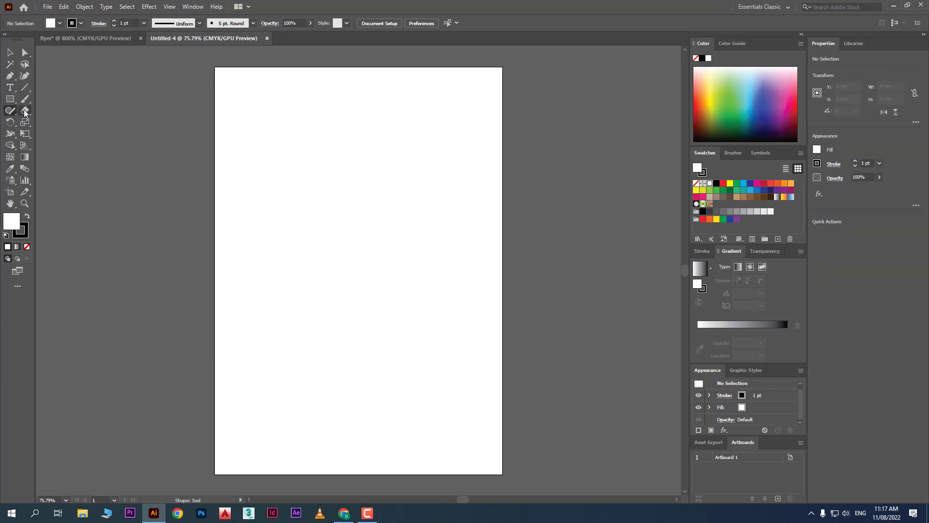
left_click(11, 87)
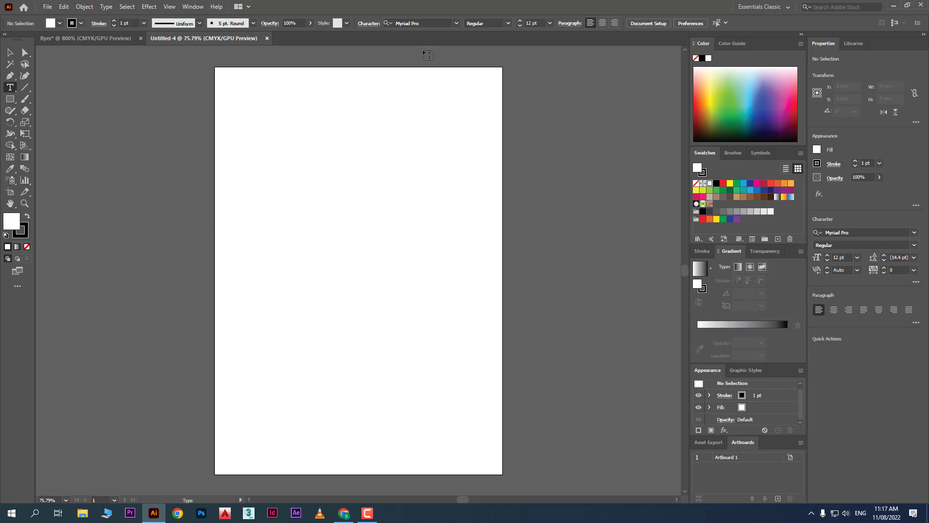
left_click(9, 52)
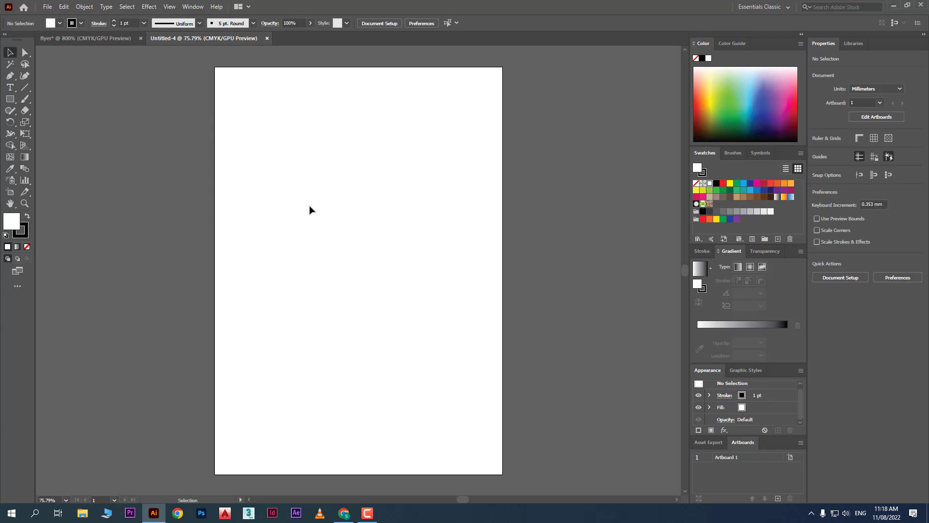
Draw five outlined rectangles: one left of the page, two right of it, a wide and a tall one on it
left_click(10, 98)
left_click_drag(82, 142, 141, 198)
left_click_drag(581, 142, 607, 205)
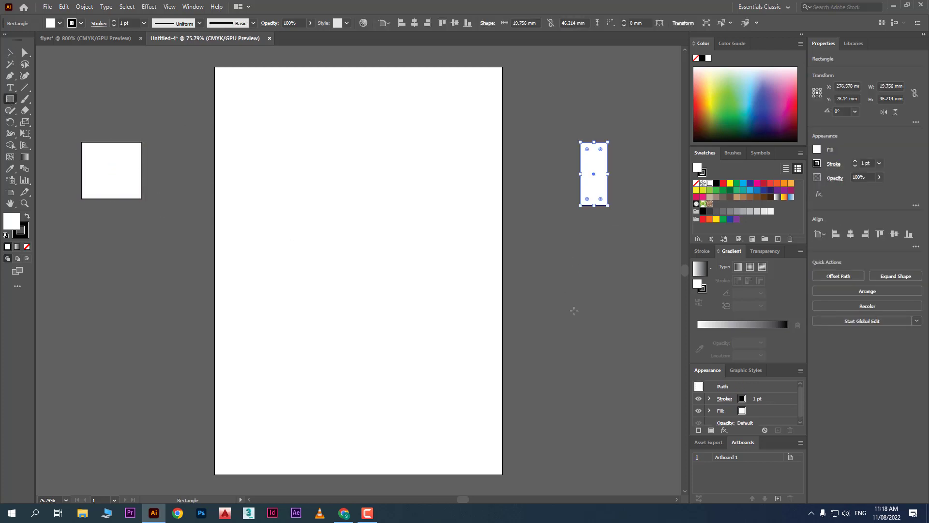
left_click_drag(573, 306, 575, 372)
left_click_drag(416, 253, 358, 280)
left_click_drag(295, 290, 265, 366)
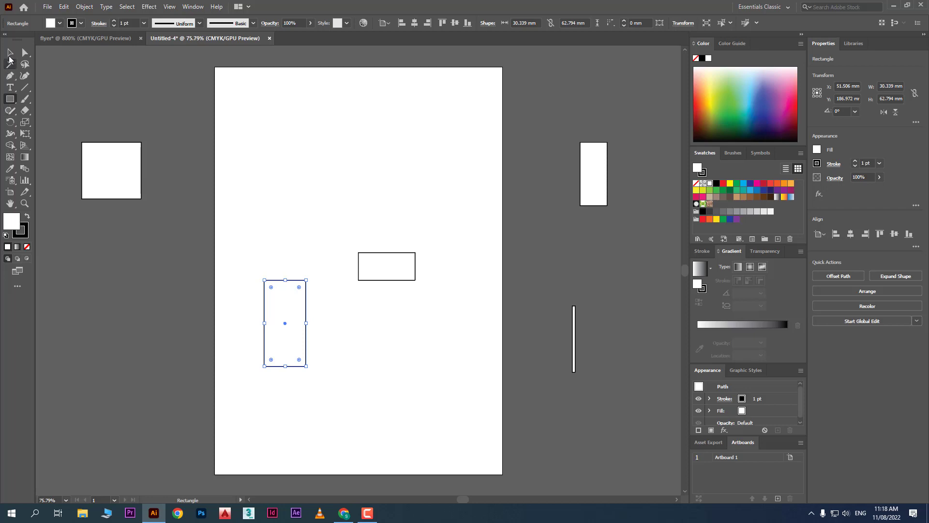
left_click(9, 55)
left_click(423, 391)
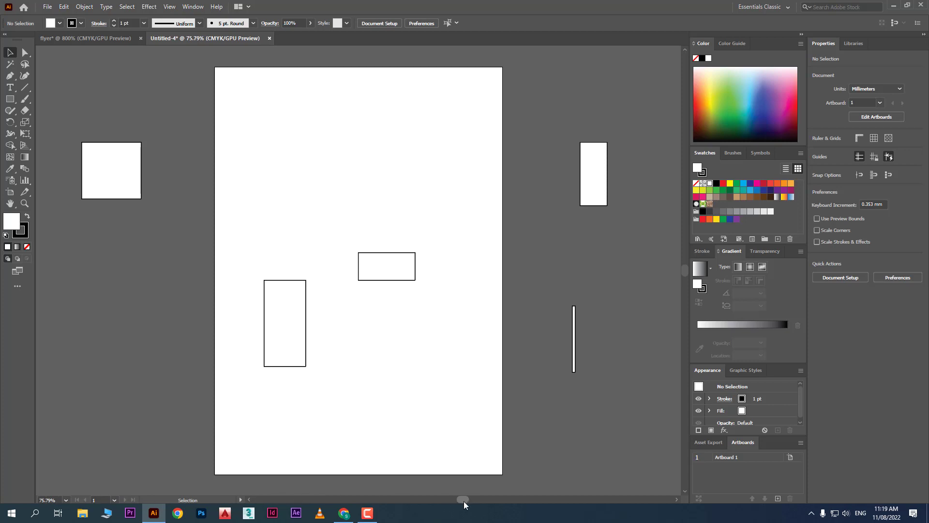
Try 300%, fit-artboard and a close-up corner zoom from the magnification dropdown
left_click_drag(463, 500, 463, 497)
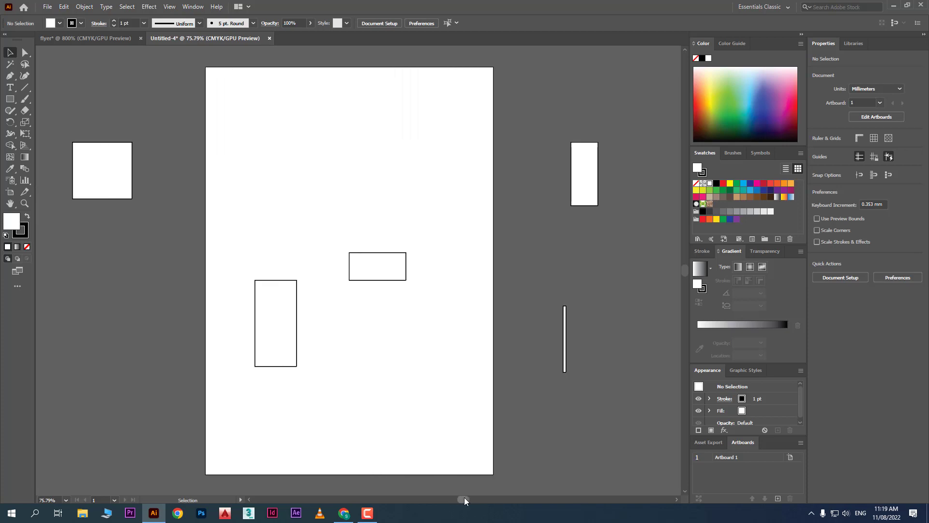
mouse_move(685, 270)
left_mouse_down()
mouse_move(680, 260)
mouse_move(681, 269)
left_mouse_up()
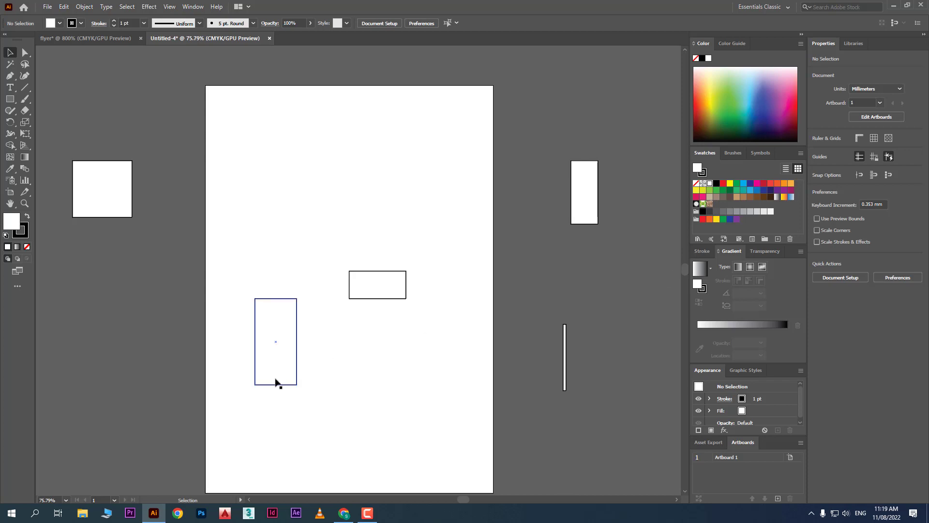
left_click(67, 499)
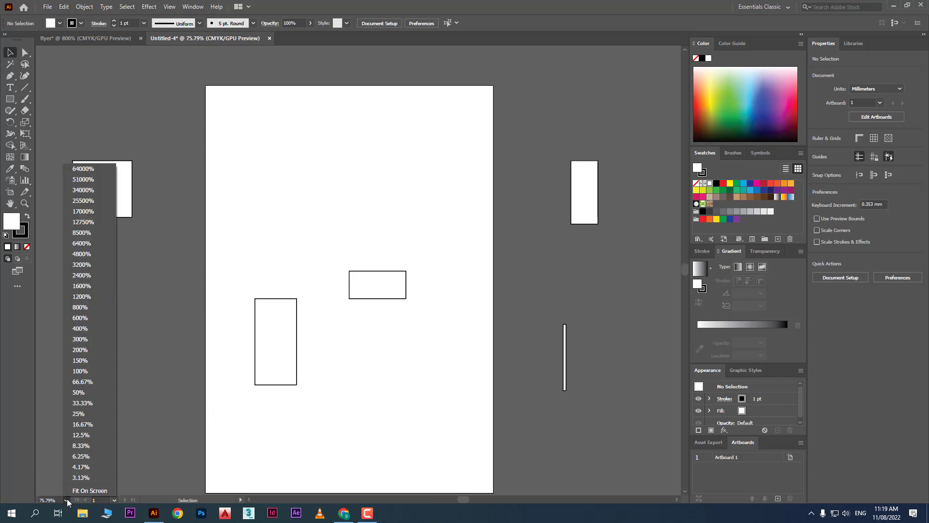
left_click(91, 335)
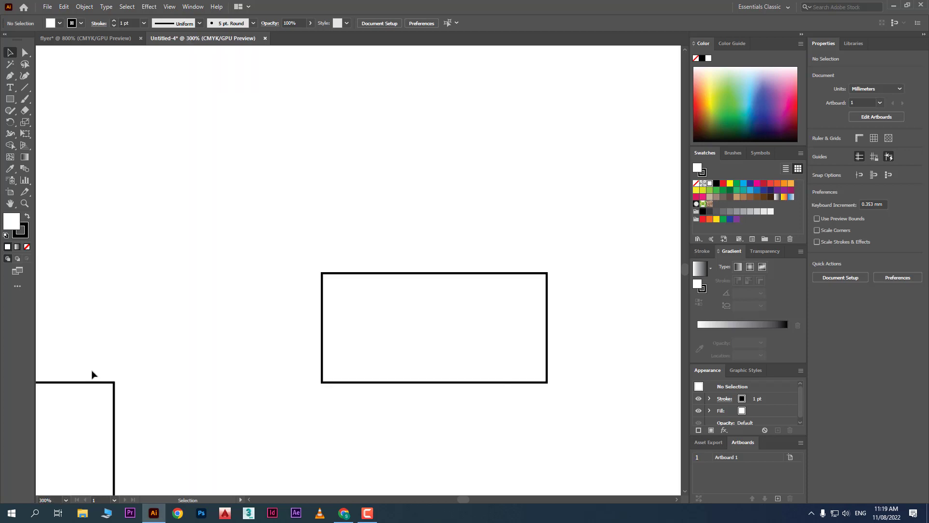
left_click(66, 499)
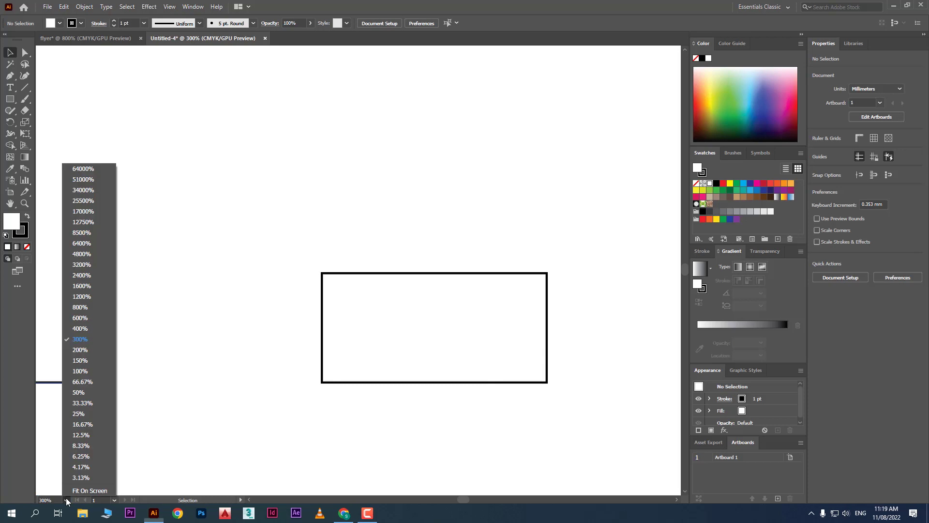
left_click(92, 491)
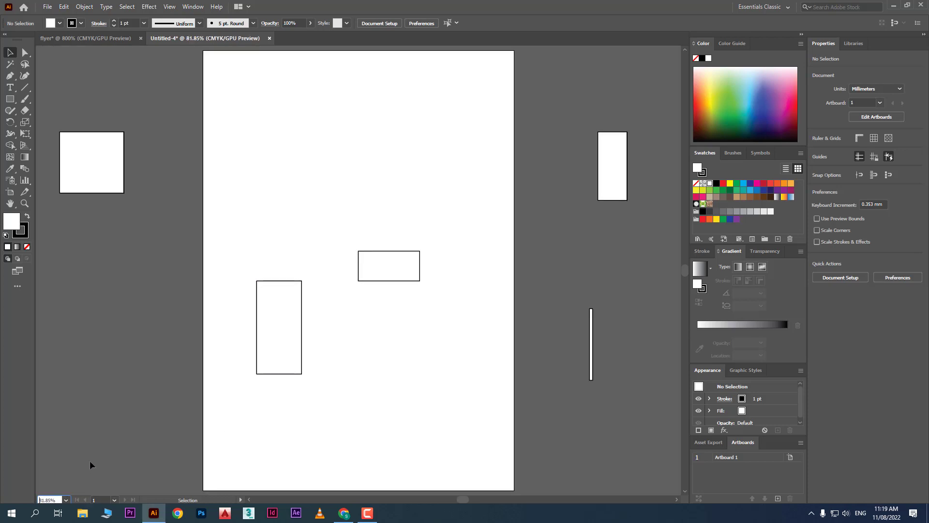
left_click(66, 499)
left_click(99, 393)
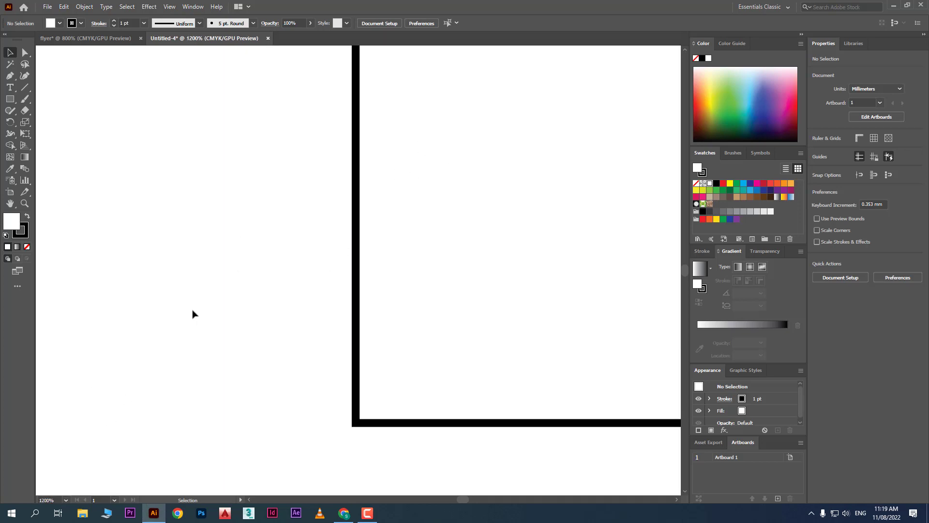
left_click(66, 500)
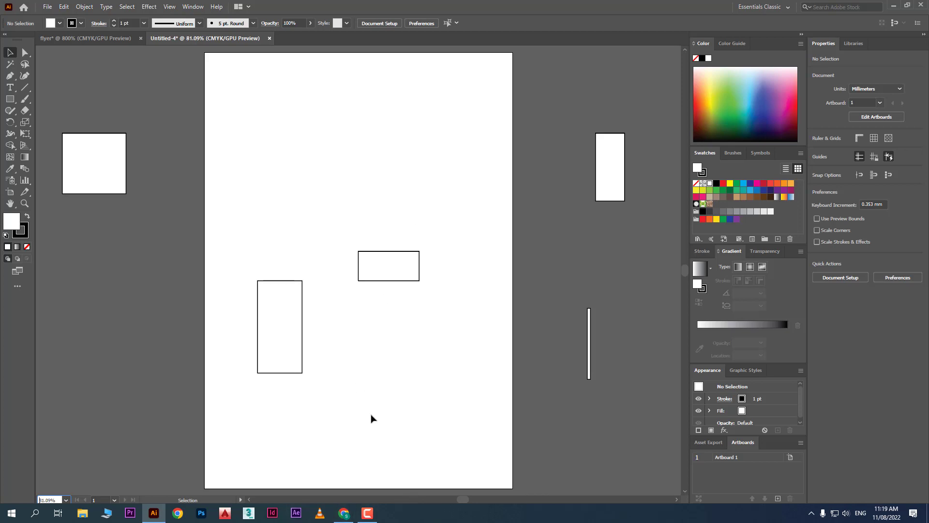
Alt+scroll in, out and sideways to settle around 200% on the tall and wide rectangles
scroll(394, 236, "down", 2)
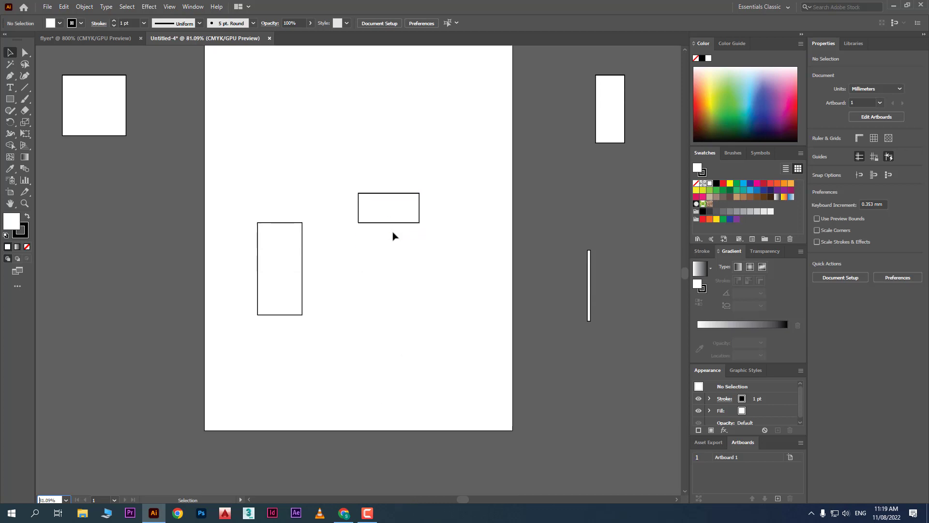
scroll(393, 236, "up", 3)
scroll(393, 236, "down", 4)
scroll(393, 236, "up", 2)
scroll(393, 236, "down", 2)
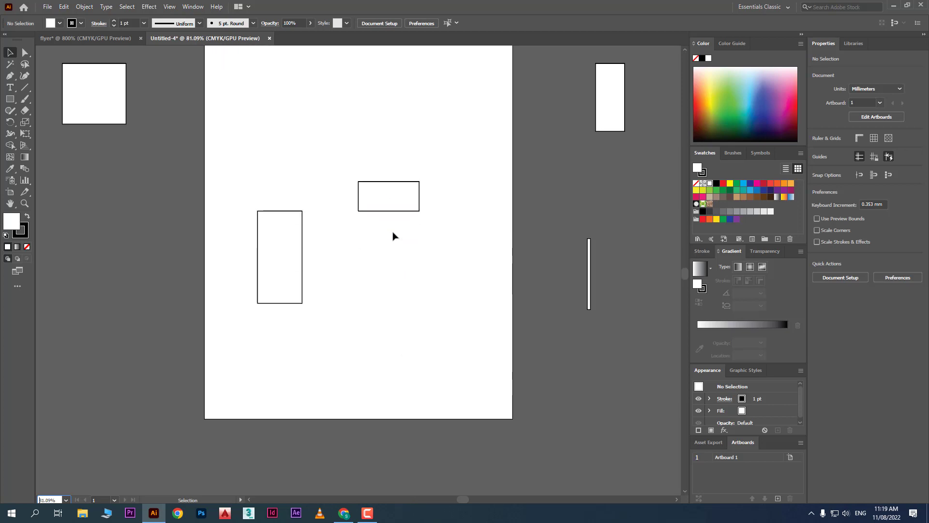
scroll(393, 236, "up", 2)
scroll(393, 236, "up", 2)
scroll(393, 236, "down", 3)
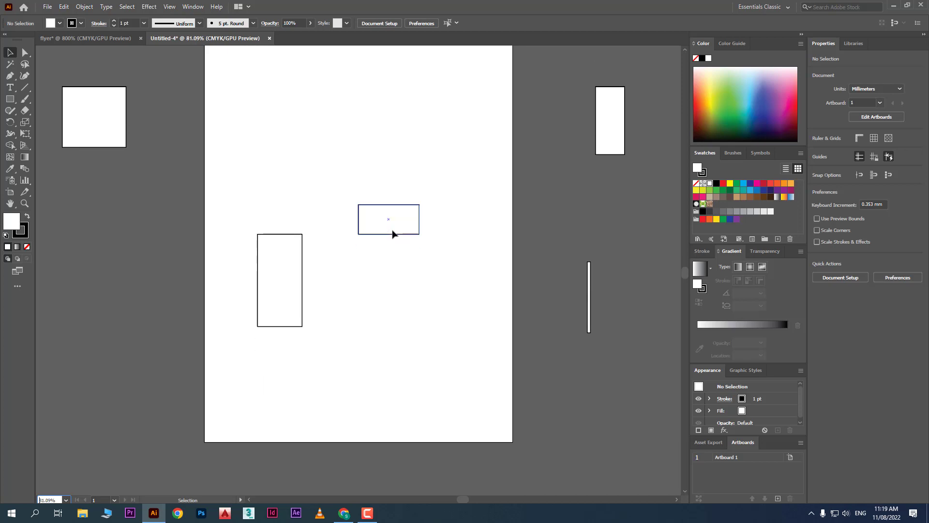
scroll(393, 235, "down", 2)
scroll(393, 235, "down", 1)
scroll(393, 236, "up", 5)
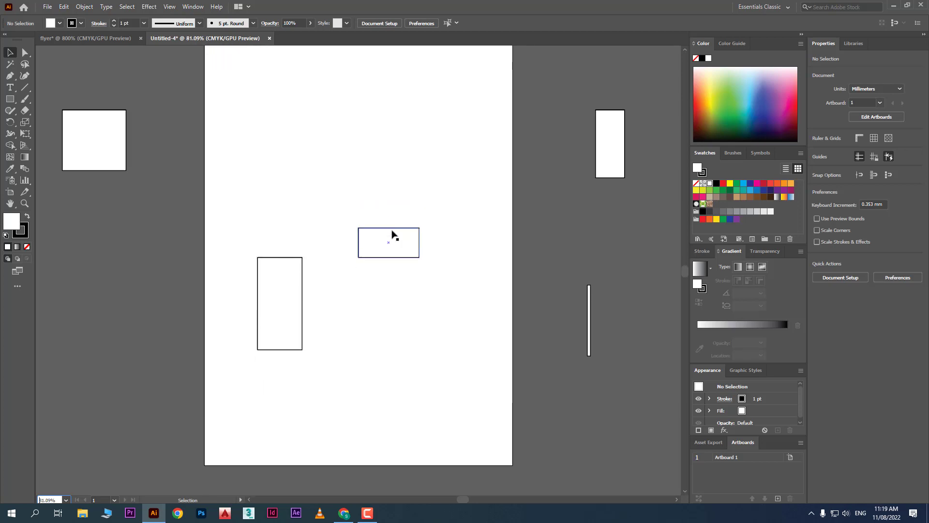
scroll(393, 234, "up", 1)
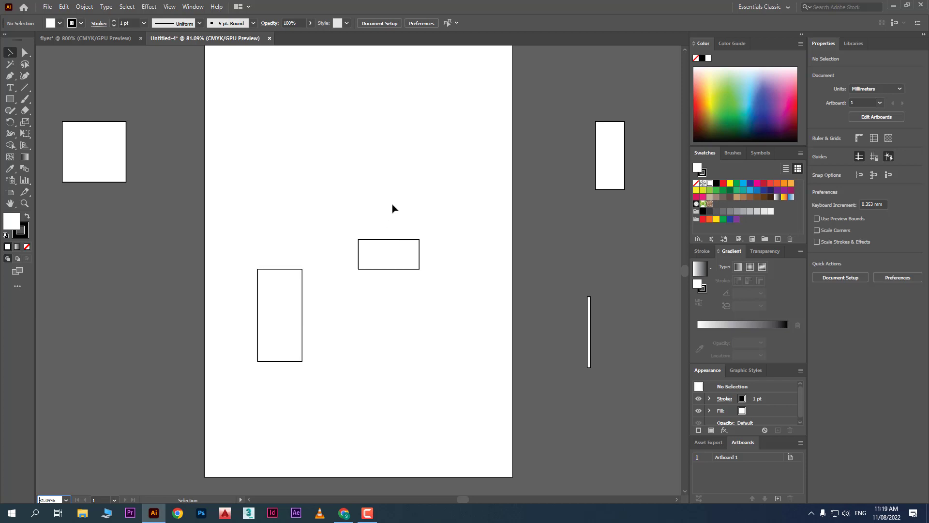
scroll(393, 208, "right", 1)
scroll(393, 208, "right", 3)
scroll(393, 209, "left", 3)
scroll(393, 208, "right", 2)
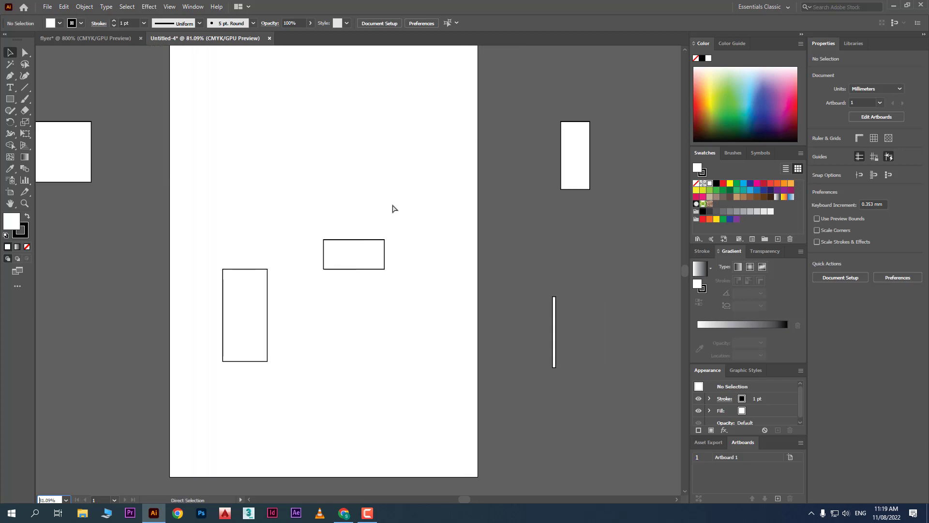
scroll(393, 209, "left", 3)
scroll(393, 208, "right", 6)
scroll(393, 208, "right", 1)
scroll(393, 208, "left", 6)
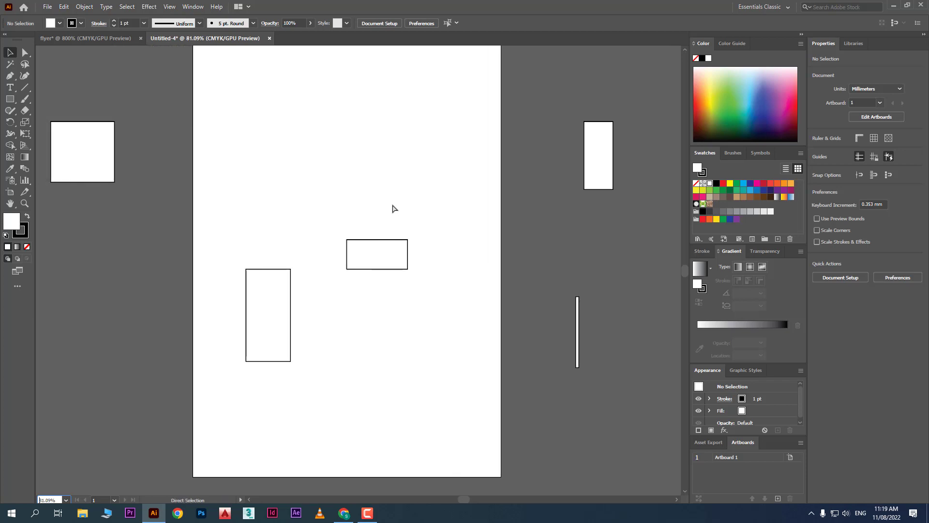
scroll(393, 209, "right", 2)
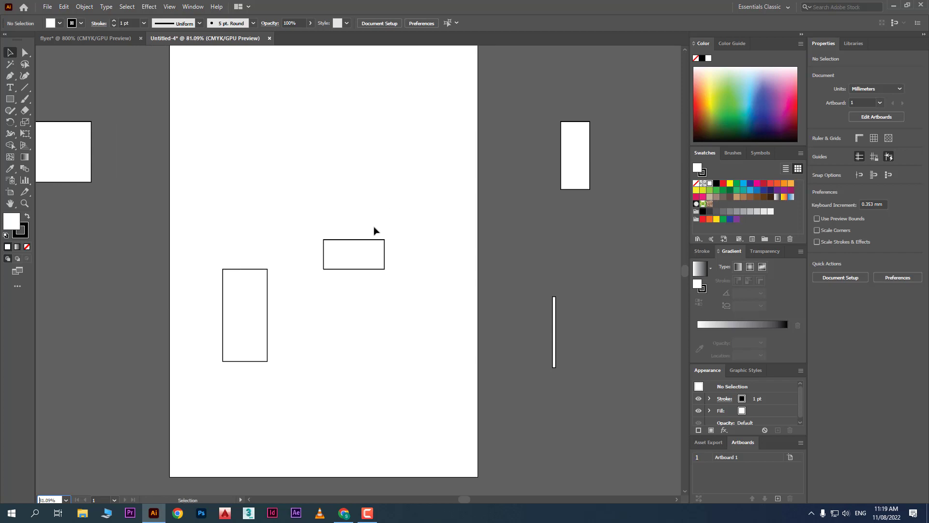
scroll(238, 333, "up", 1)
scroll(237, 333, "up", 2)
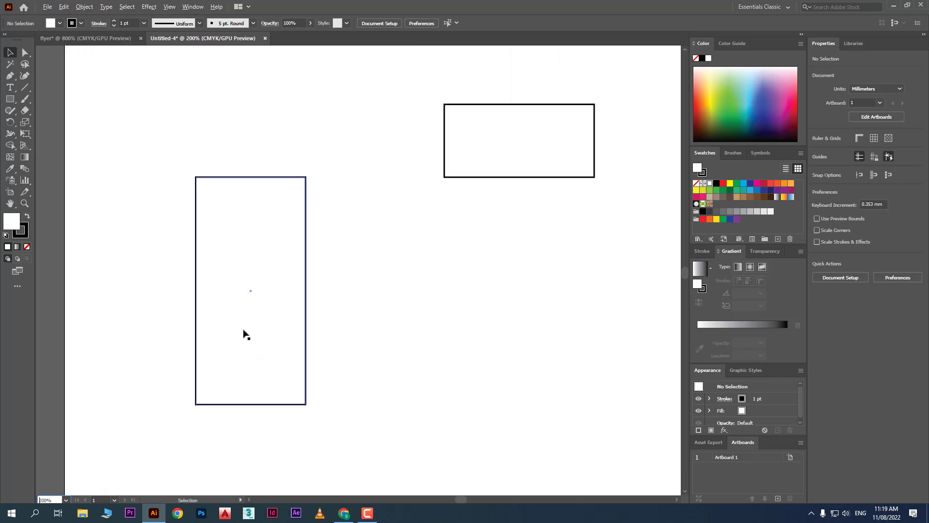
scroll(238, 333, "up", 1)
scroll(269, 288, "down", 3)
scroll(272, 287, "up", 2)
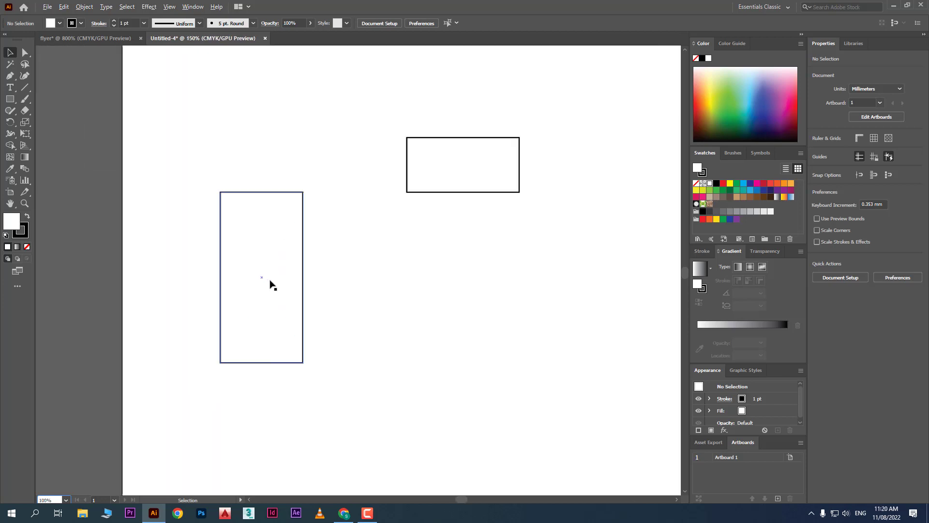
scroll(273, 285, "up", 1)
scroll(274, 284, "down", 2)
scroll(272, 284, "down", 2)
scroll(272, 283, "up", 3)
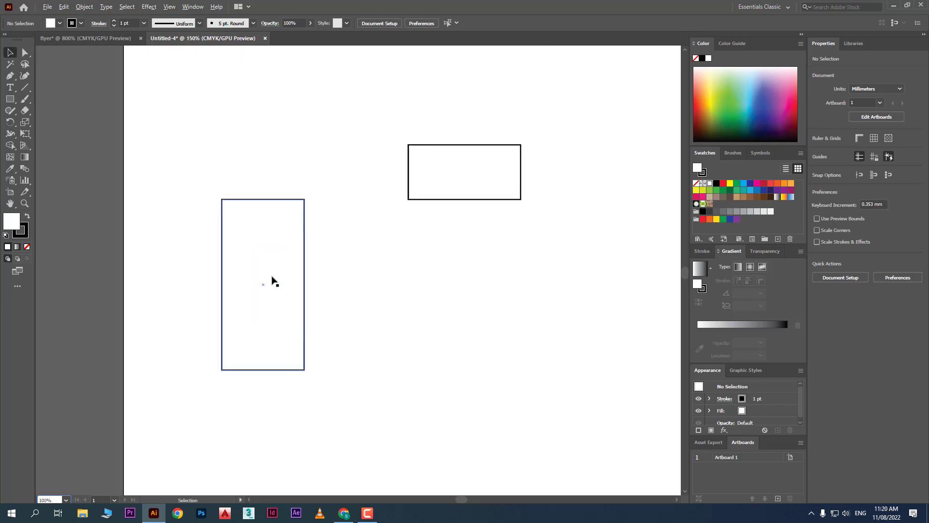
scroll(272, 283, "down", 2)
scroll(272, 282, "up", 3)
scroll(273, 281, "down", 3)
scroll(272, 280, "up", 2)
scroll(273, 280, "up", 1)
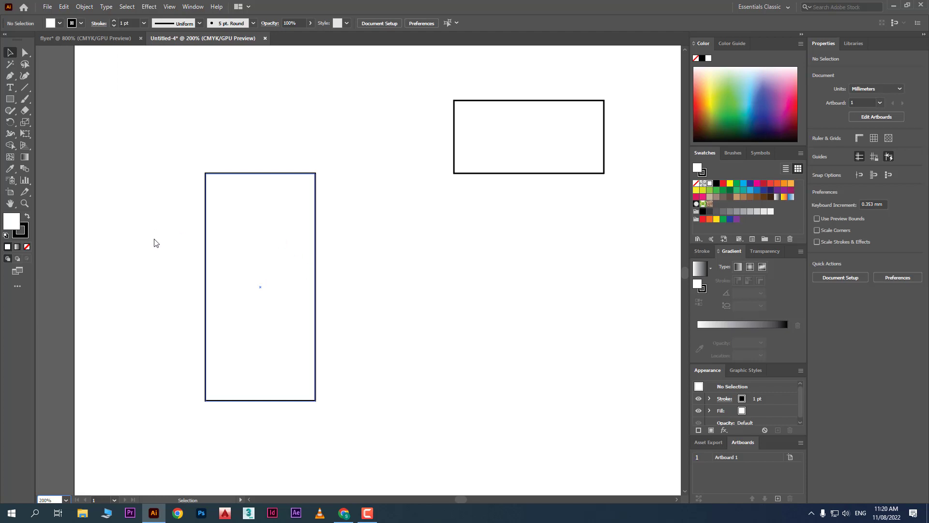
key("alt+space")
key("Escape")
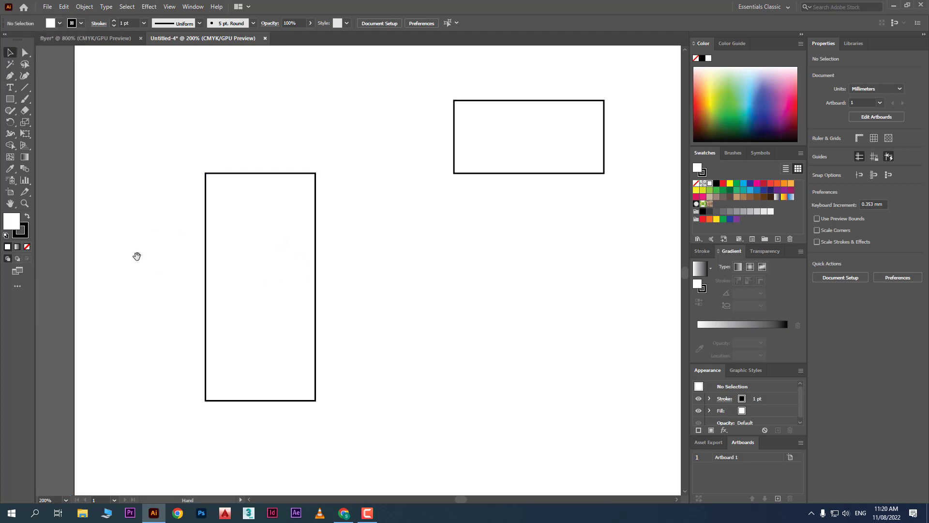
left_click_drag(112, 249, 308, 433)
mouse_move(450, 216)
left_mouse_down()
mouse_move(382, 213)
mouse_move(483, 326)
mouse_move(356, 295)
mouse_move(535, 263)
mouse_move(390, 286)
mouse_move(389, 258)
mouse_move(369, 274)
mouse_move(313, 207)
left_mouse_up()
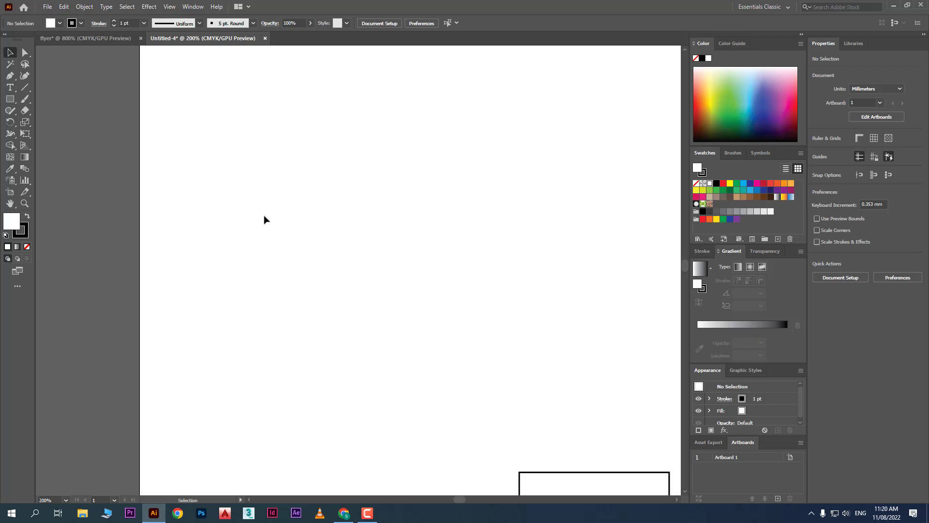
left_click(24, 203)
scroll(231, 180, "down", 3)
mouse_move(351, 234)
left_mouse_down()
mouse_move(235, 179)
mouse_move(318, 224)
mouse_move(288, 224)
mouse_move(369, 252)
left_mouse_up()
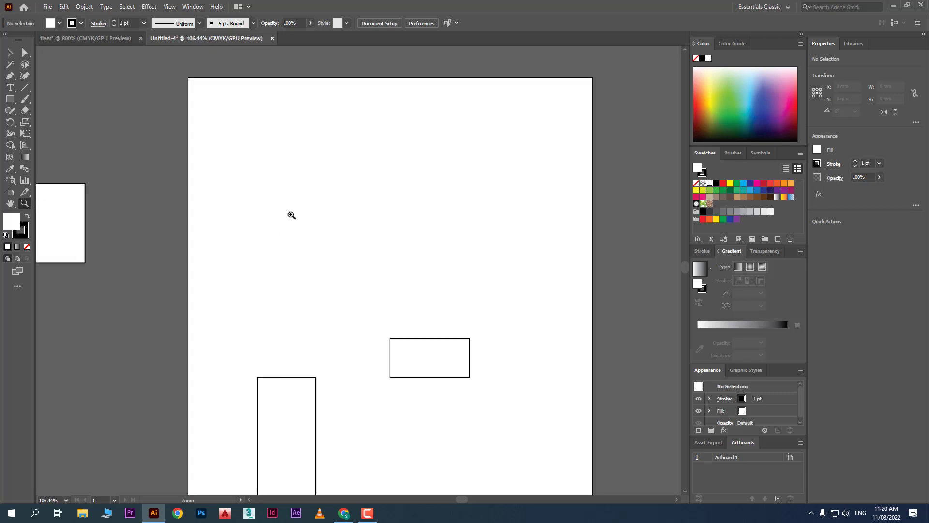
mouse_move(325, 221)
left_mouse_down()
mouse_move(305, 218)
mouse_move(420, 244)
mouse_move(337, 241)
left_mouse_up()
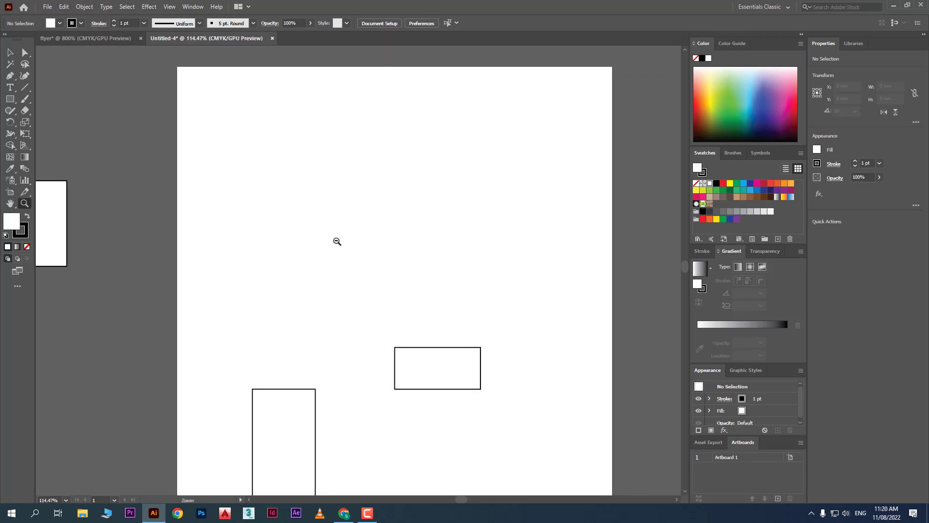
left_click(12, 203)
mouse_move(317, 204)
left_mouse_down()
mouse_move(425, 195)
mouse_move(256, 180)
left_mouse_up()
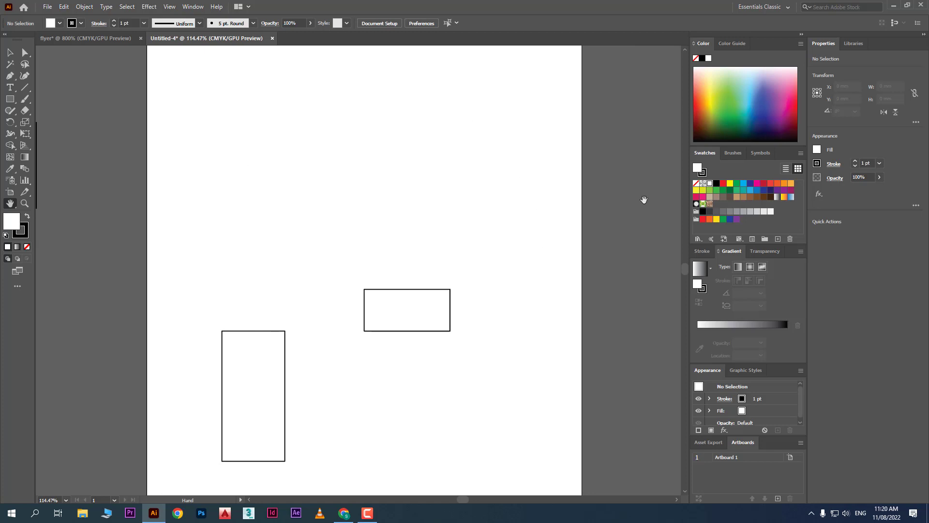
Bring up the Color Guide and Symbols panels, then set the far-right dock back to Properties
left_click(732, 44)
left_click(708, 46)
left_click(731, 44)
left_click(740, 152)
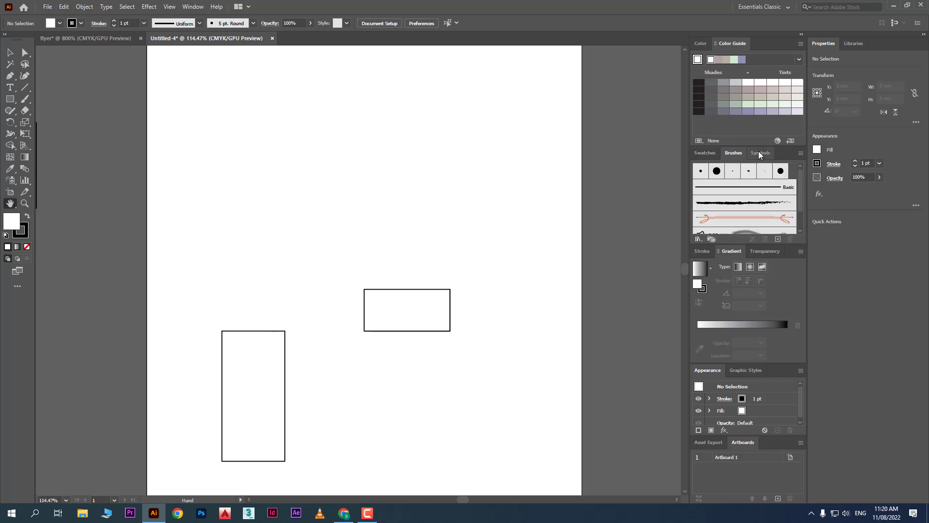
left_click(853, 43)
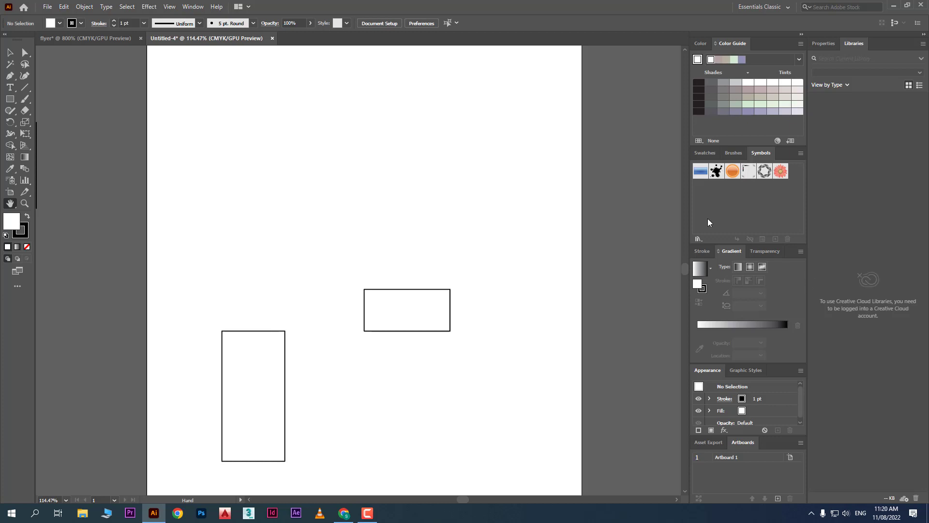
scroll(689, 219, "down", 1)
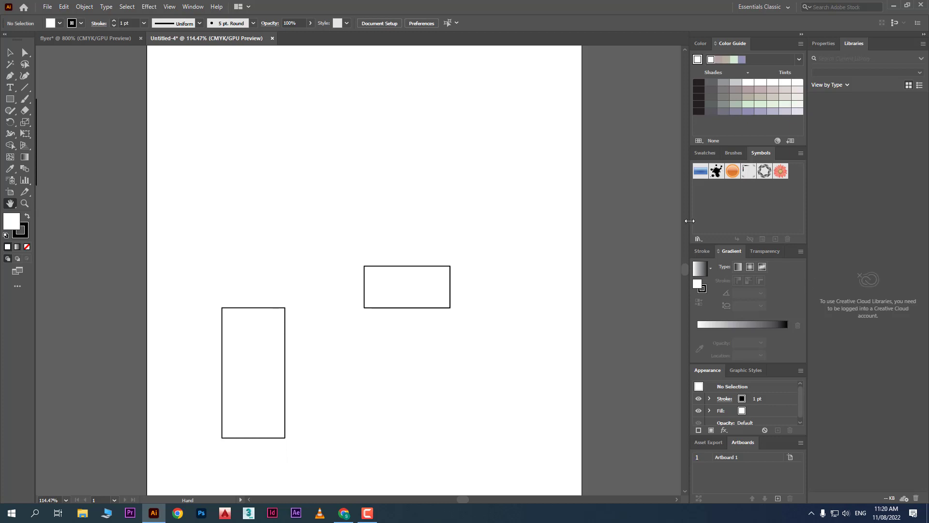
left_click(701, 44)
left_click(726, 44)
left_click(823, 43)
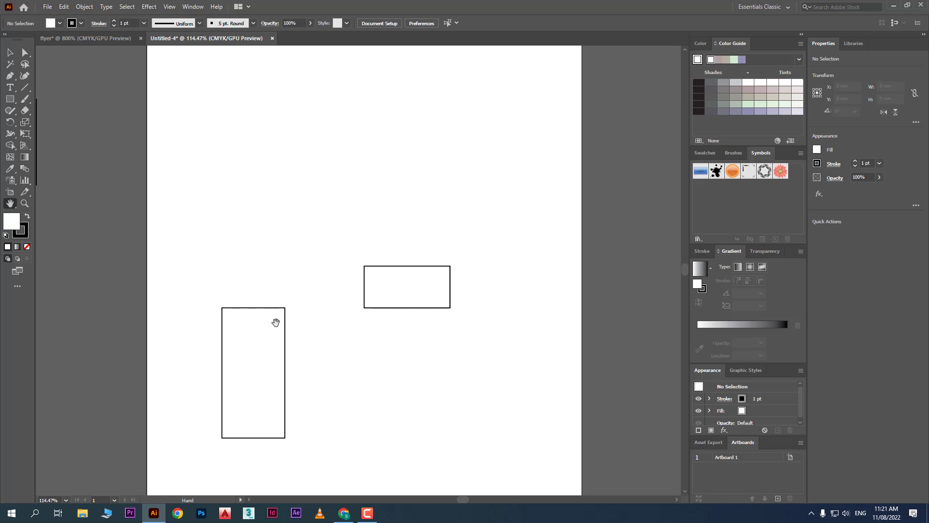
Apply the Typography workspace from Window > Workspace
left_click(193, 7)
mouse_move(305, 50)
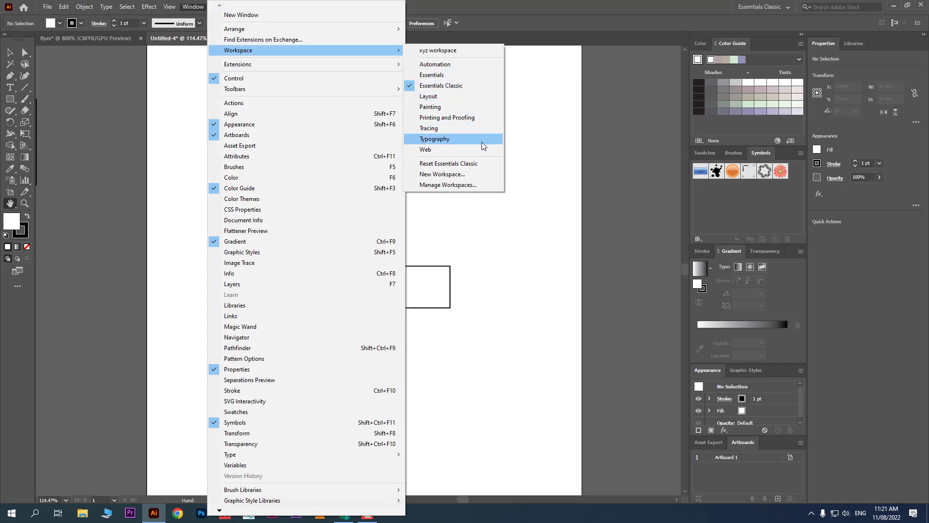
left_click(482, 146)
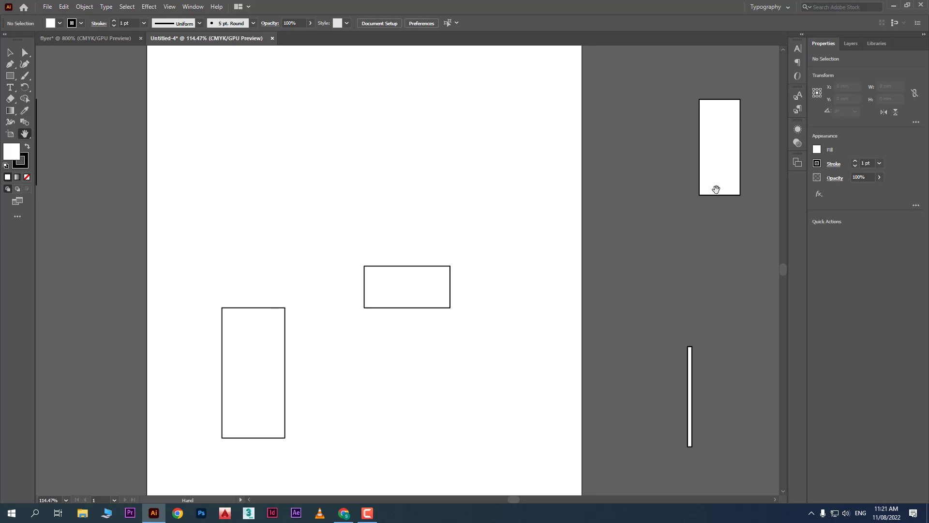
Apply the Painting workspace, expand the panel dock and set the toolbar to two columns
left_click(191, 7)
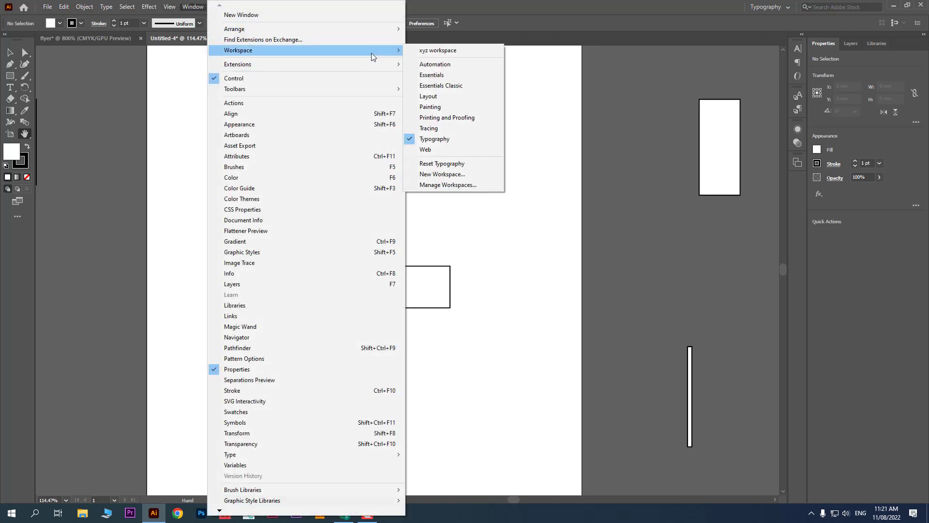
left_click(478, 107)
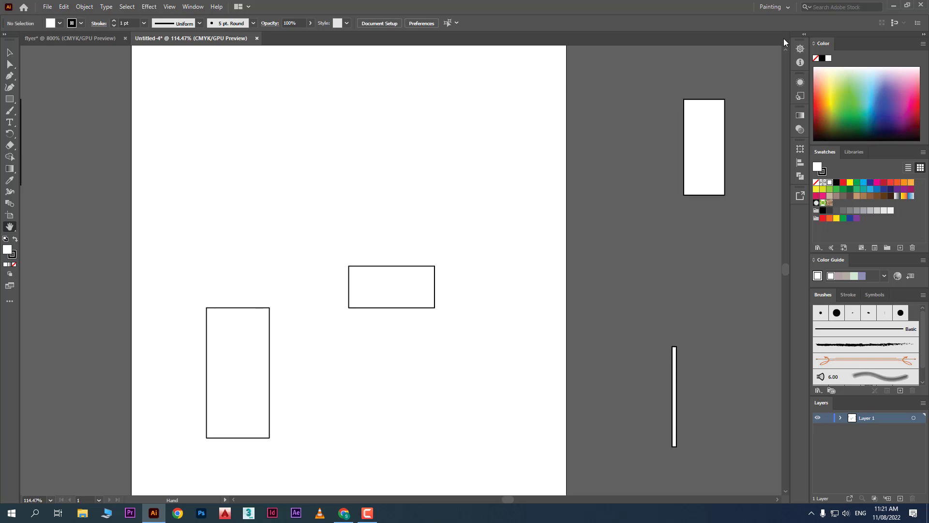
left_click(804, 34)
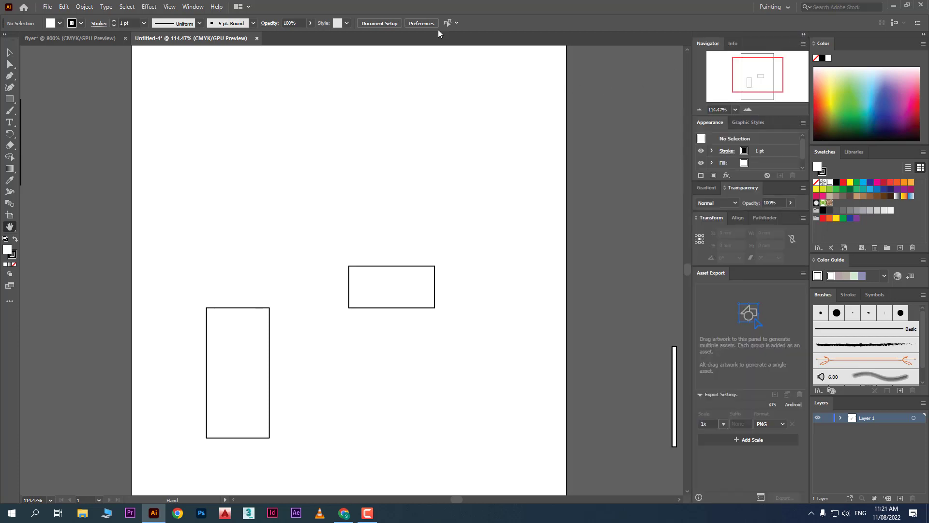
left_click(5, 35)
left_click(4, 35)
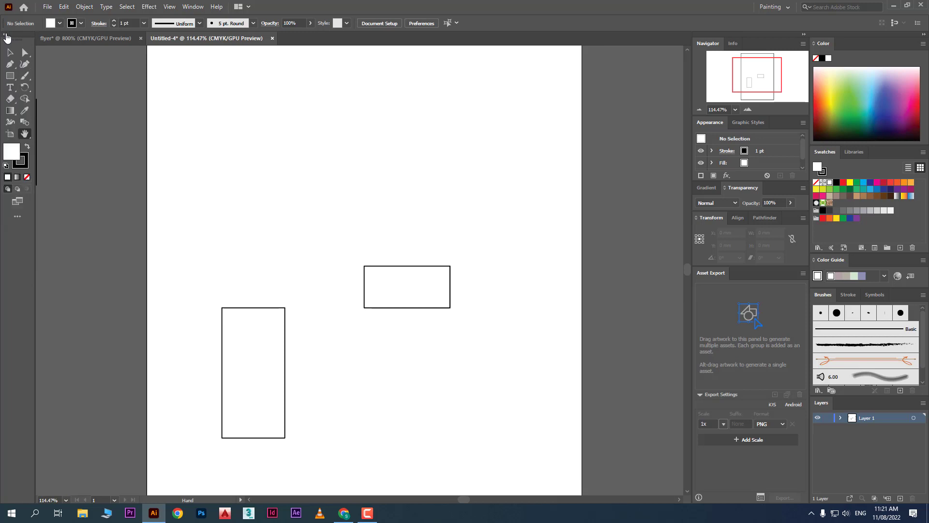
left_click(197, 7)
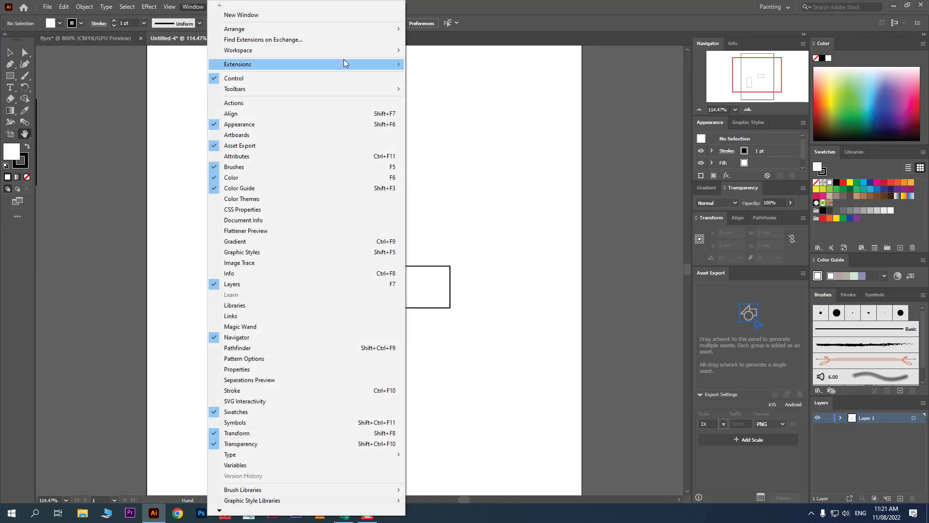
mouse_move(304, 51)
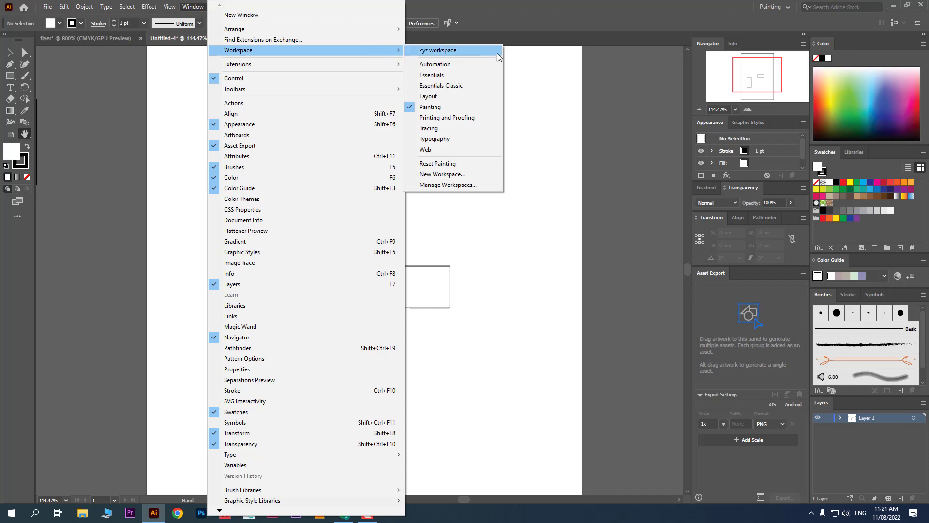
Pick Essentials from the workspace list
left_click(472, 75)
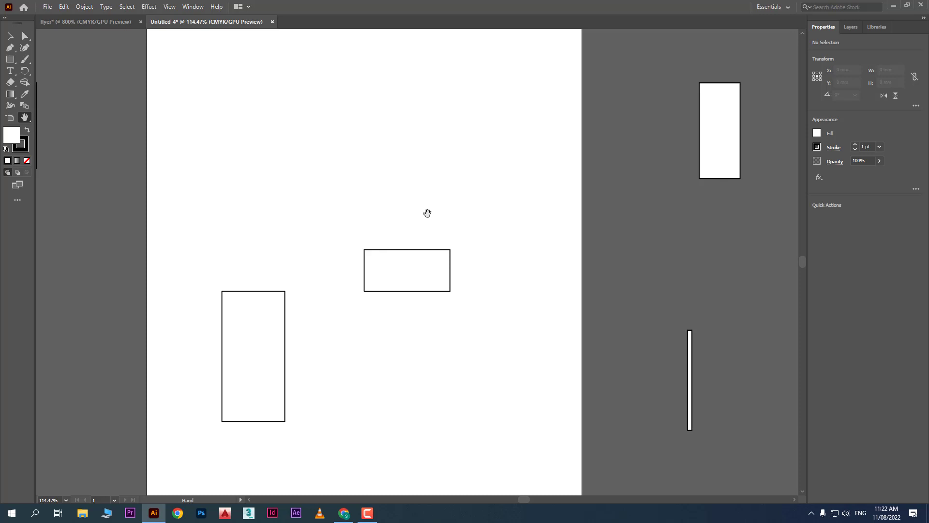
Switch to the Essentials Classic workspace and reset it to its default layout
left_click(196, 7)
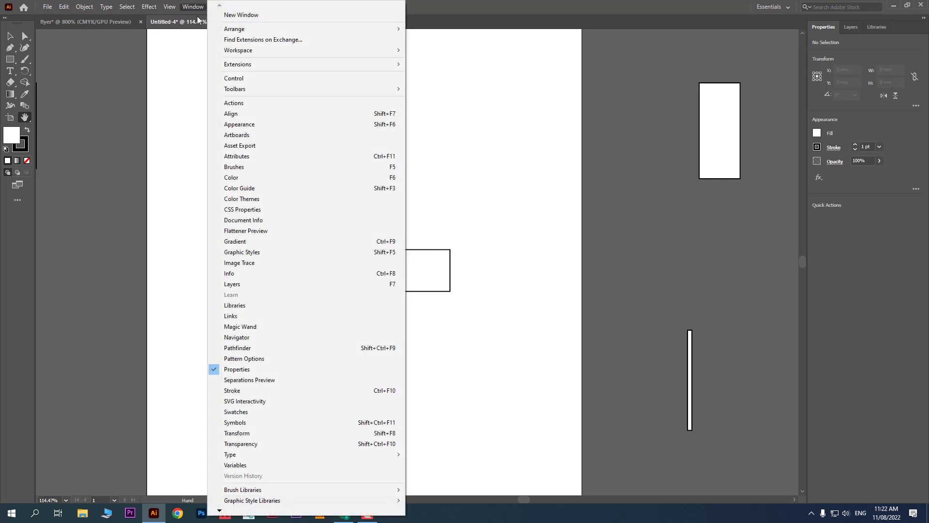
mouse_move(238, 50)
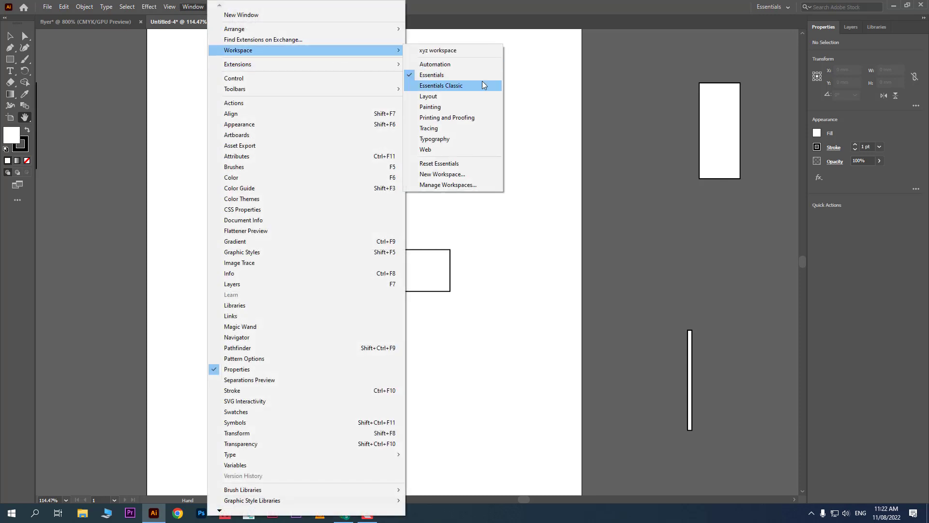
left_click(483, 85)
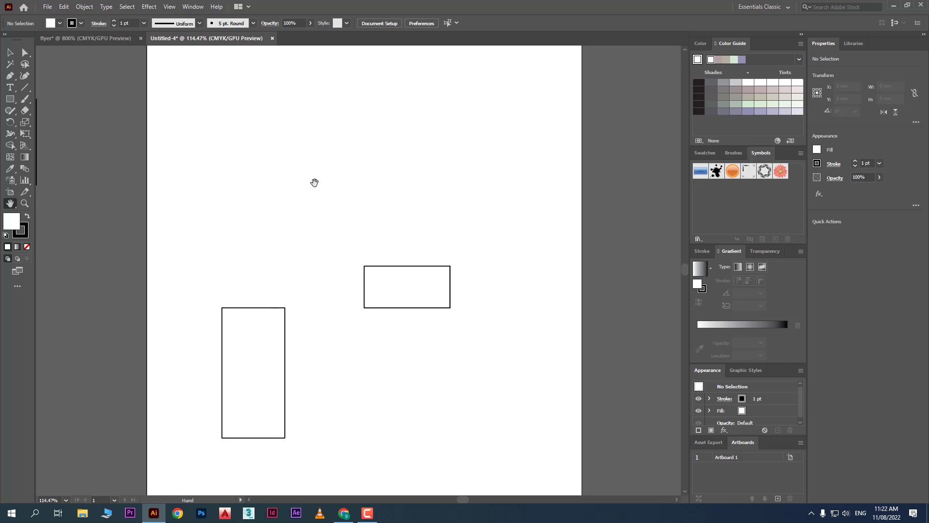
left_click(193, 7)
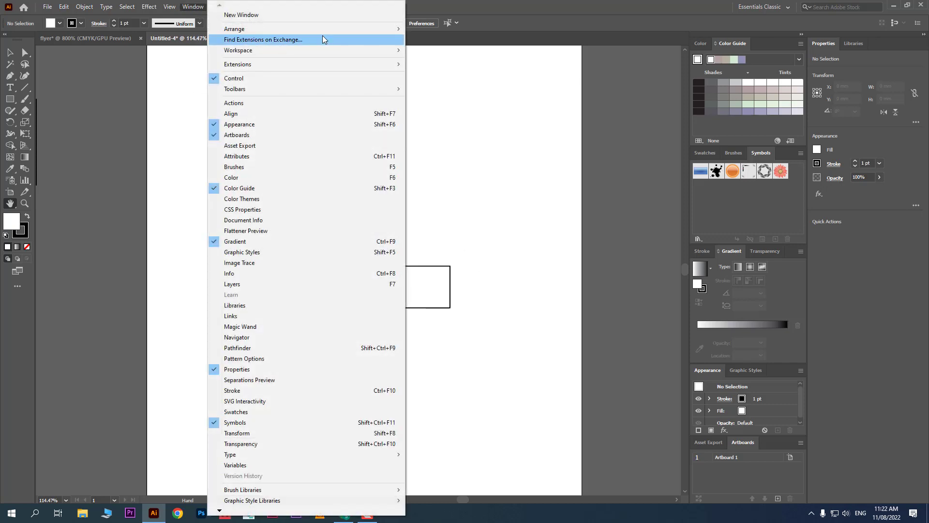
mouse_move(238, 50)
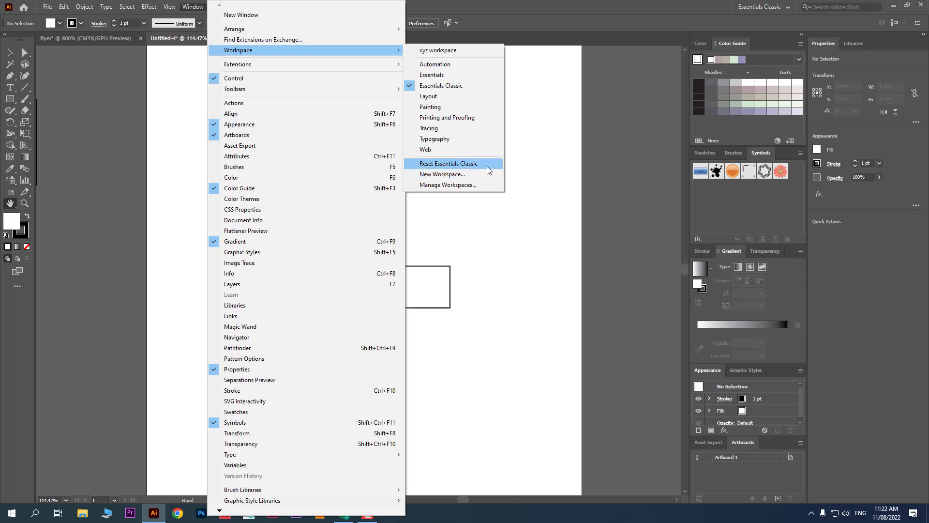
left_click(481, 165)
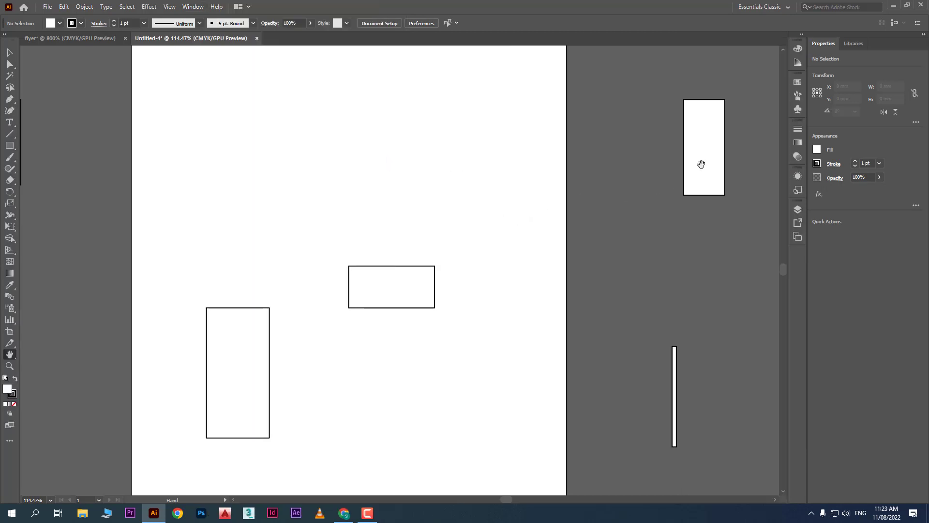
Delete the four remaining rectangles: the tall and thin pasteboard ones and two on the artboard
left_click(11, 53)
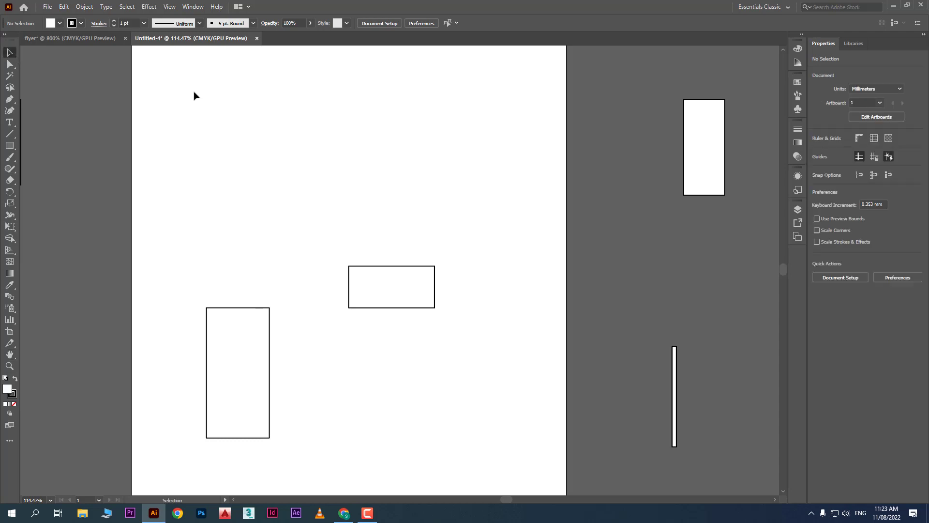
left_click(695, 144)
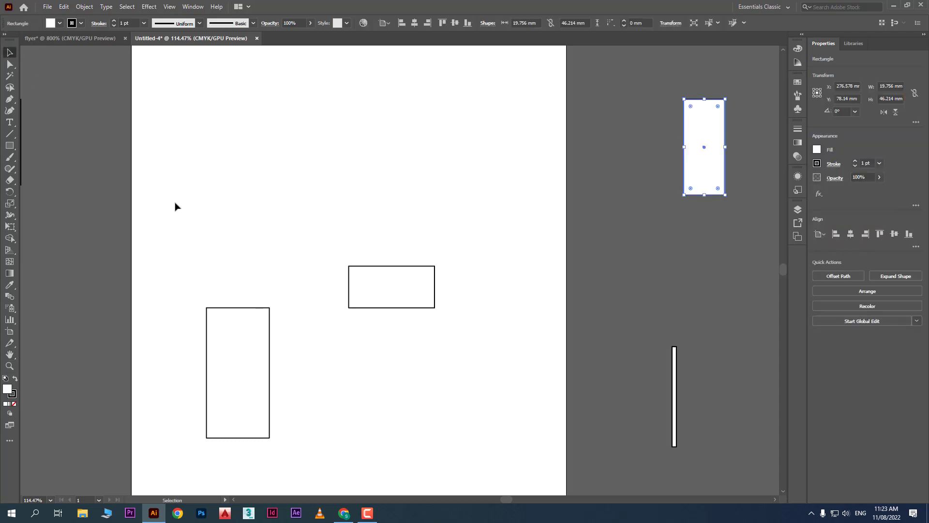
key("Delete")
left_click(368, 276)
key("Delete")
left_click(218, 335)
key("Delete")
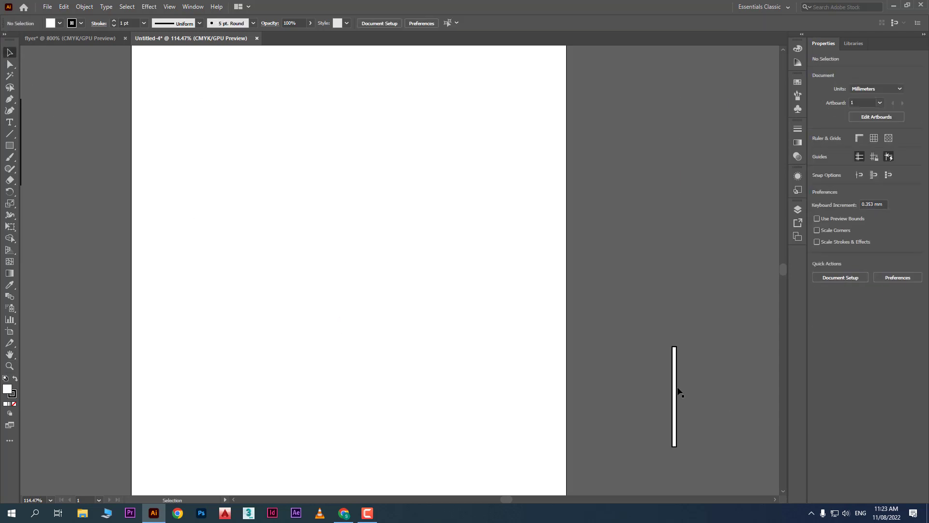
left_click(675, 388)
key("Delete")
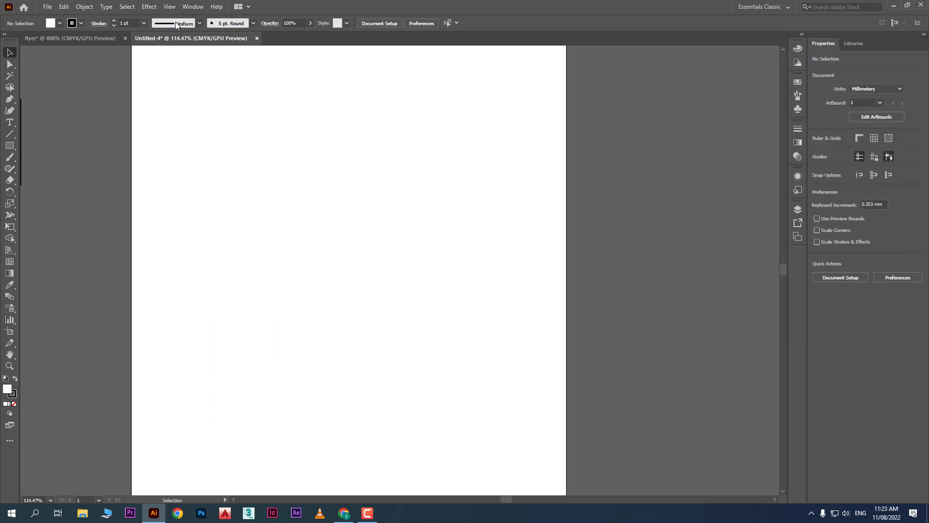
Expand the collapsed panel dock and arrange the tools in two columns
left_click(193, 8)
mouse_move(305, 51)
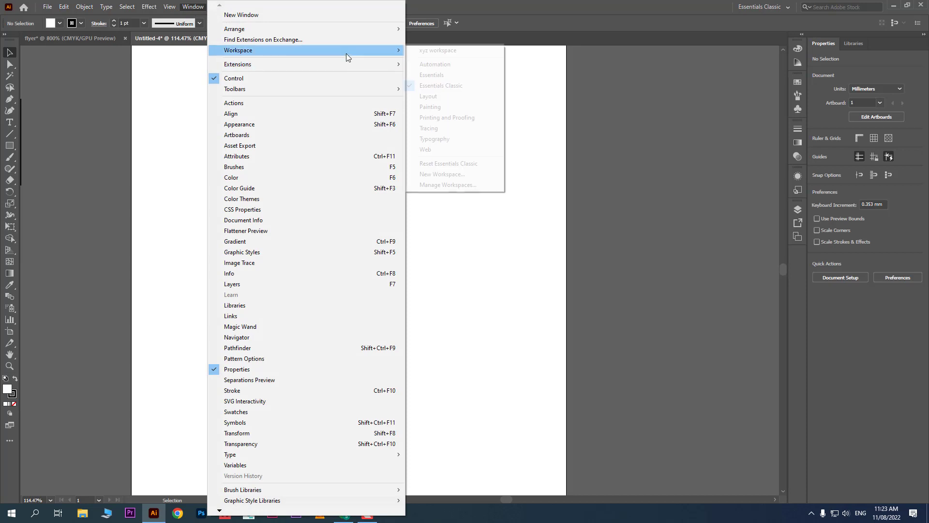
left_click(707, 56)
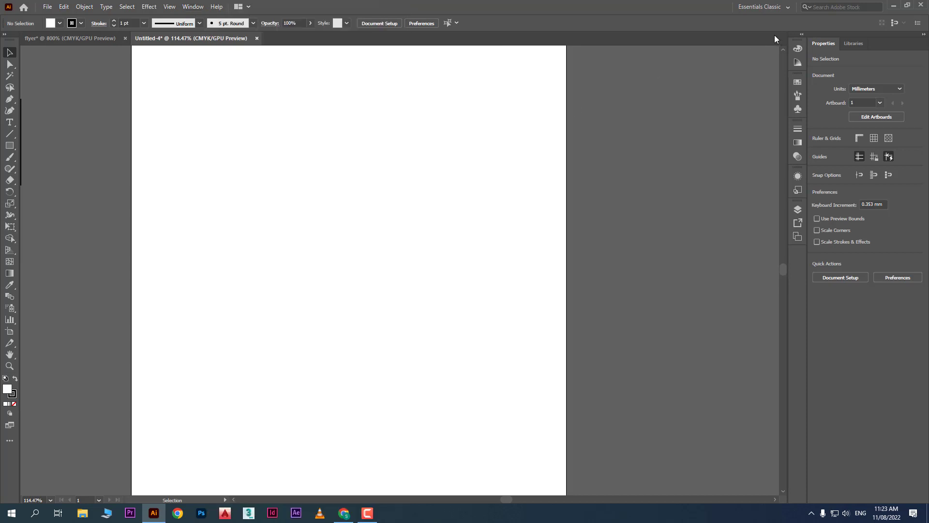
left_click(800, 35)
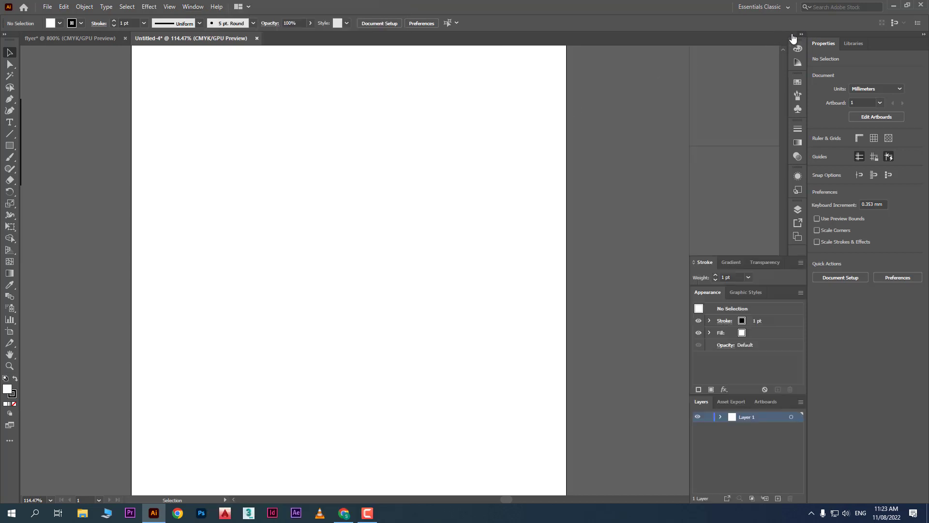
left_click(5, 35)
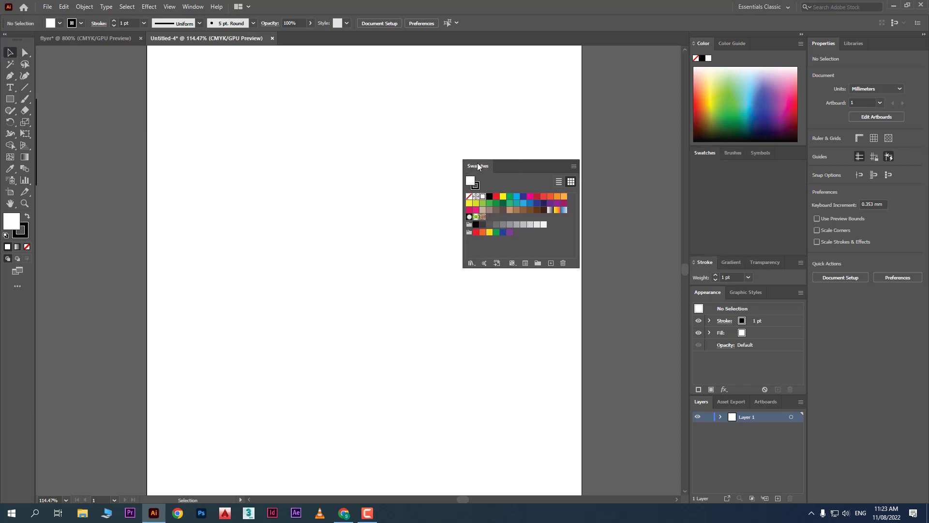
Float Swatches, Color and Color Guide together at left, and pull Layers loose from its dock
left_click_drag(699, 153, 402, 162)
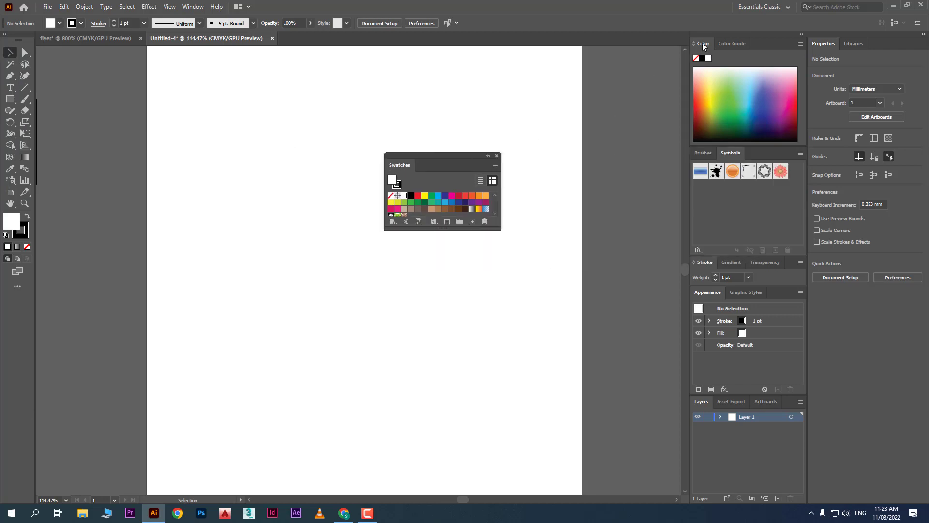
left_click_drag(704, 46, 398, 233)
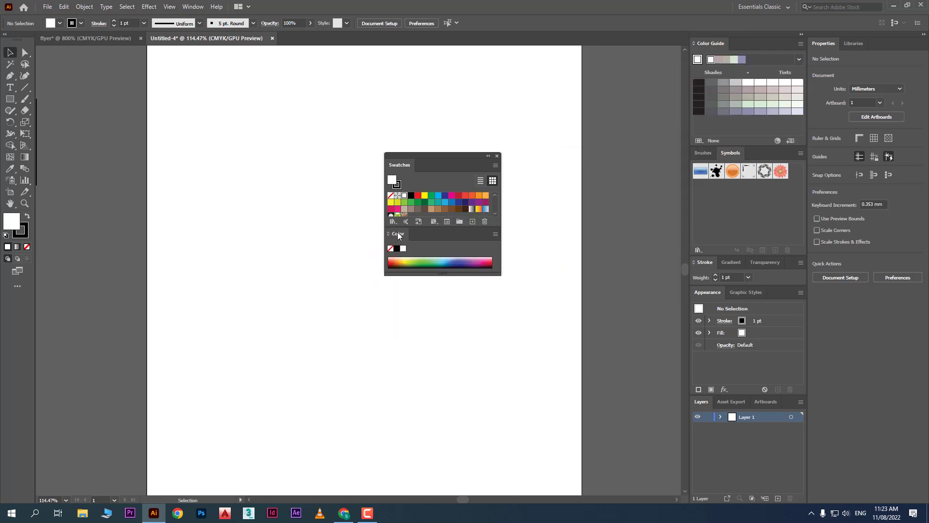
mouse_move(429, 159)
left_mouse_down()
mouse_move(228, 162)
mouse_move(124, 125)
left_mouse_up()
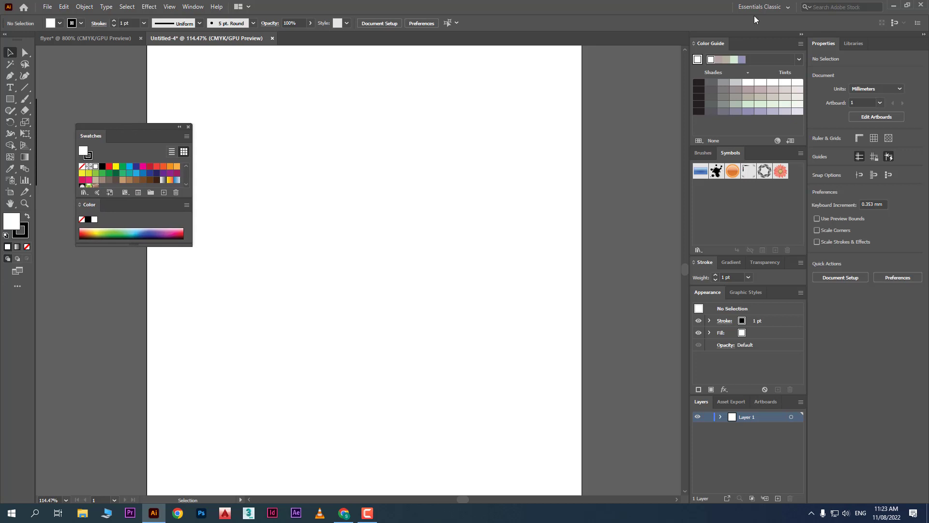
mouse_move(710, 43)
left_mouse_down()
mouse_move(57, 276)
mouse_move(86, 247)
left_mouse_up()
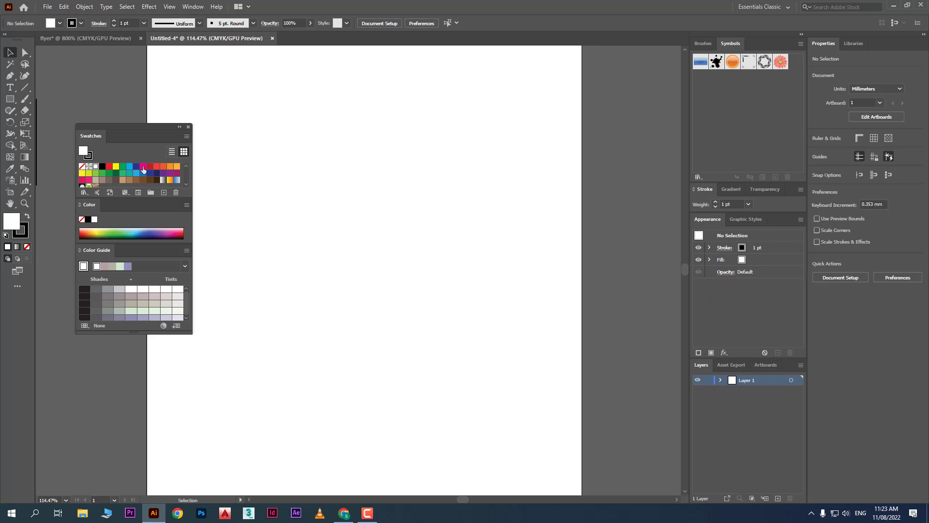
left_click_drag(134, 127, 126, 108)
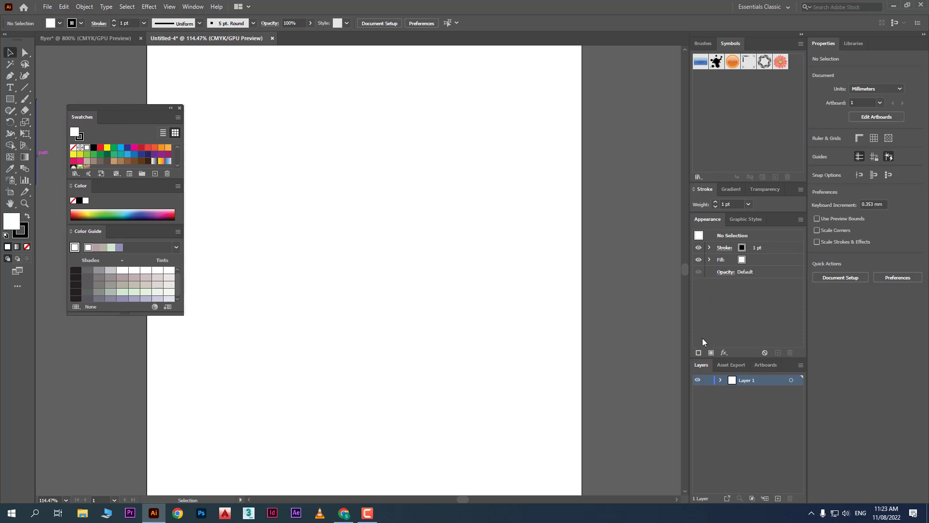
left_click_drag(702, 365, 689, 146)
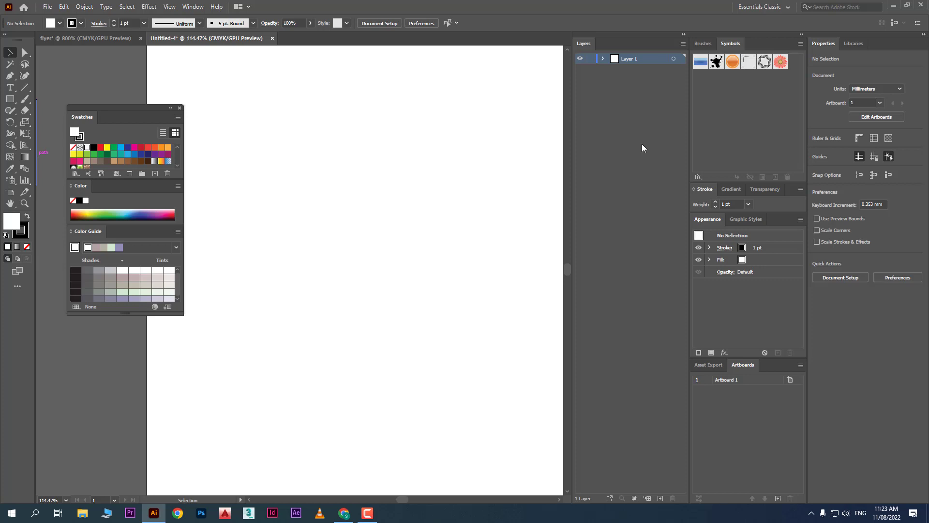
left_click(193, 7)
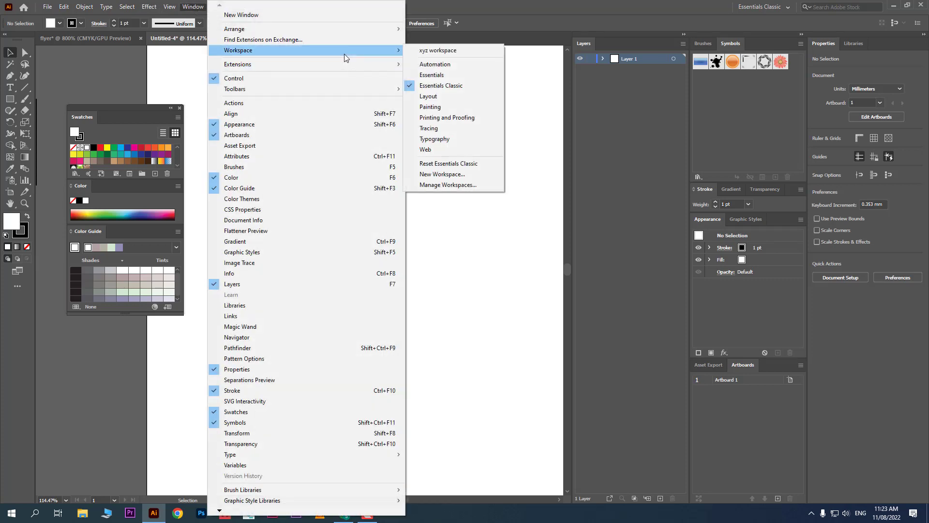
mouse_move(305, 50)
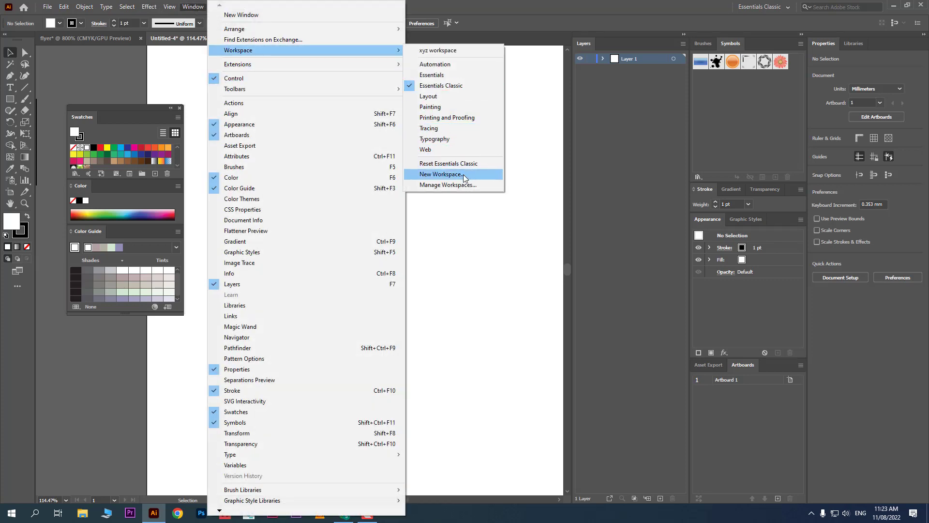
Save the current panel layout as a new workspace named 'abc workspace'
left_click(463, 175)
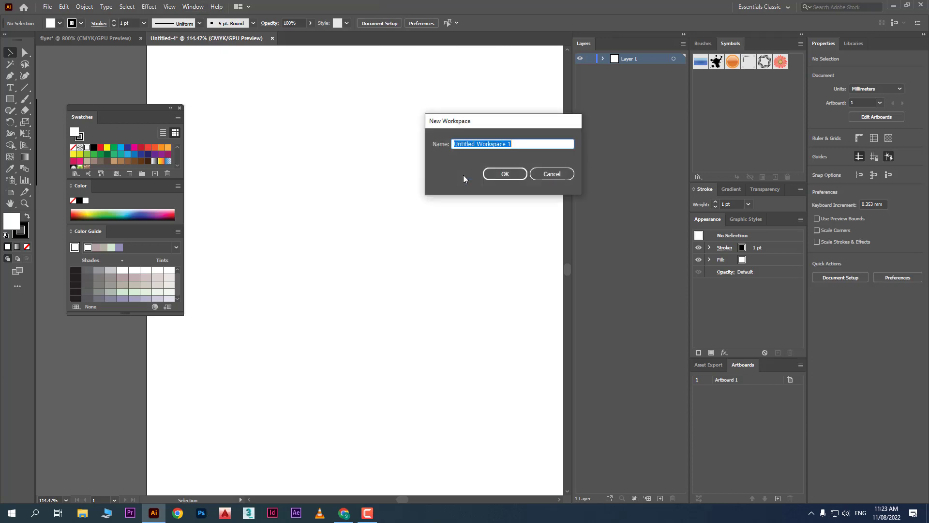
type("abc")
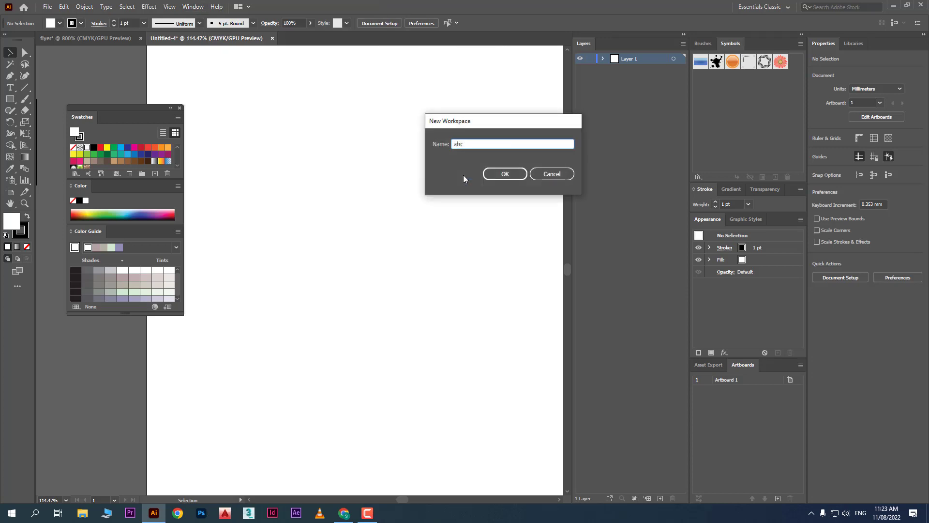
type(" work")
type("space")
left_click(502, 175)
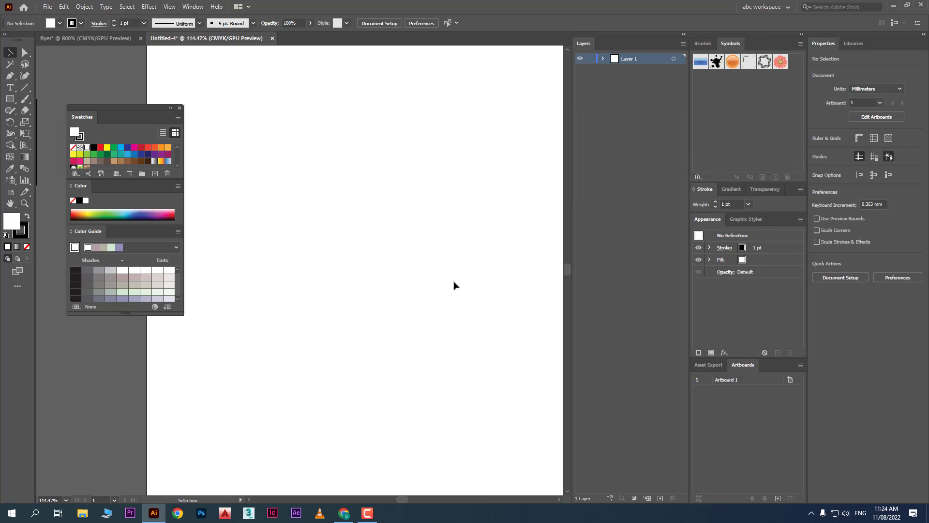
Switch to the Essentials workspace, then back to abc workspace
left_click(187, 10)
mouse_move(239, 51)
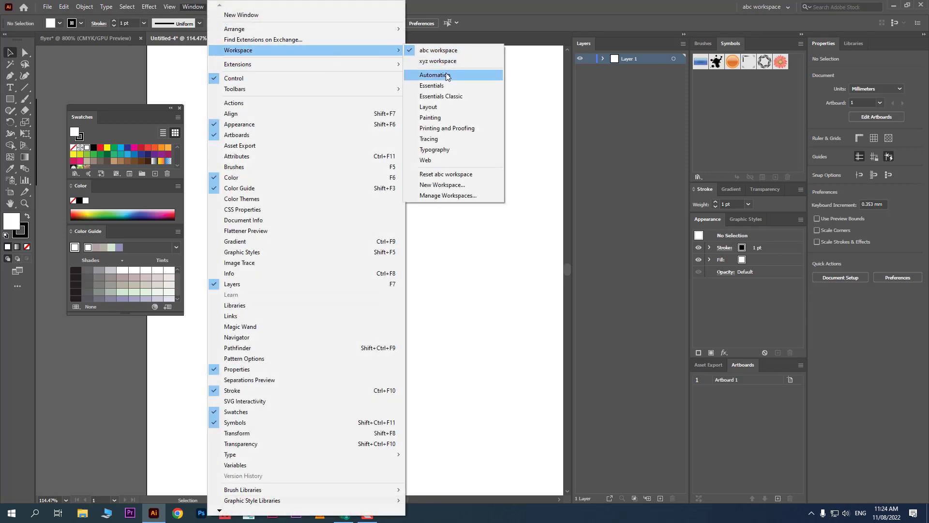
left_click(445, 84)
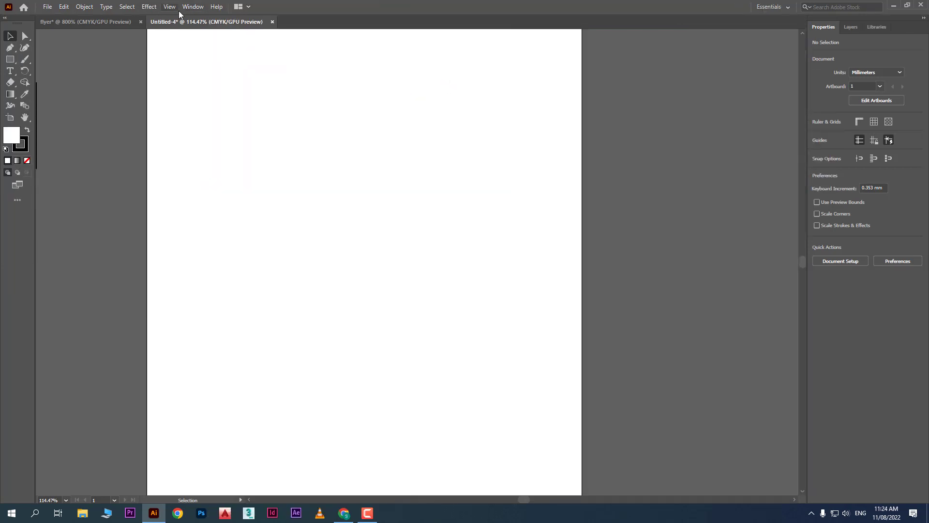
left_click(190, 7)
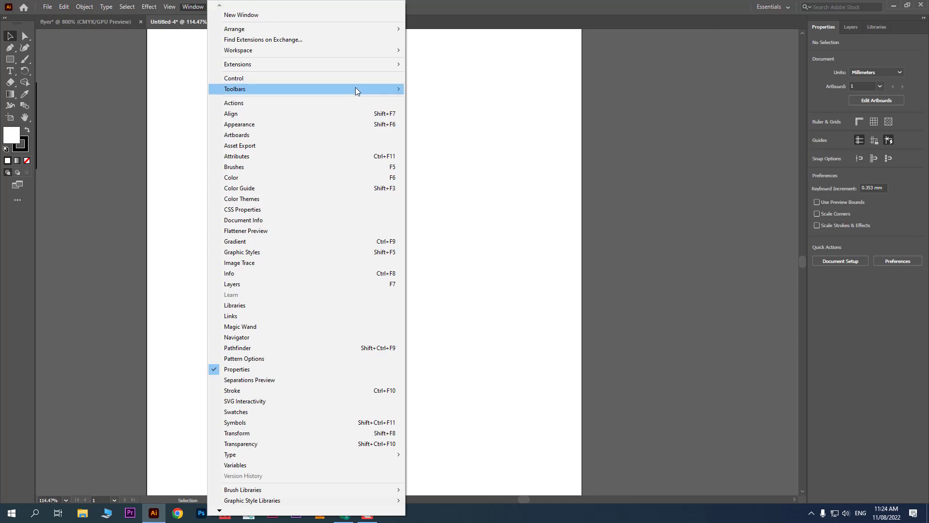
mouse_move(238, 50)
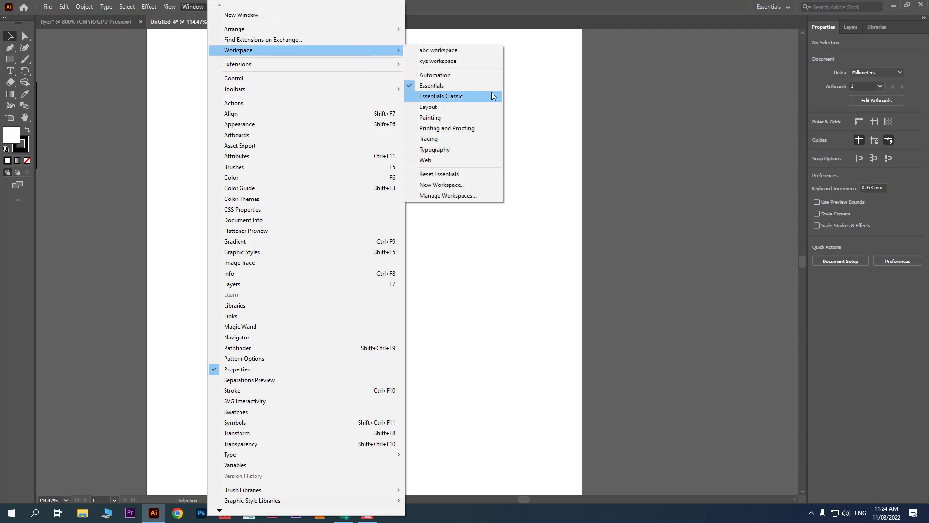
left_click(455, 51)
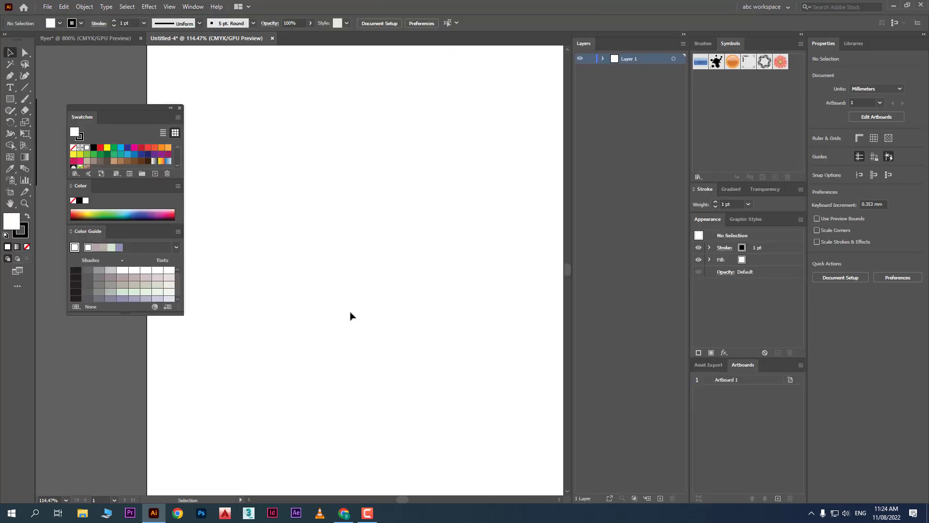
Apply Essentials again, then finish on the Essentials Classic workspace
left_click(774, 11)
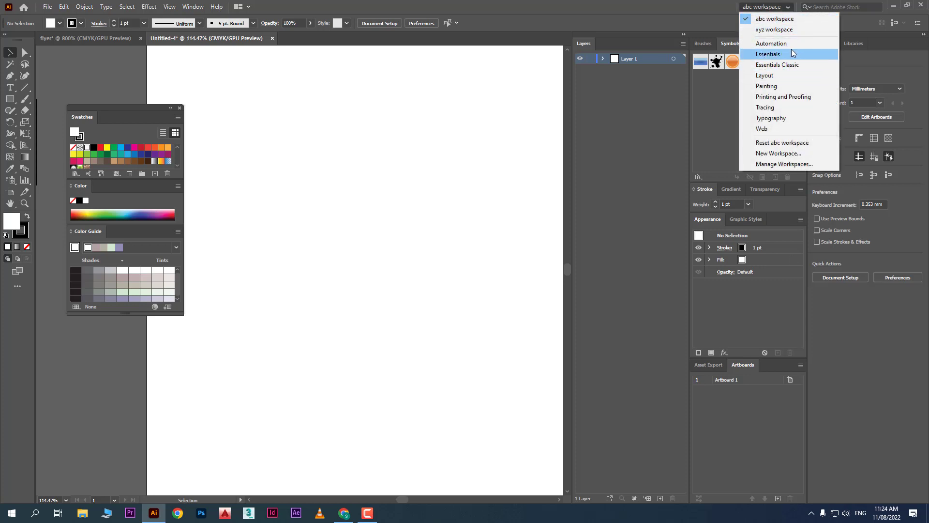
left_click(794, 53)
left_click(773, 6)
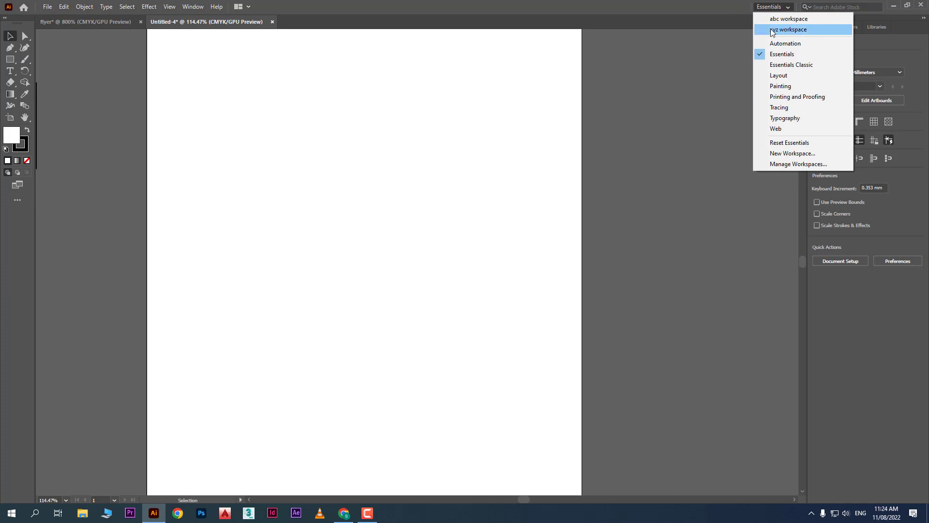
left_click(783, 64)
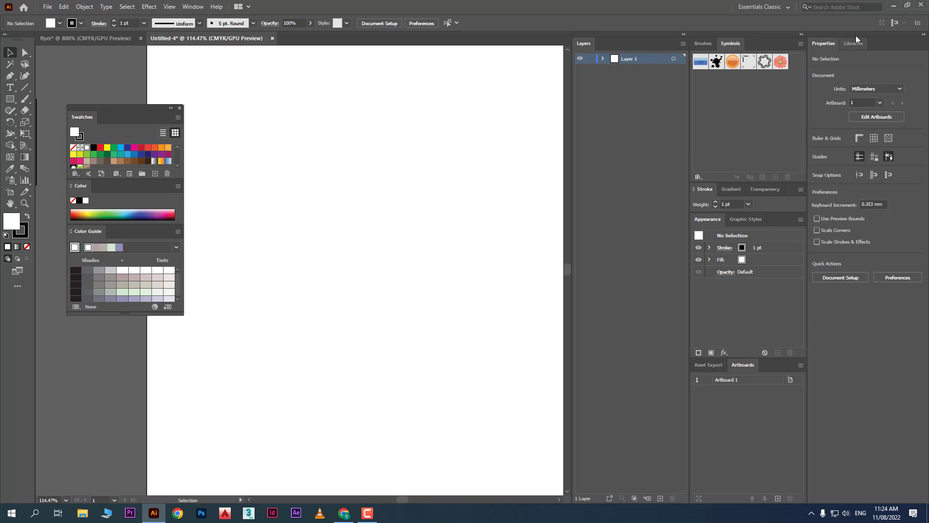
Reset Essentials Classic, expand the panel dock, show two-column tools, and fit the artboard on screen
left_click(774, 7)
left_click(799, 146)
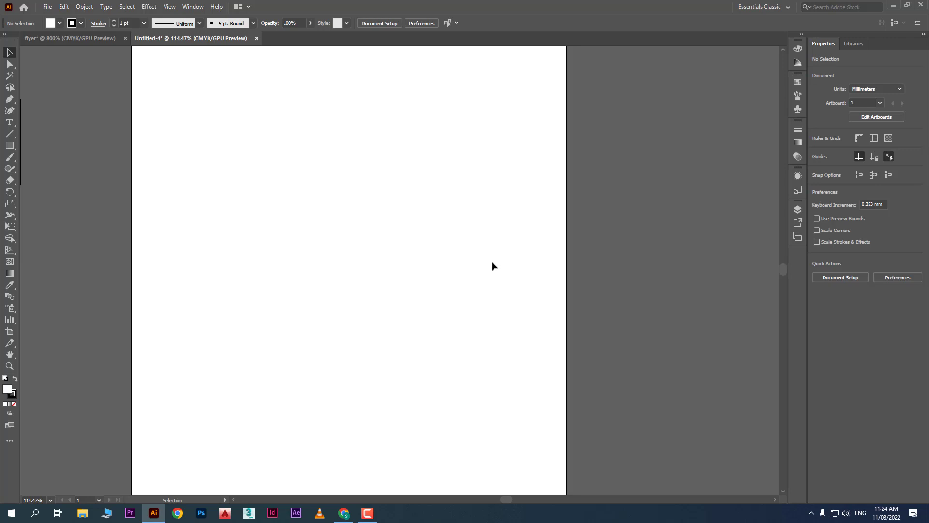
left_click(802, 35)
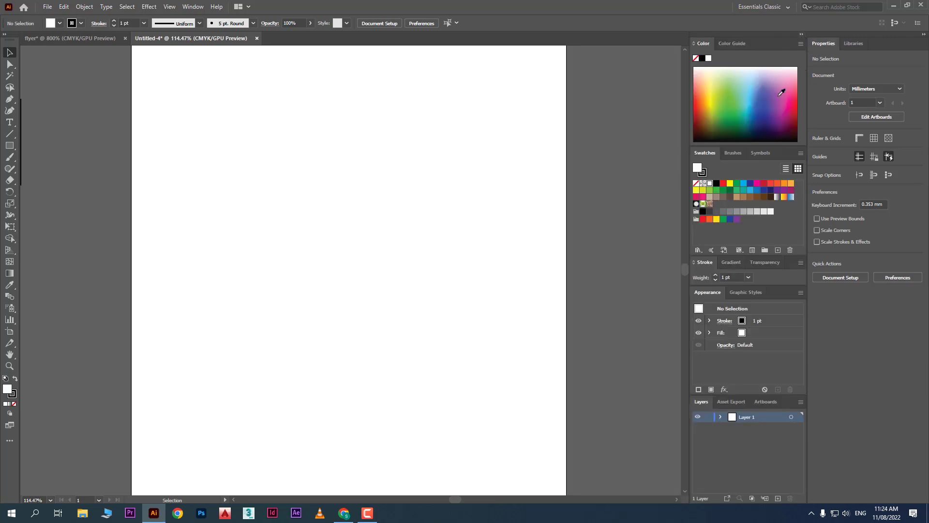
left_click(4, 34)
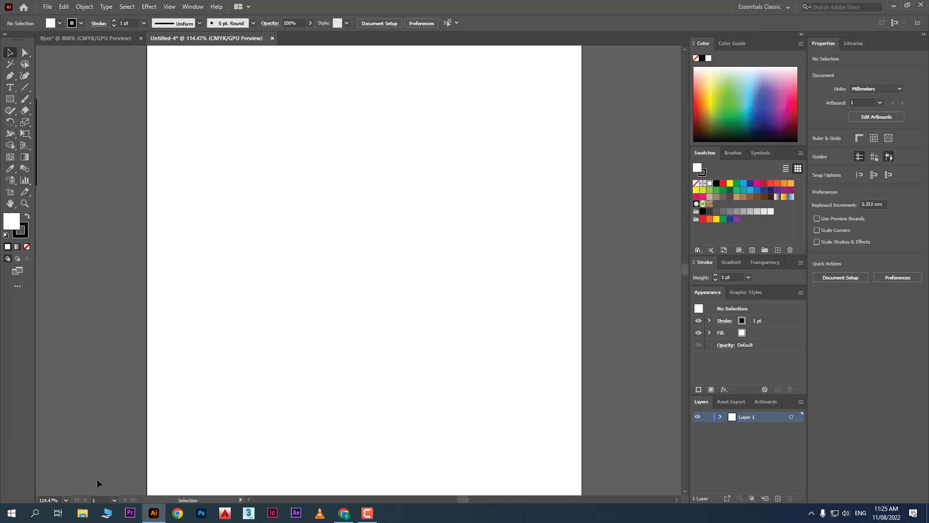
left_click(66, 500)
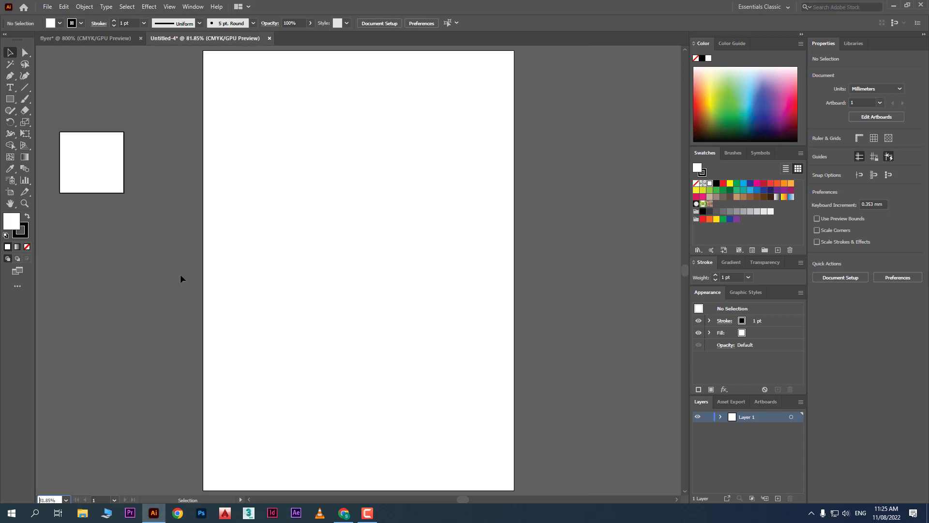
Delete the pasteboard square and add a 3.5 in × 2 in (88.9 × 50.8 mm) rectangle
left_click(63, 172)
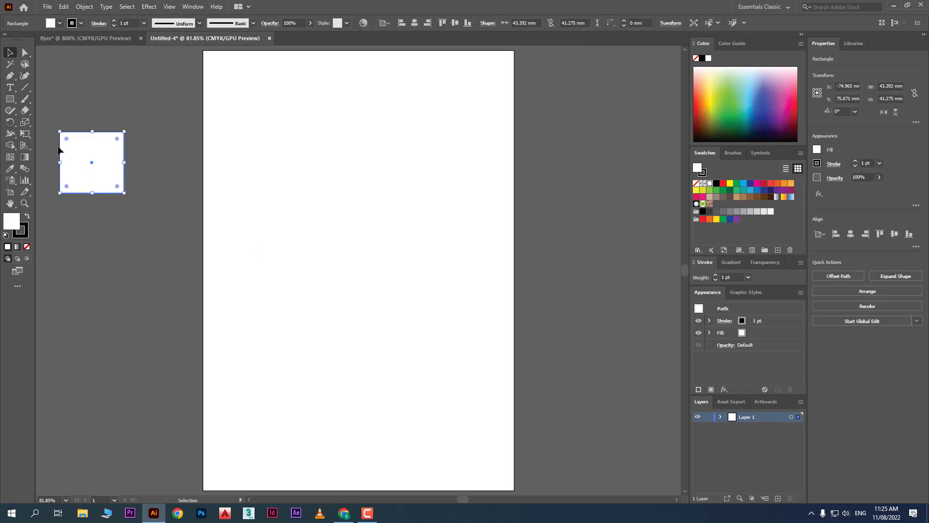
key("Delete")
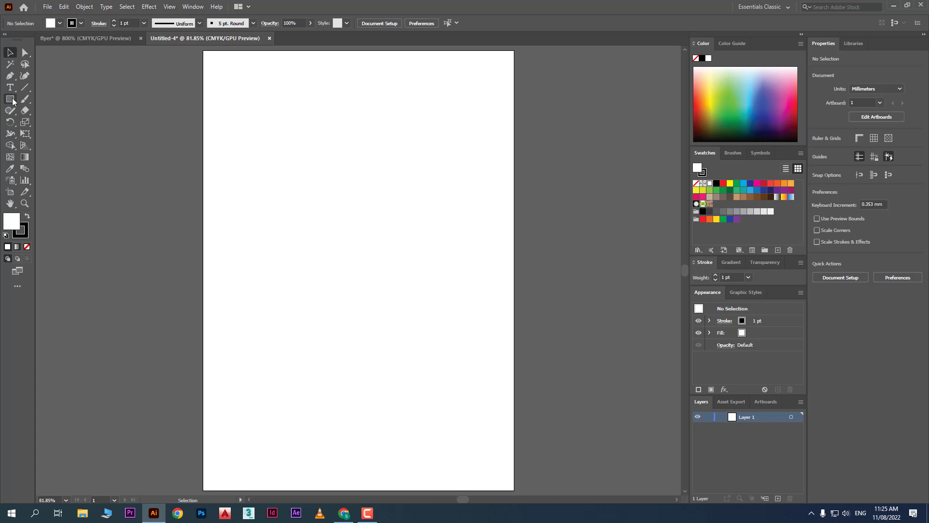
left_click(13, 101)
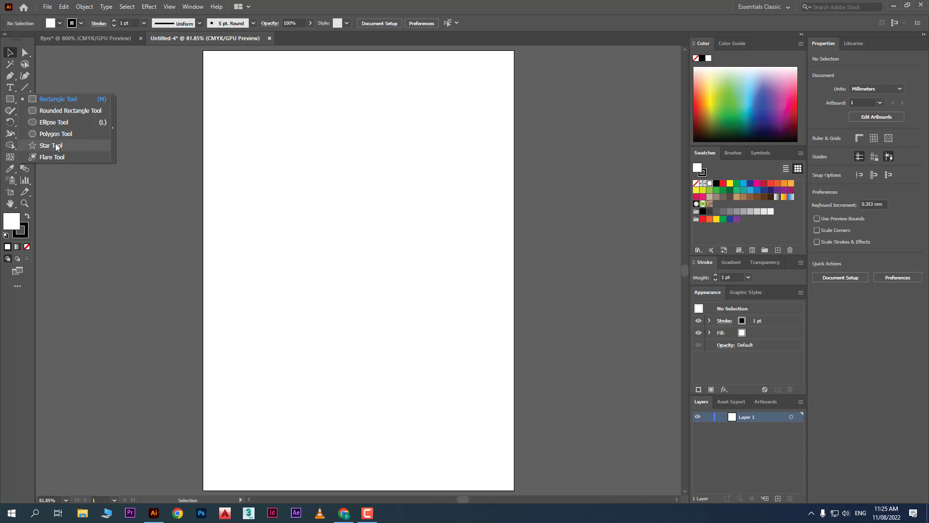
left_click(68, 100)
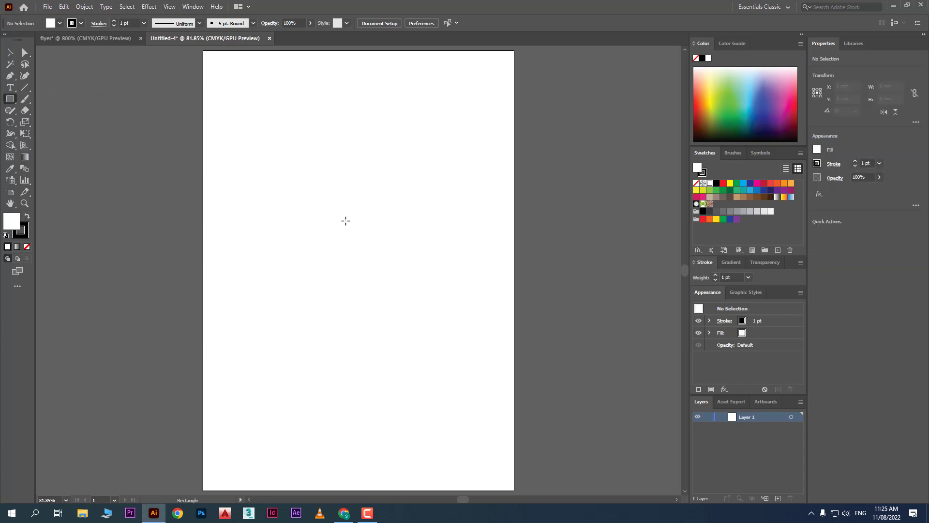
left_click(273, 165)
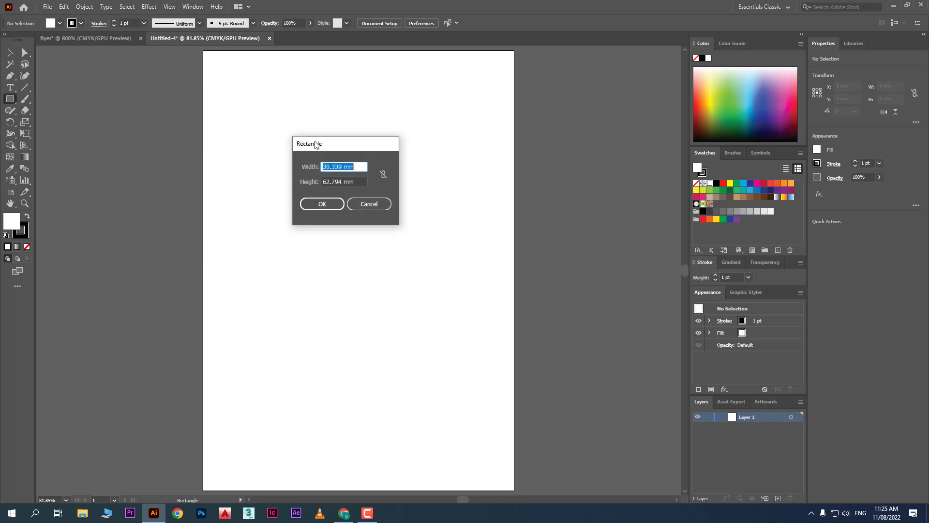
left_click_drag(315, 144, 352, 146)
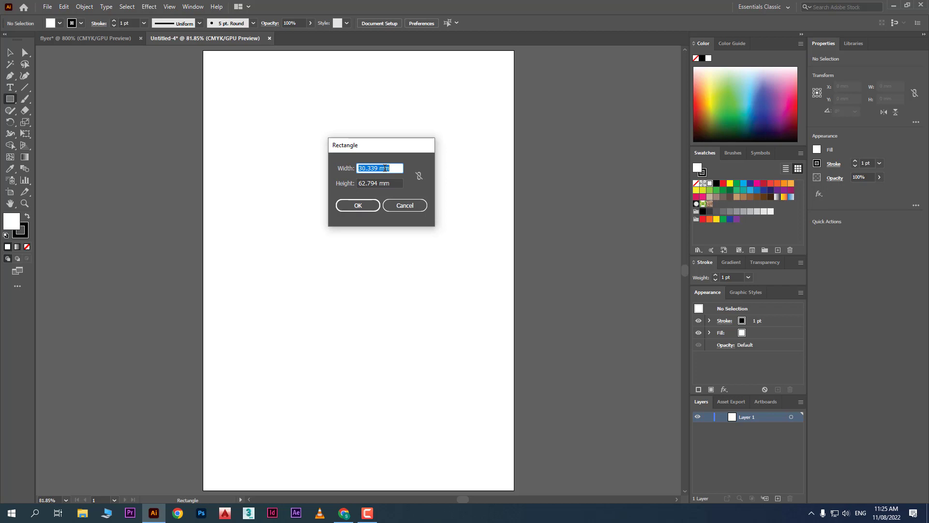
type("3.")
type("5in")
key("Tab")
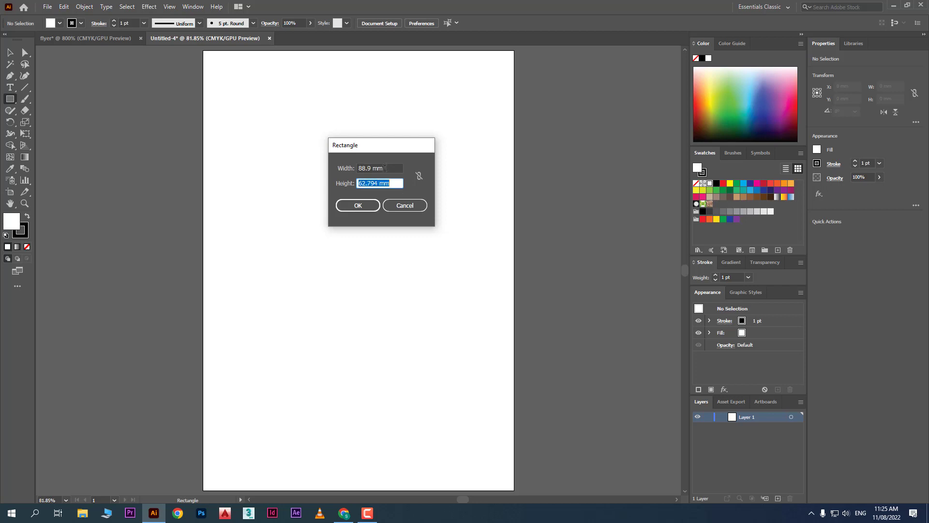
type("2")
type("in")
left_click(356, 207)
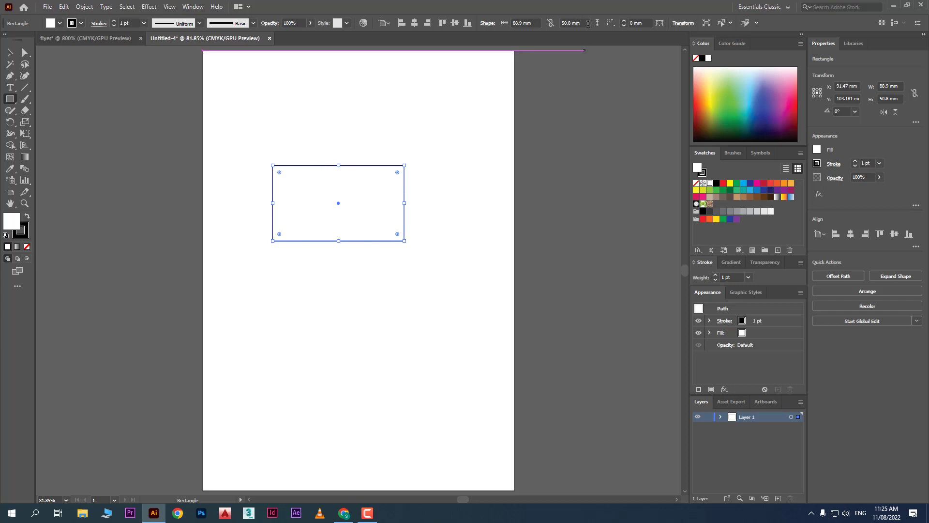
Set the rectangle's width to 100 mm and height to 60 mm
left_click(566, 22)
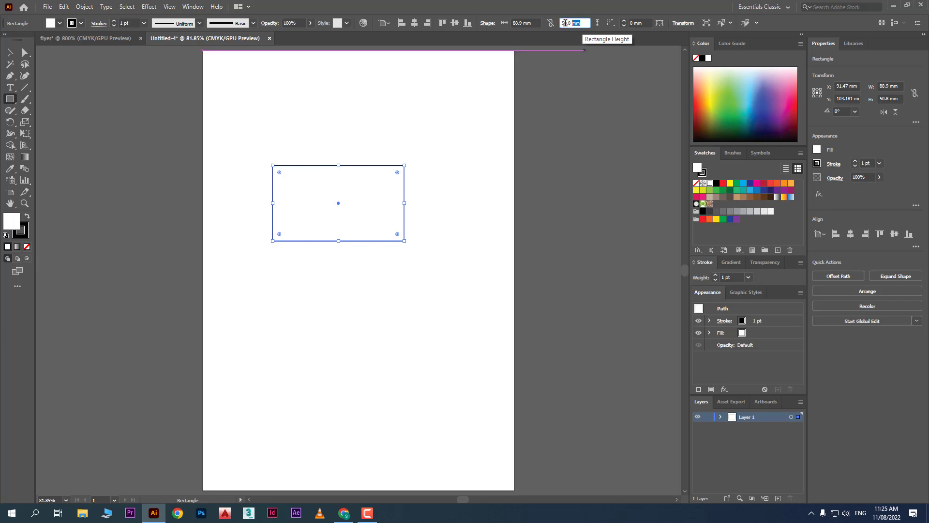
left_click(882, 86)
left_click(899, 86)
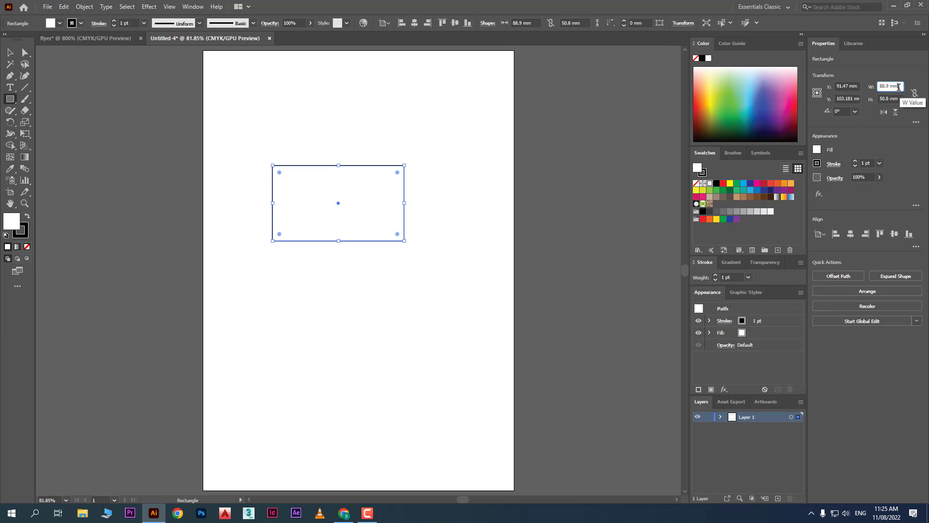
left_click(893, 98)
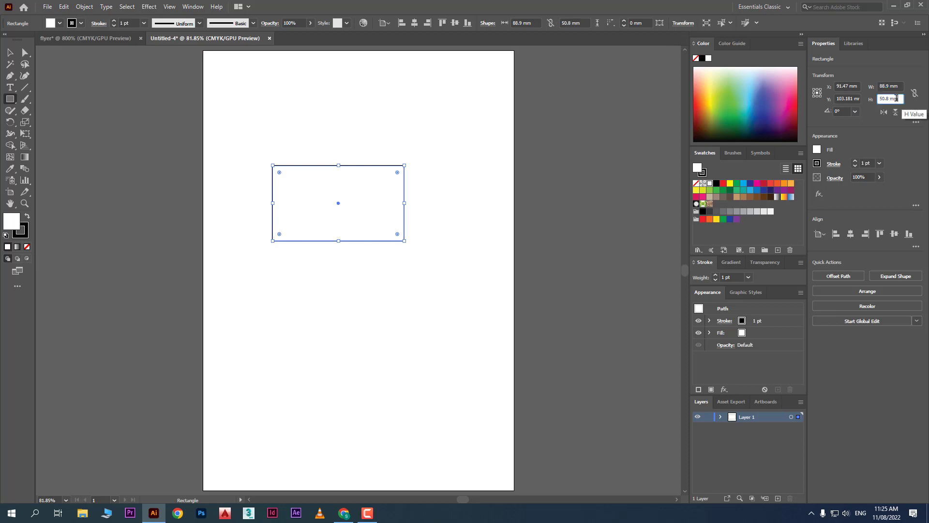
left_click(900, 86)
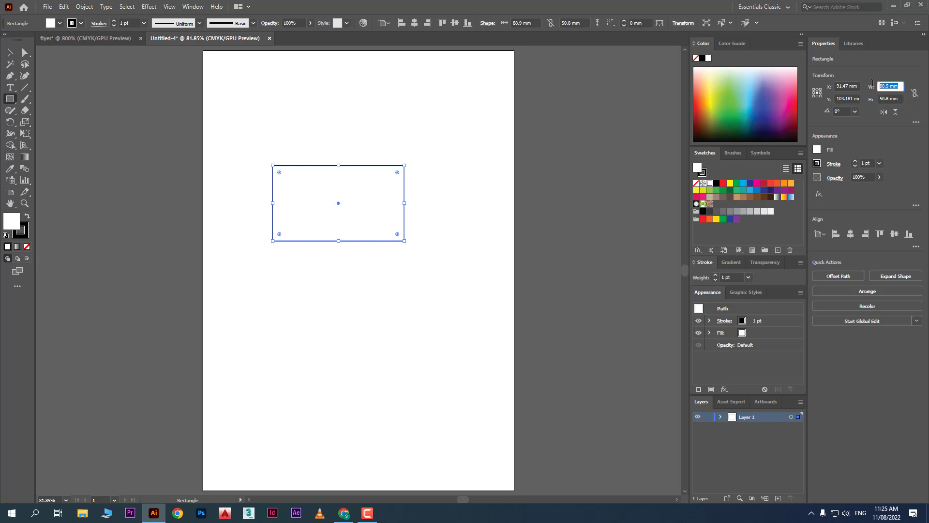
type("100")
key("Tab")
type("60")
key("Tab")
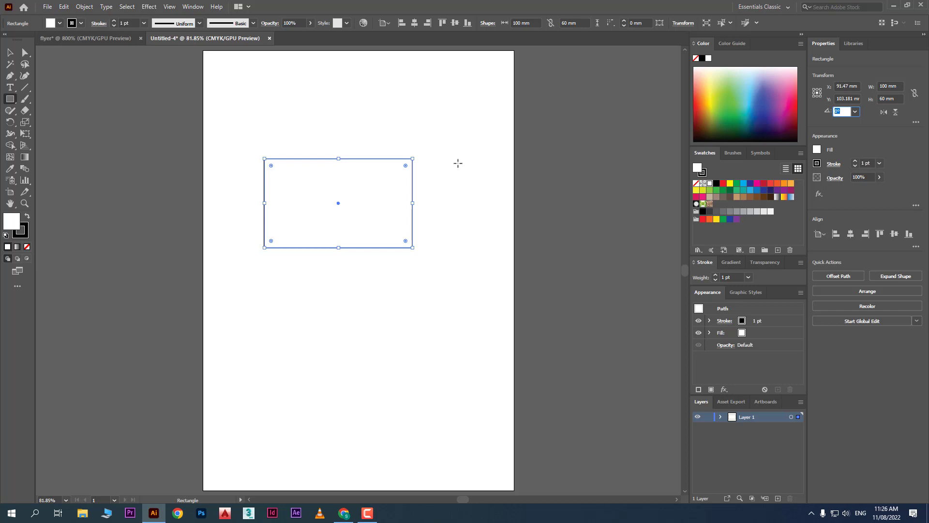
Stretch the rectangle by its handles to about 130 × 94 mm
left_click_drag(412, 203, 457, 204)
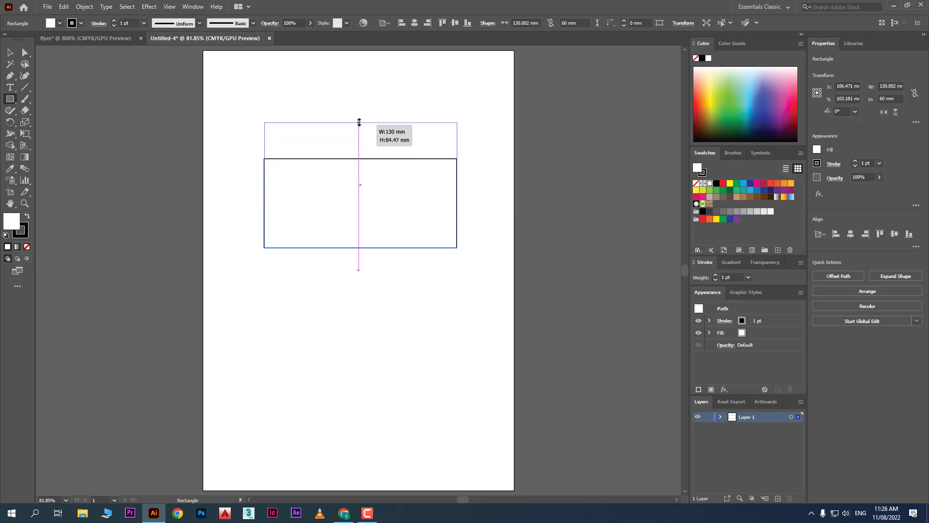
left_click_drag(361, 157, 361, 107)
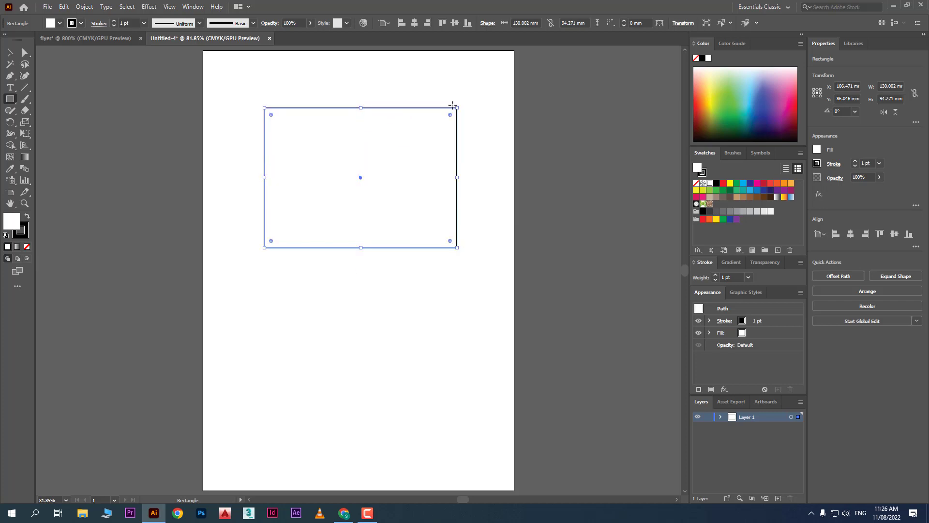
left_click(573, 24)
left_click(10, 55)
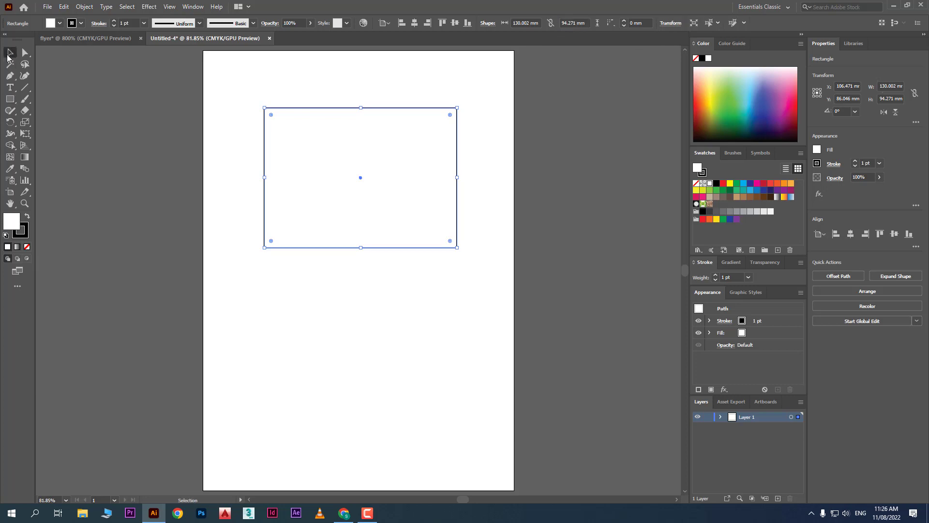
right_click(10, 100)
Draw a rounded rectangle below the first rectangle
left_click(54, 111)
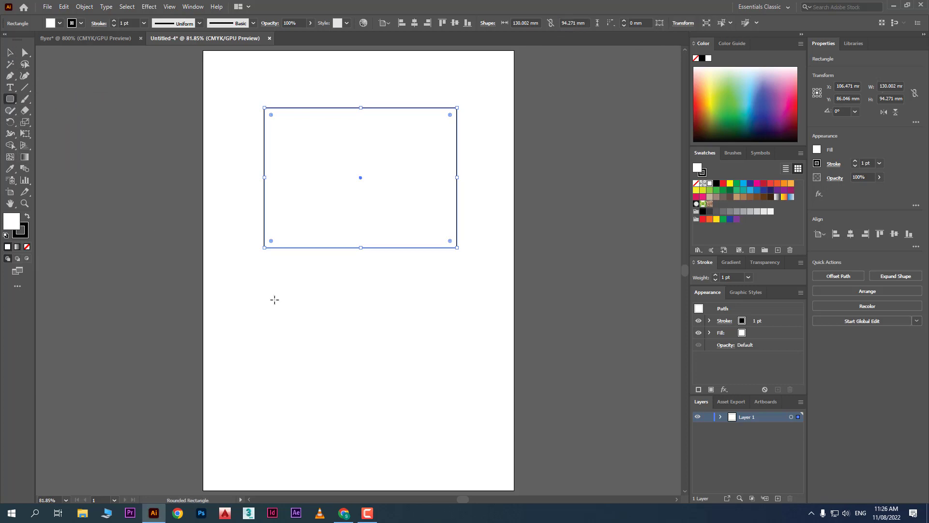
left_click(312, 300)
left_click(475, 282)
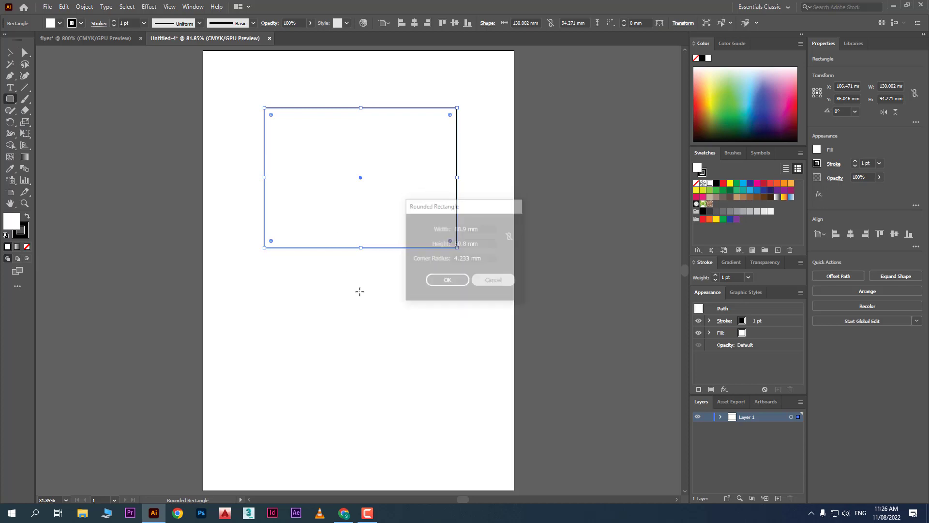
left_click_drag(238, 263, 369, 364)
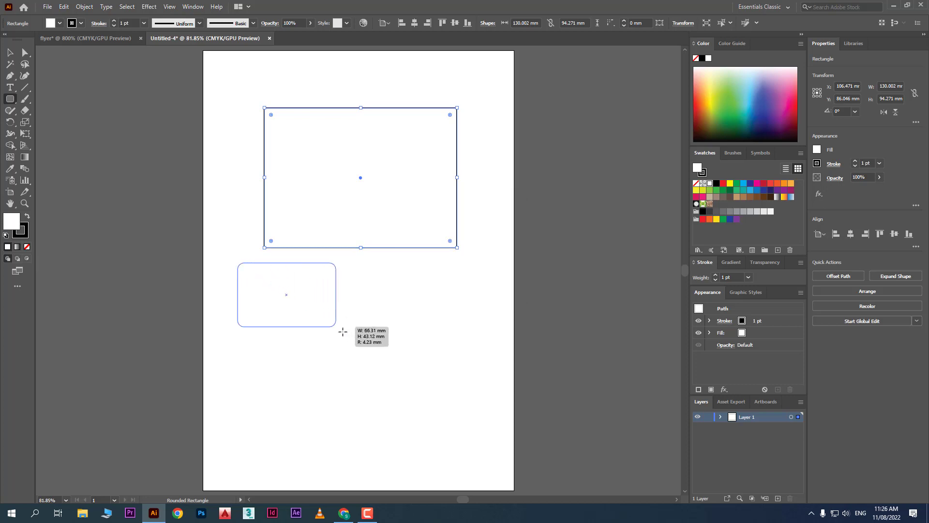
Draw a circle right of the rounded rectangle and a hexagon below it
left_click(10, 99)
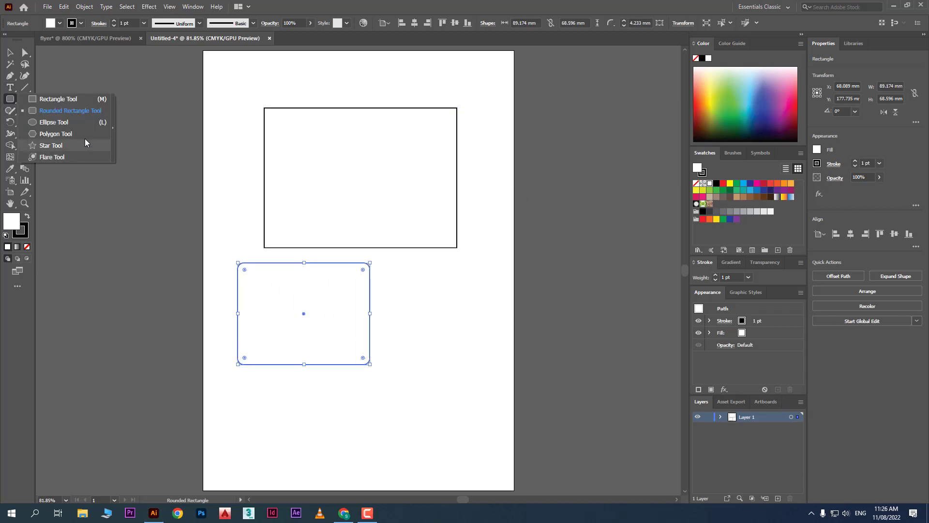
left_click(53, 122)
left_click_drag(405, 274, 481, 344)
left_click(13, 104)
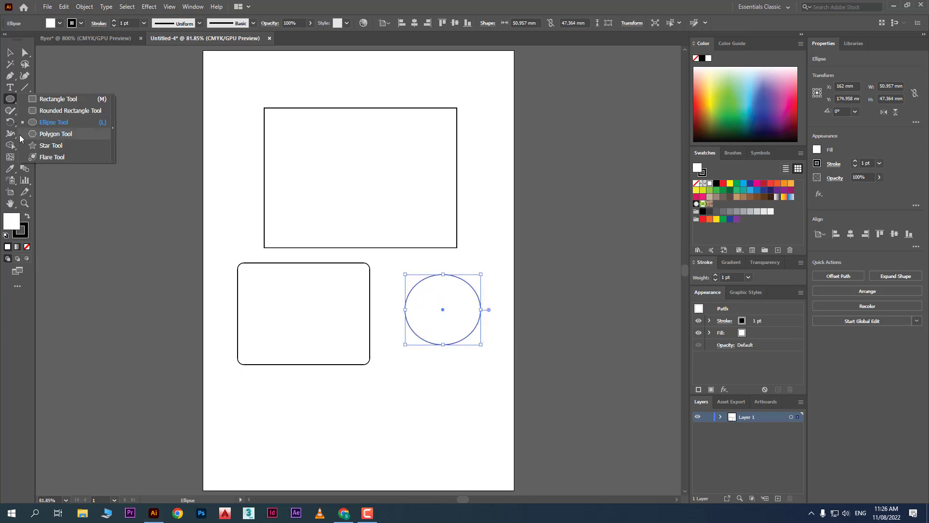
left_click(55, 133)
left_click_drag(311, 397, 350, 437)
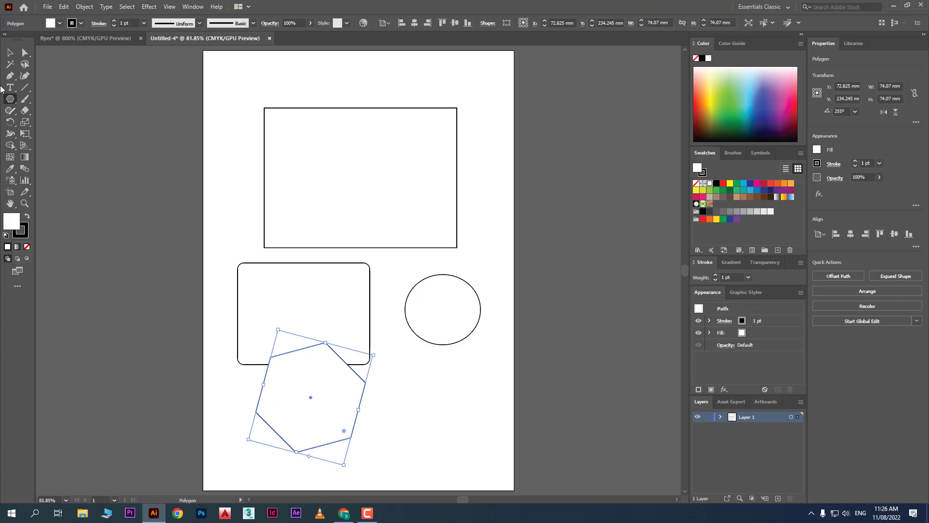
Draw a wide ellipse over the top rectangle and a small circle beside the hexagon
left_click(11, 100)
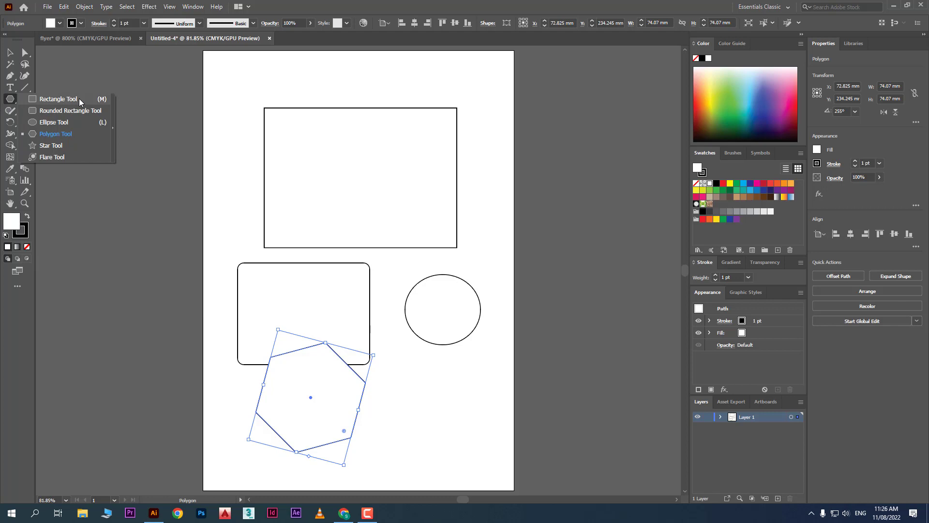
left_click(69, 124)
mouse_move(341, 155)
left_mouse_down()
mouse_move(496, 241)
mouse_move(475, 235)
left_mouse_up()
scroll(399, 224, "down", 3)
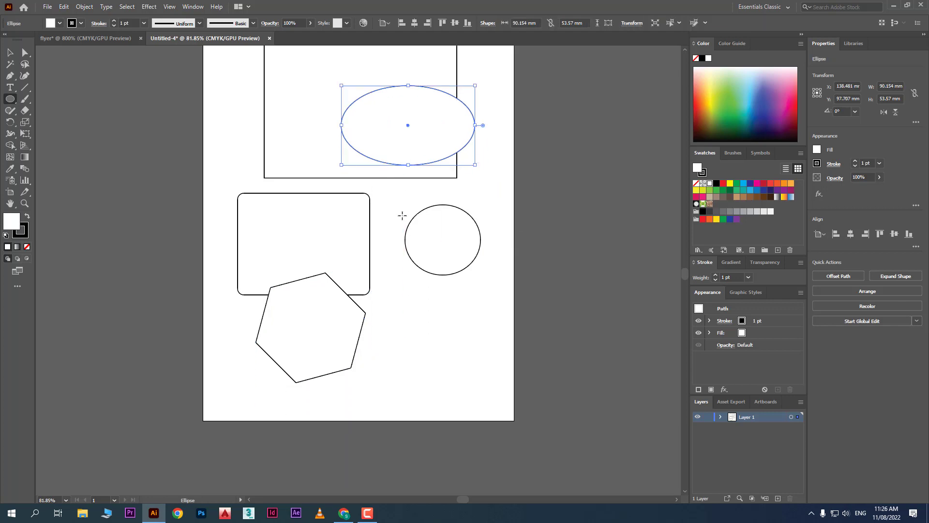
mouse_move(384, 300)
left_mouse_down()
mouse_move(446, 357)
mouse_move(433, 349)
left_mouse_up()
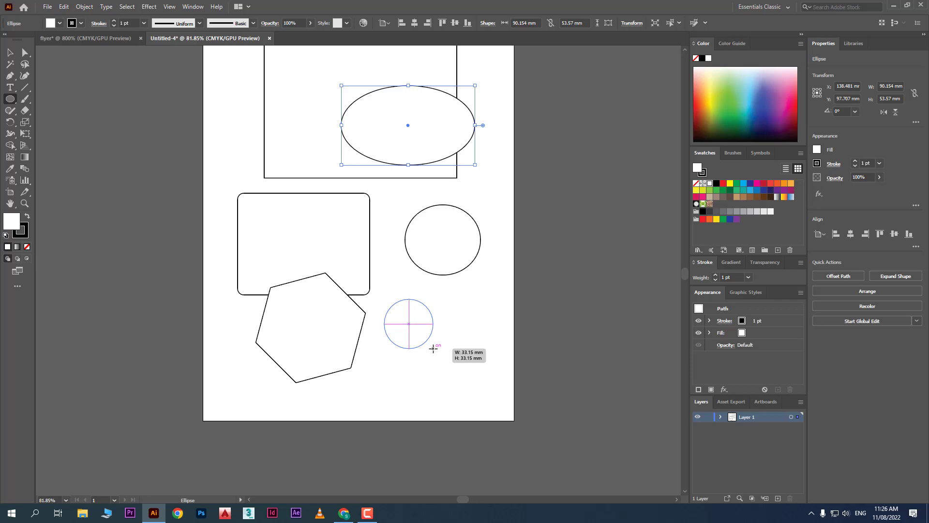
left_click_drag(433, 349, 434, 349)
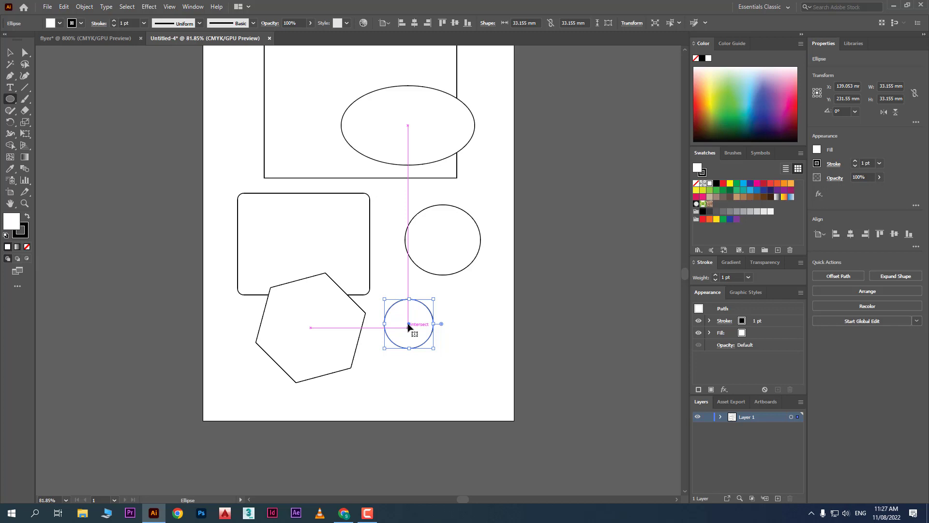
left_click(169, 6)
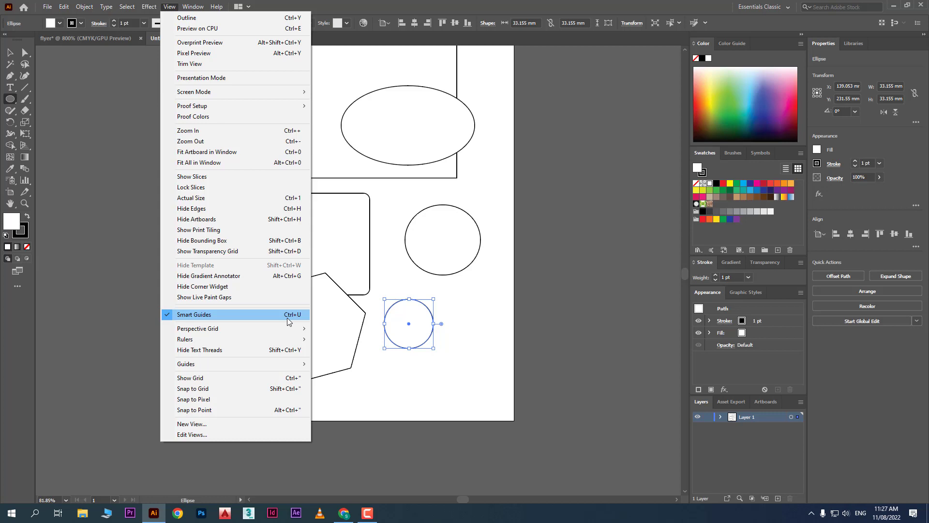
Draw a flat ellipse near the page bottom with Smart Guides temporarily turned off
left_click(288, 319)
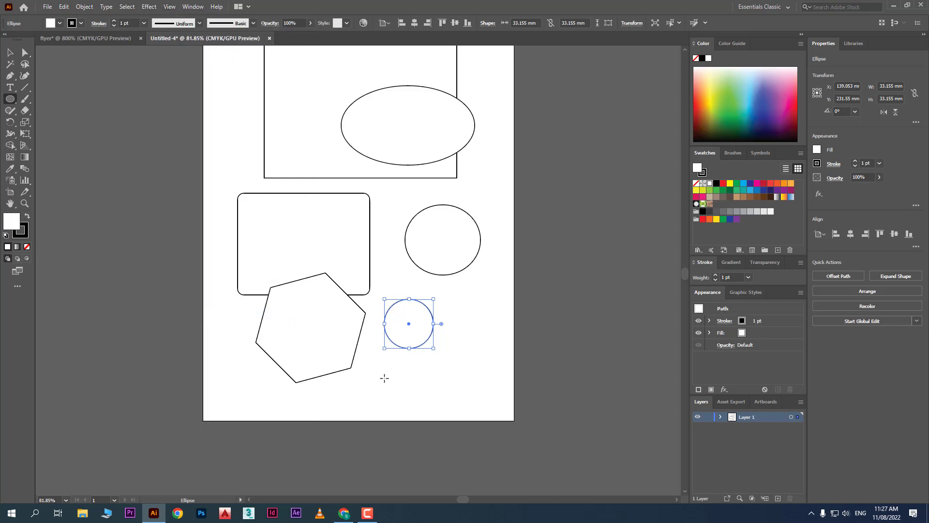
left_click_drag(414, 377, 480, 446)
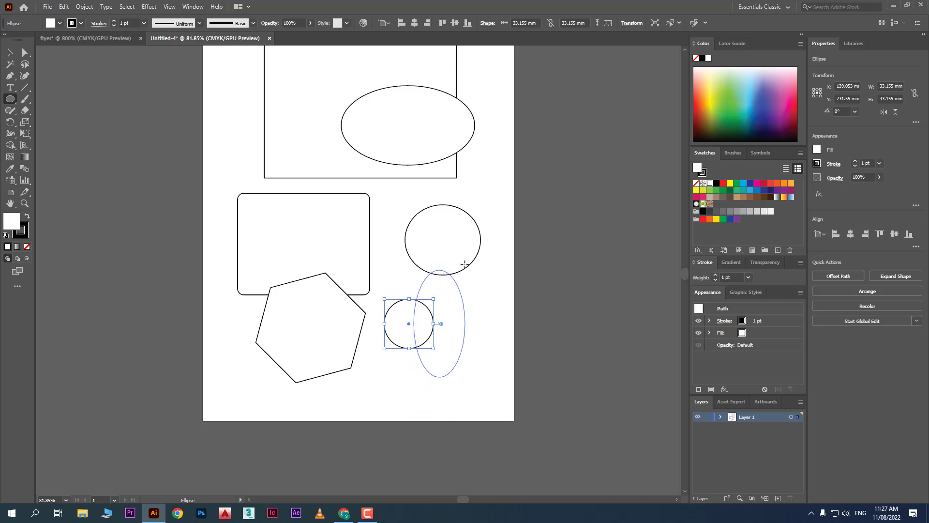
mouse_move(480, 446)
left_mouse_down()
mouse_move(484, 231)
mouse_move(369, 398)
left_mouse_up()
left_click(170, 7)
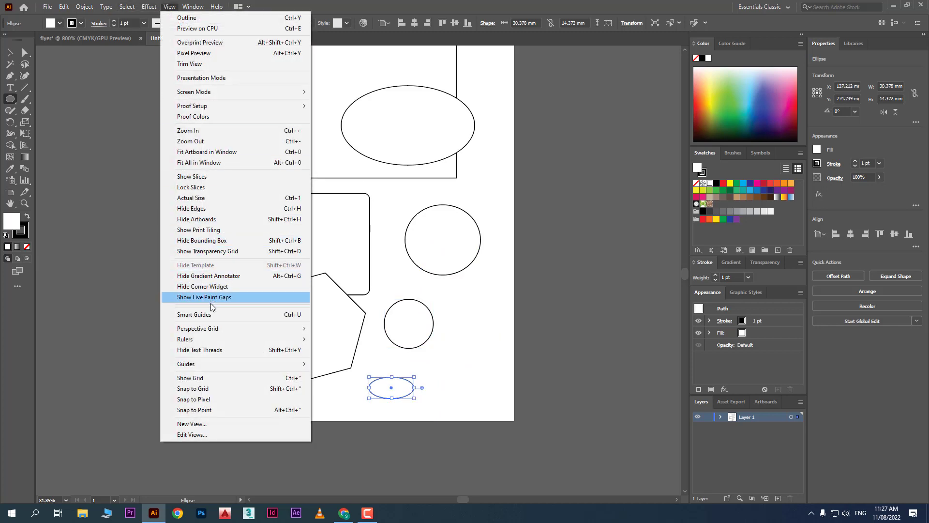
left_click(216, 315)
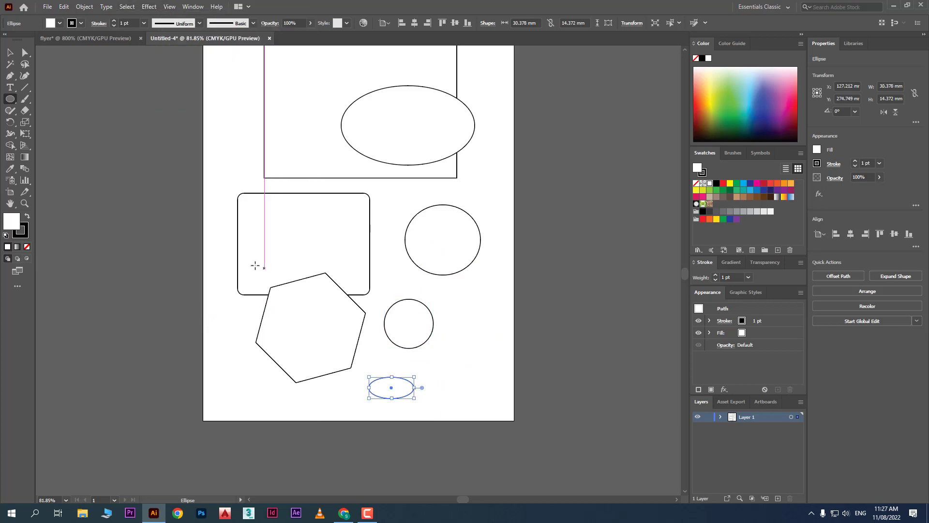
Draw a small circle at the page's top left and a large circle on the left pasteboard
left_click_drag(213, 92, 306, 182)
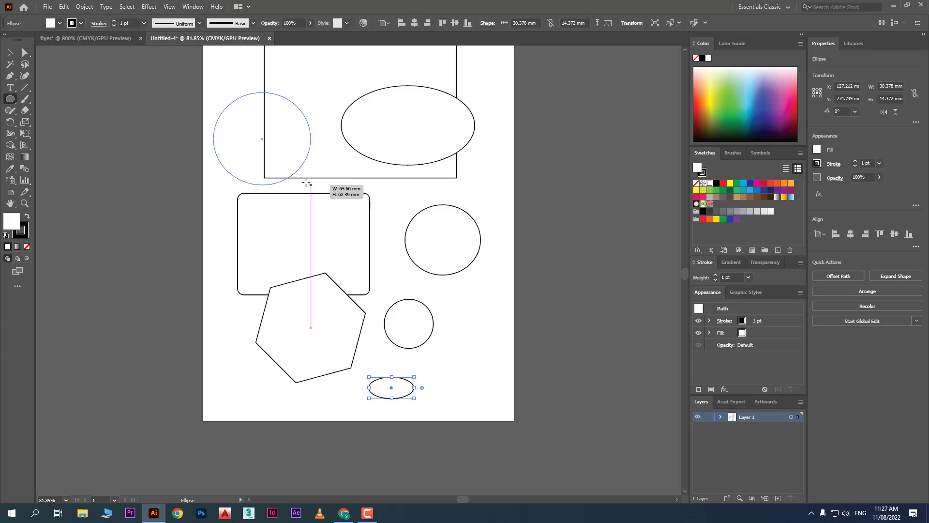
left_click_drag(306, 183, 300, 178)
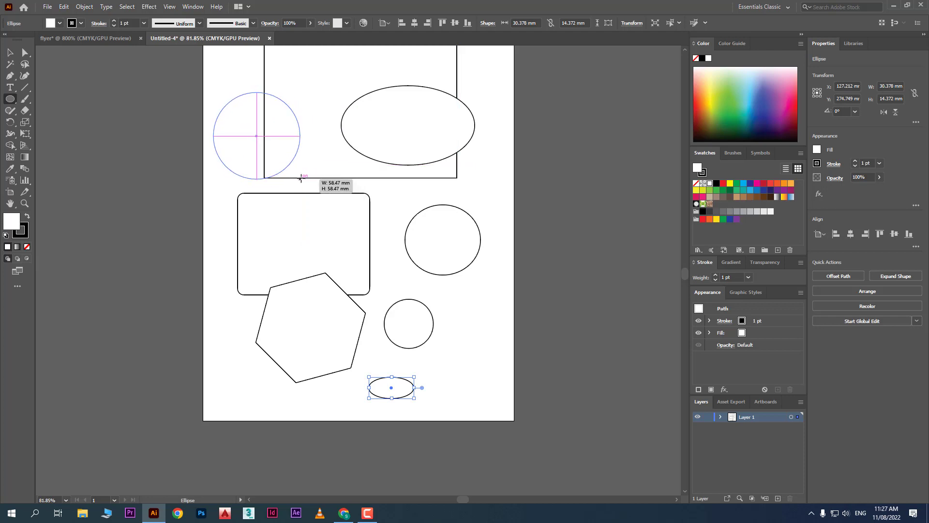
mouse_move(301, 179)
left_mouse_down()
mouse_move(278, 161)
mouse_move(423, 281)
mouse_move(273, 174)
mouse_move(344, 226)
mouse_move(311, 193)
mouse_move(311, 203)
mouse_move(241, 160)
mouse_move(368, 220)
mouse_move(242, 131)
left_mouse_up()
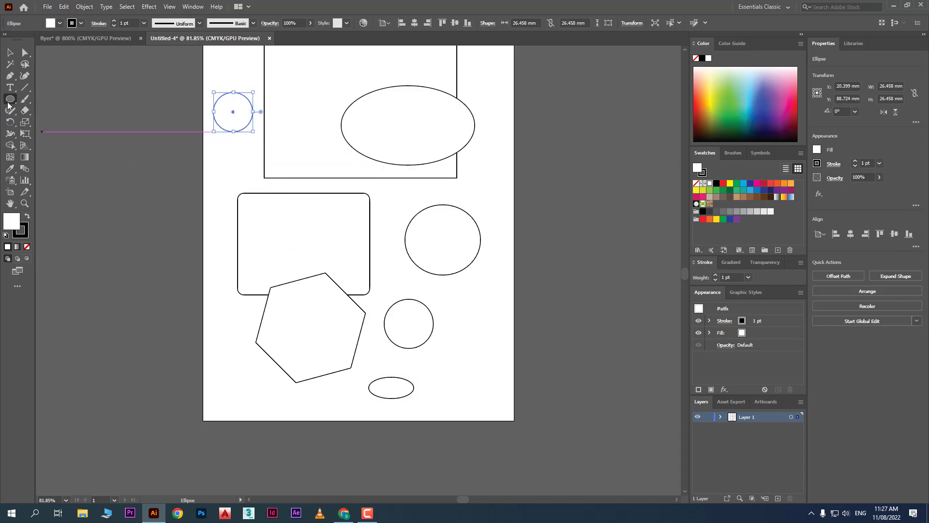
mouse_move(104, 157)
left_mouse_down()
mouse_move(244, 289)
mouse_move(175, 237)
left_mouse_up()
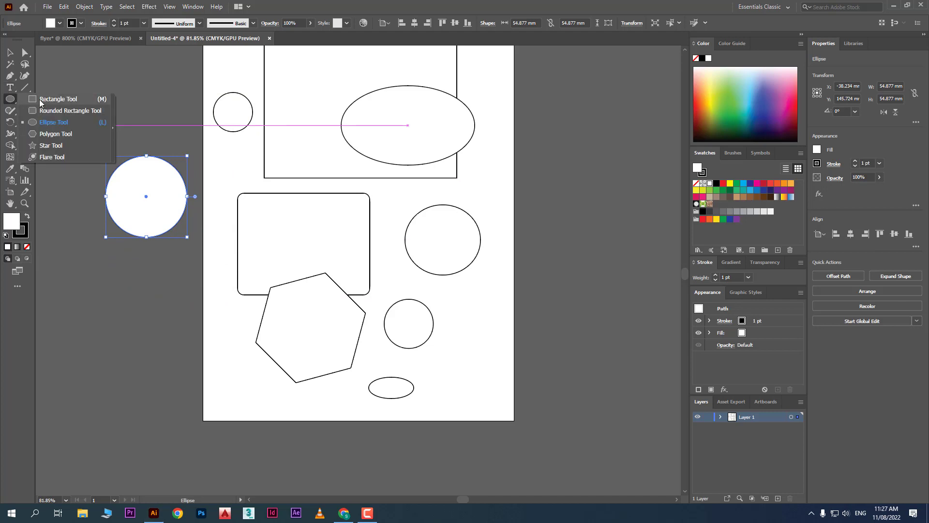
Draw a 52.9 mm square on the pasteboard below the large circle
left_click_drag(12, 100, 53, 94)
mouse_move(106, 280)
left_mouse_down()
mouse_move(157, 330)
mouse_move(128, 320)
mouse_move(155, 351)
left_mouse_up()
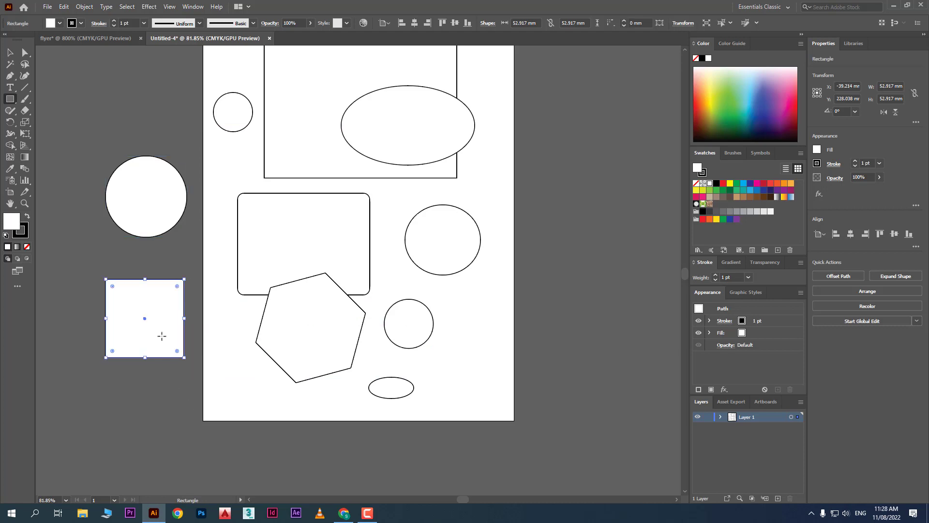
scroll(489, 286, "up", 3)
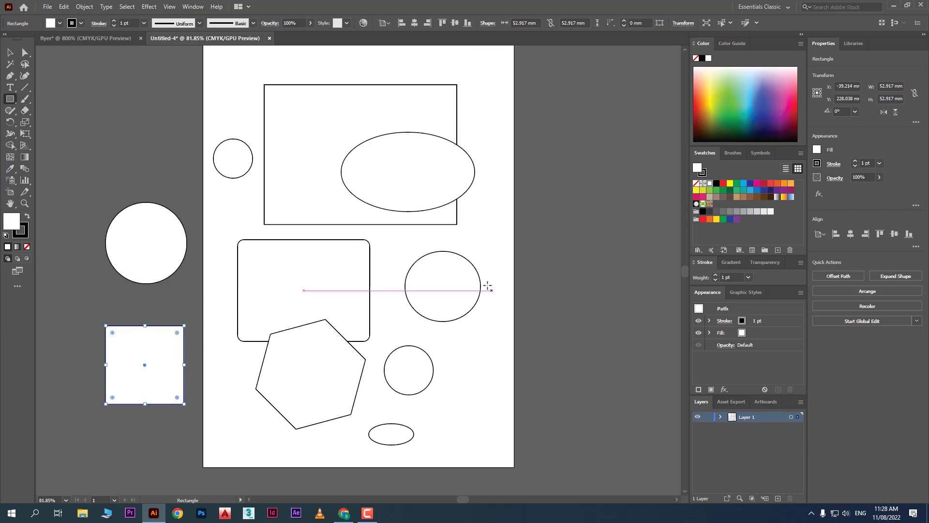
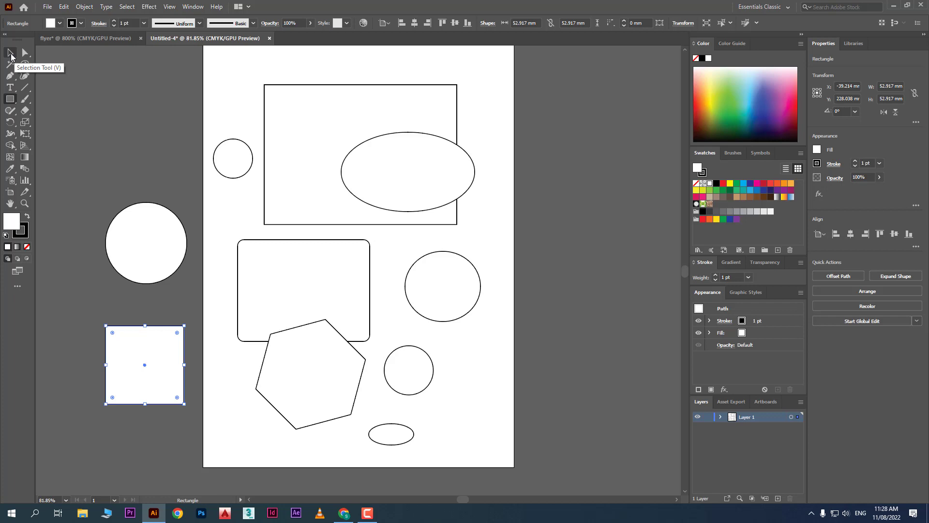
Select each shape in turn to inspect them: circle, rectangles, ellipse and hexagon
left_click(11, 56)
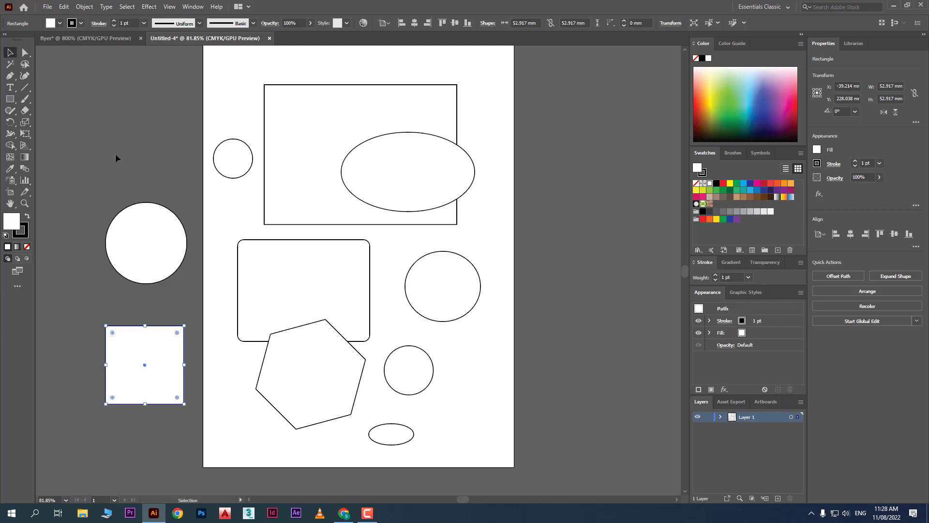
left_click(146, 246)
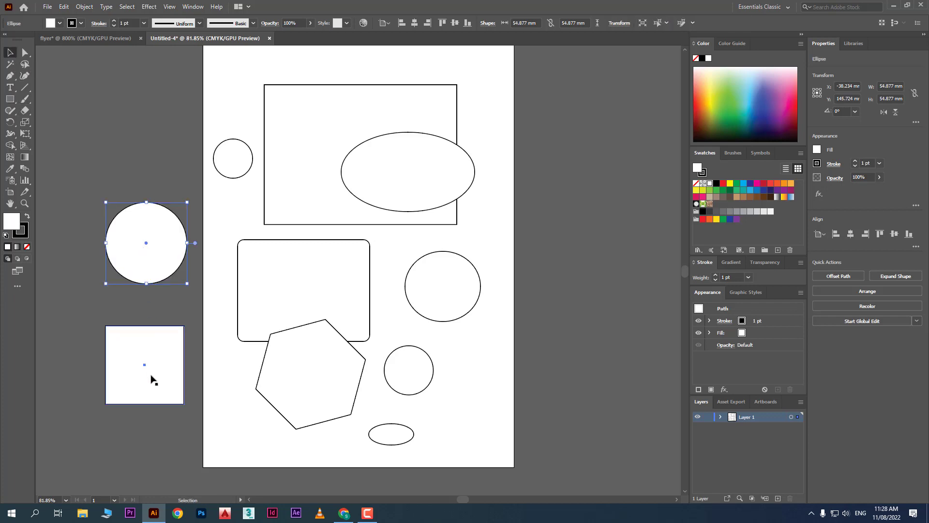
left_click(151, 380)
left_click(324, 145)
left_click(377, 163)
left_click(334, 290)
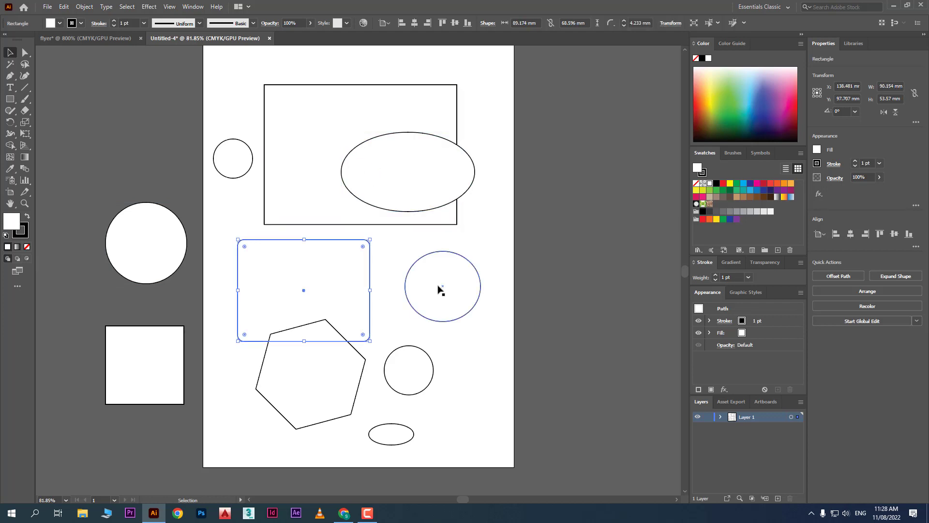
left_click(439, 290)
left_click(350, 379)
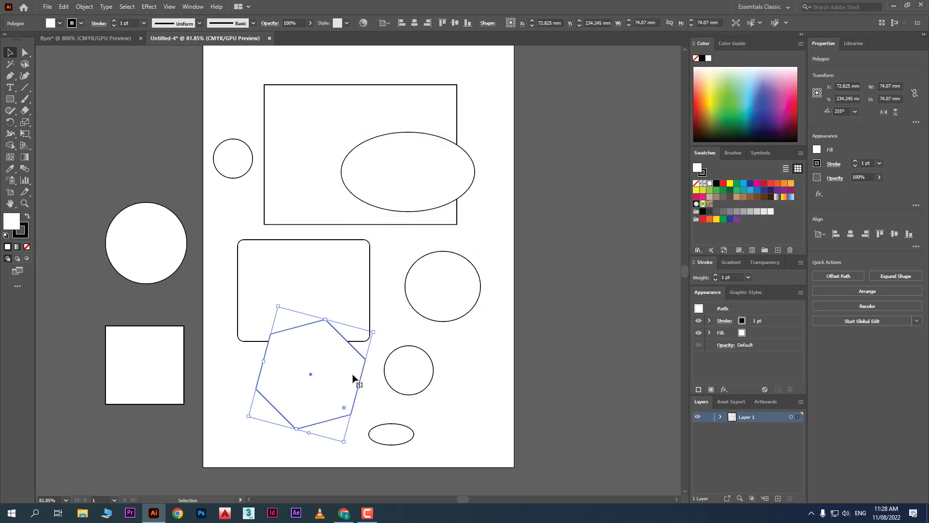
Move the hexagon down-left, push the ellipse past the right edge, and raise the large rectangle
left_click_drag(307, 373, 288, 411)
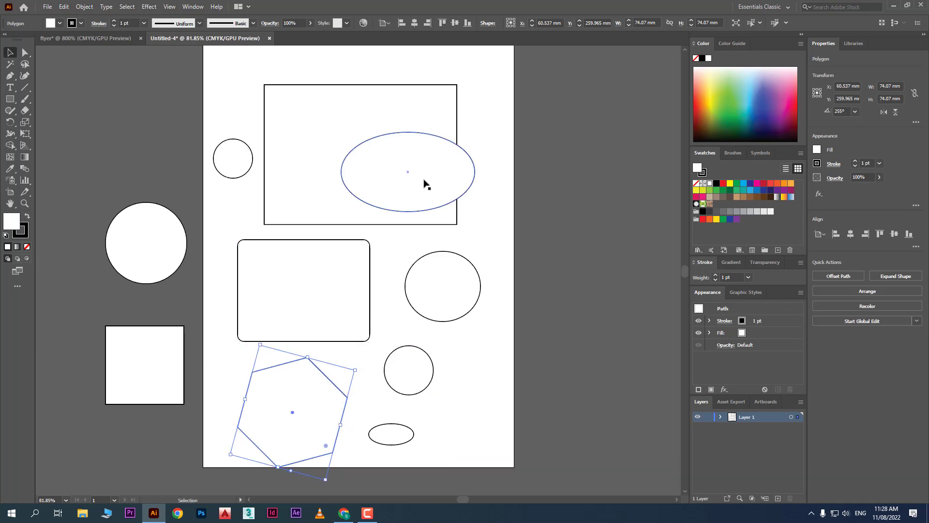
left_click_drag(425, 177, 552, 183)
left_click_drag(394, 190, 395, 157)
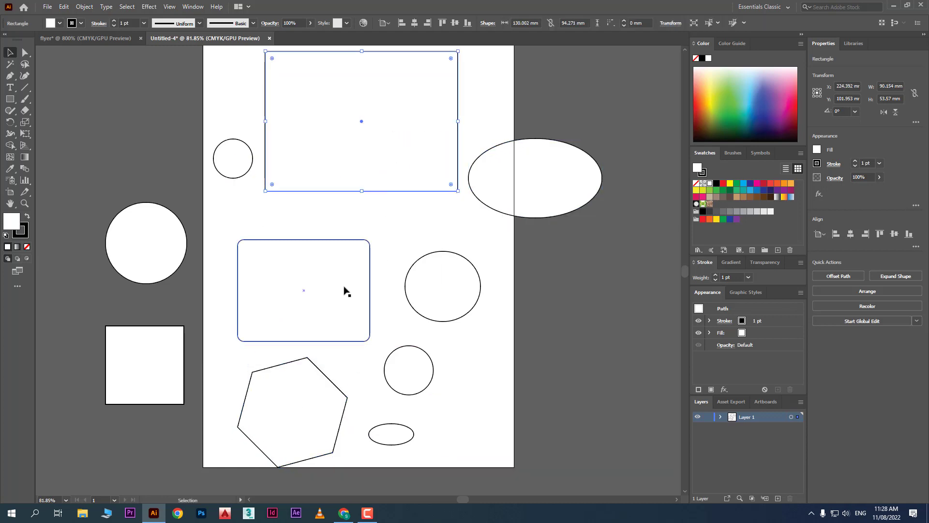
mouse_move(334, 298)
left_mouse_down()
mouse_move(310, 277)
mouse_move(339, 276)
left_mouse_up()
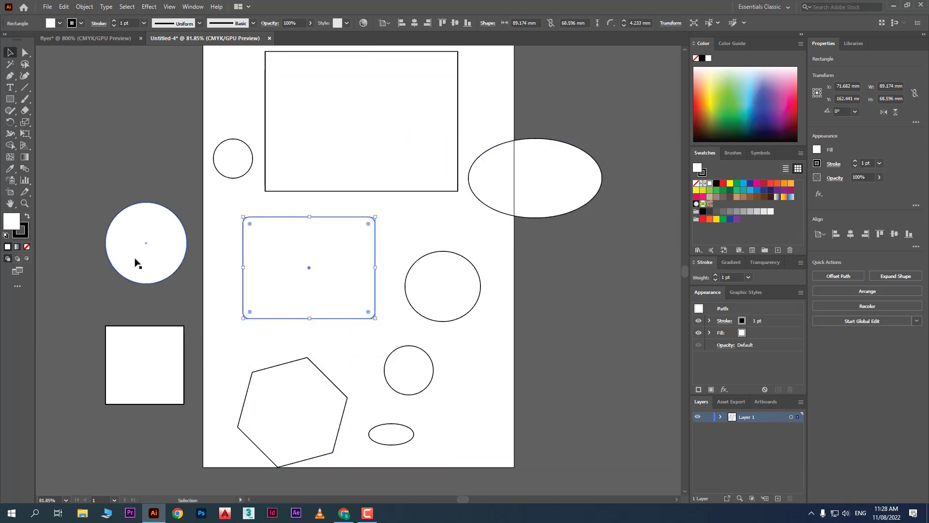
Delete the circle and square outside the page, then select the top rectangle
left_click(136, 262)
key("Delete")
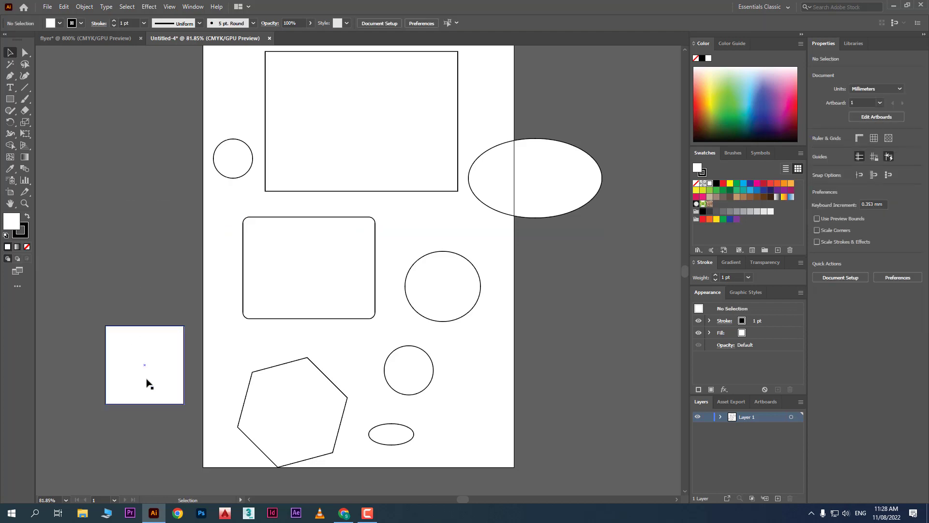
left_click(146, 383)
key("Delete")
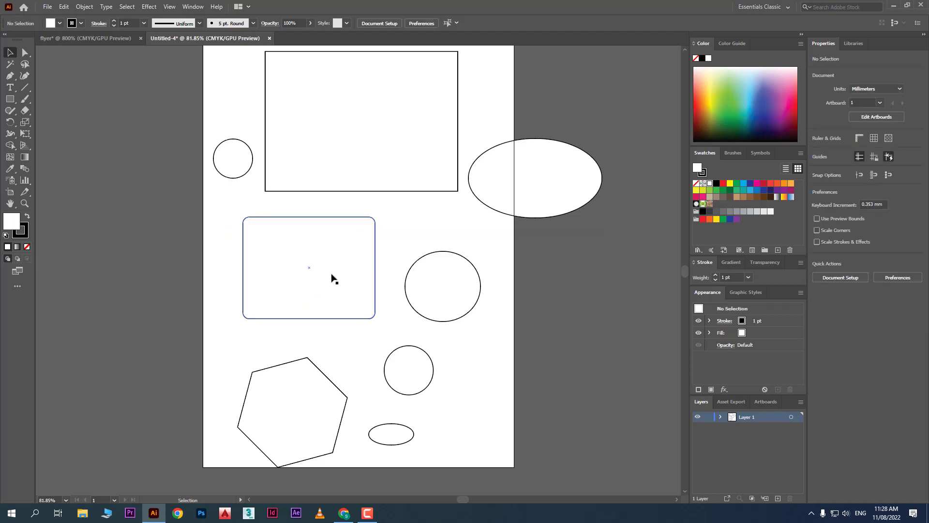
scroll(332, 275, "up", 2)
left_click(353, 162)
scroll(408, 243, "up", 2)
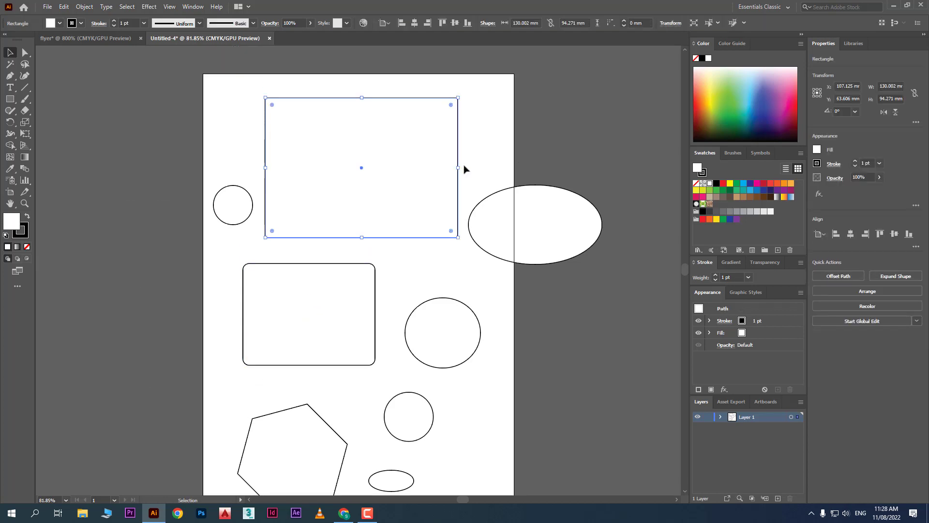
Narrow the top rectangle, rotate it about 50 degrees, then move and widen it
left_click_drag(460, 168, 380, 168)
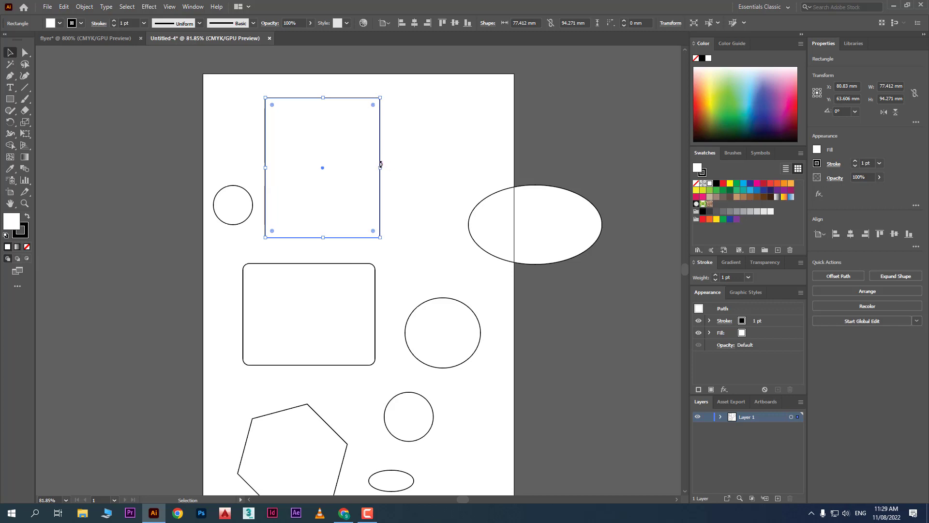
left_click_drag(381, 168, 348, 168)
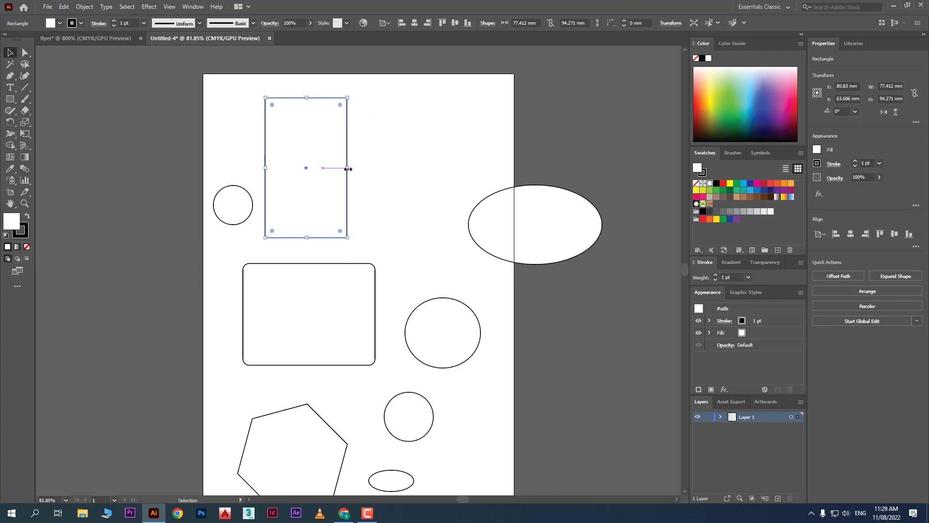
mouse_move(347, 98)
left_mouse_down()
mouse_move(375, 102)
mouse_move(320, 160)
left_mouse_up()
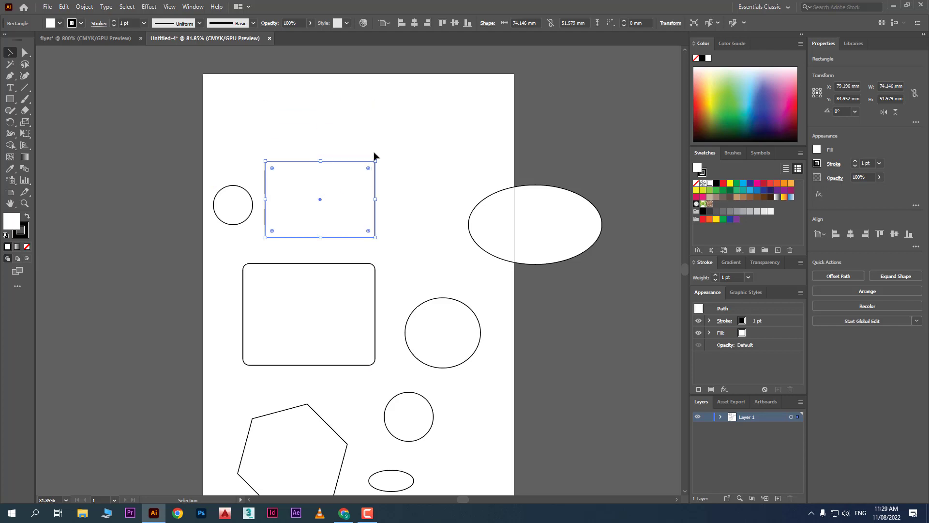
left_click_drag(376, 156, 324, 121)
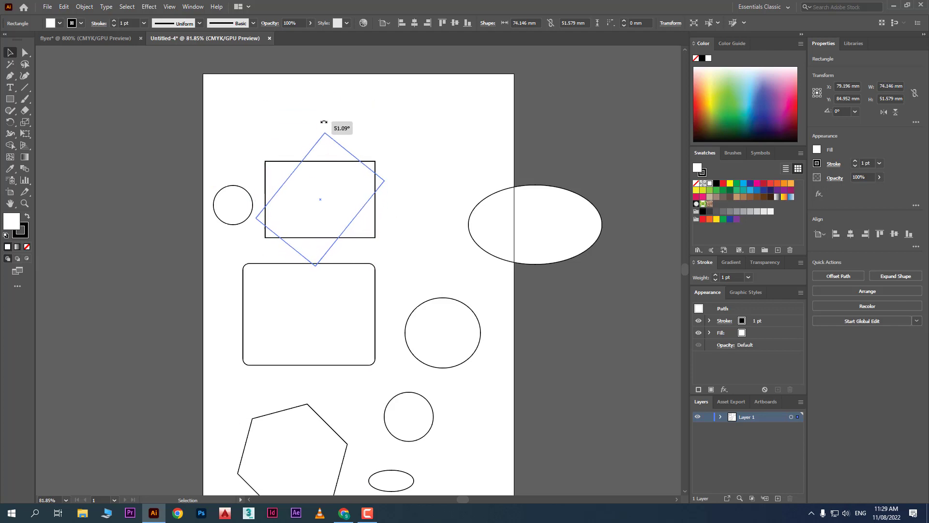
left_click(326, 125)
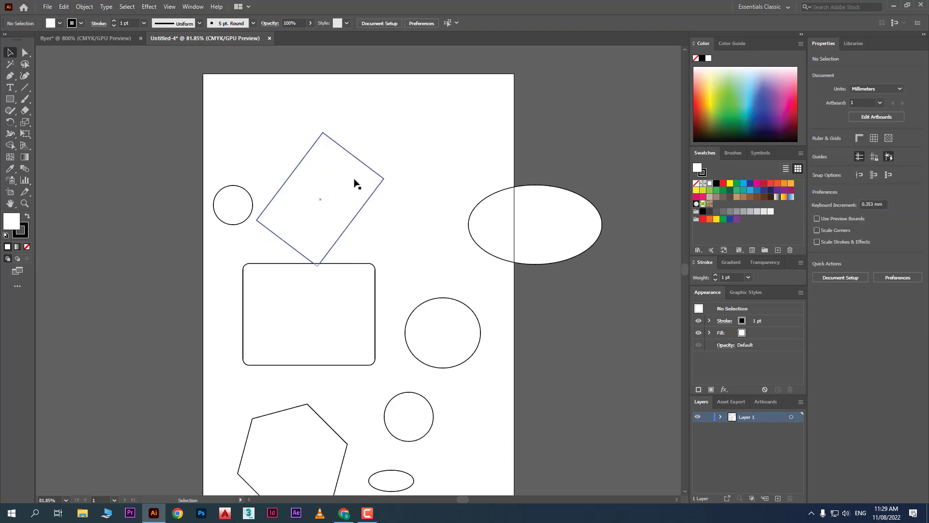
left_click_drag(321, 201, 364, 181)
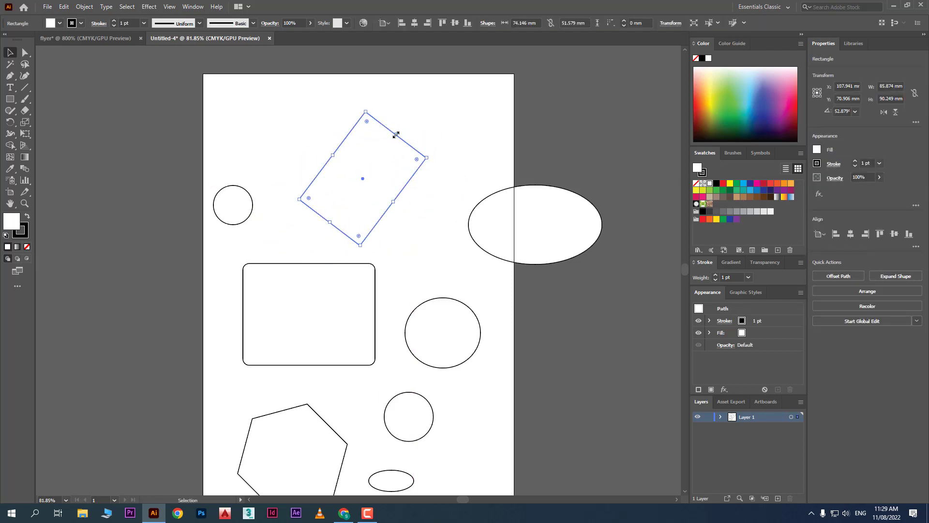
mouse_move(395, 134)
left_mouse_down()
mouse_move(436, 130)
mouse_move(436, 230)
mouse_move(361, 245)
mouse_move(311, 181)
mouse_move(326, 145)
left_mouse_up()
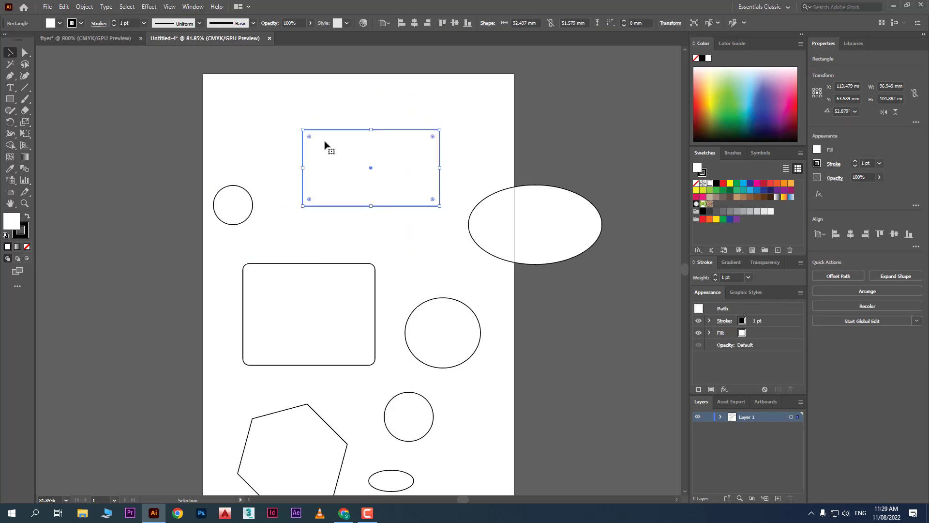
Delete the small circles and both ellipses; move the rounded rectangle, circle and hexagon up
left_click(238, 213)
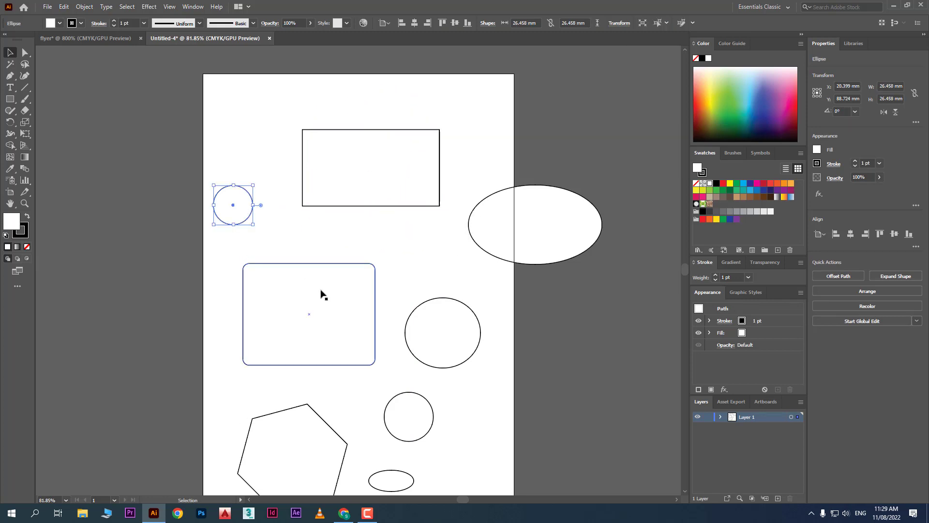
key("Delete")
left_click_drag(322, 293, 316, 243)
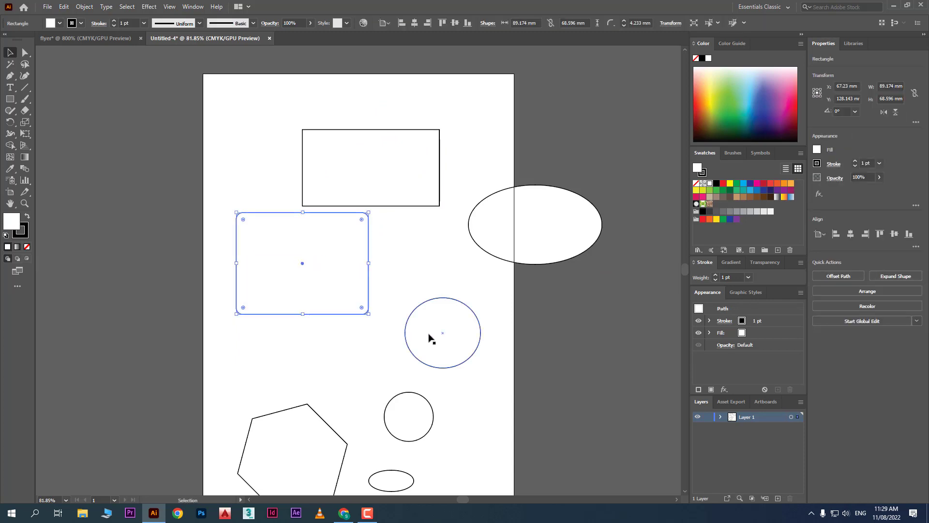
left_click_drag(429, 334, 424, 295)
left_click(415, 408)
key("Delete")
left_click(400, 481)
key("Delete")
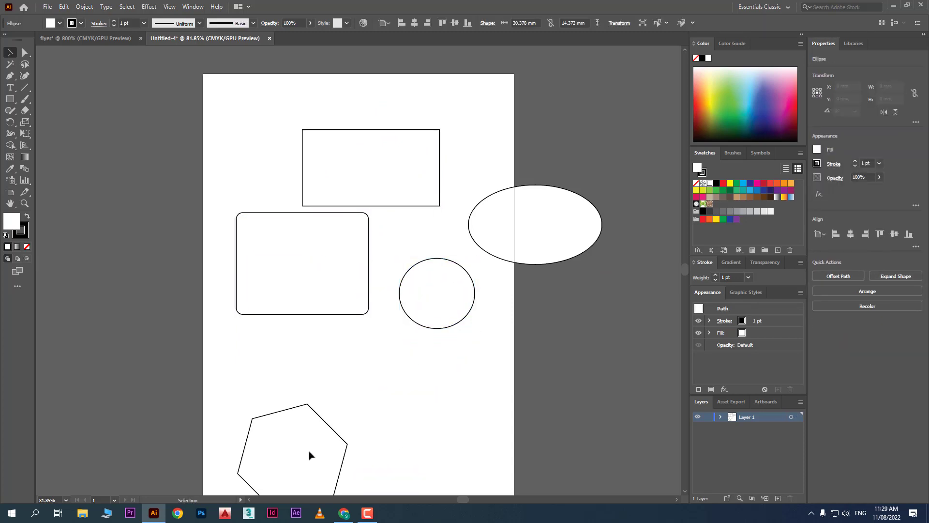
left_click_drag(309, 454, 374, 376)
left_click(505, 249)
key("Delete")
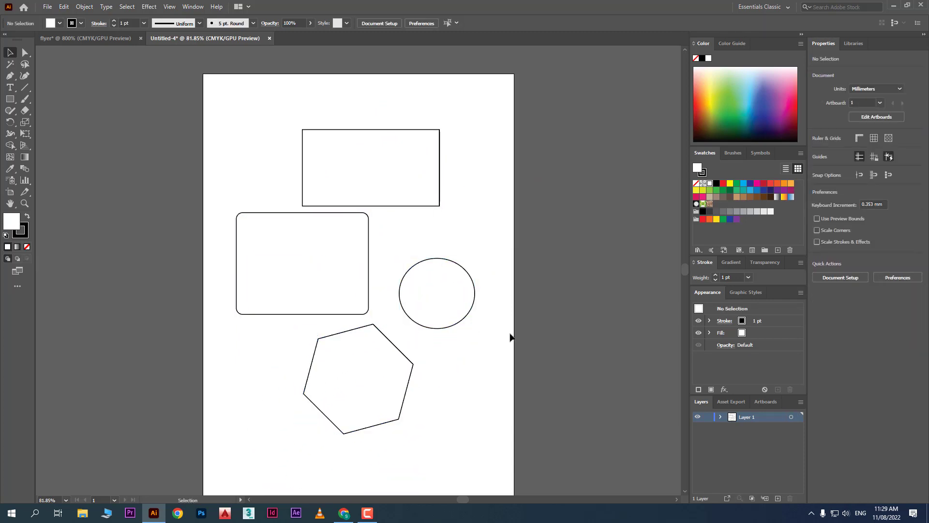
Fill the top rectangle with light blue and the circle with red
scroll(473, 239, "up", 1)
scroll(469, 239, "up", 2)
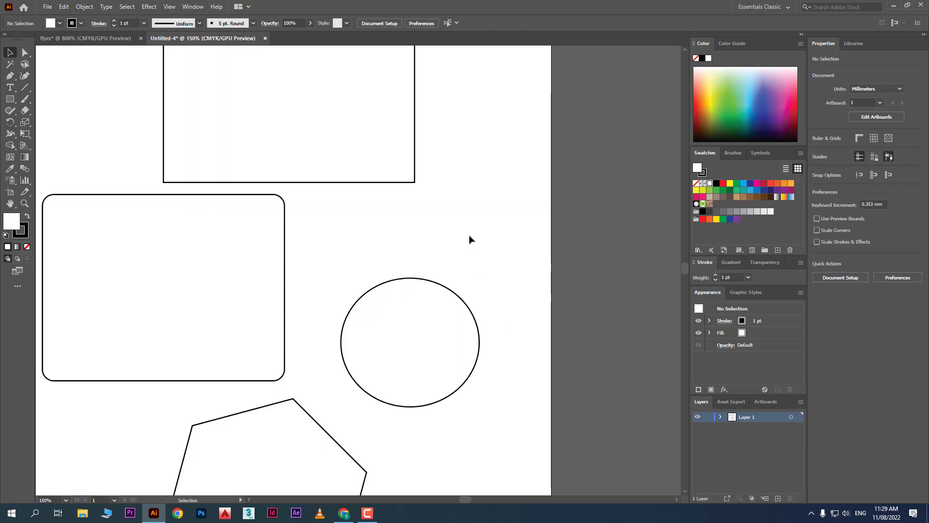
left_click(383, 165)
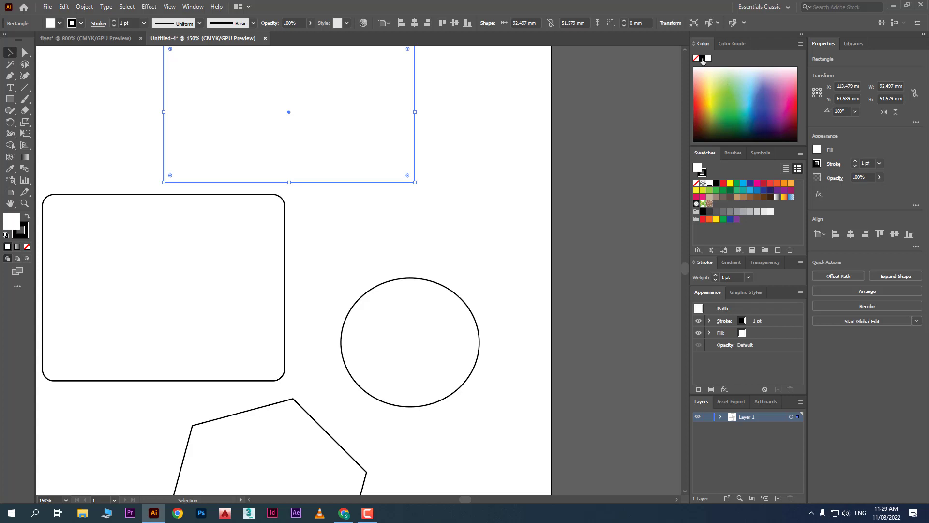
left_click(726, 121)
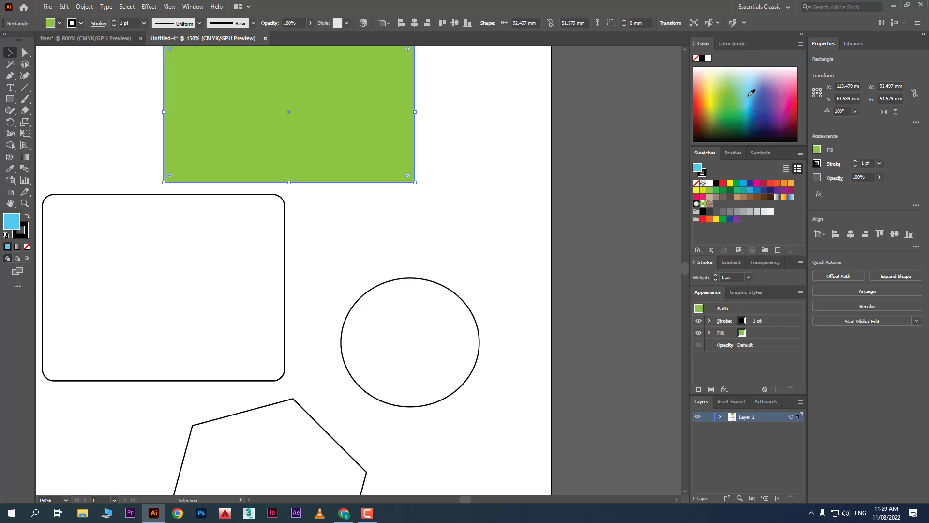
left_click(754, 79)
left_click(409, 327)
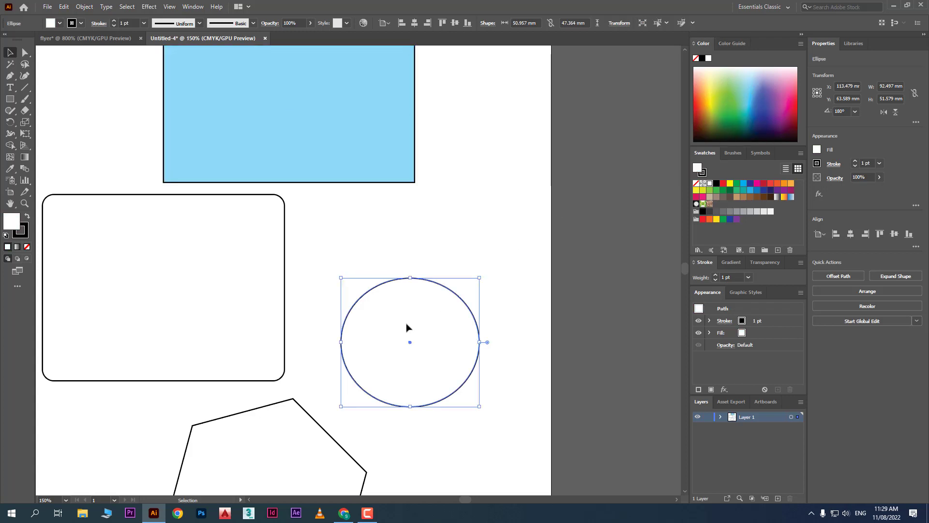
left_click(758, 190)
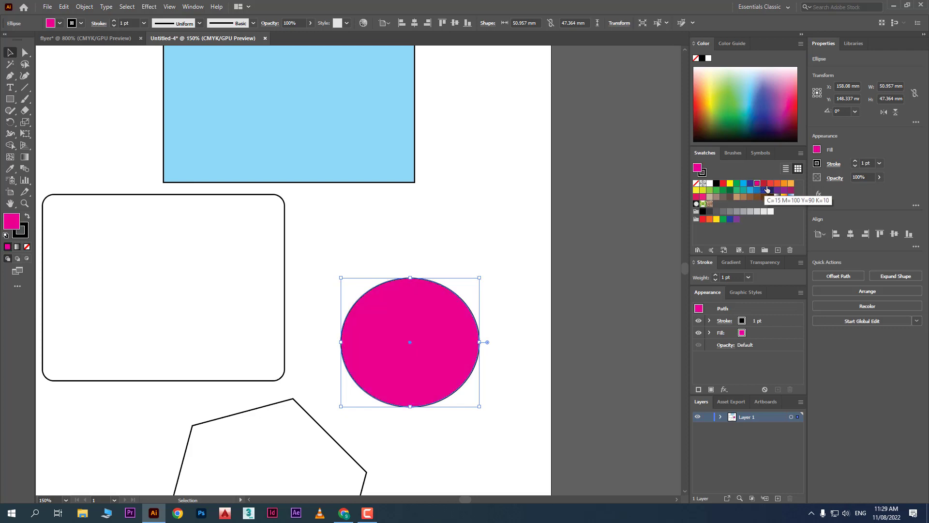
left_click(765, 184)
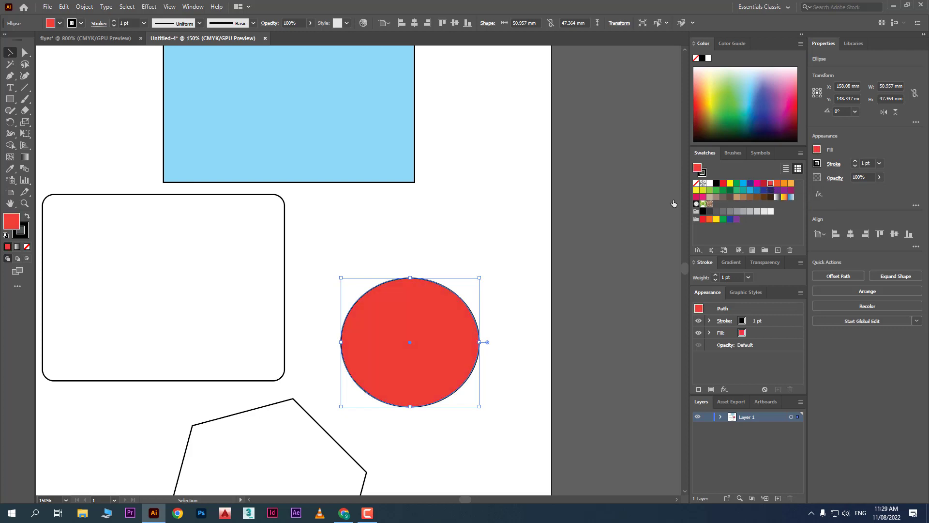
Set the rounded rectangle's fill to orange and its stroke to blue from the control bar
left_click(218, 284)
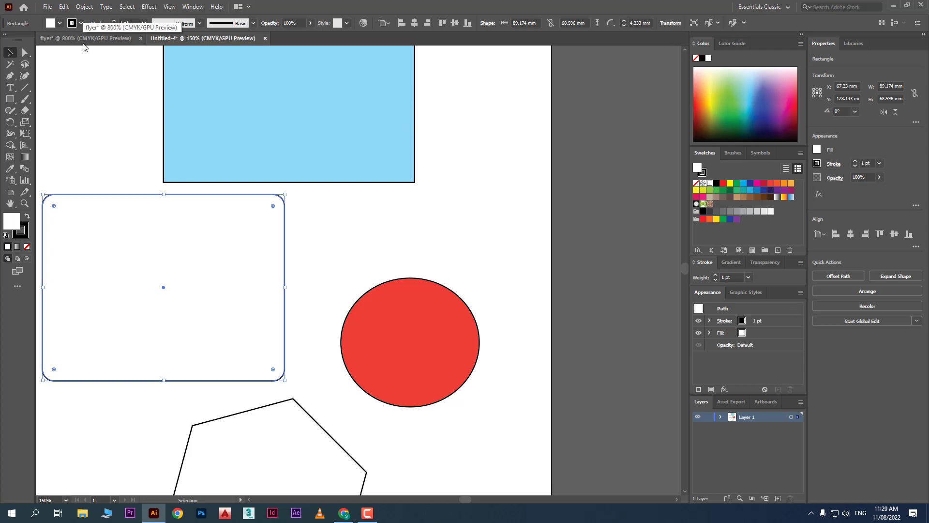
left_click(59, 24)
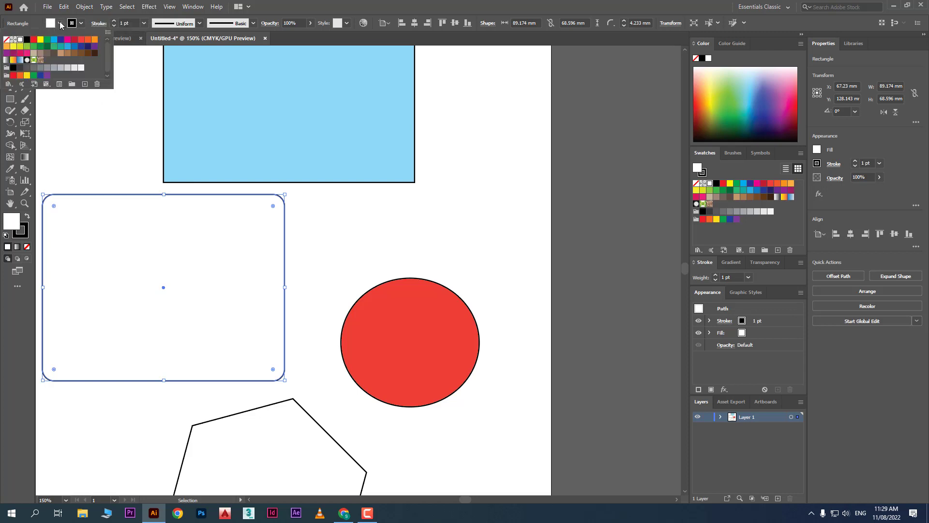
left_click(62, 40)
left_click(78, 41)
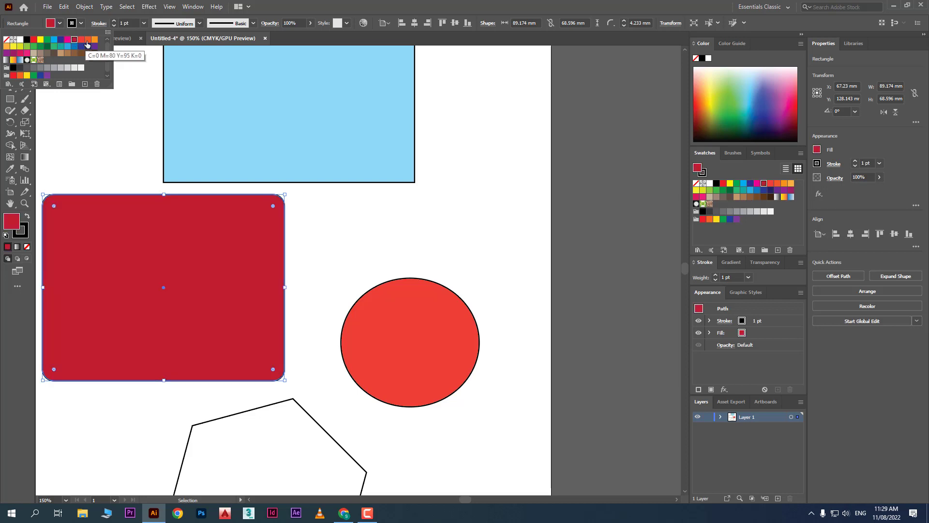
left_click(94, 41)
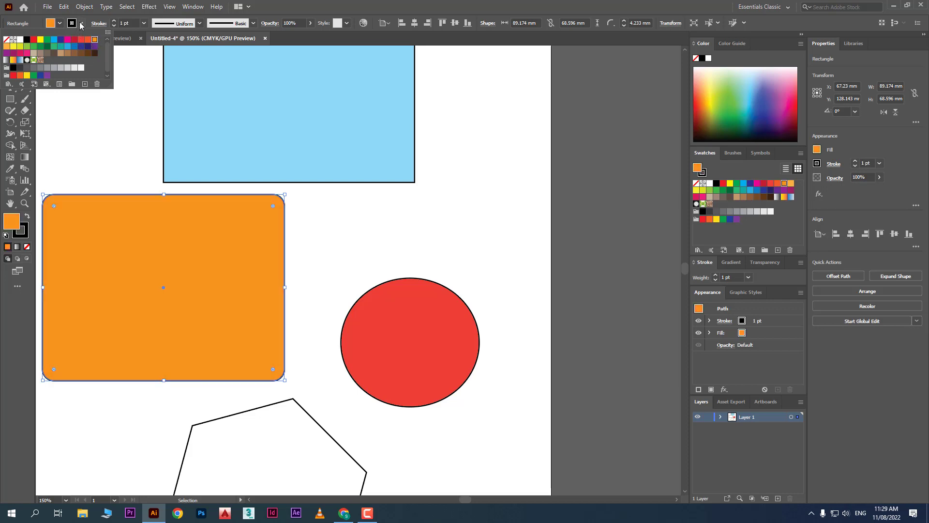
left_click(81, 24)
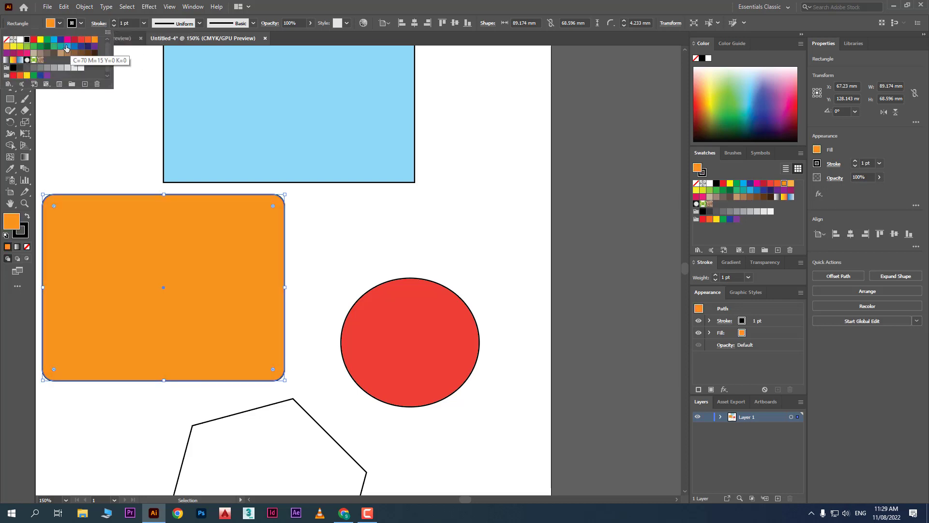
left_click(72, 46)
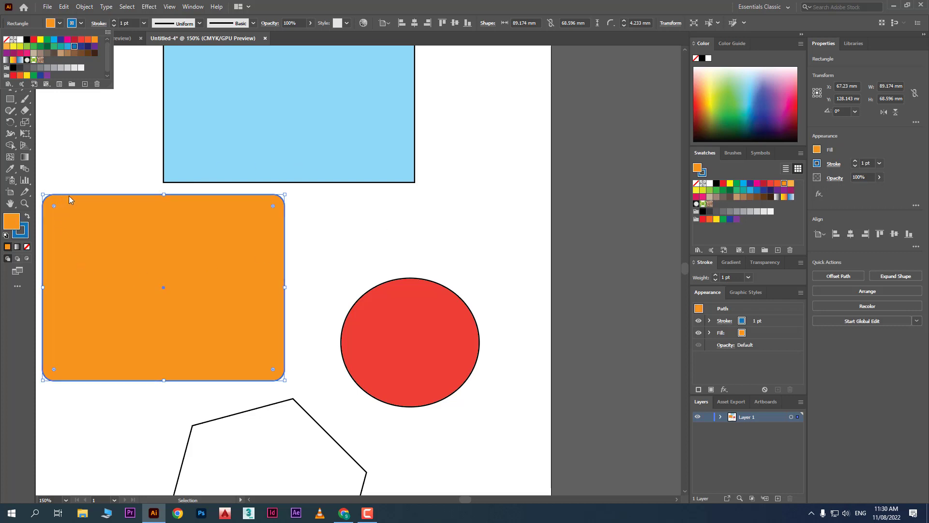
left_click(69, 199)
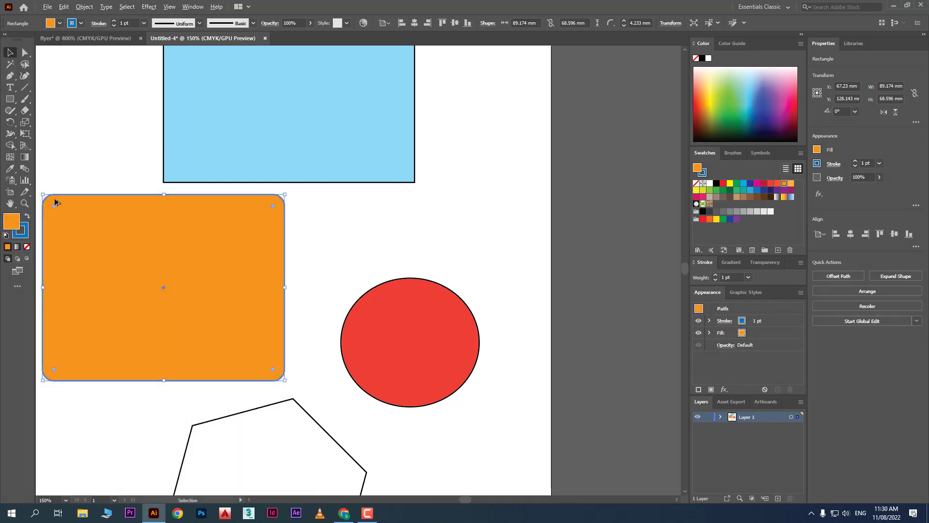
Delete the light blue rectangle and move the orange rounded rectangle up and left
scroll(55, 201, "up", 3)
scroll(55, 201, "up", 1)
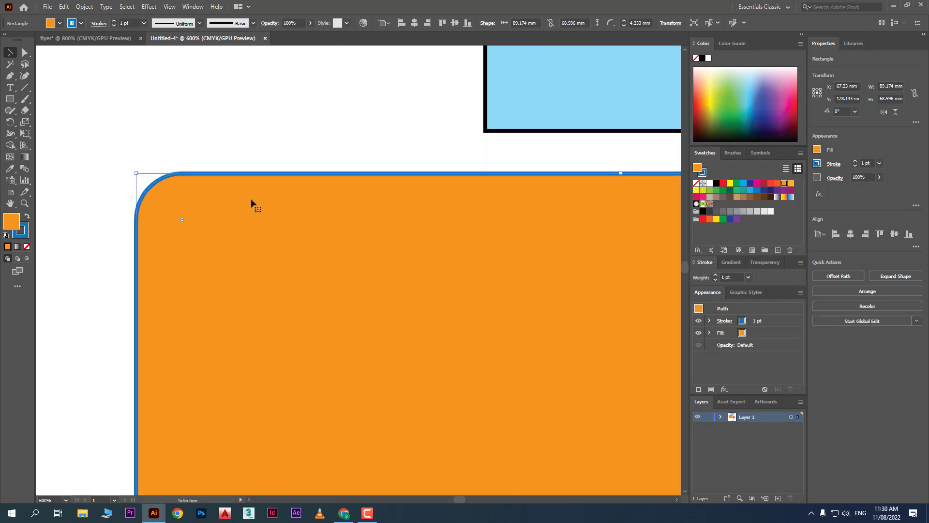
left_click_drag(254, 214, 324, 179)
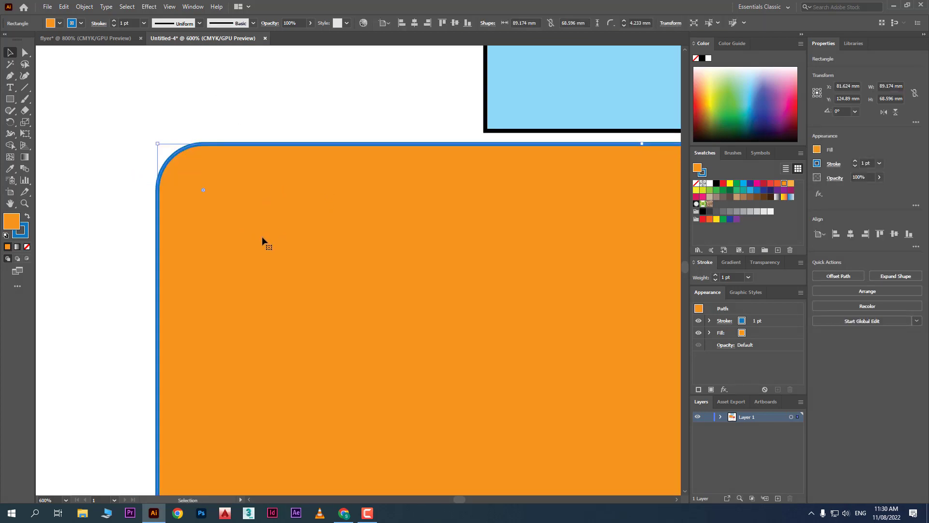
left_click(551, 123)
key("Delete")
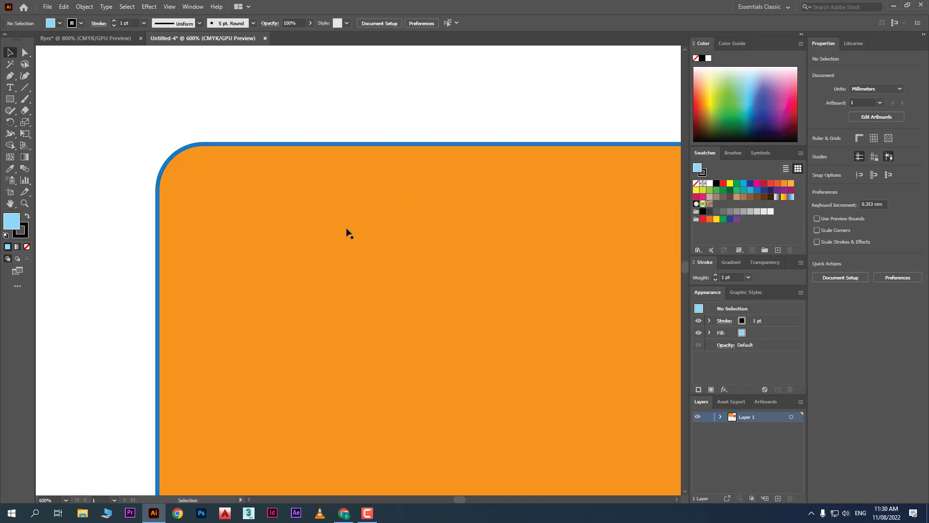
left_click_drag(347, 232, 347, 224)
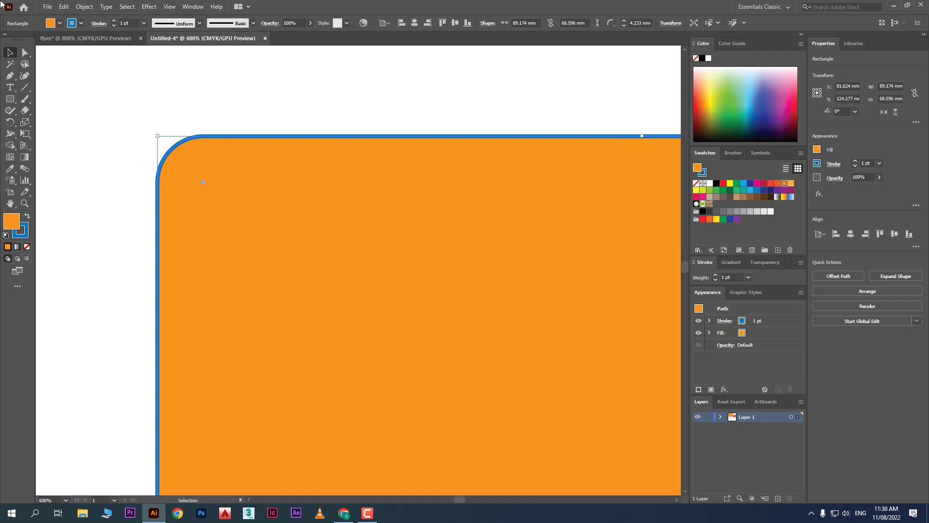
left_click_drag(341, 233, 318, 213)
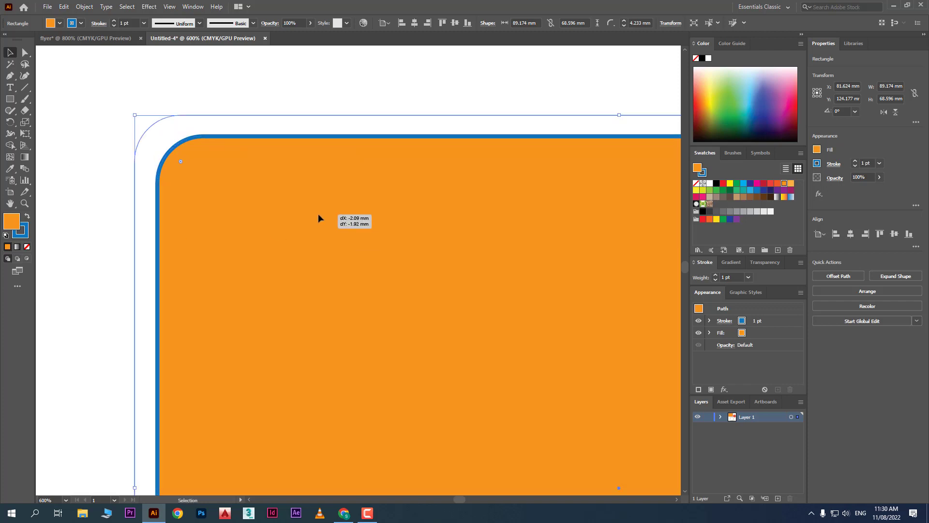
Try pinker, green and dark blue fills on the rounded rectangle, settling on purple
left_click(48, 25, "shift")
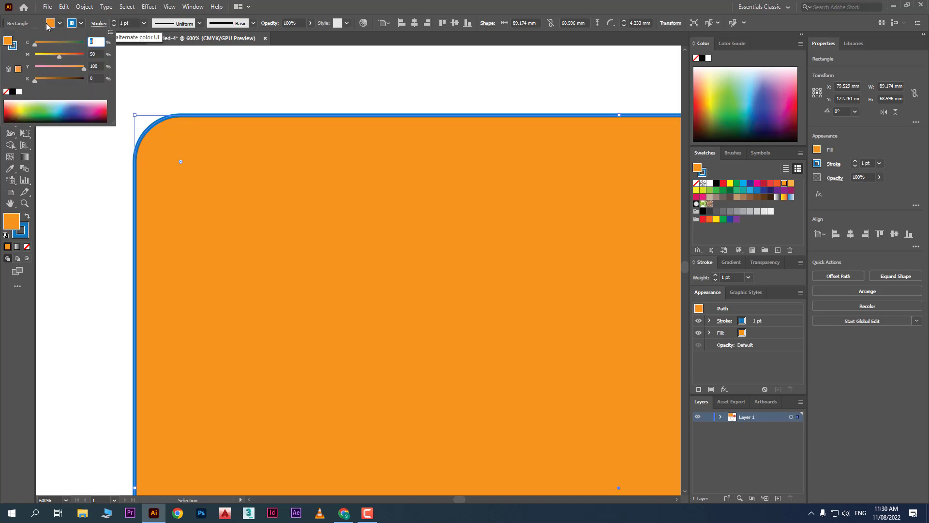
mouse_move(59, 57)
left_mouse_down()
mouse_move(70, 56)
mouse_move(57, 68)
left_mouse_up()
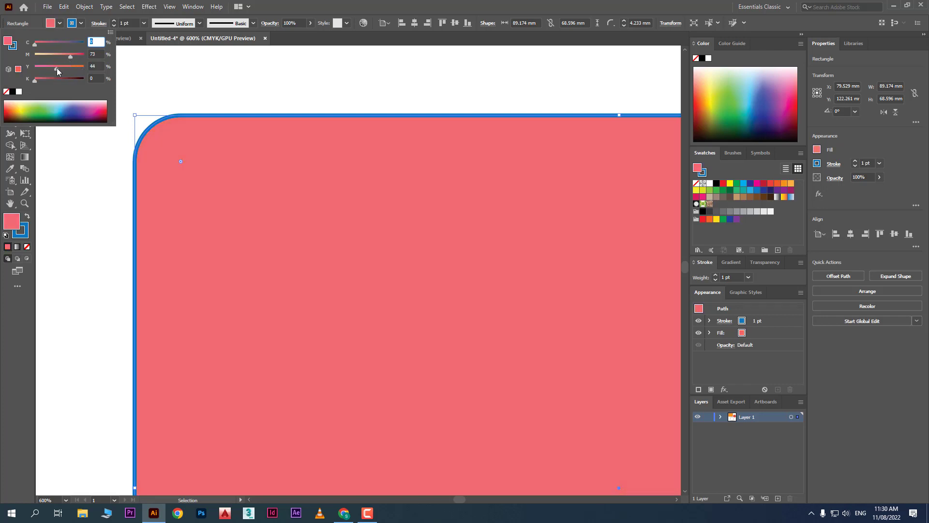
left_click(59, 24)
left_click(59, 25)
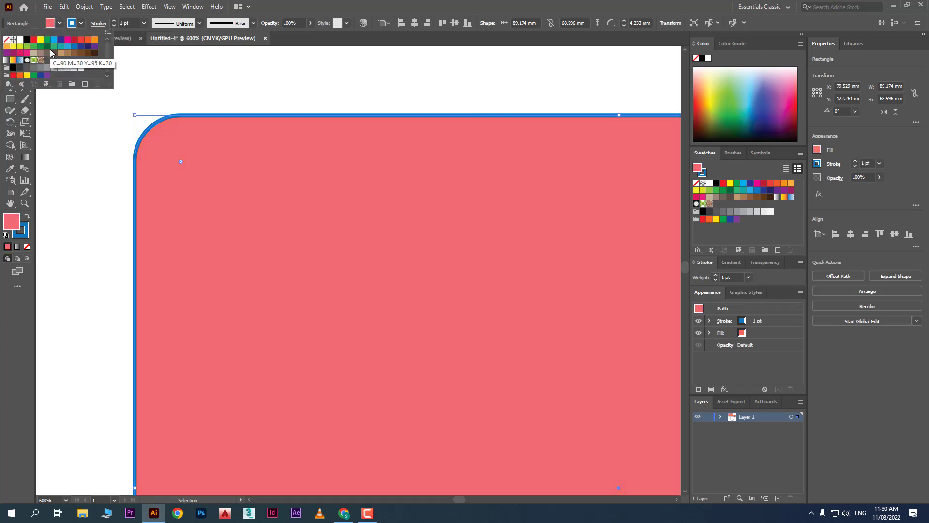
left_click(54, 46)
left_click(83, 46)
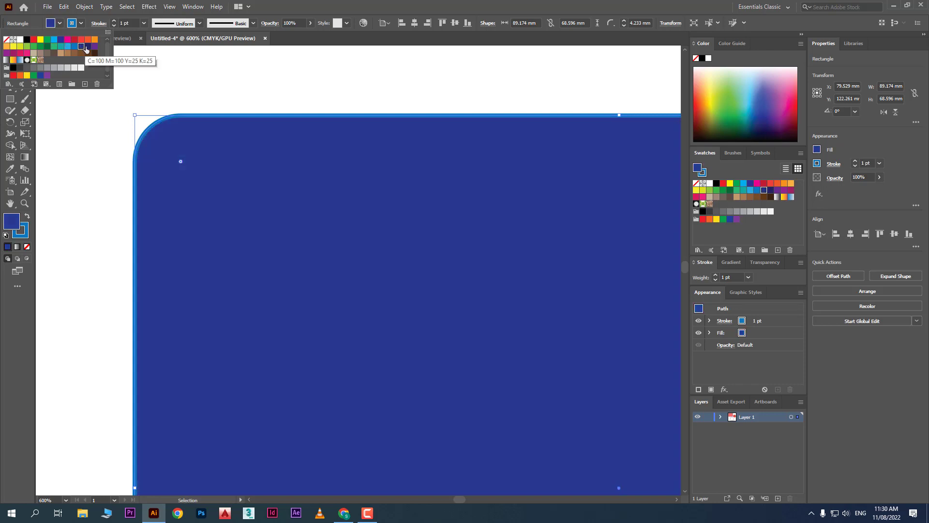
left_click(94, 39)
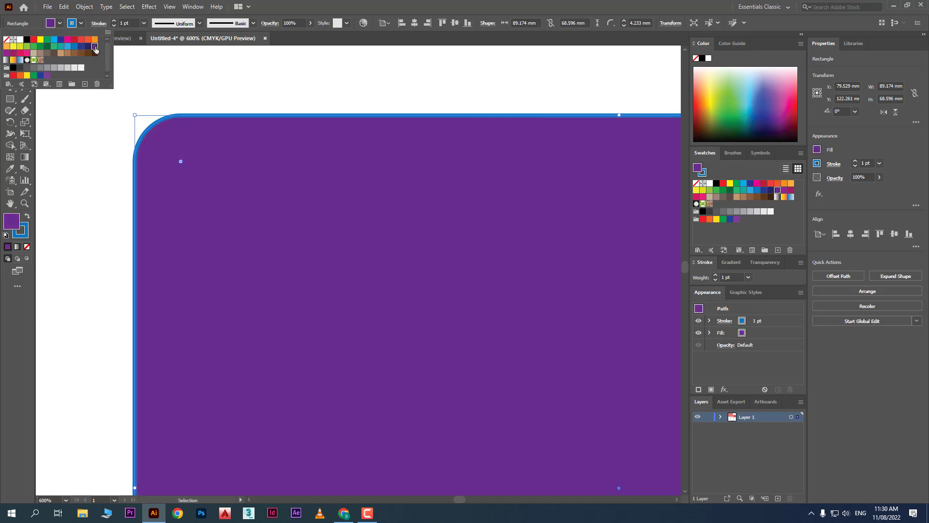
Try orange, blue and dark blue outlines, then set both stroke and fill to None
left_click(81, 25)
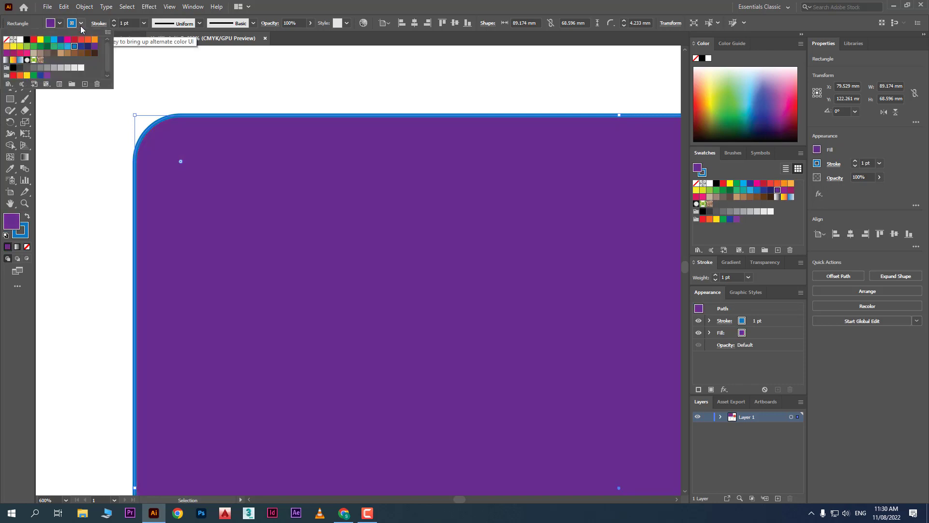
left_click(95, 40)
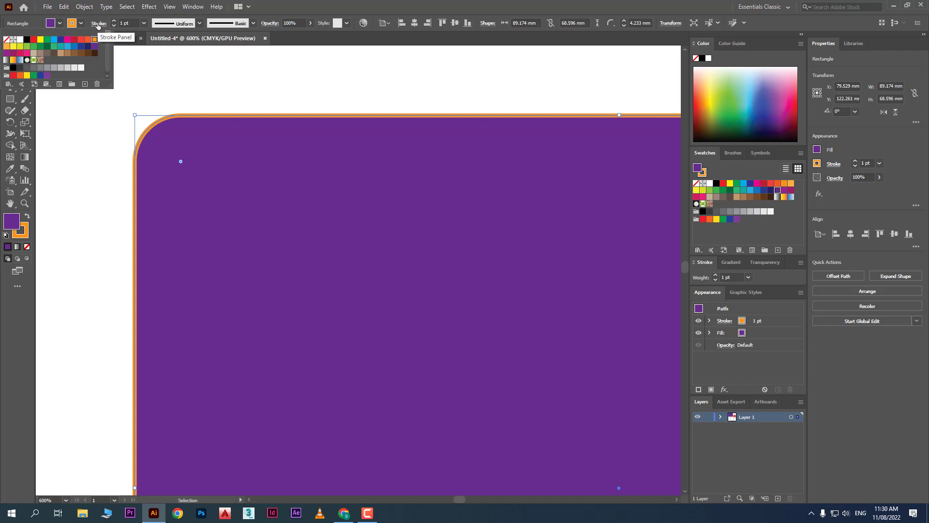
left_click(67, 47)
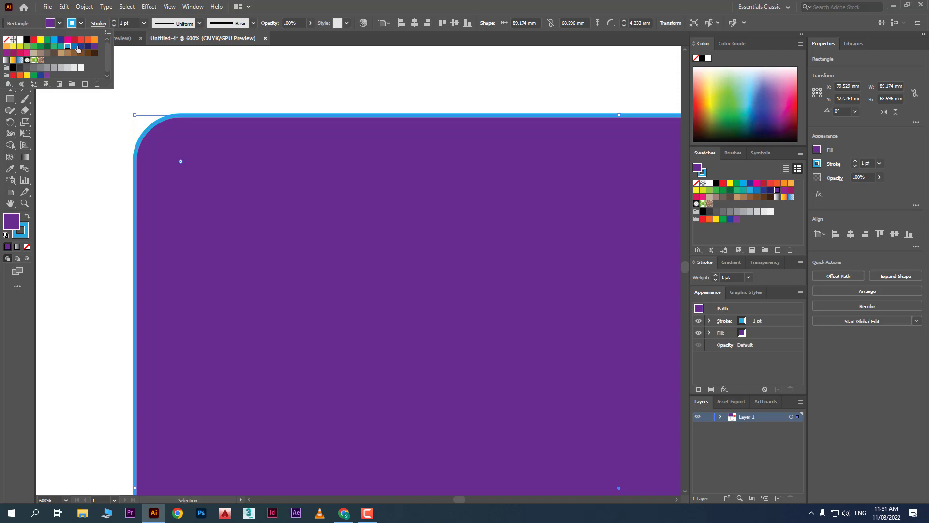
left_click(80, 48)
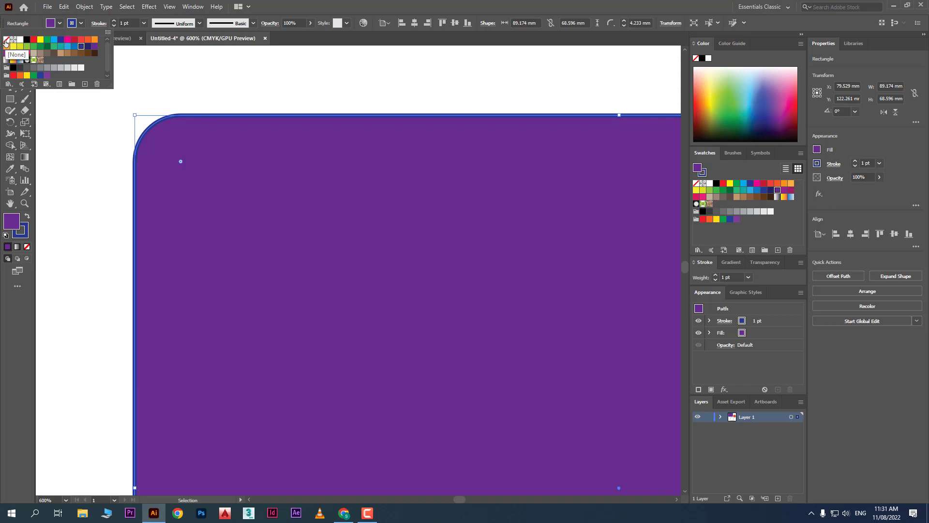
left_click(6, 40)
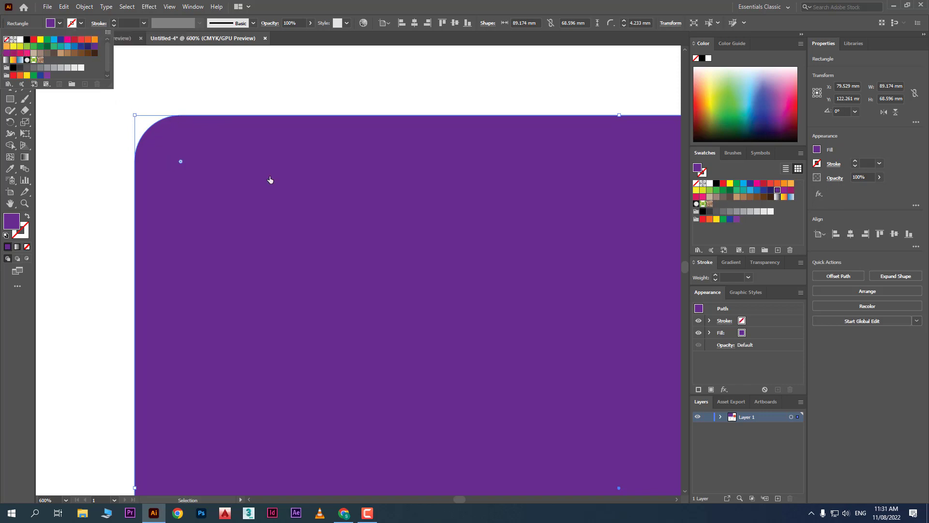
left_click(92, 114)
left_click(60, 23)
left_click(6, 39)
Marquee-select the invisible rounded rectangle and drag it right and down
left_click(87, 172)
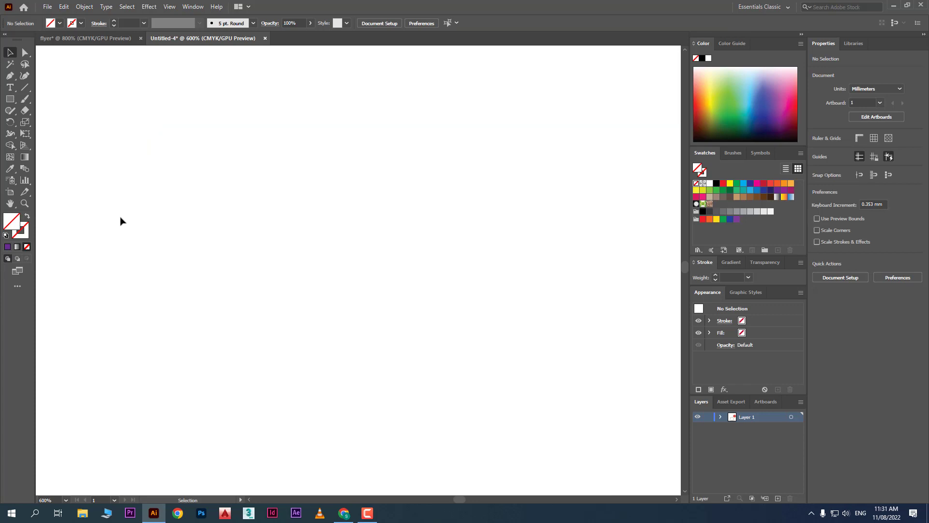
left_click_drag(102, 110, 284, 269)
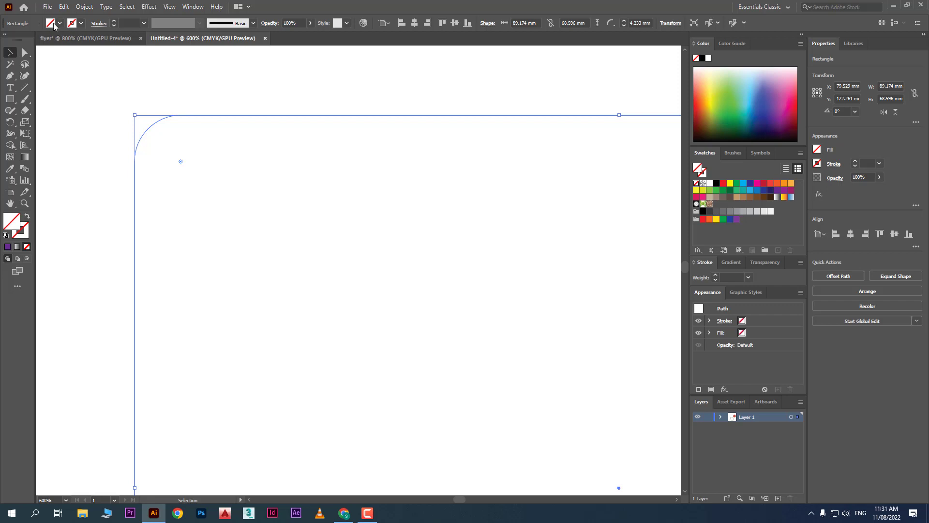
left_click(103, 120)
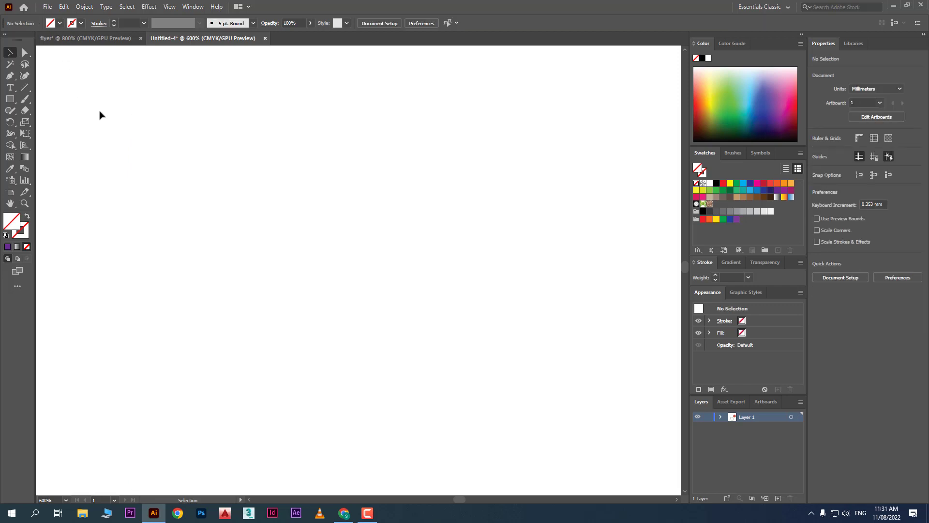
left_click_drag(99, 111, 181, 188)
left_click_drag(141, 139, 358, 166)
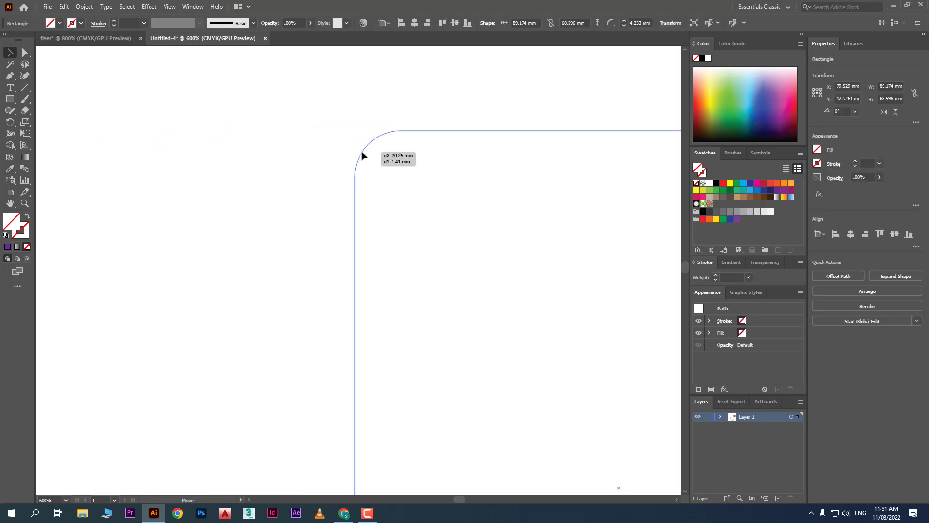
Draw a small rectangle near the top-left of the page
left_click(300, 192)
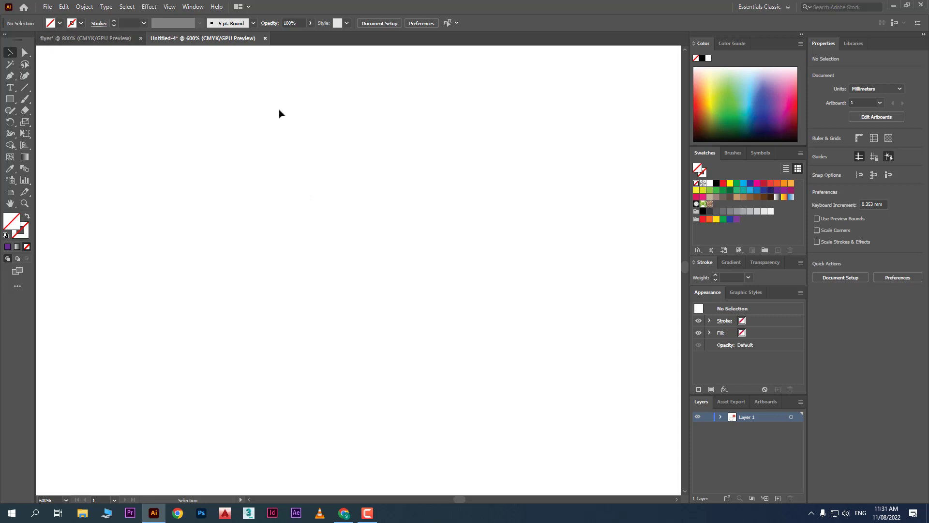
left_click(10, 100)
left_click_drag(124, 117, 238, 243)
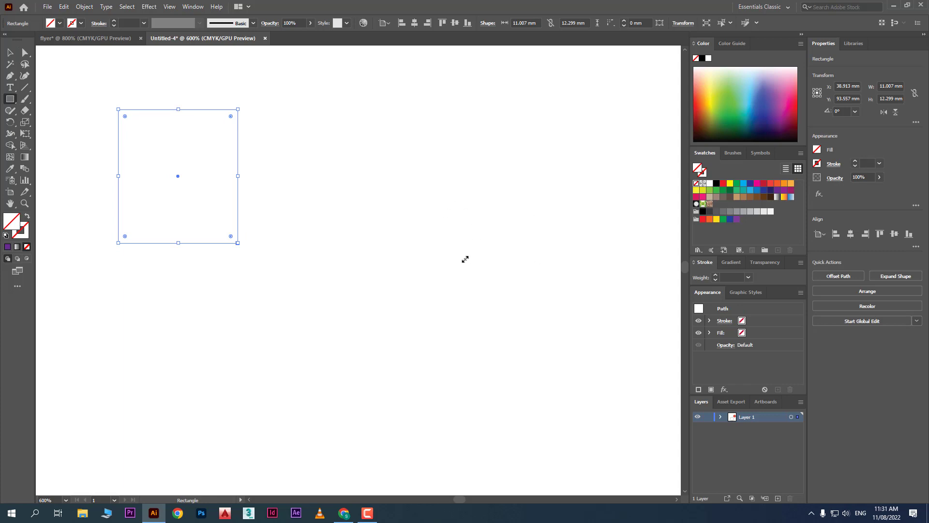
Select the invisible new rectangle and fill it with green
left_click(10, 52)
left_click(160, 291)
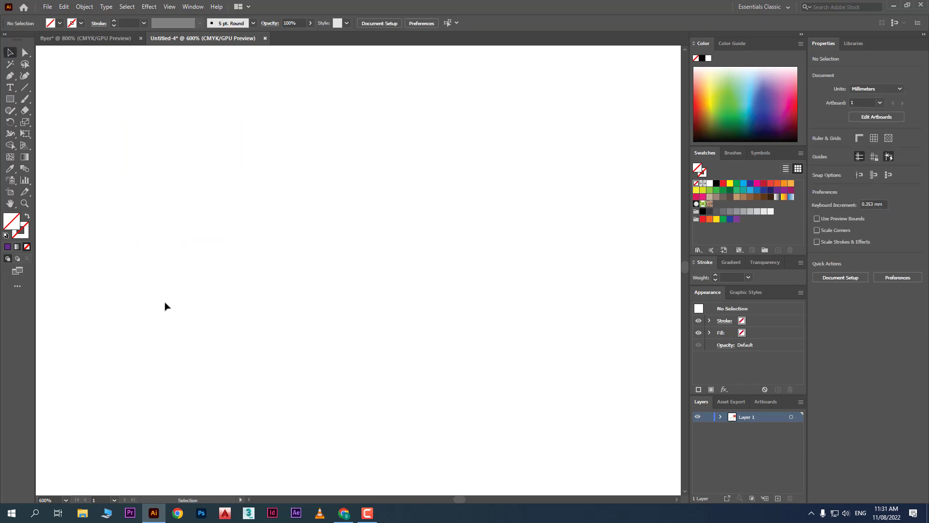
left_click_drag(78, 187, 163, 243)
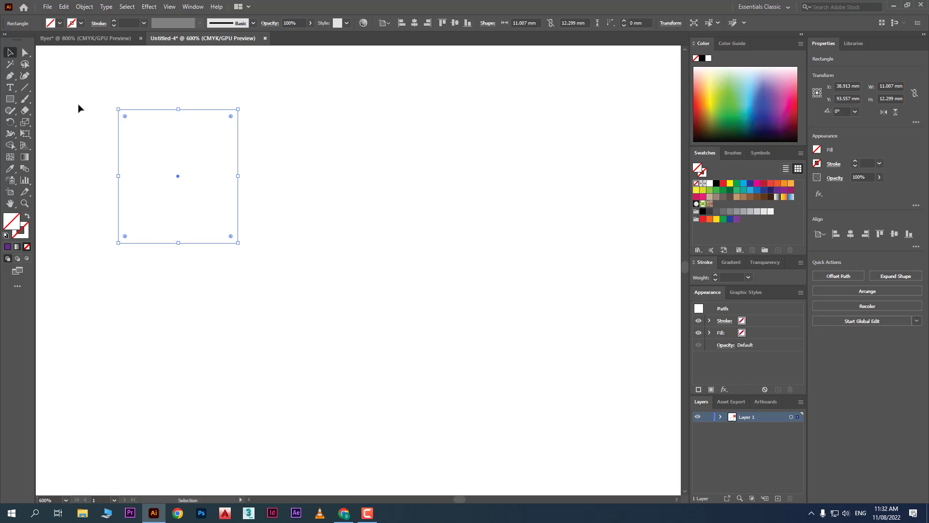
left_click(59, 24)
left_click(54, 46)
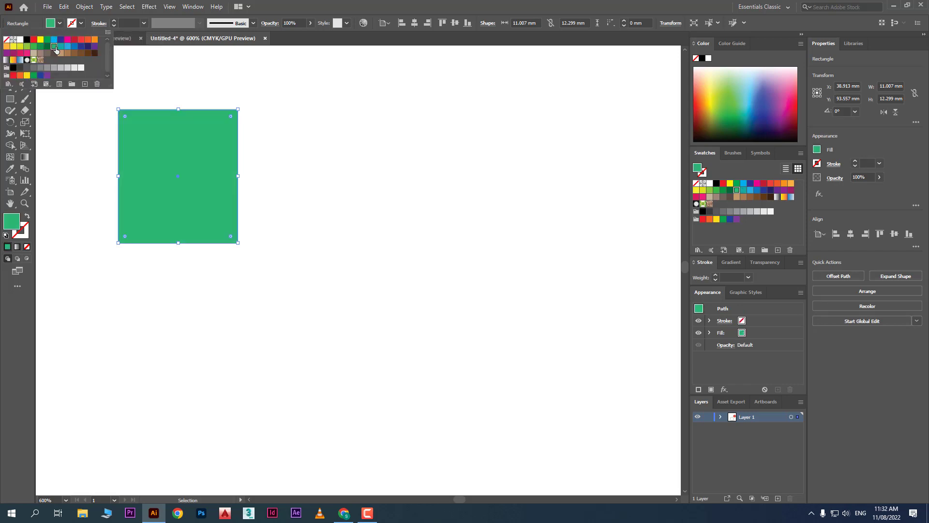
Give the square a dark blue outline, setting its weight to 6 pt, then 2 pt
left_click(80, 23)
left_click(87, 47)
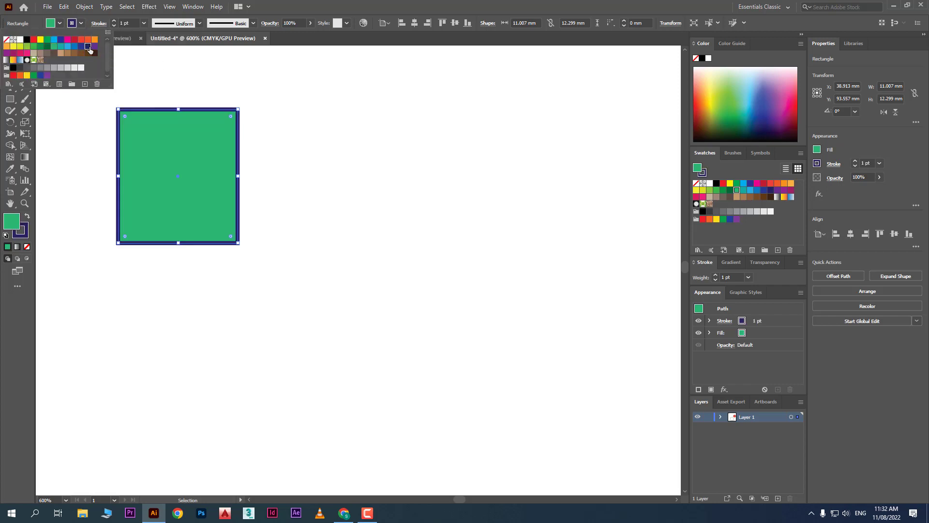
left_click(146, 26)
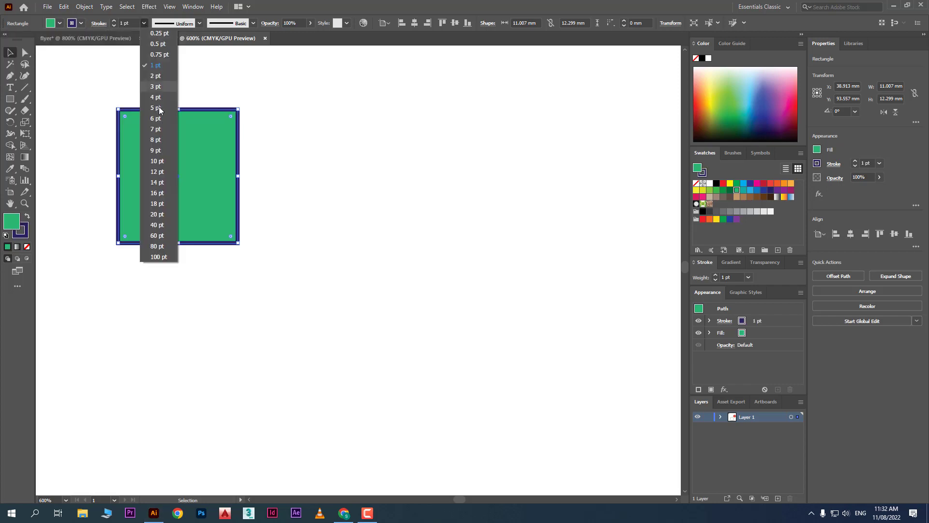
left_click(162, 114)
left_click(144, 24)
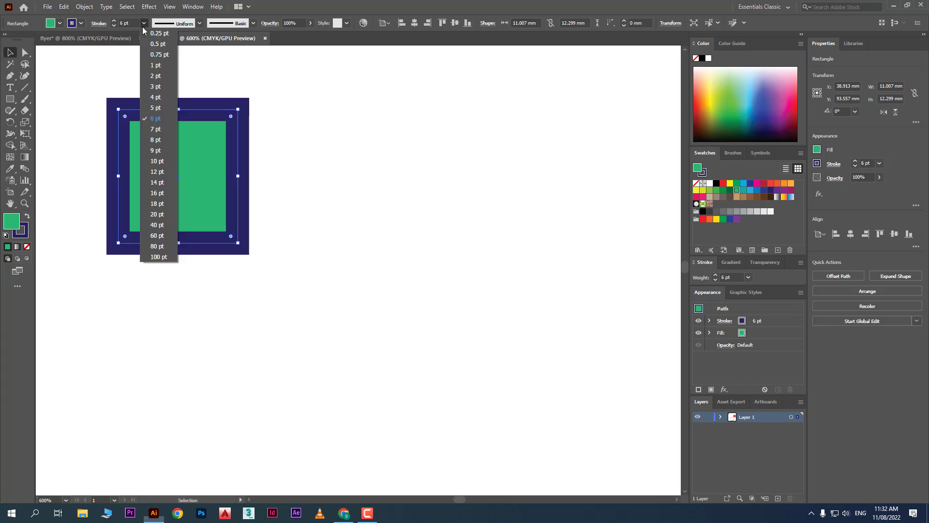
left_click(154, 77)
left_click_drag(179, 389, 306, 341)
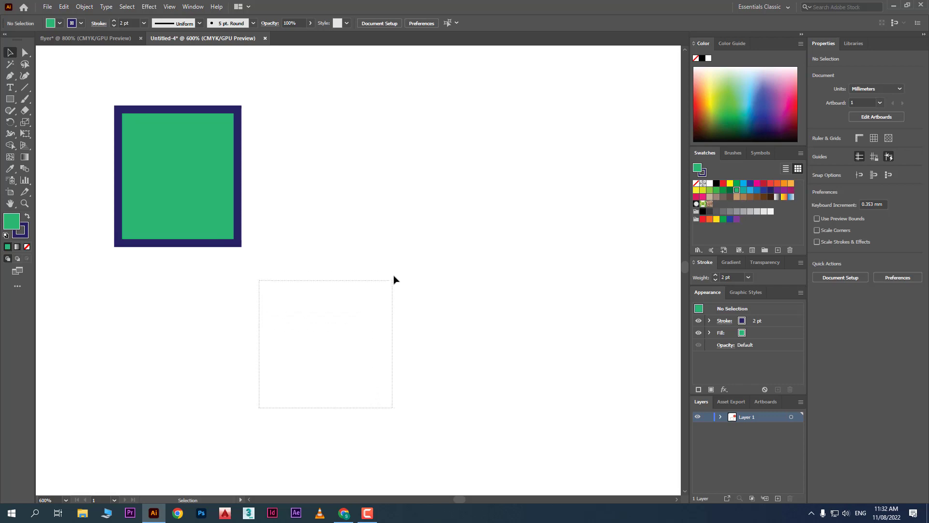
left_click_drag(259, 408, 402, 262)
Switch to Outline view and fill the large rounded rectangle with dark blue
key("Delete")
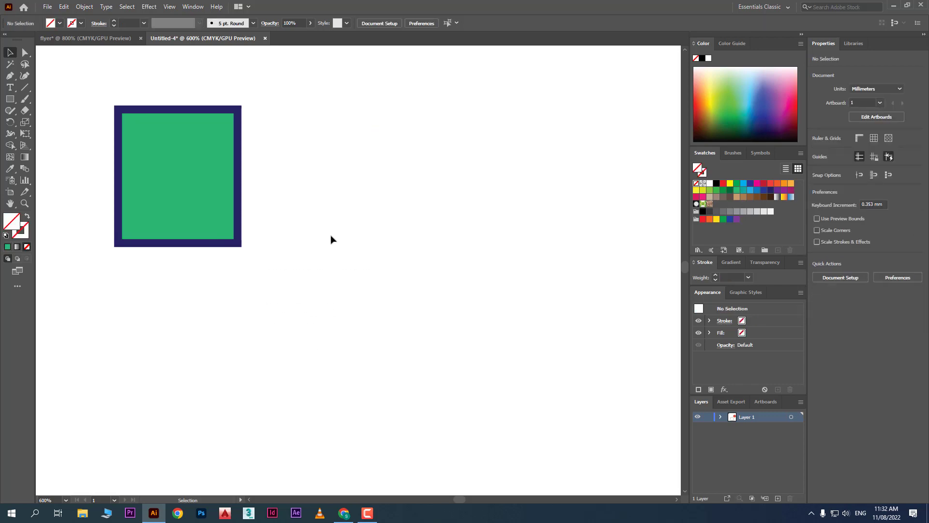
left_click(169, 7)
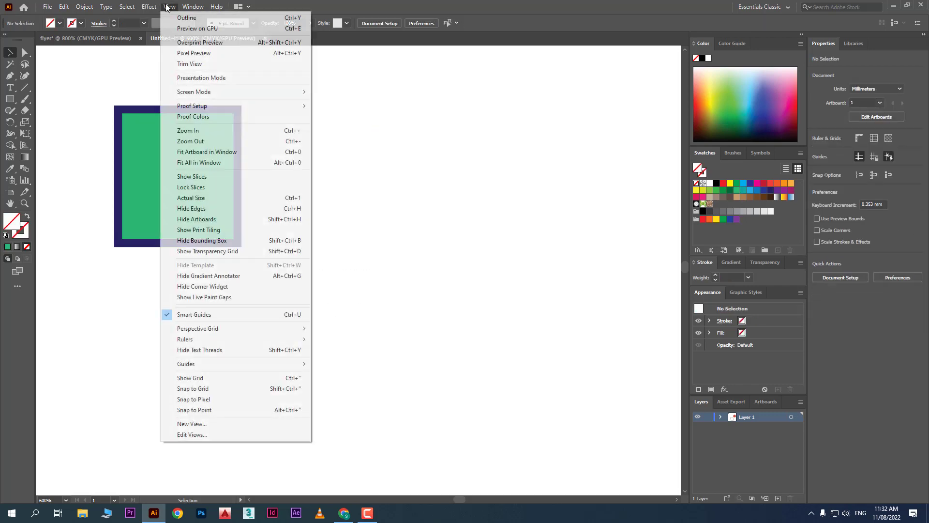
left_click(193, 18)
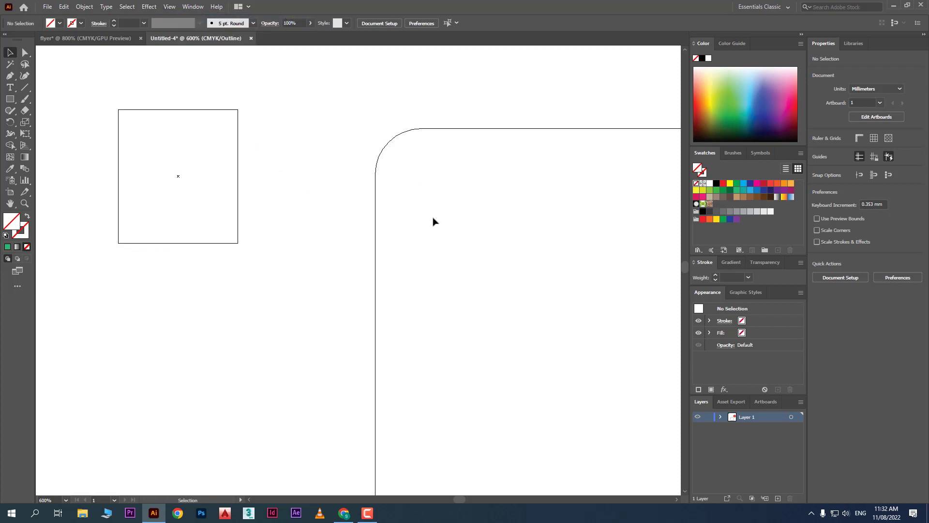
left_click_drag(347, 167, 450, 237)
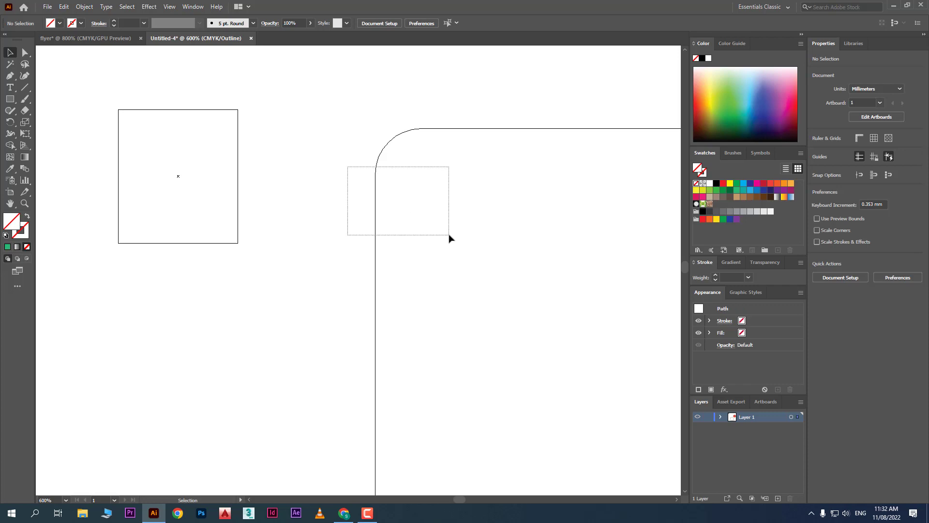
left_click(59, 24)
left_click(61, 40)
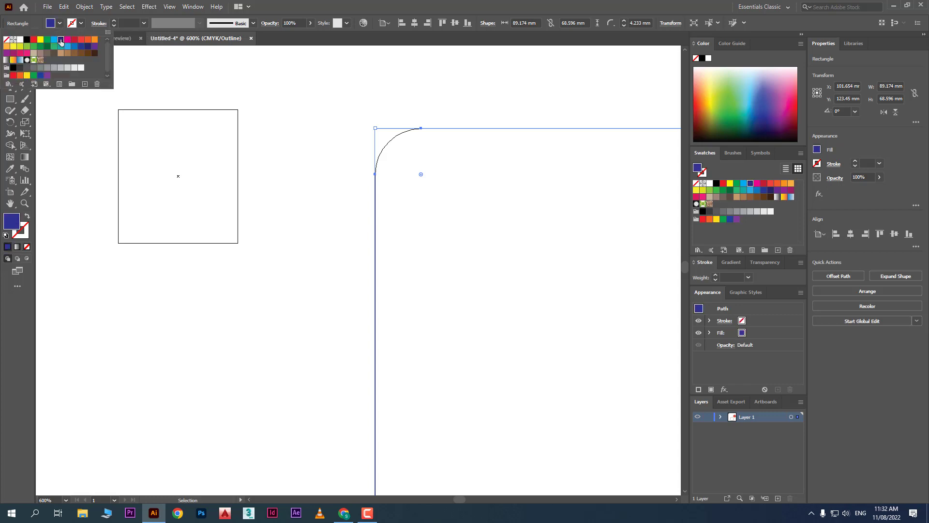
Return to GPU Preview and move the green square right and down
left_click(170, 6)
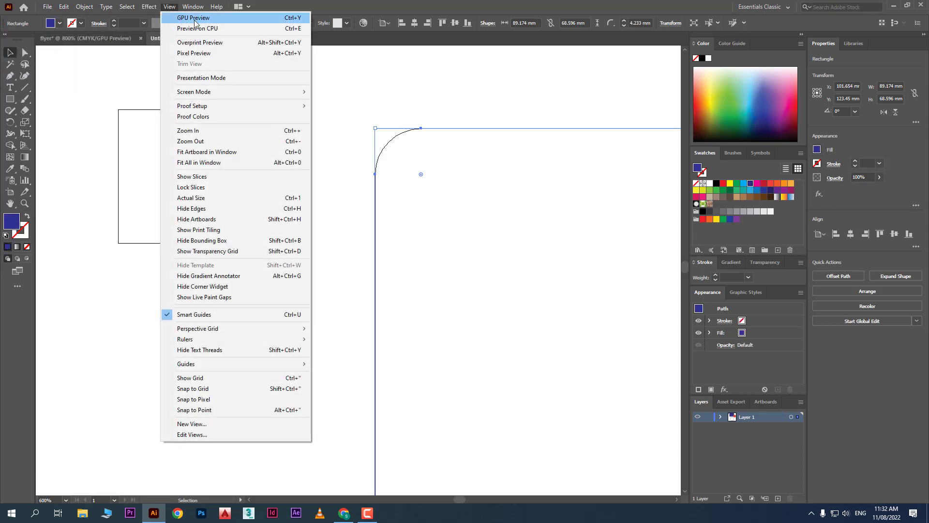
left_click(195, 20)
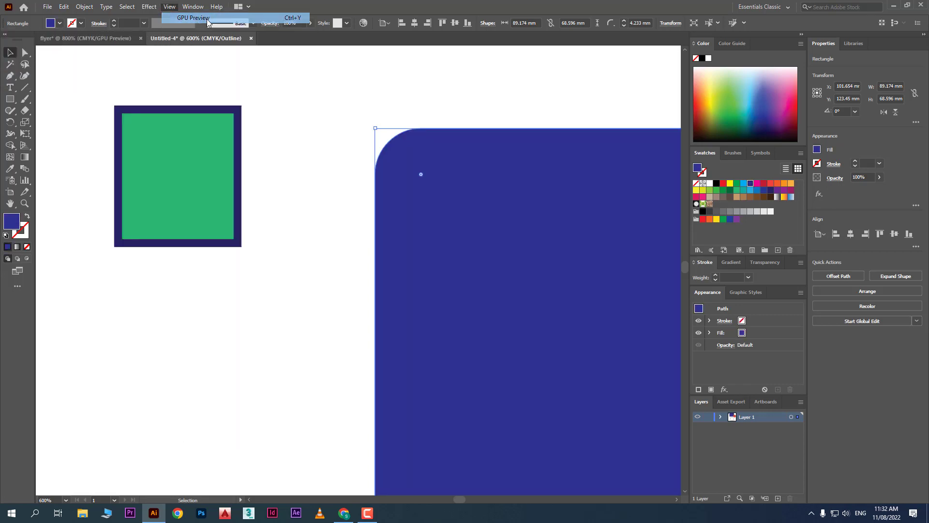
left_click(262, 269)
left_click_drag(174, 198, 198, 238)
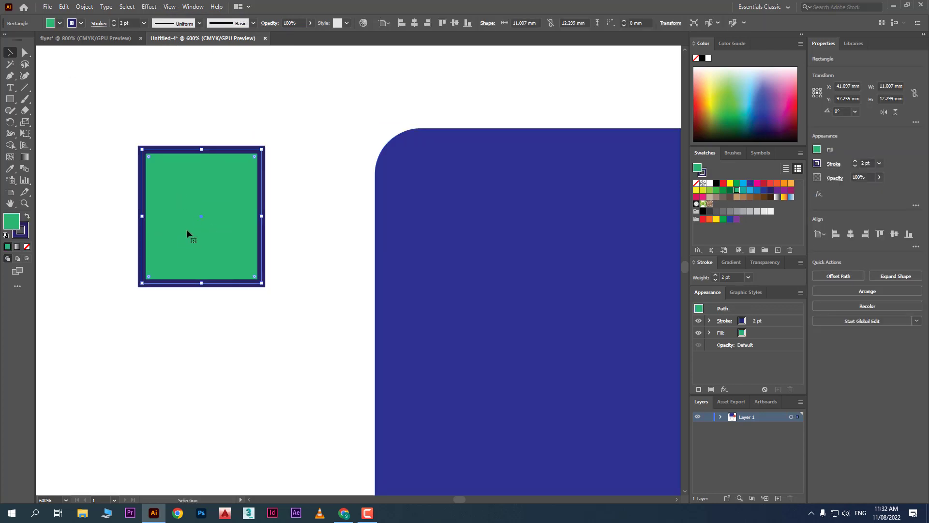
Nudge the green square and blue rounded shape closer, then select the square
left_click_drag(187, 235, 201, 214)
left_click_drag(380, 269, 361, 246)
left_click(142, 284)
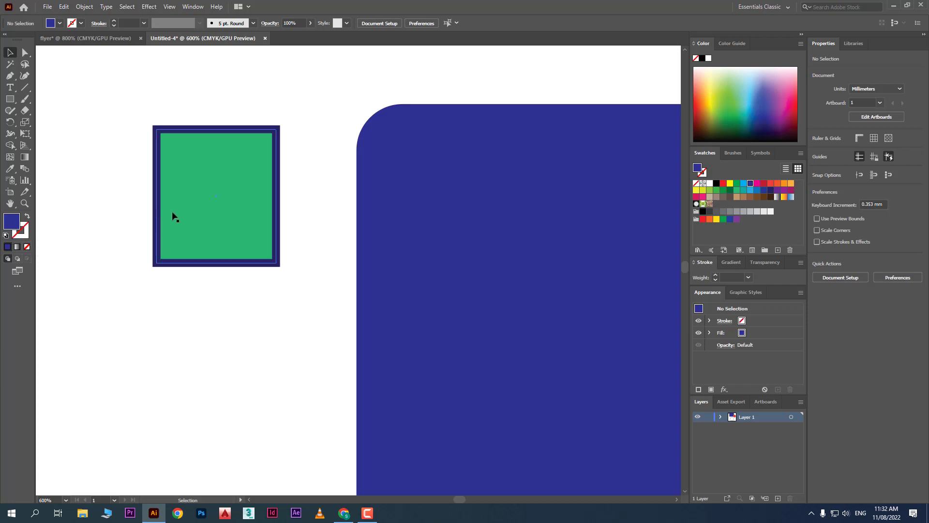
left_click(207, 213)
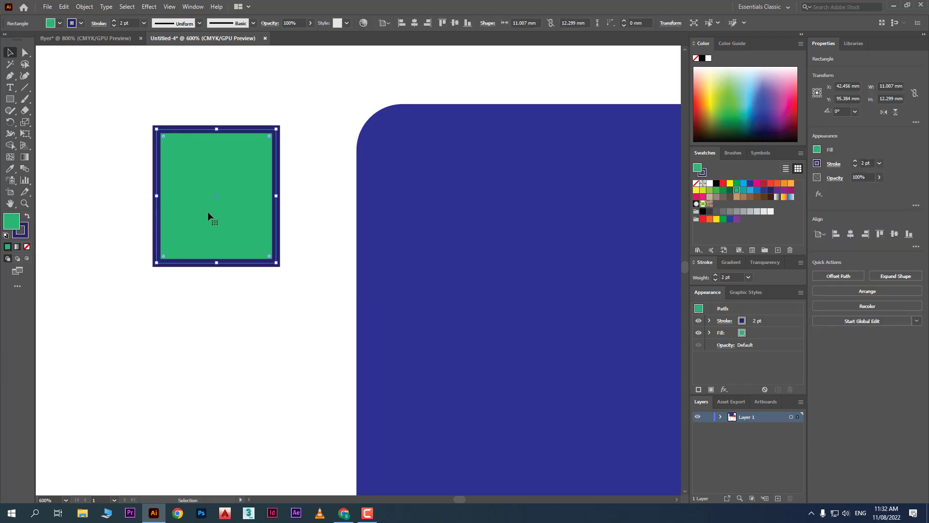
In the fill Color Picker, try pale yellows before choosing pale mint a6ffd2
double_click(13, 224)
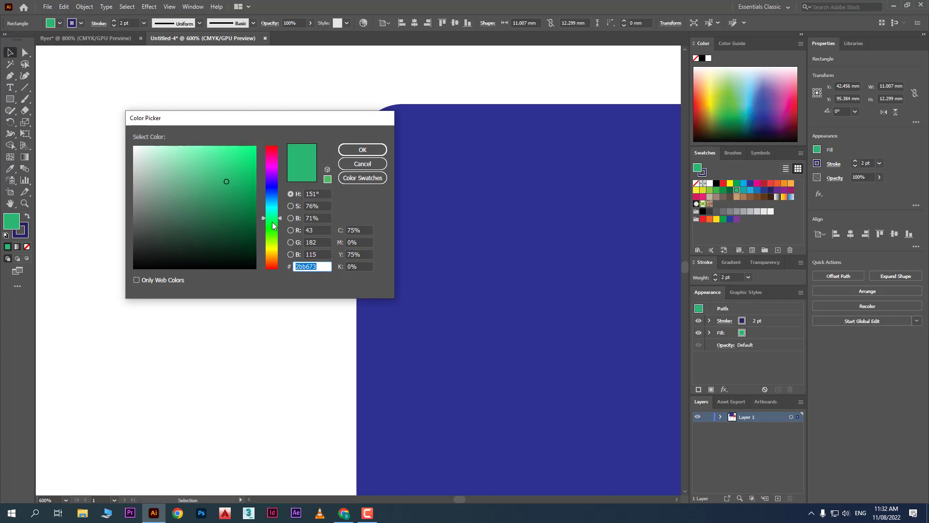
left_click_drag(274, 222, 274, 245)
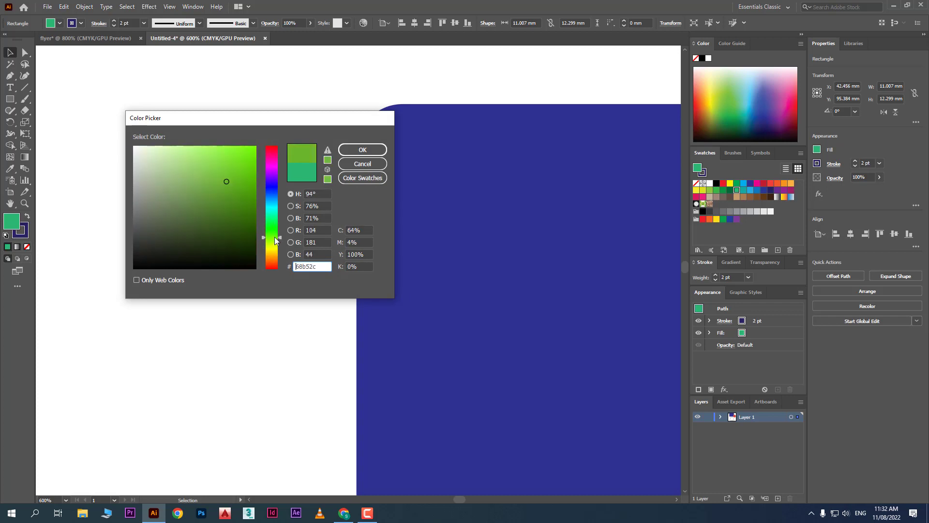
left_click_drag(269, 243, 271, 248)
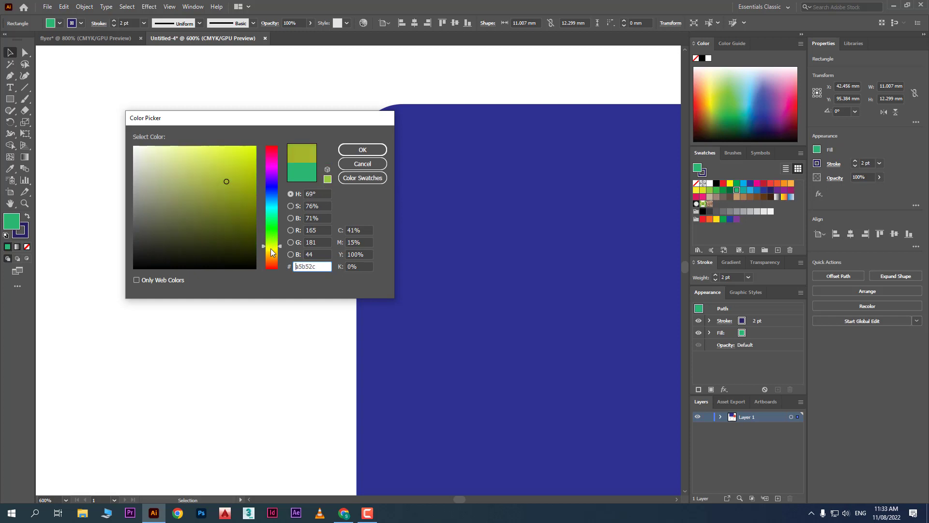
mouse_move(226, 191)
left_mouse_down()
mouse_move(207, 155)
mouse_move(185, 149)
left_mouse_up()
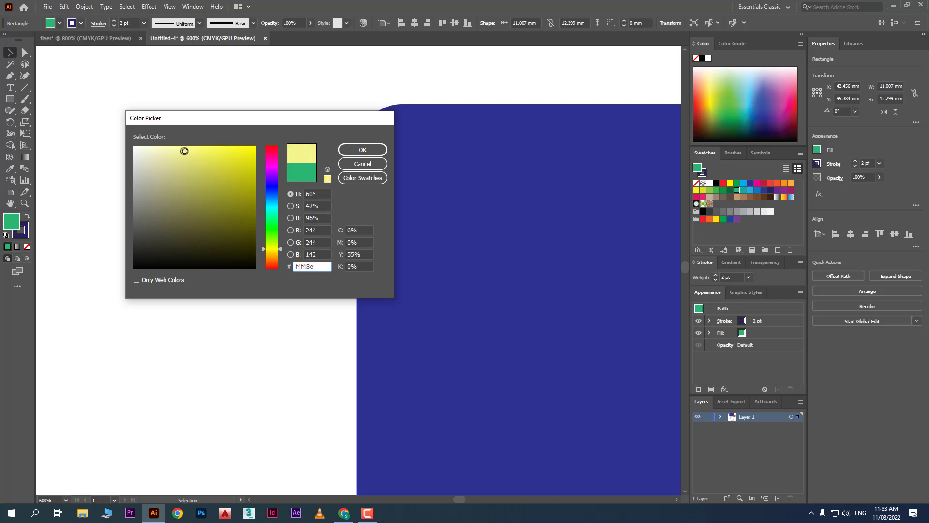
left_click_drag(185, 151, 160, 144)
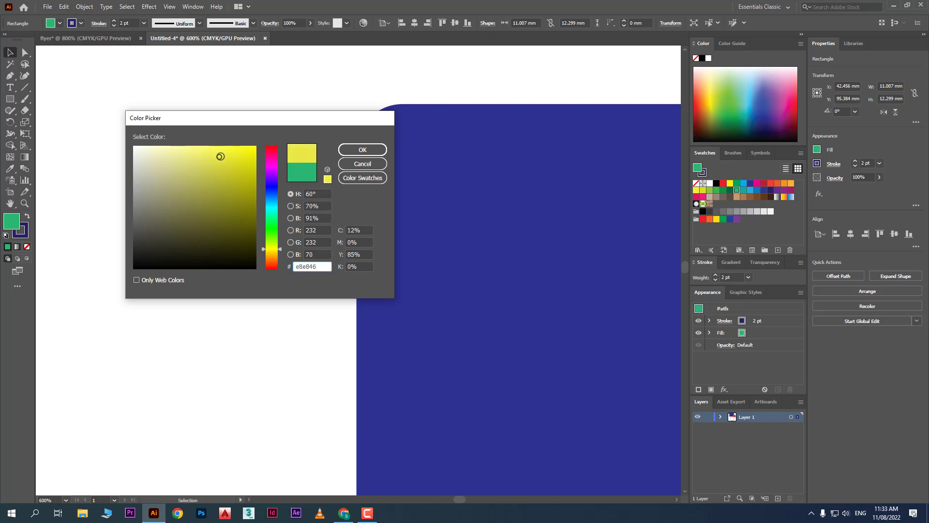
left_click(301, 173)
left_click(175, 145)
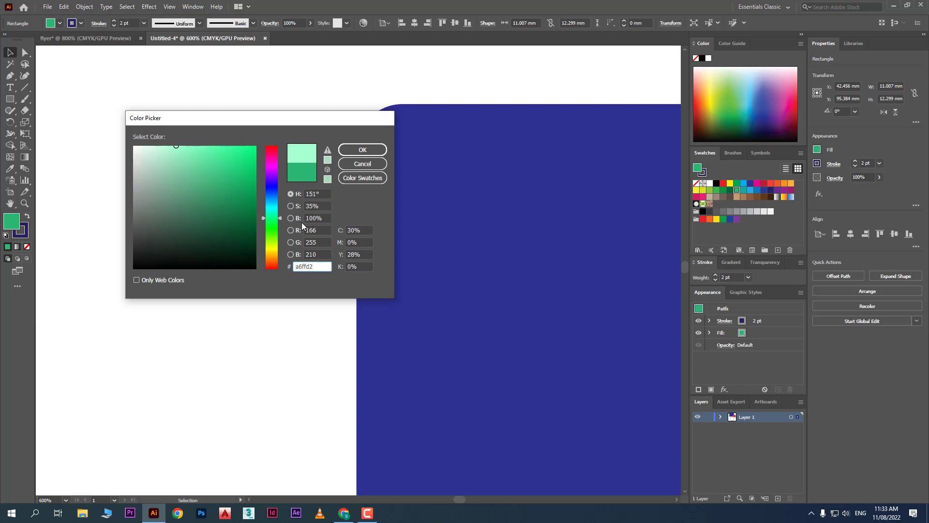
left_click(323, 194)
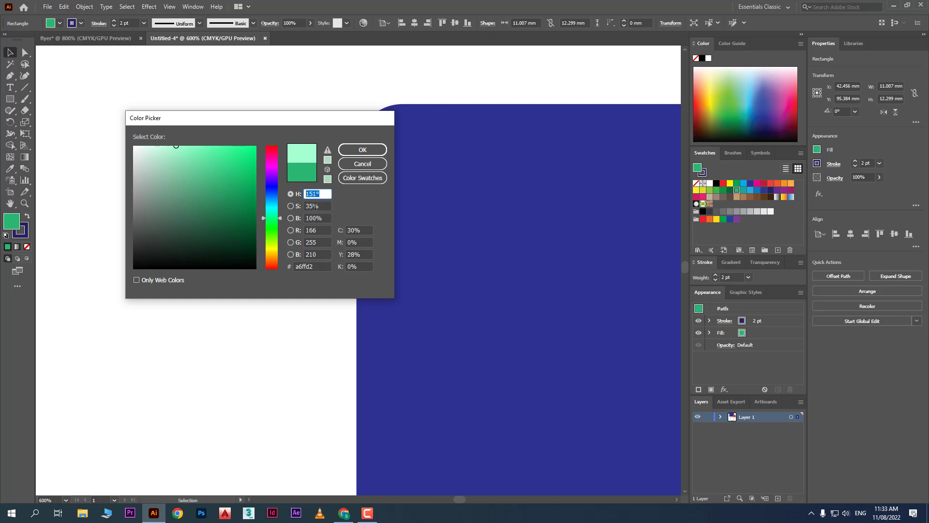
left_click(316, 206)
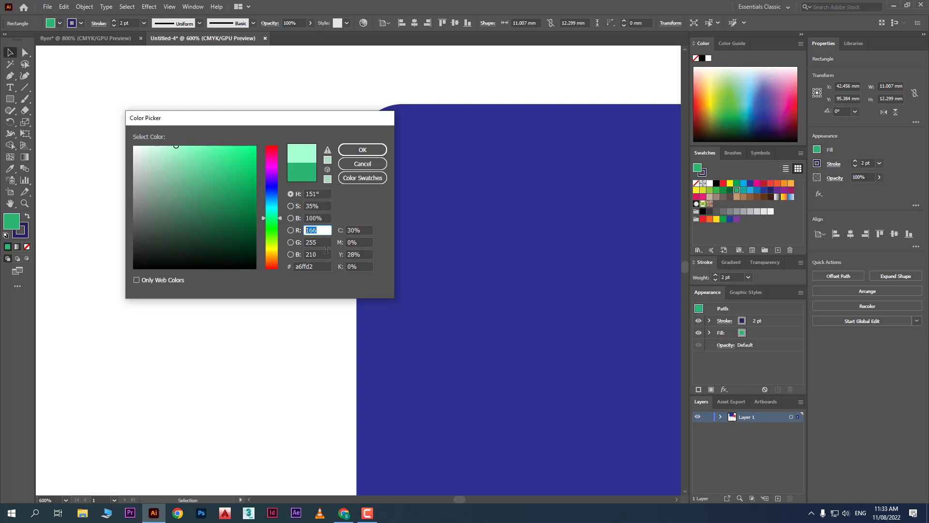
left_click(354, 230)
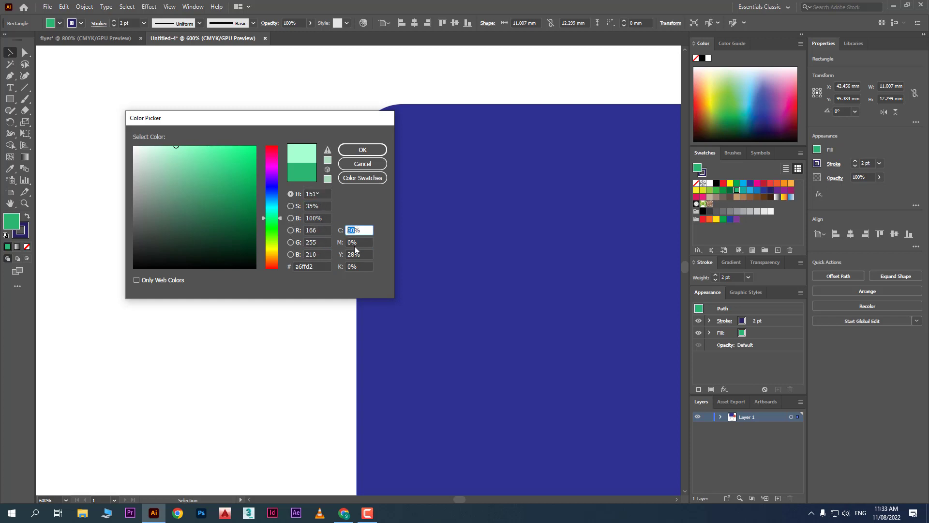
Copy the a6ffd2 hex code and confirm the mint fill
left_click(320, 264)
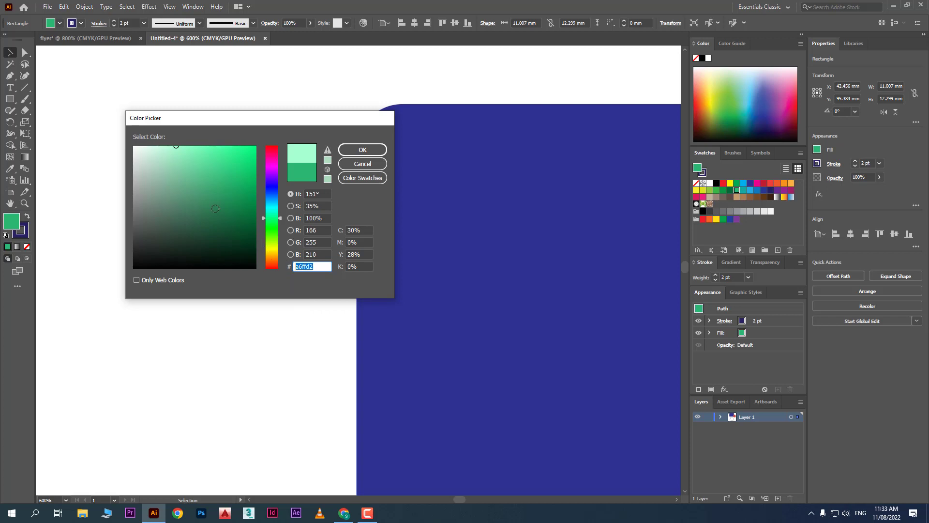
left_click(322, 267)
right_click(308, 268)
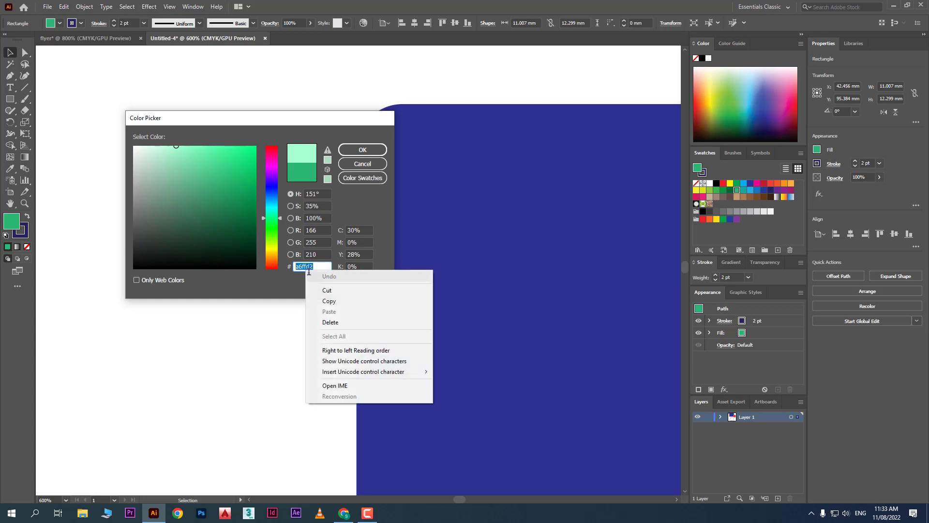
left_click(330, 301)
left_click(362, 149)
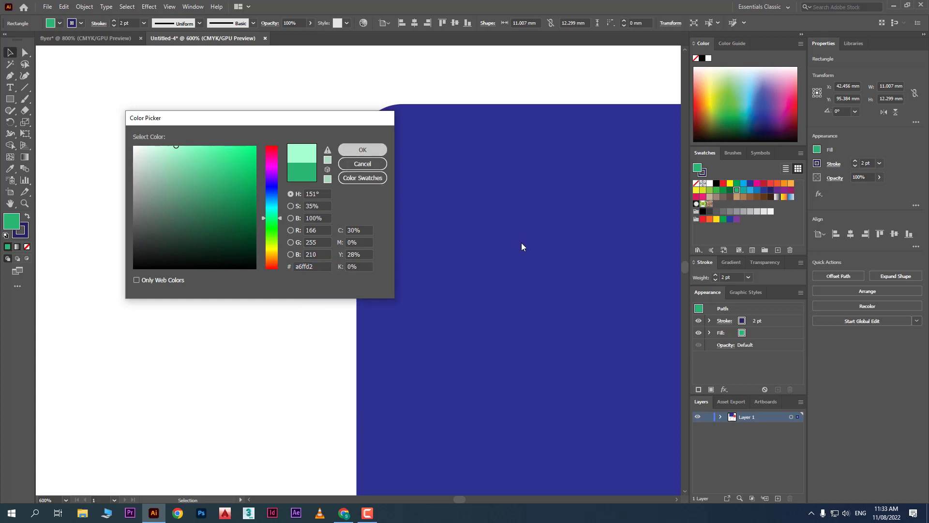
left_click(361, 353)
left_click(238, 354)
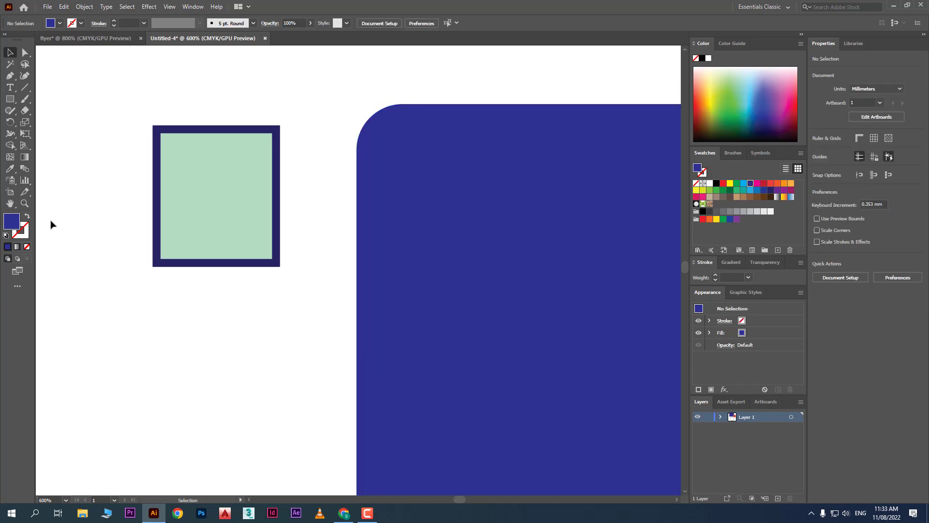
Draw a new rectangle below the mint square and fill it with pasted a6ffd2
left_click(10, 99)
left_click_drag(131, 321, 261, 465)
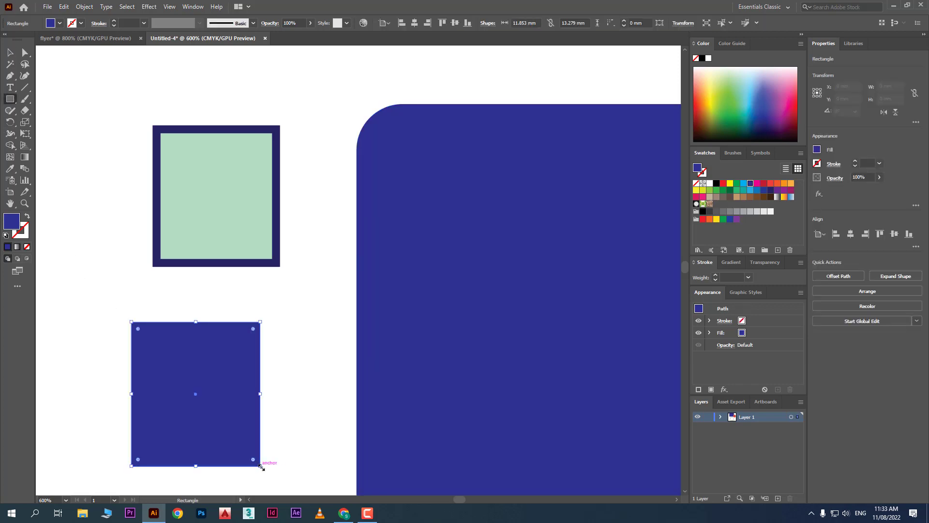
double_click(12, 222)
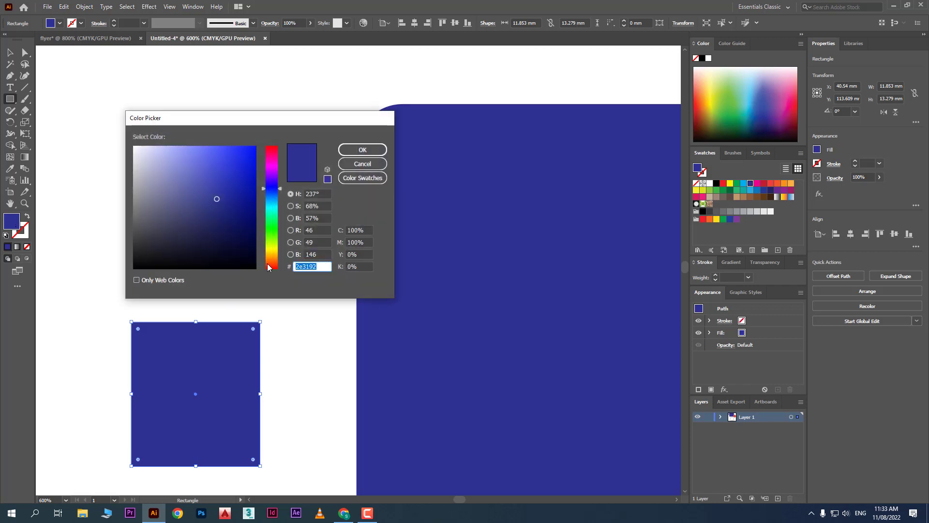
key("ctrl+v")
left_click(363, 150)
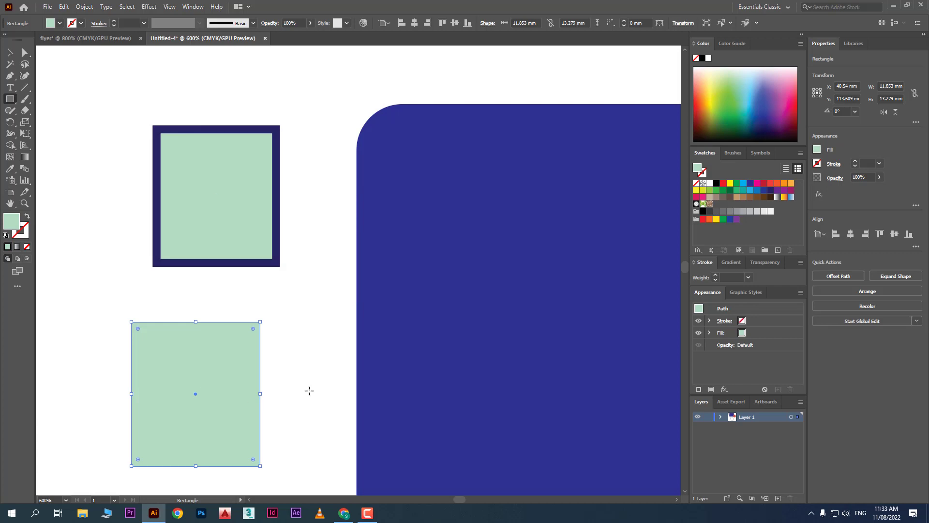
Set the new square's outline to dark green #285b06 in the Color Picker
double_click(25, 239)
mouse_move(283, 219)
left_mouse_down()
mouse_move(276, 244)
mouse_move(276, 236)
left_mouse_up()
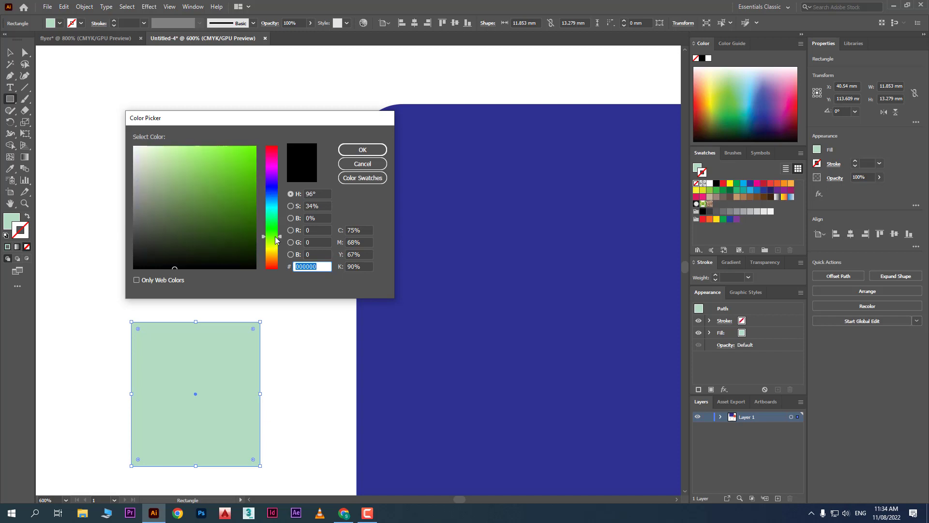
left_click(248, 225)
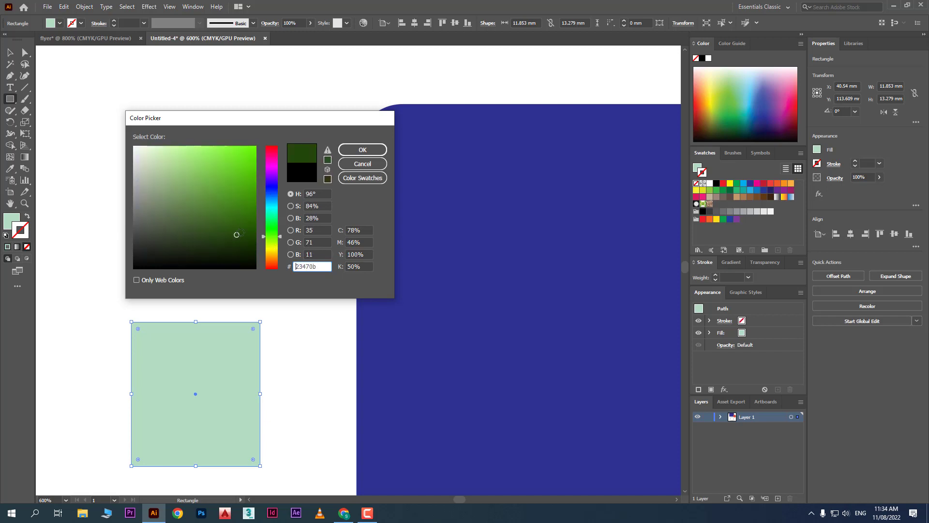
left_click(363, 150)
Swap the square to a dark green fill with a mint outline, then drag it right
scroll(217, 266, "down", 2)
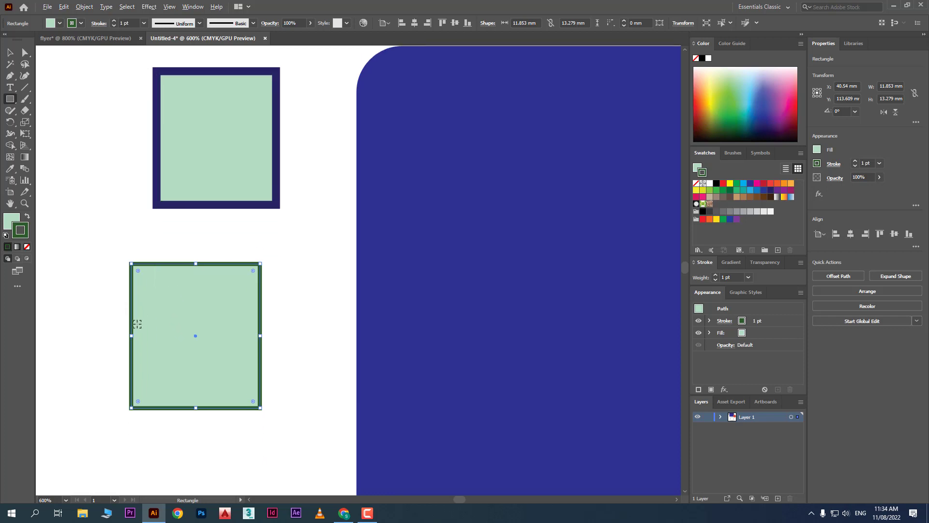
scroll(140, 321, "up", 3)
scroll(137, 323, "down", 2)
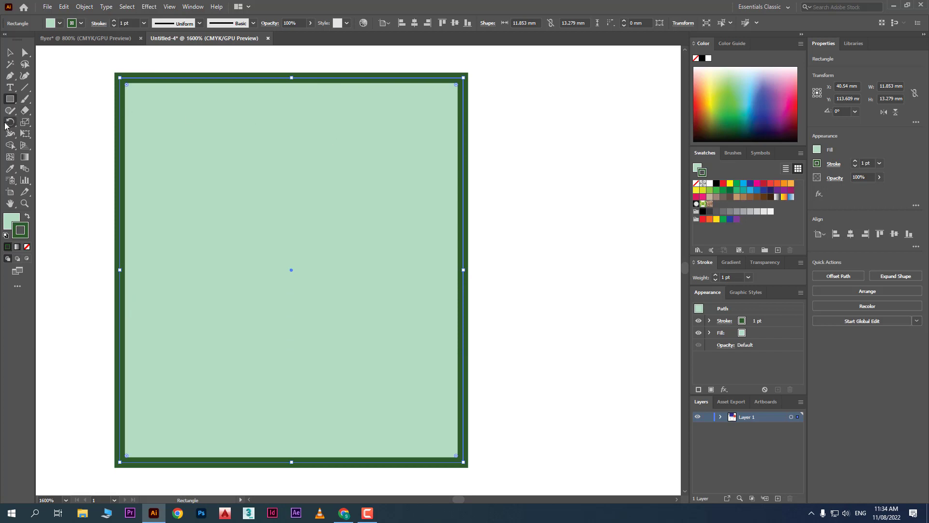
left_click(28, 217)
left_click(29, 218)
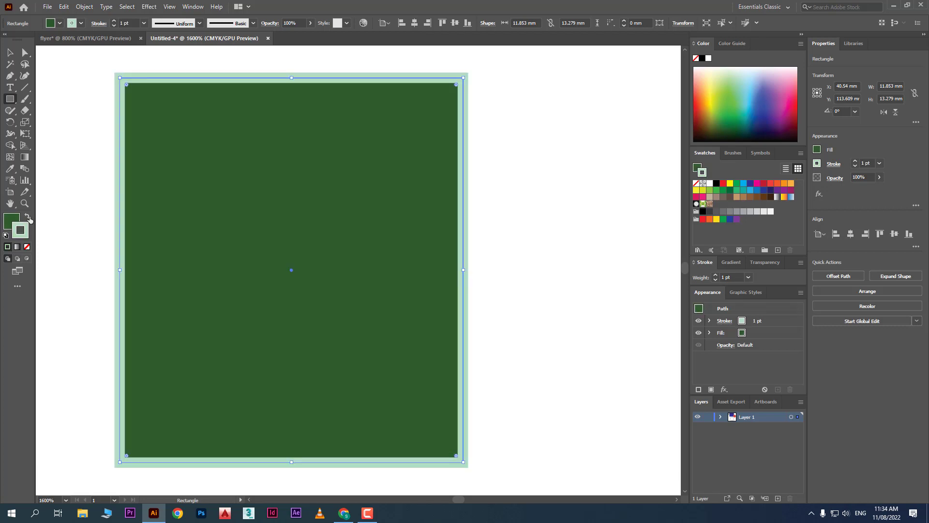
left_click(28, 218)
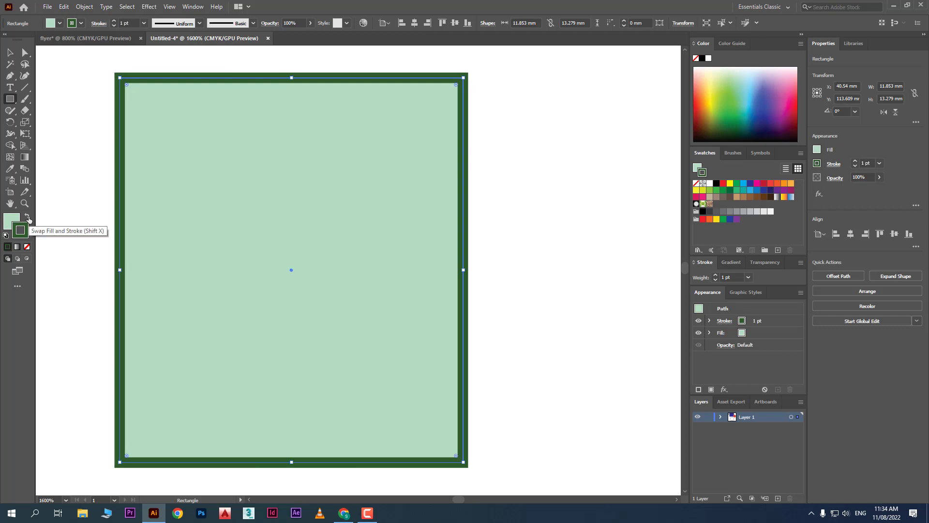
key("shift+x")
key("shift+x")
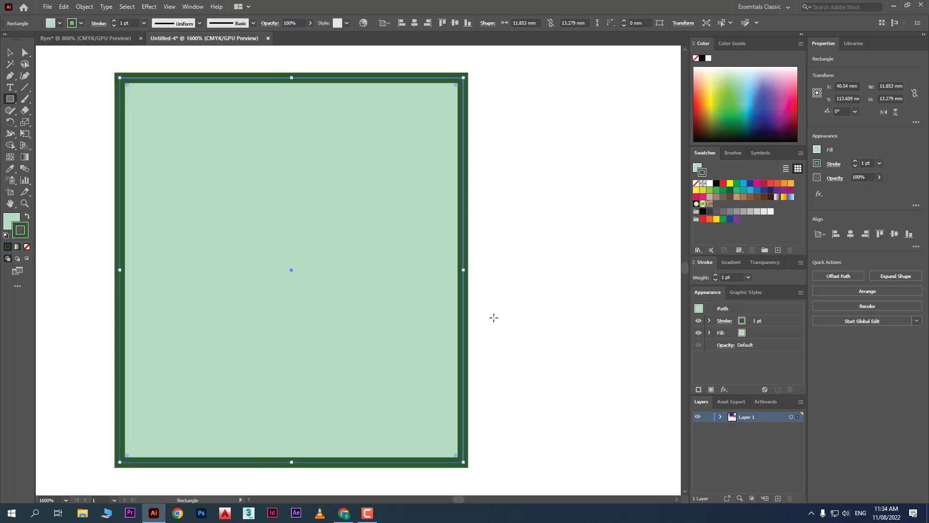
key("shift+x")
key("shift+x")
key("shift+x")
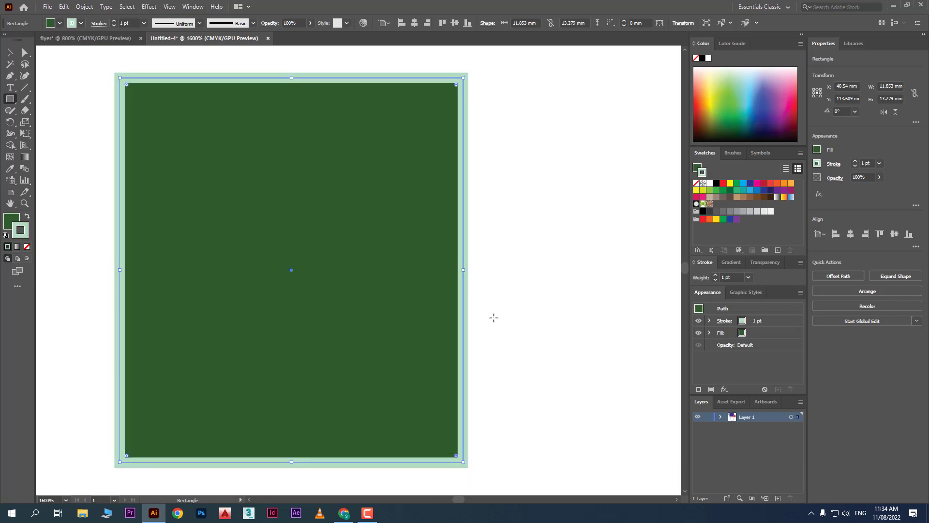
key("v")
left_click_drag(400, 178, 546, 179)
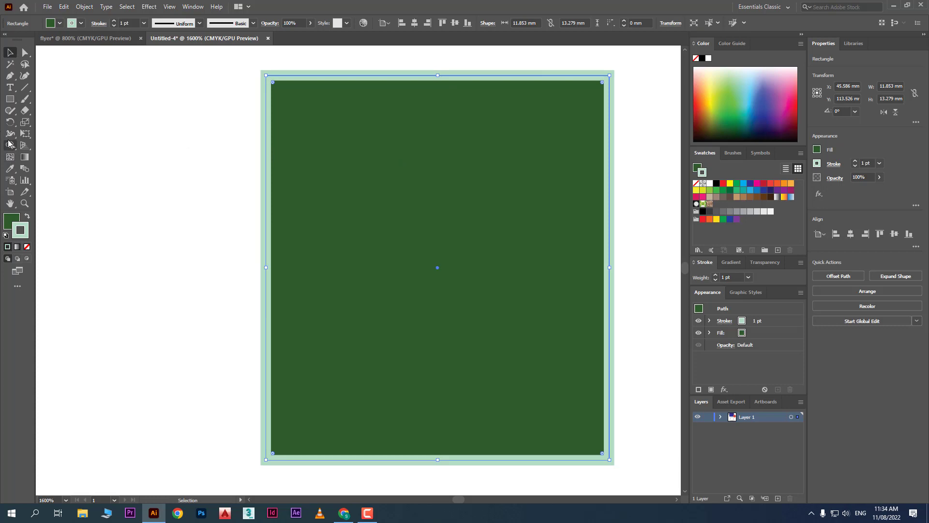
Draw three practice rectangles, resetting them to default white fill and black outline
left_click(10, 99)
left_click_drag(103, 97, 247, 348)
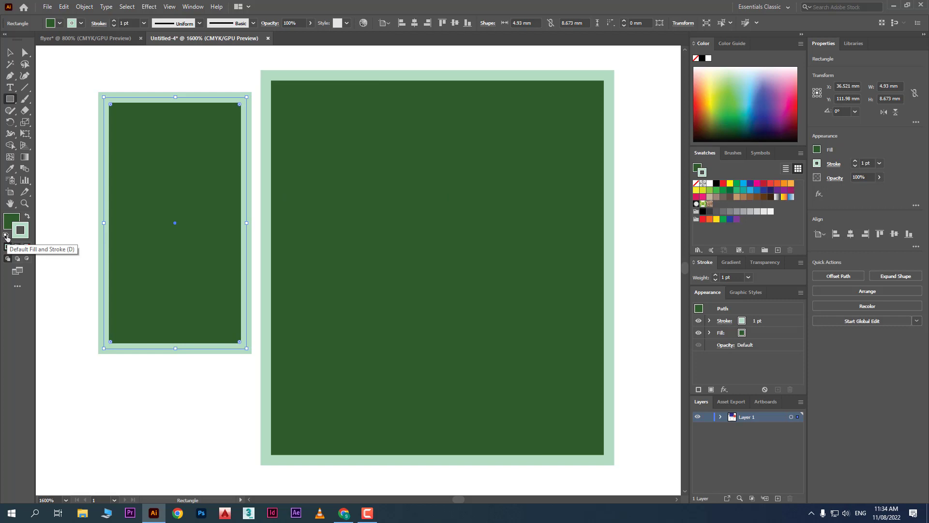
left_click(6, 236)
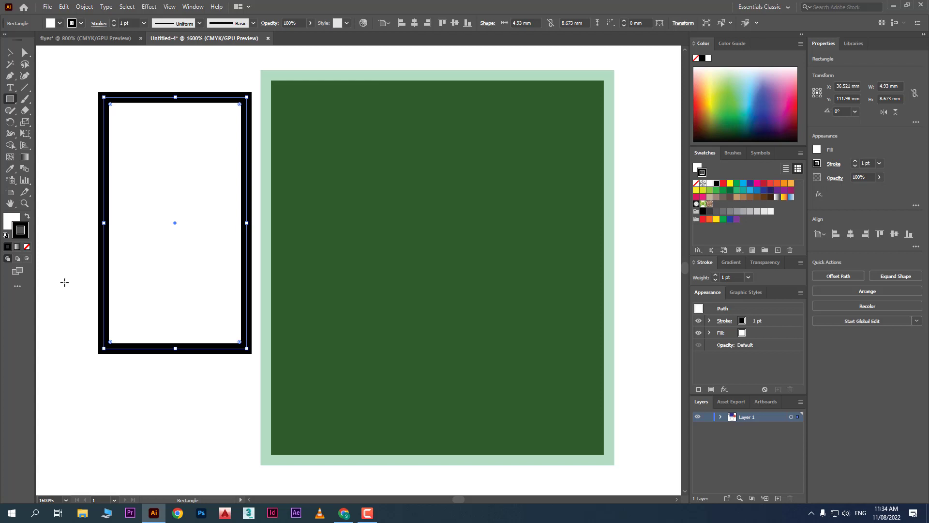
left_click_drag(75, 374, 175, 449)
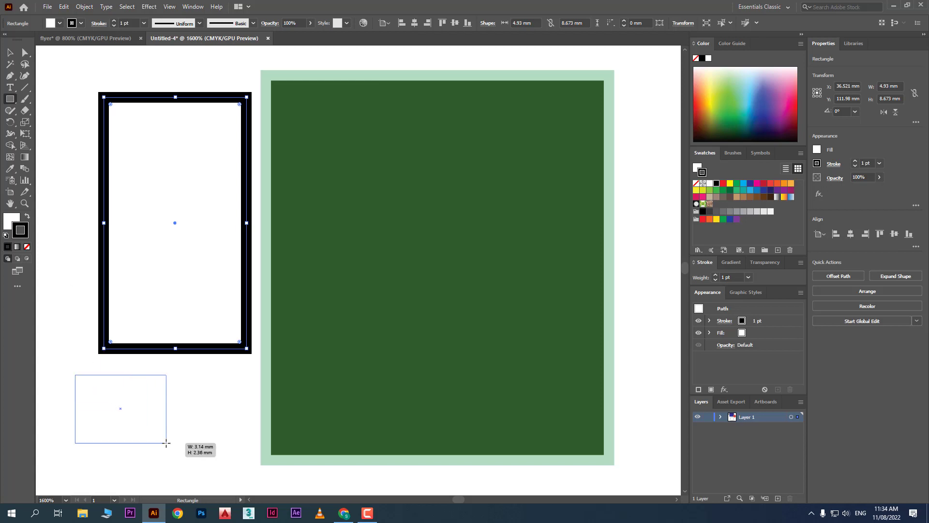
left_click_drag(655, 165, 444, 348)
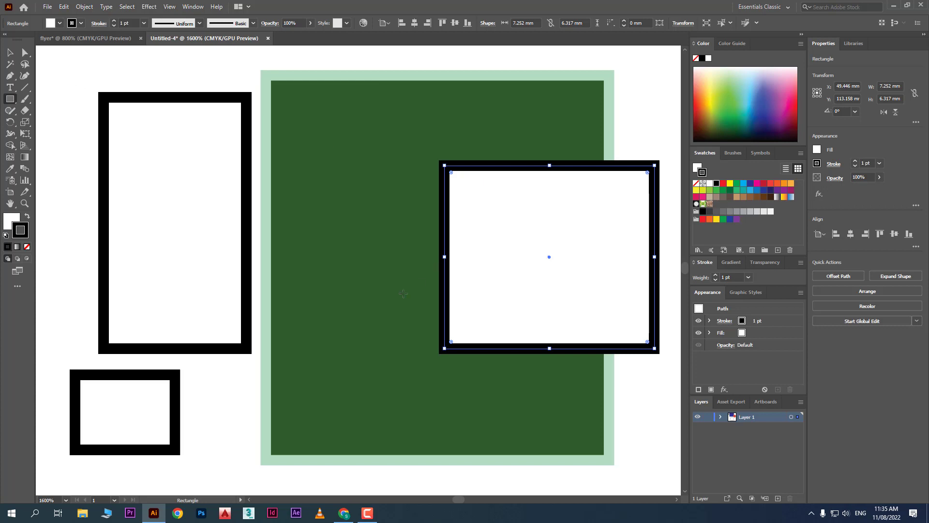
Marquee-select all the practice shapes and delete them
left_click(10, 52)
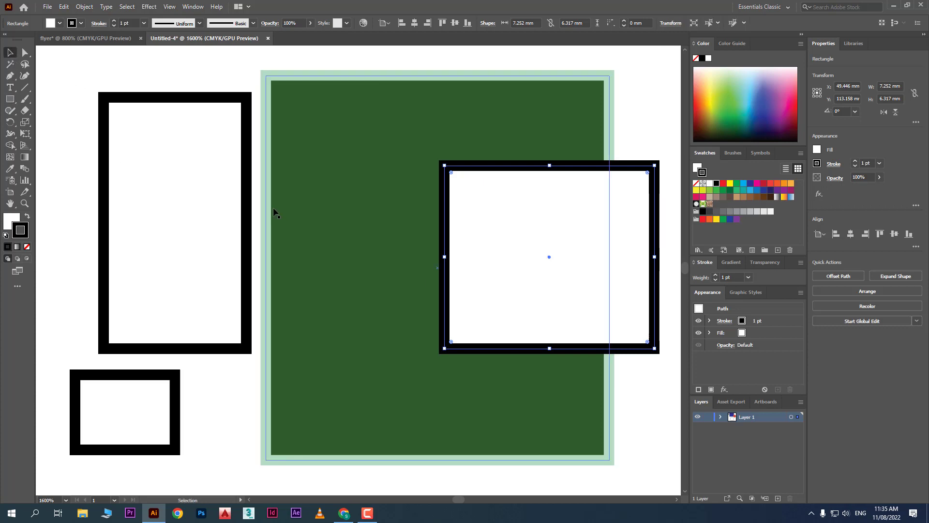
scroll(274, 212, "down", 3)
scroll(261, 189, "down", 1)
scroll(276, 207, "down", 2)
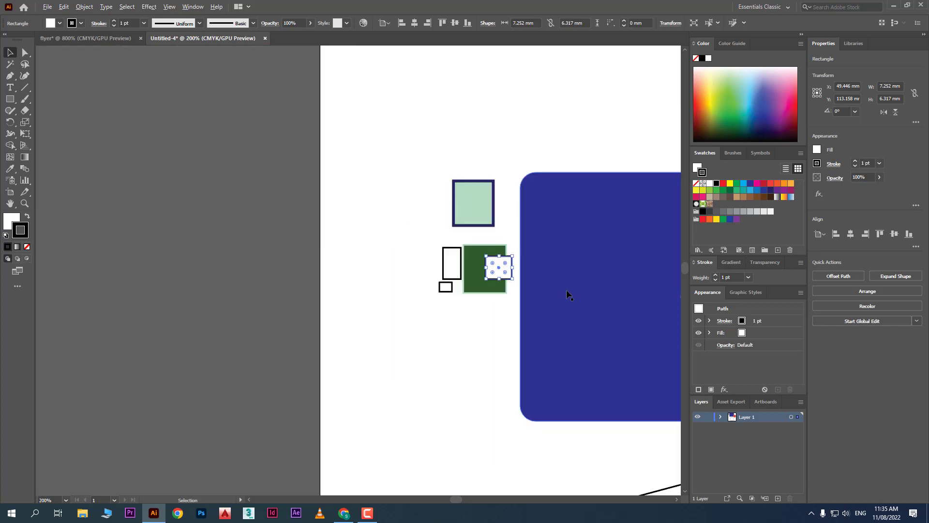
left_click_drag(387, 155, 677, 384)
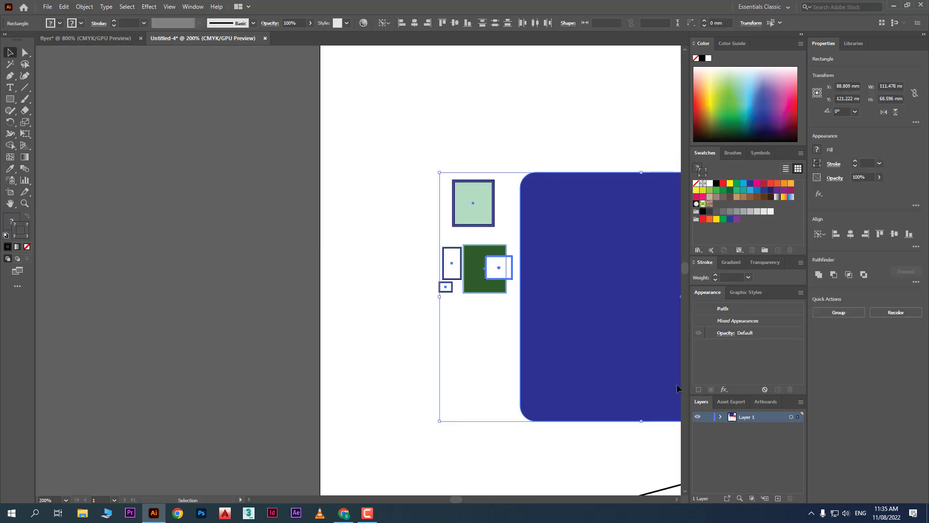
key("Delete")
scroll(139, 214, "down", 2)
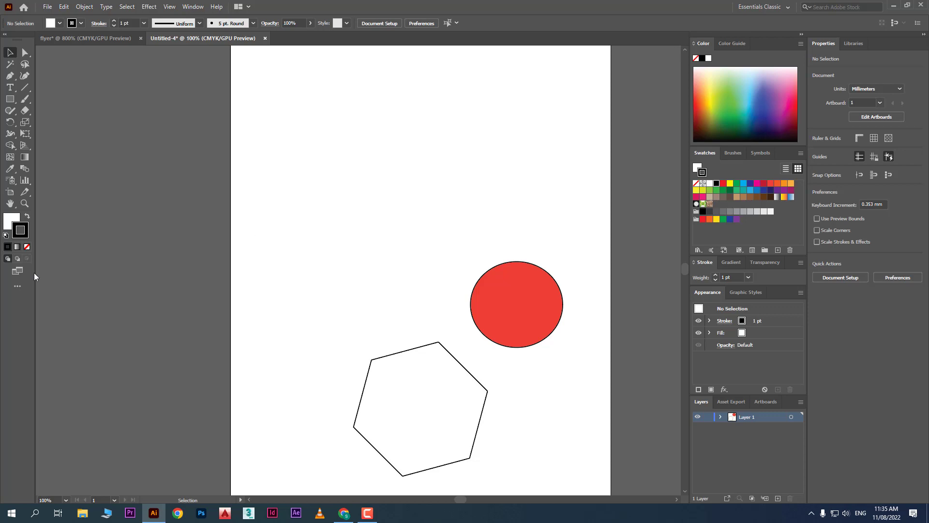
Move the red circle up and to the left
left_click(485, 329)
left_click(642, 130)
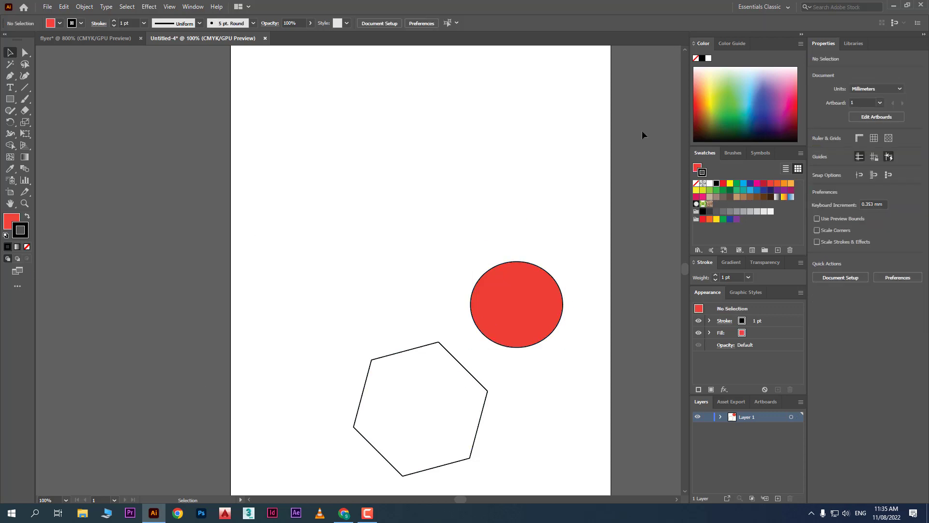
left_click_drag(547, 202, 400, 388)
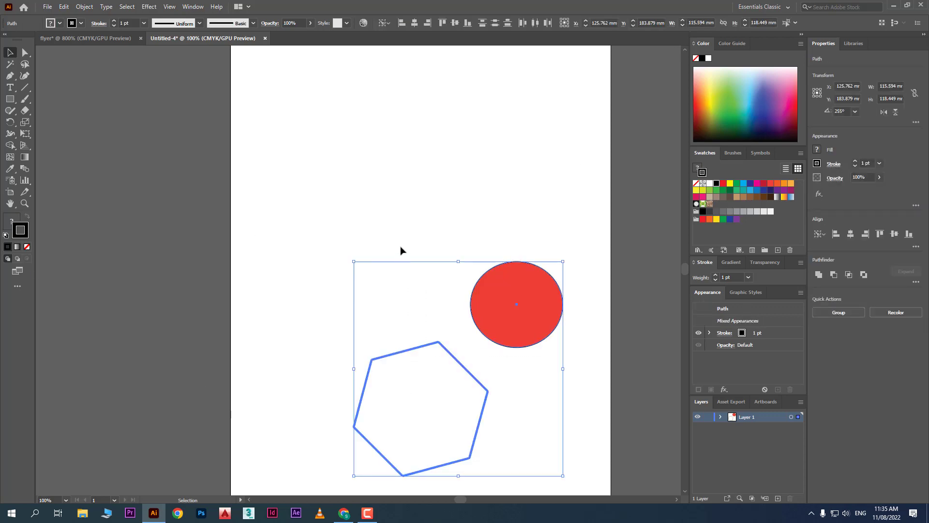
left_click(520, 367)
left_click_drag(515, 320, 492, 235)
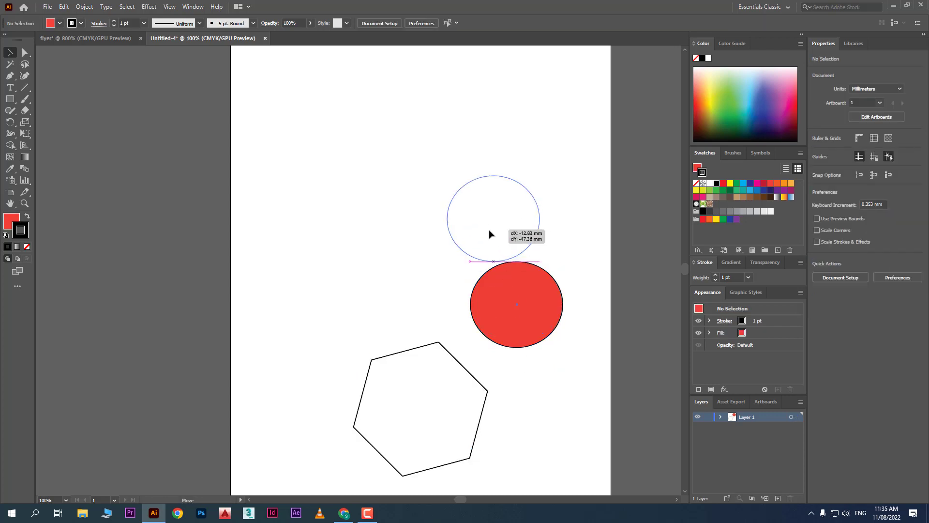
Give the hexagon a green outline and move it up-left toward the circle
left_click(442, 375)
left_click(740, 123)
left_click(557, 310)
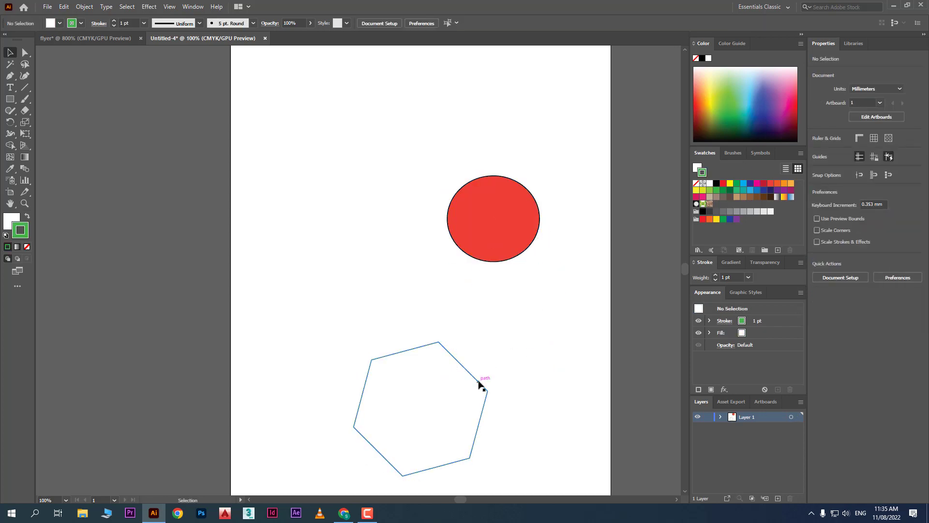
left_click_drag(481, 382, 450, 295)
left_click(520, 334)
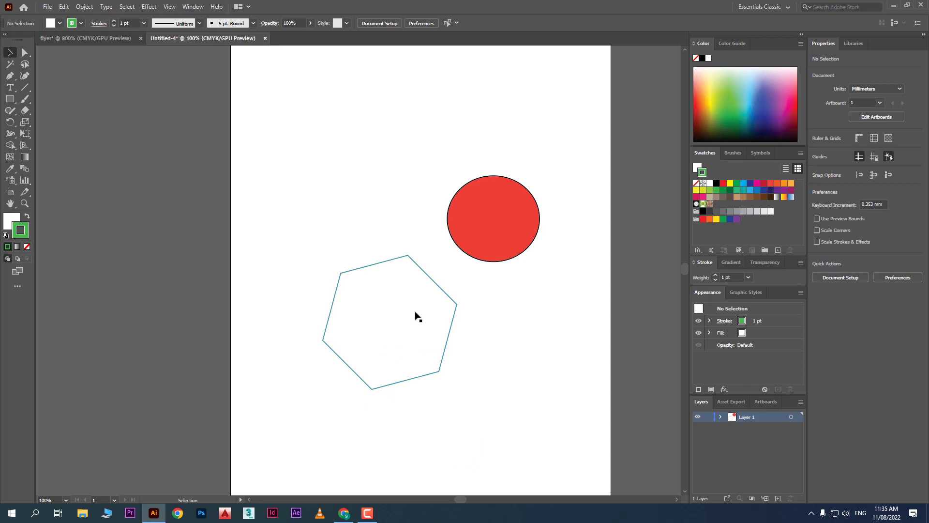
scroll(417, 315, "up", 1)
left_click(461, 285)
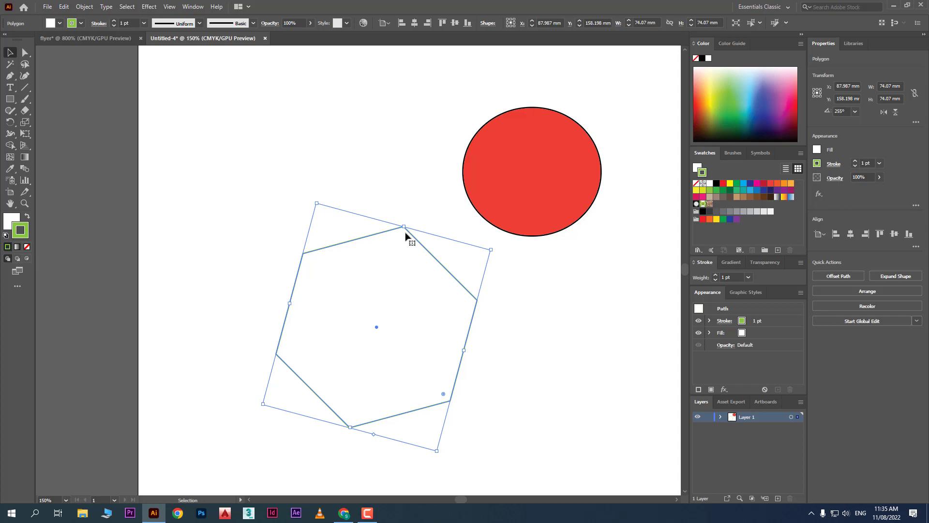
Recolour the hexagon to a green fill with a dark blue outline
left_click(11, 224)
left_click_drag(731, 108, 711, 73)
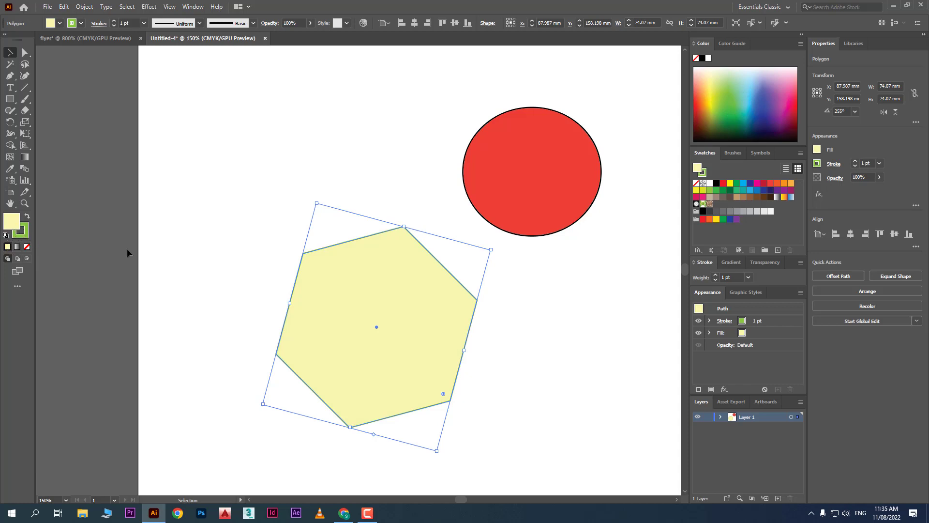
key("x")
key("x")
key("x")
left_click(772, 112)
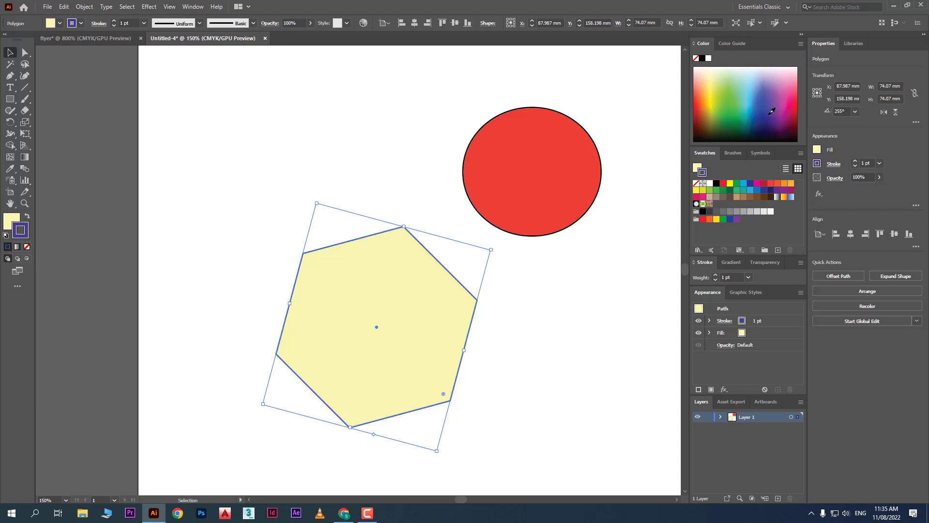
key("x")
left_click_drag(788, 87, 773, 77)
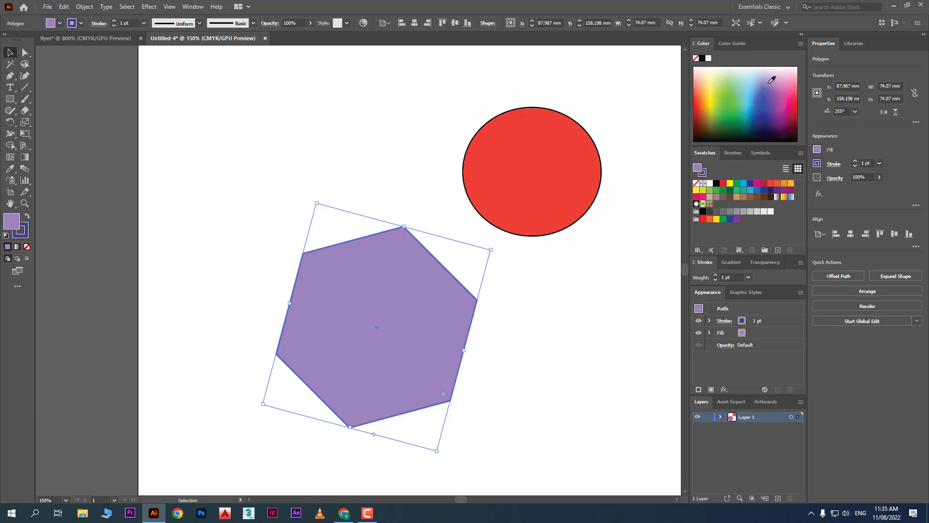
key("x")
key("x")
key("x")
key("x")
left_click(718, 114)
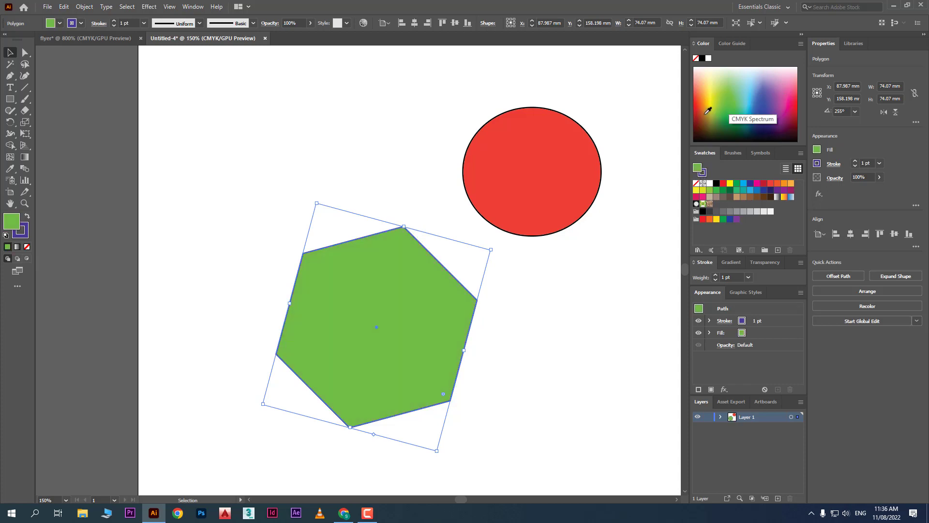
Nudge the red circle up-left, then select both the circle and the hexagon
left_click(578, 328)
left_click_drag(532, 224, 515, 194)
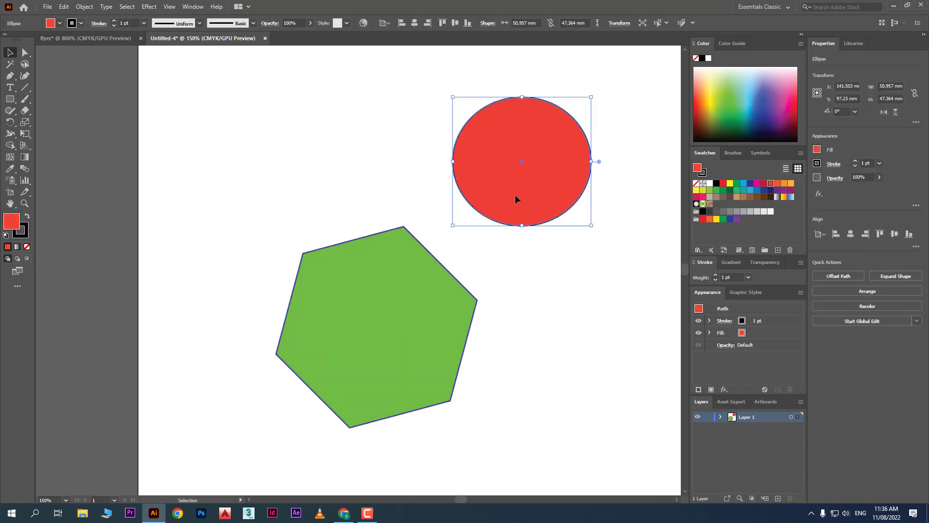
left_click(545, 269)
left_click_drag(614, 132, 402, 375)
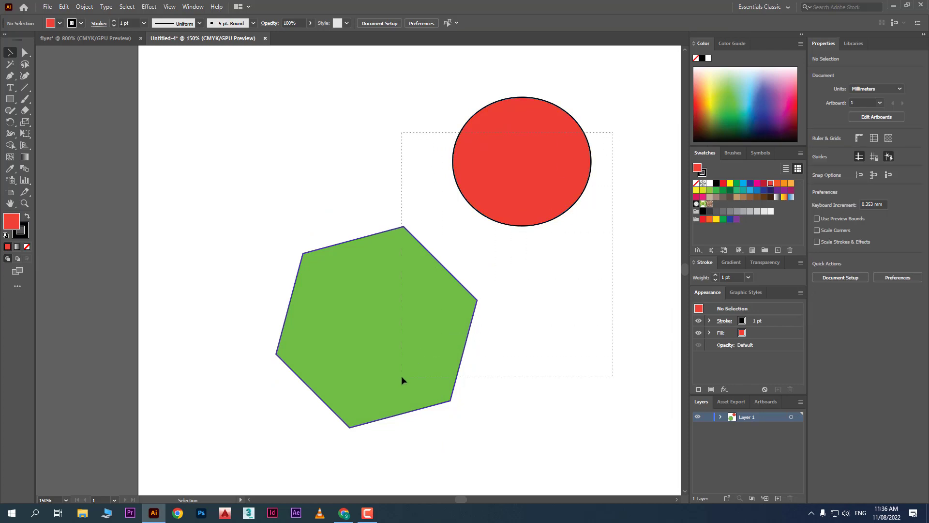
left_click(609, 348)
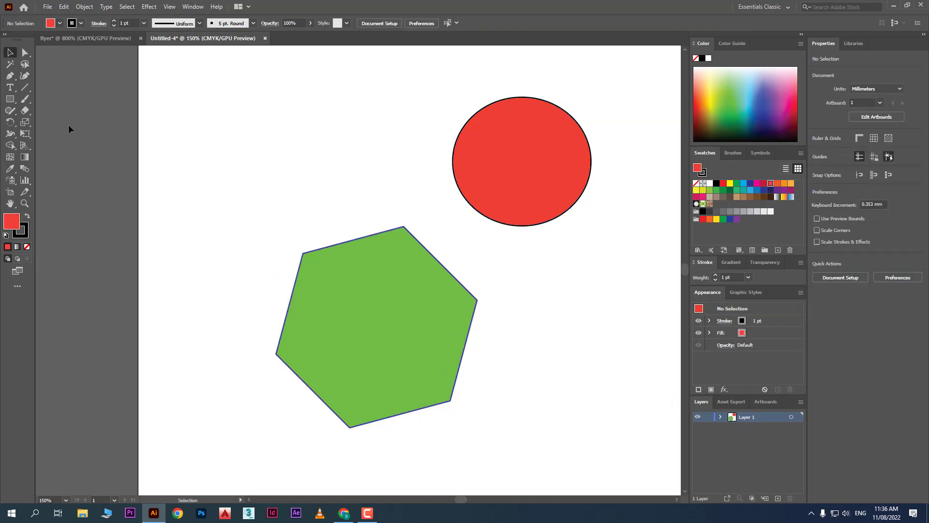
left_click(518, 183)
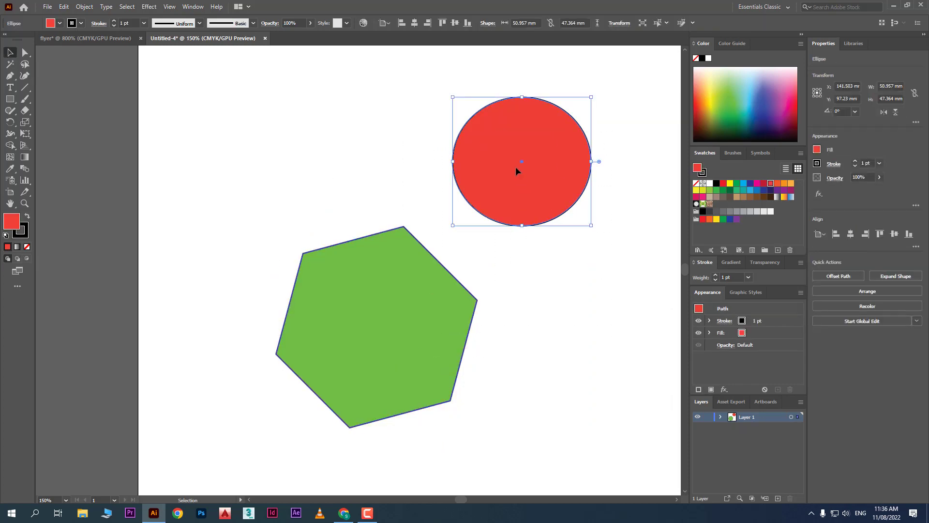
left_click(423, 307, "shift")
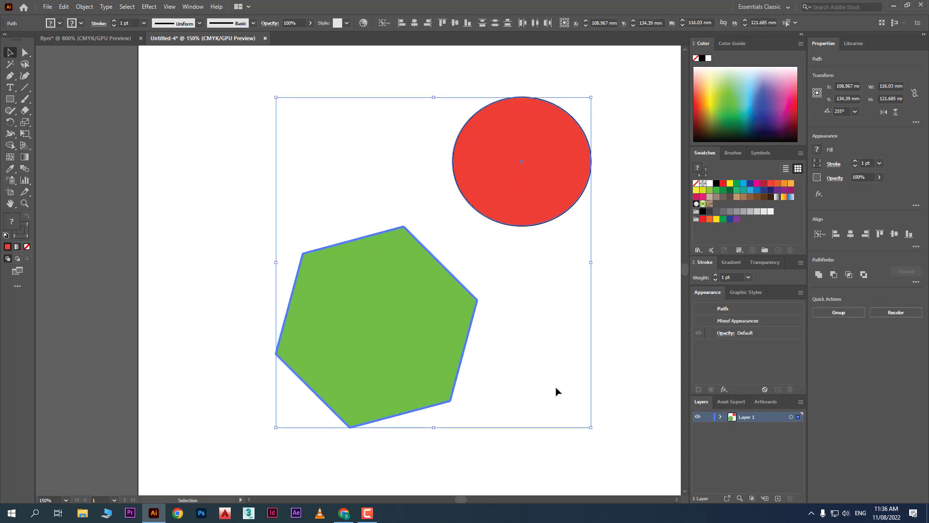
Delete the circle and hexagon, fit the page, and draw a red full-width top band
key("Delete")
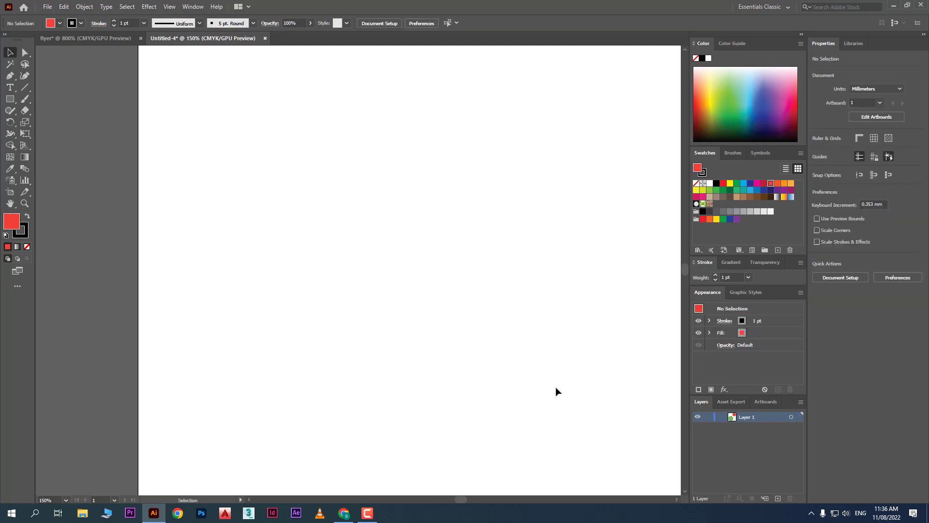
left_click(64, 499)
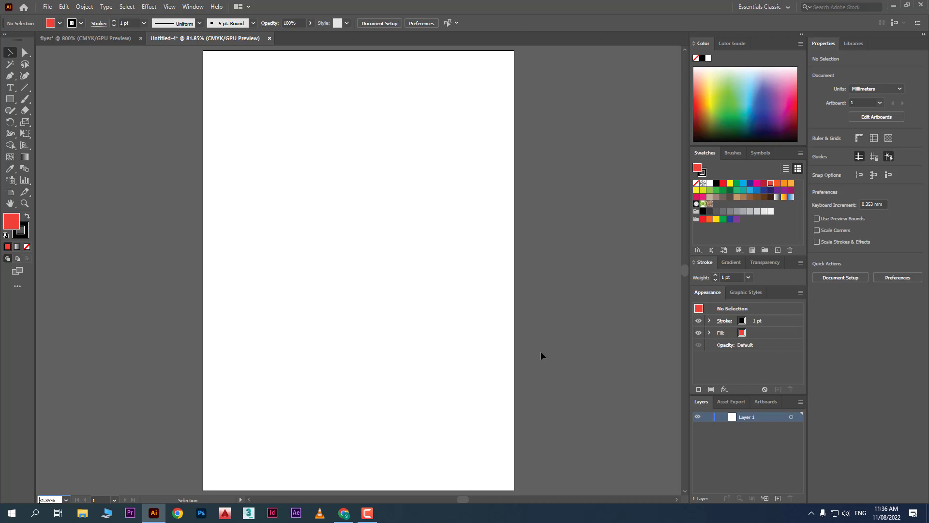
left_click(9, 99)
left_click_drag(203, 51, 514, 133)
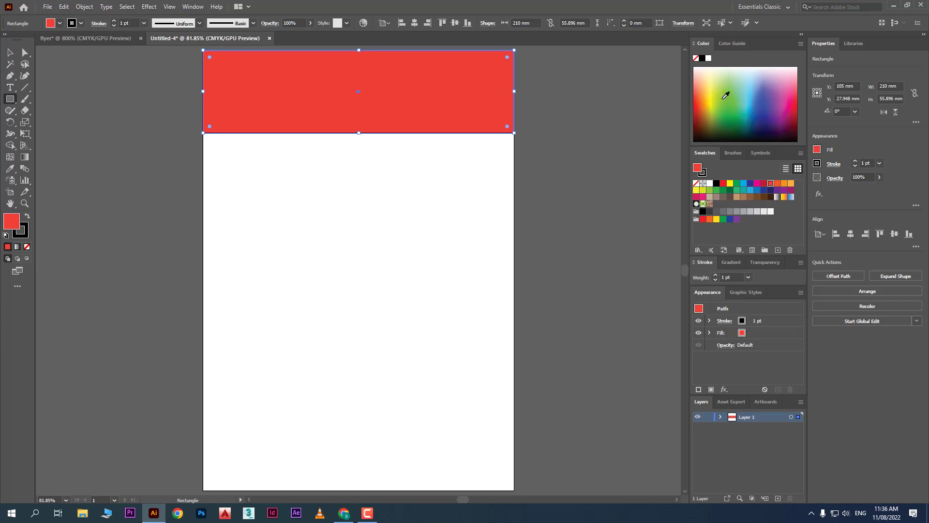
Fill the top band pale cream and set its stroke to None
left_click_drag(715, 77, 712, 74)
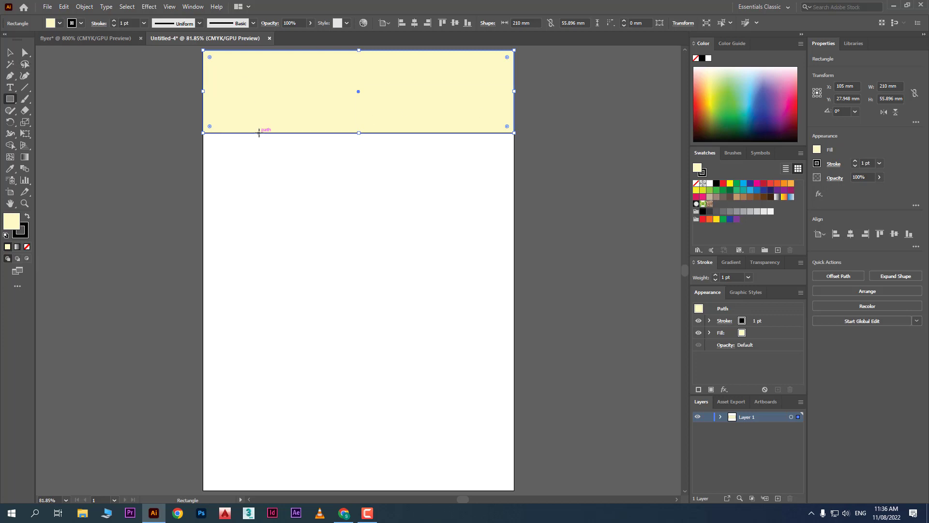
left_click(80, 23)
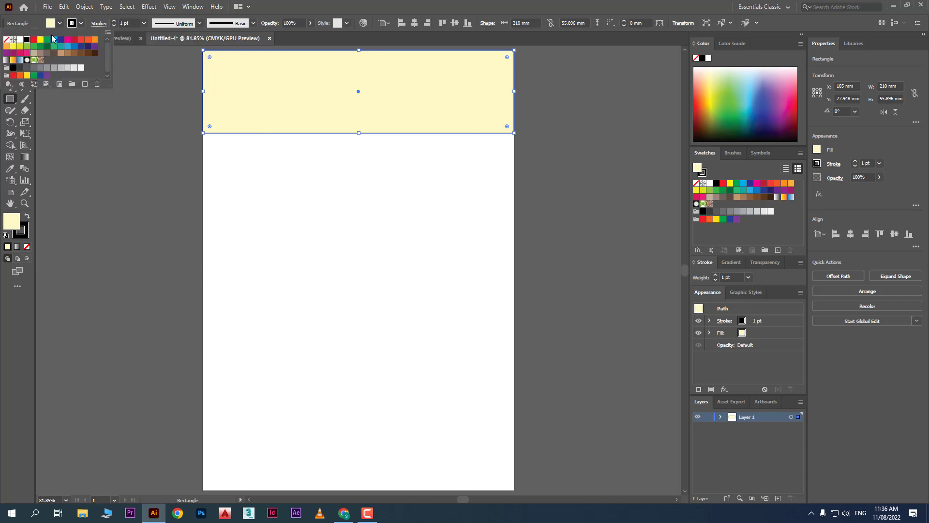
left_click(6, 39)
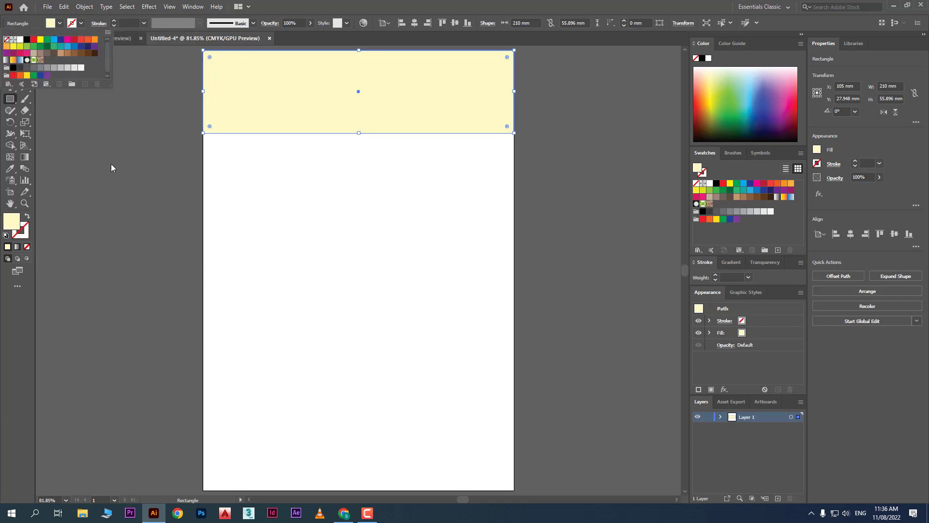
key("Escape")
Draw a maroon strip along the lower left half of the cream band
key("v")
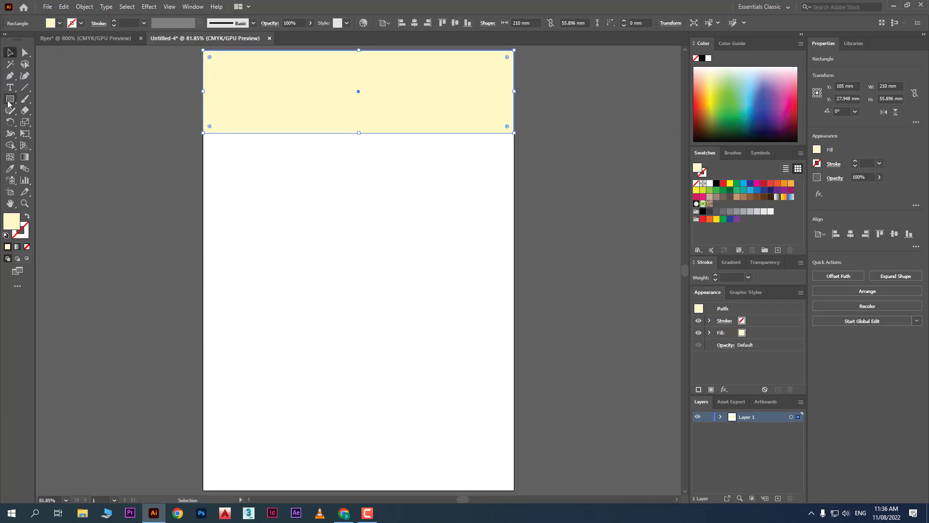
left_click(10, 99)
left_click_drag(203, 102, 359, 128)
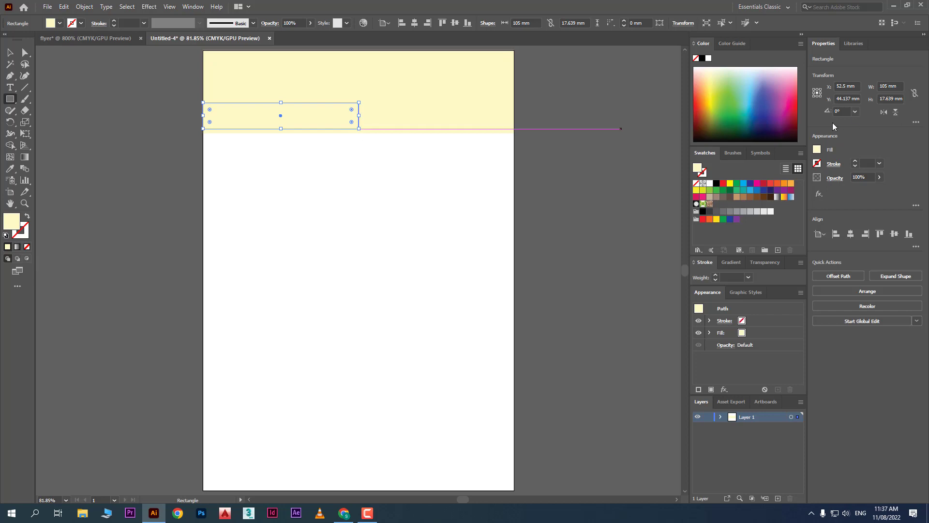
left_click(788, 123)
left_click_drag(790, 121, 790, 117)
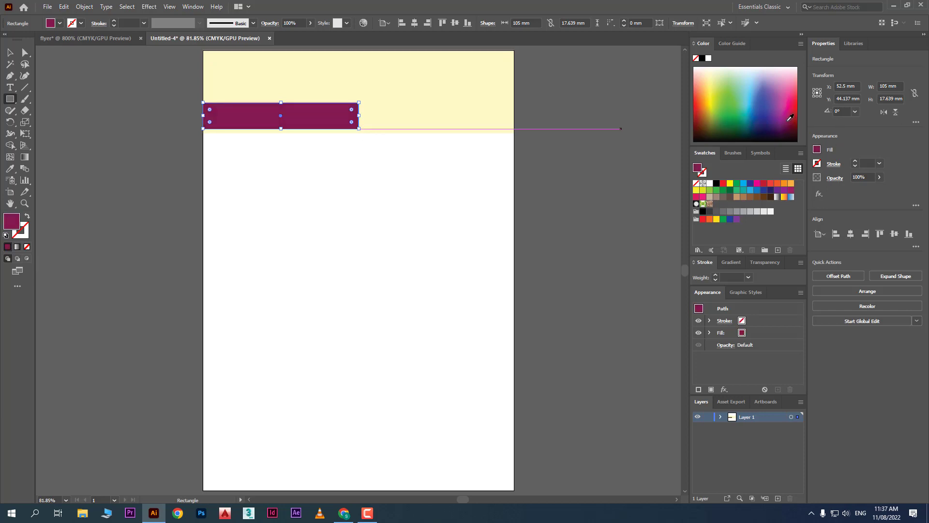
Copy the maroon strip and paste a duplicate onto the page centre
left_click(8, 52)
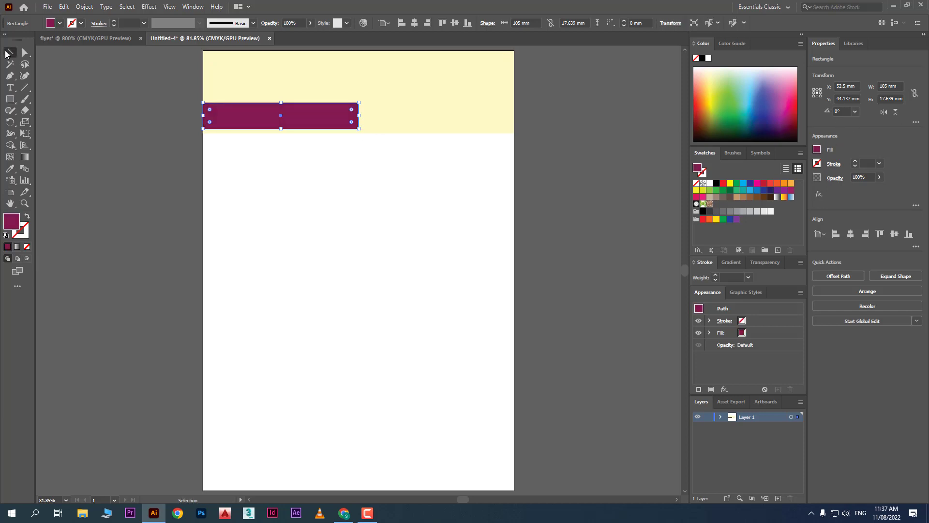
left_click(340, 191)
left_click(303, 125)
left_click(64, 7)
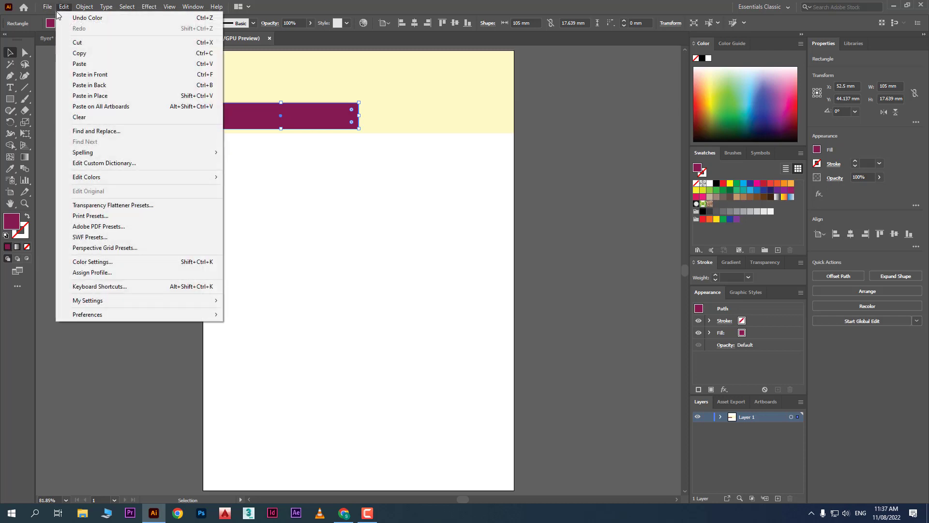
left_click(210, 53)
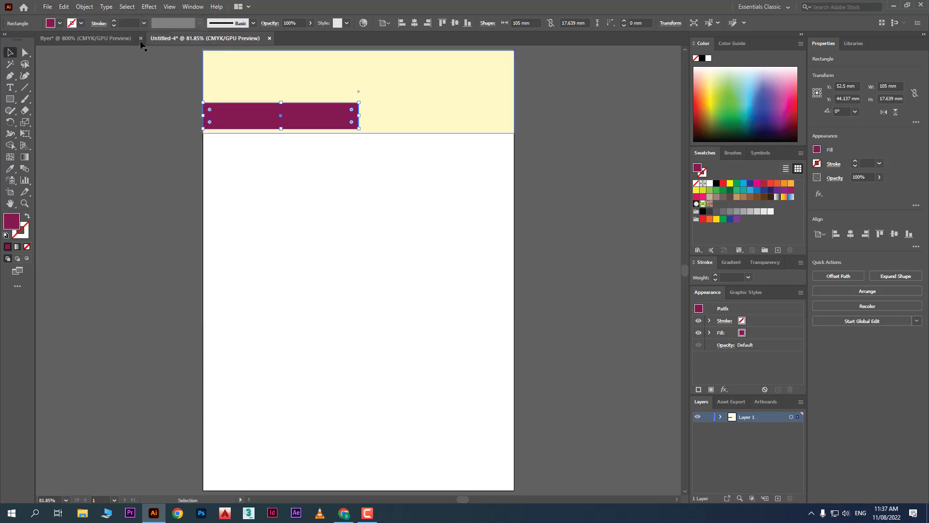
left_click(65, 9)
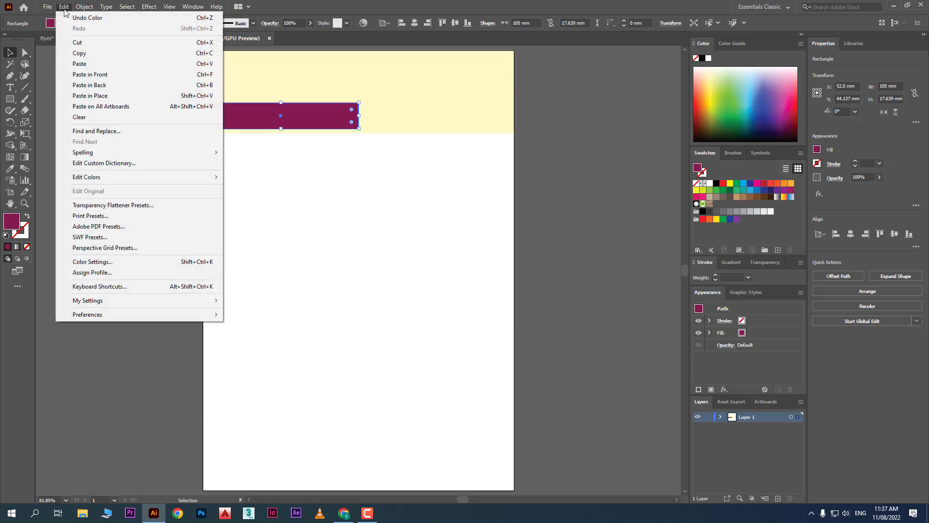
left_click(193, 64)
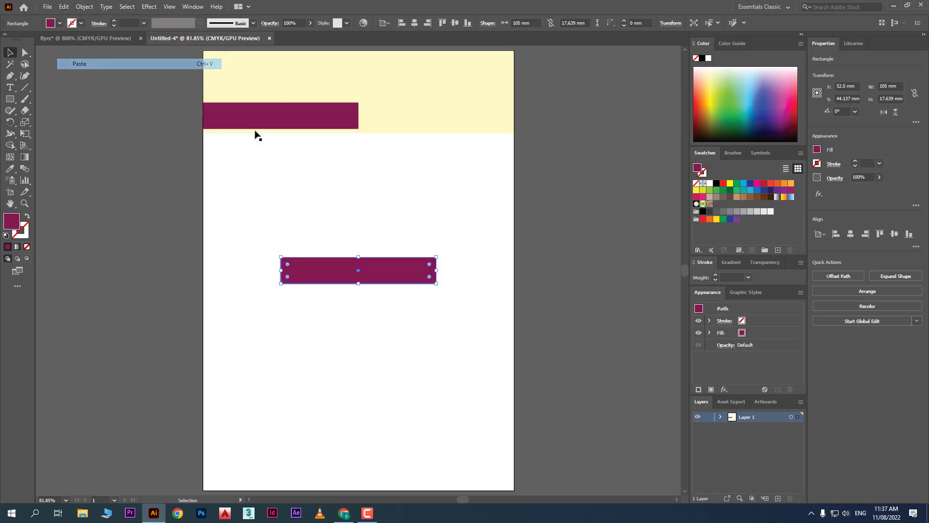
Move the pasted strip beside the first one on the right and tint it crimson
left_click(438, 210)
left_click_drag(379, 273, 457, 119)
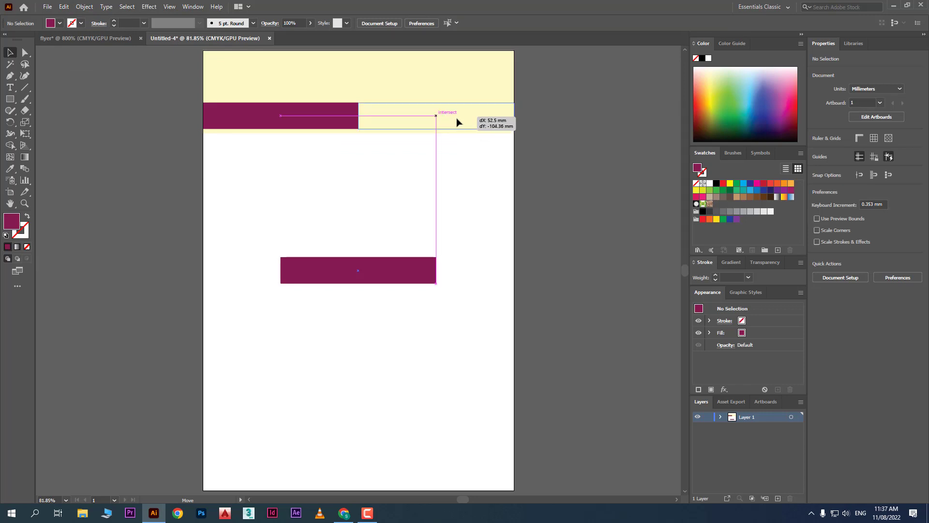
left_click_drag(457, 118, 459, 119)
mouse_move(787, 123)
left_mouse_down()
mouse_move(794, 127)
mouse_move(793, 116)
left_mouse_up()
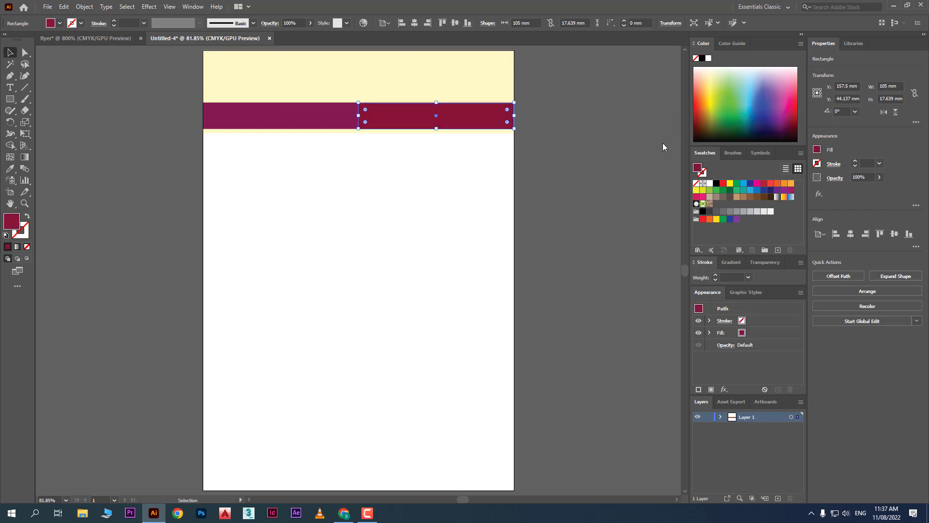
left_click(568, 191)
Delete an accidental duplicate and recolour the right strip bright pink
left_click(457, 124)
left_click(608, 233)
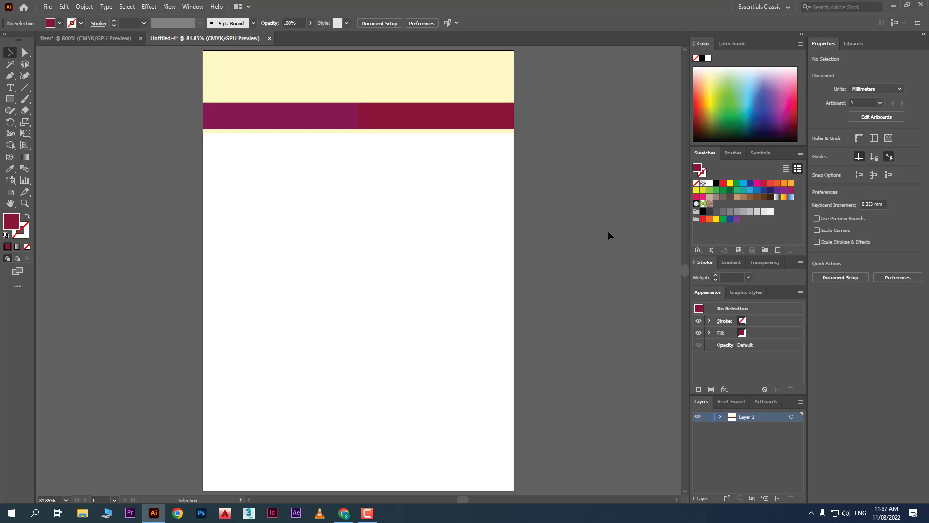
left_click(391, 116)
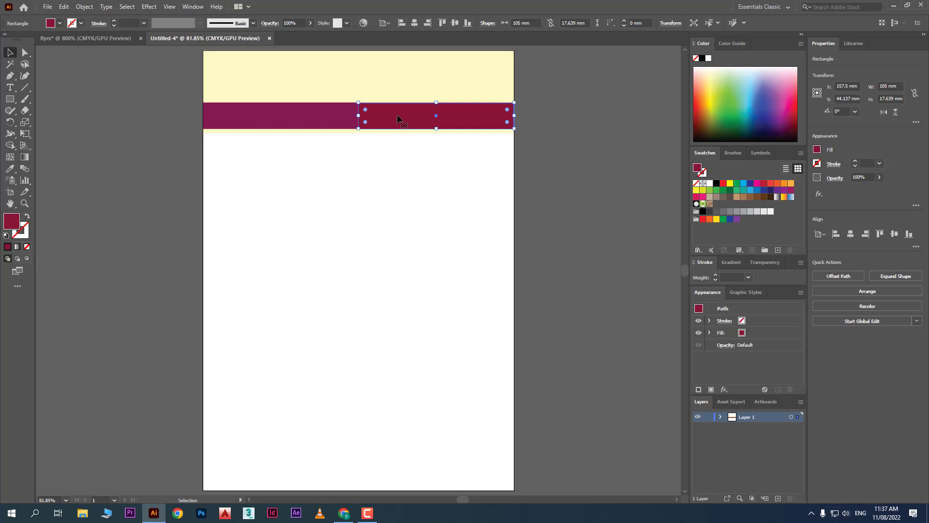
left_click_drag(397, 118, 399, 223)
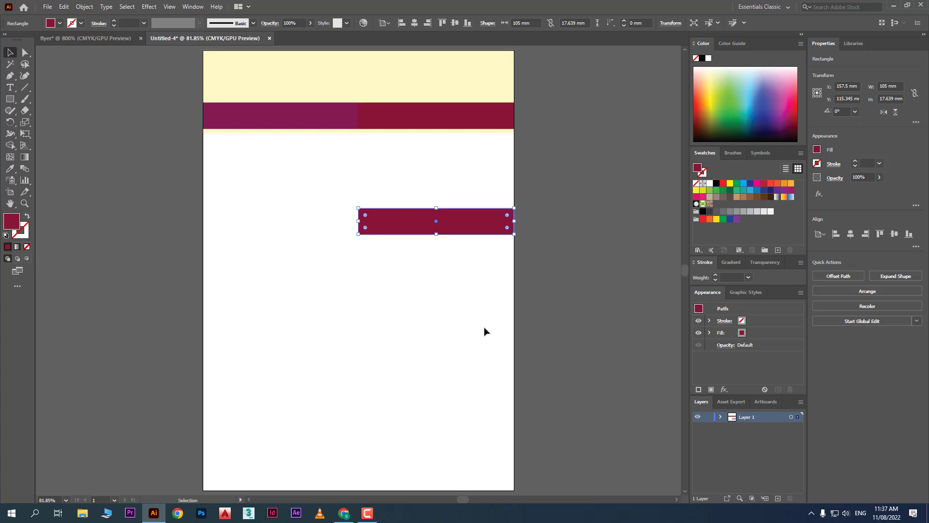
key("Delete")
left_click(430, 114)
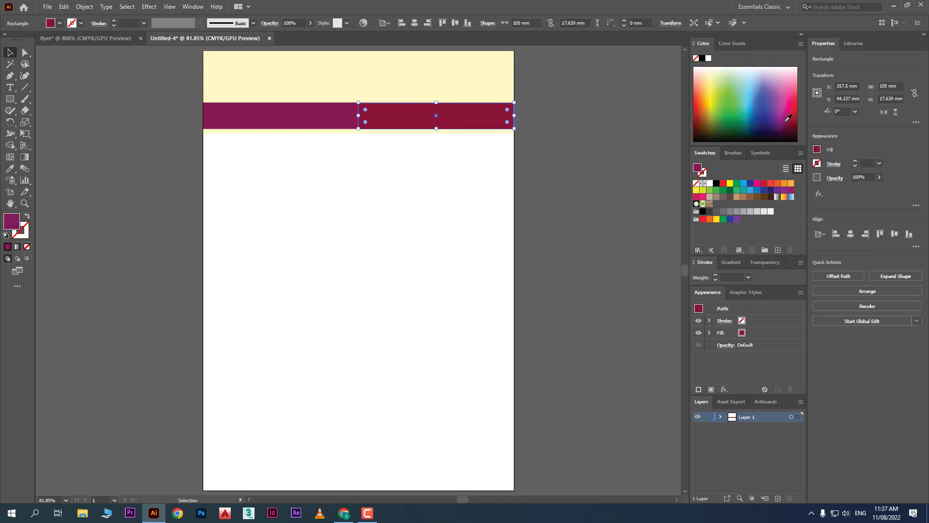
left_click_drag(788, 118, 790, 99)
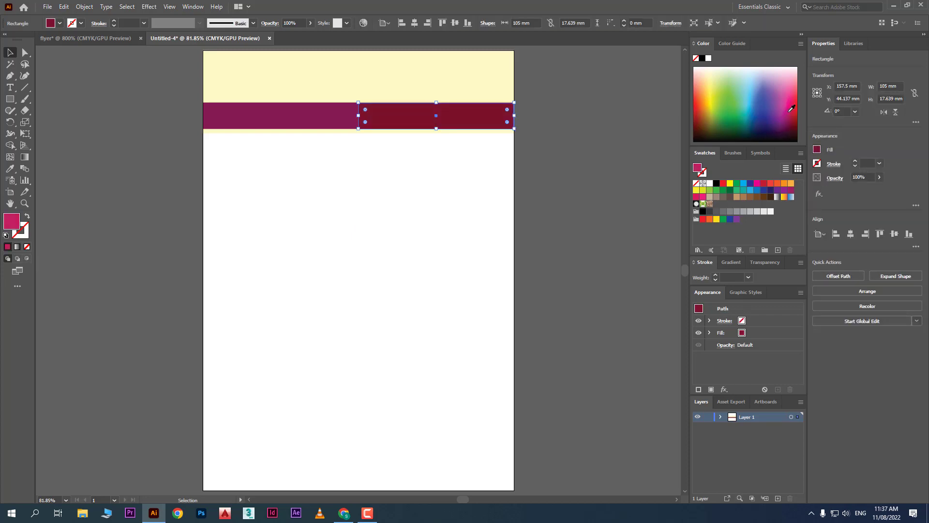
left_click(642, 160)
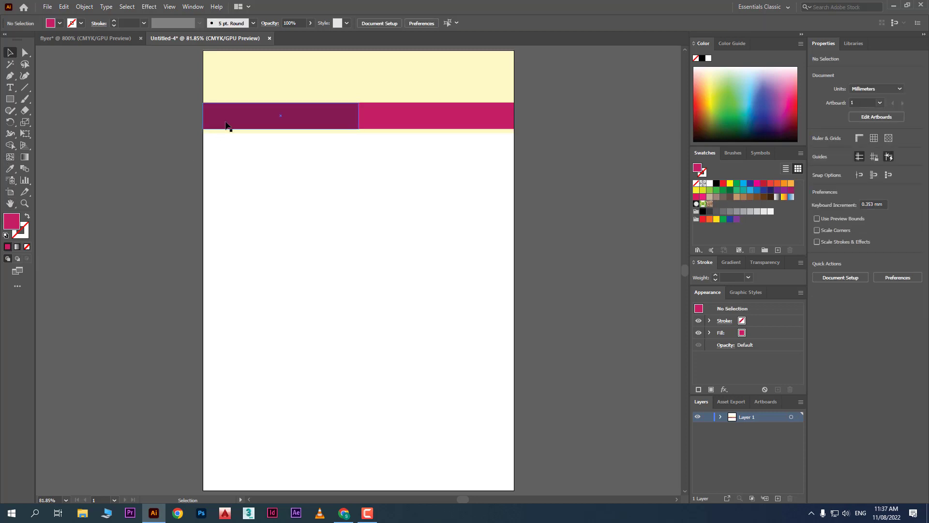
left_click(9, 99)
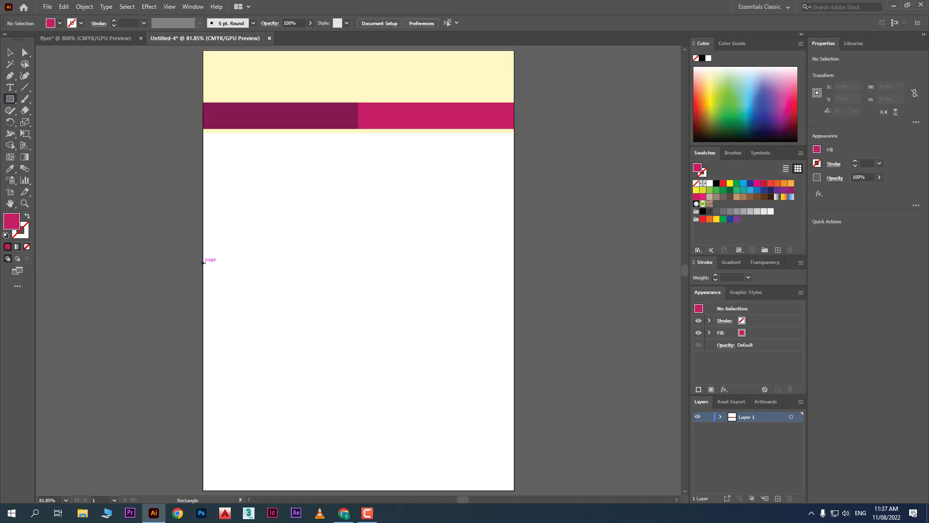
Draw an orange rectangle across the left half of the page middle
left_click_drag(202, 263, 359, 326)
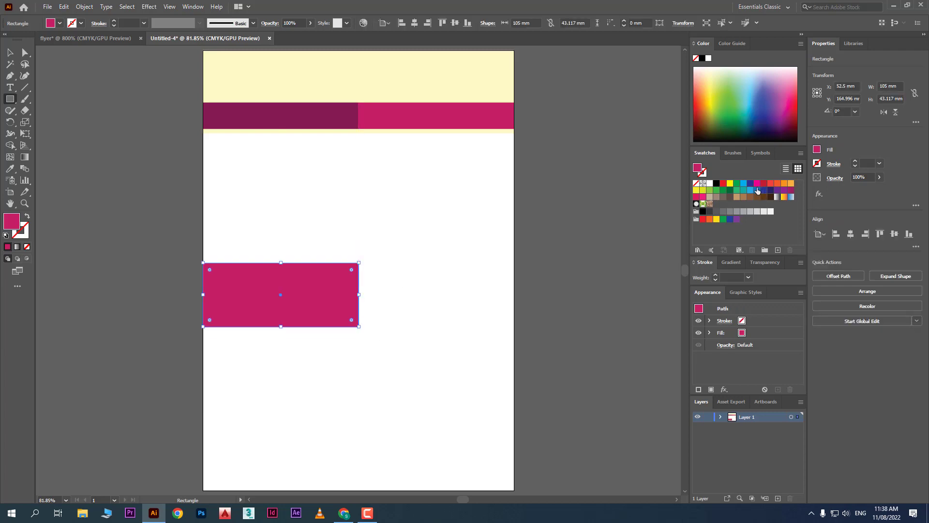
left_click(791, 183)
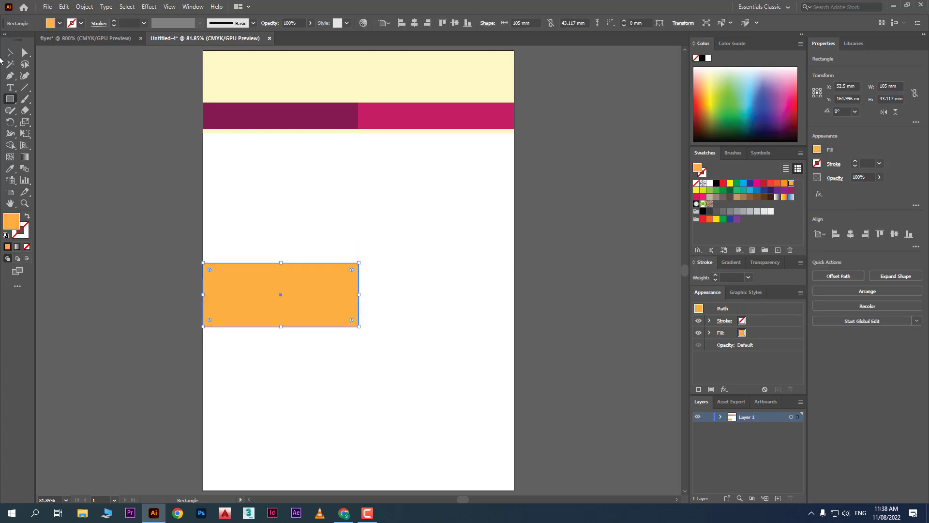
left_click(10, 53)
left_click(499, 248)
left_click(297, 293)
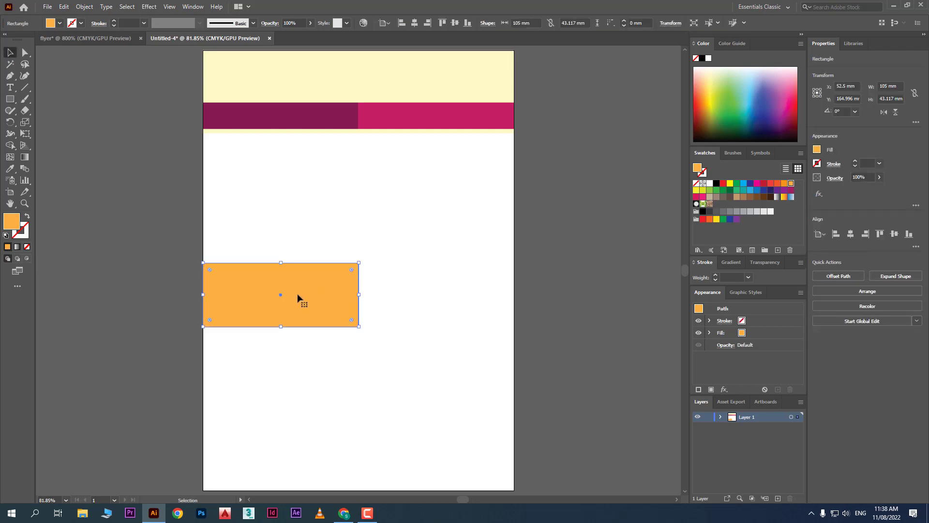
Duplicate the orange rectangle onto the right half and make the copy dark red
left_click_drag(292, 297, 440, 297)
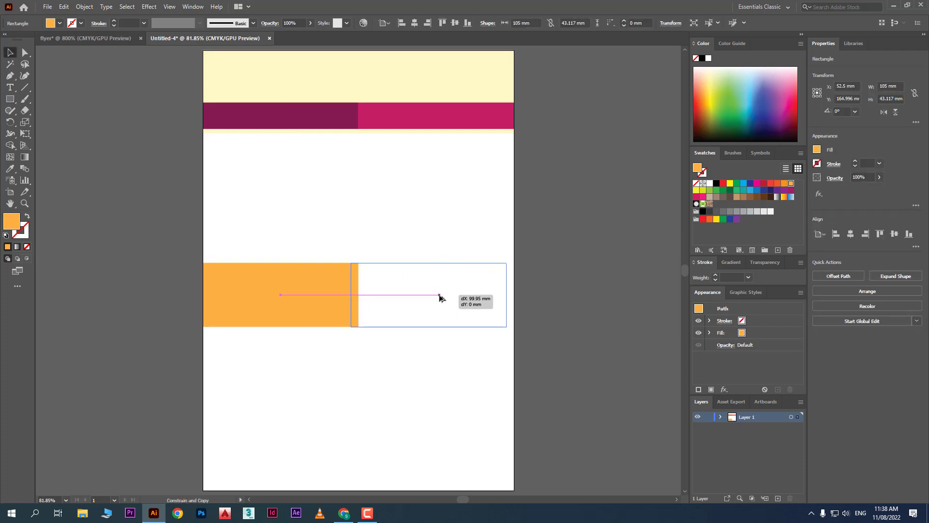
left_click_drag(440, 297, 445, 297)
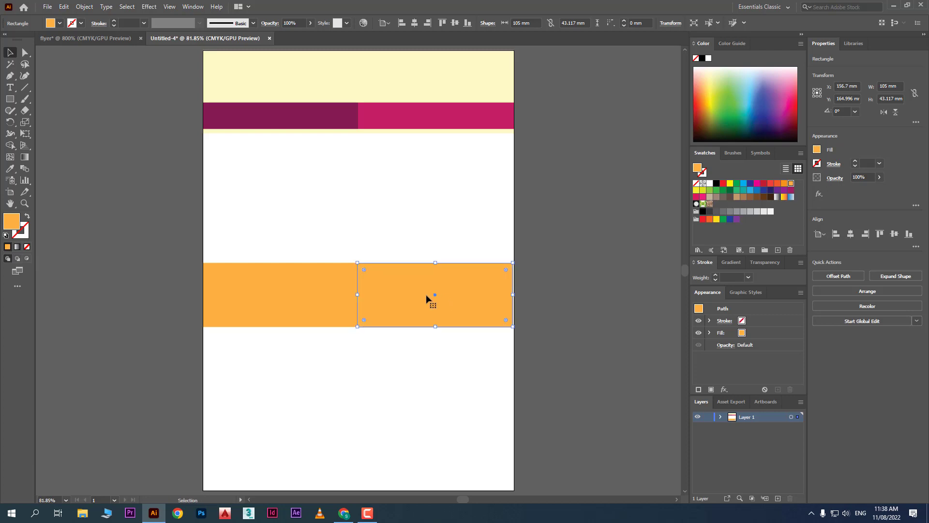
left_click_drag(793, 133, 800, 115)
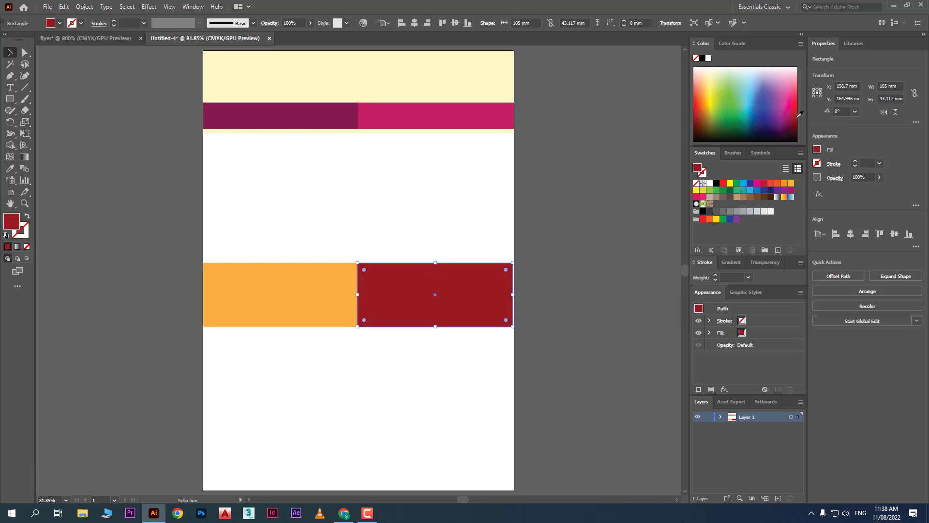
left_click(598, 188)
scroll(341, 373, "down", 1)
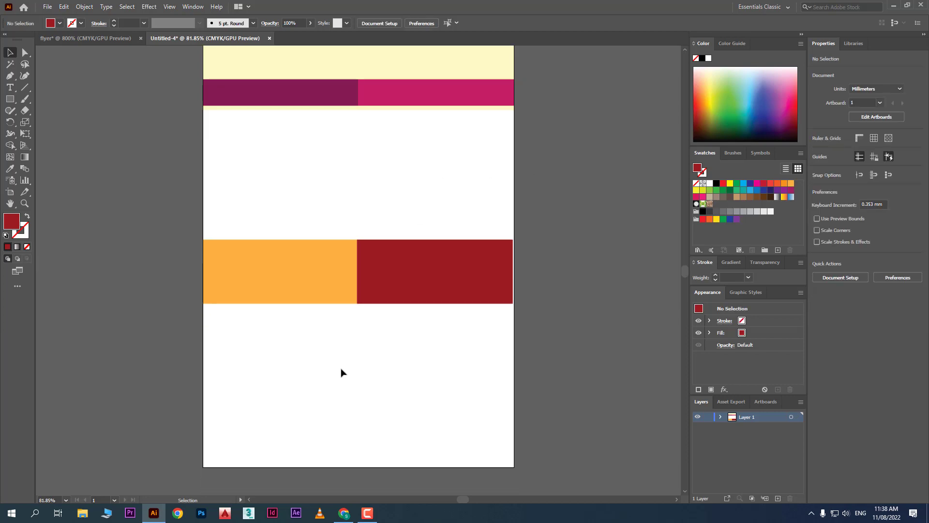
Draw a full-width rectangle below the orange band and eyedropper the top band's cream onto it
left_click(10, 99)
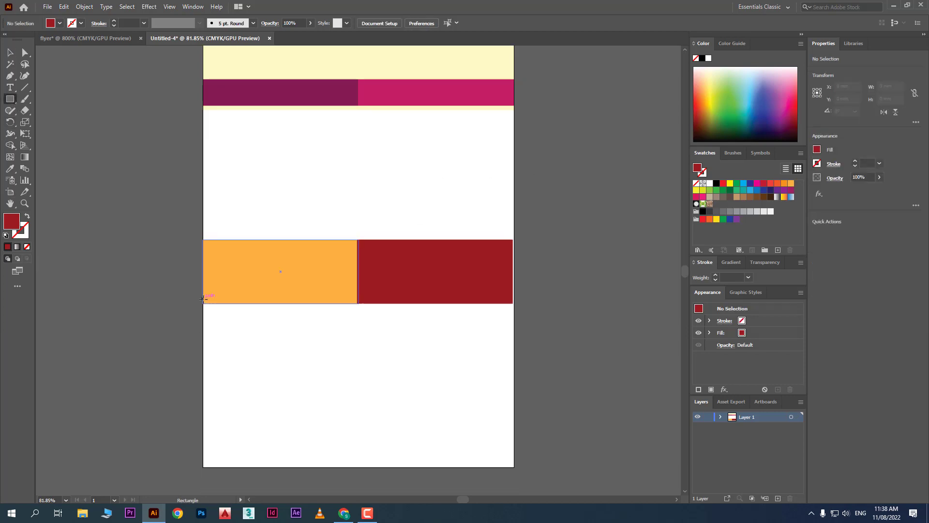
left_click_drag(204, 304, 514, 437)
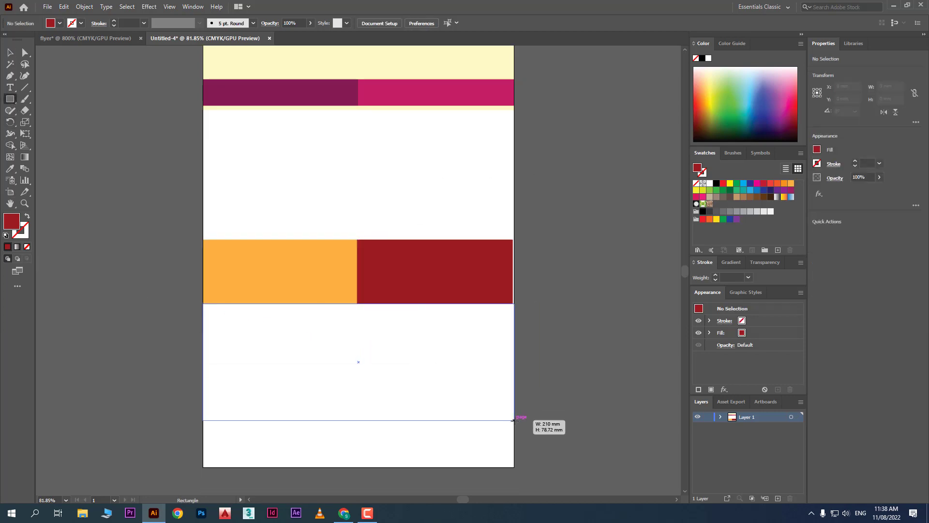
scroll(338, 189, "up", 1)
scroll(338, 188, "up", 1)
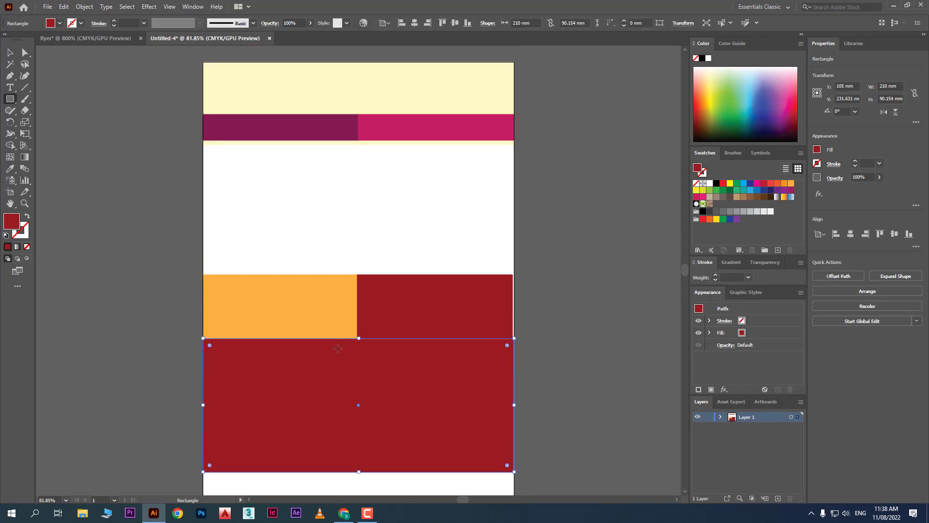
left_click(10, 168)
left_click(275, 90)
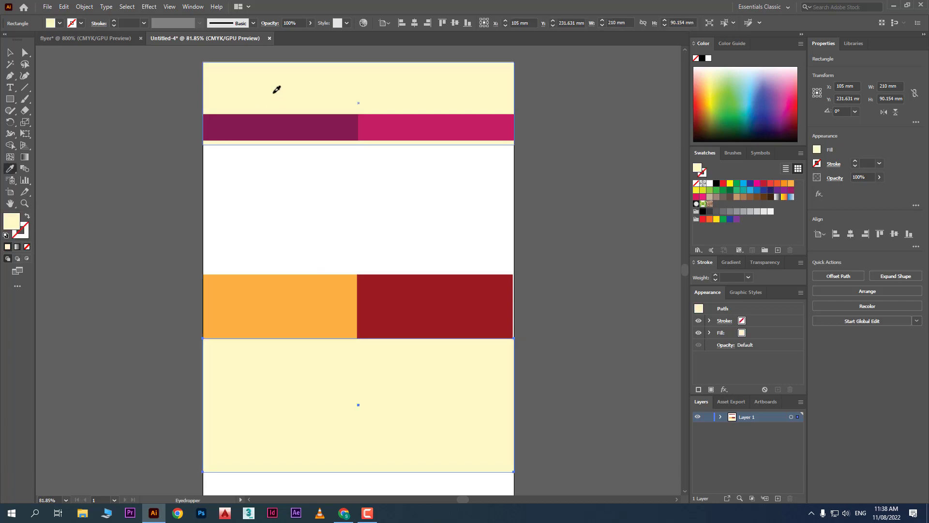
scroll(307, 393, "down", 3)
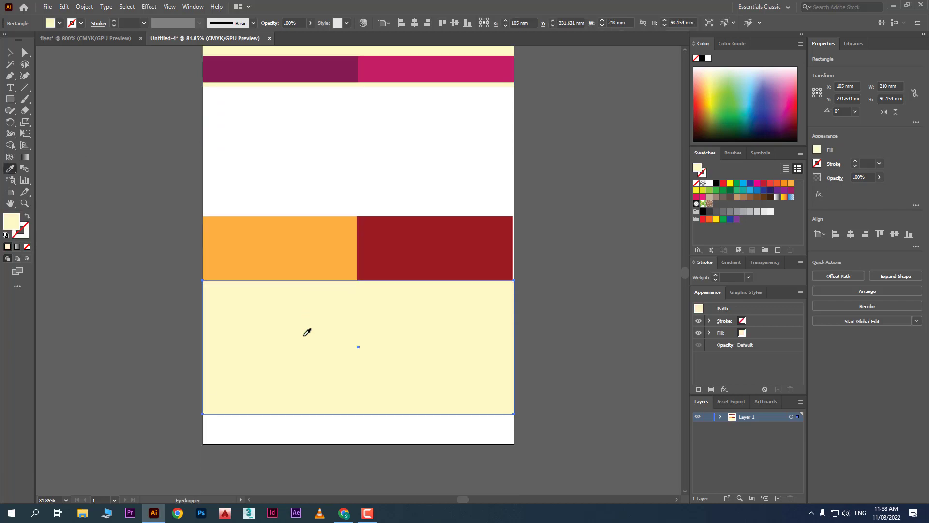
Duplicate the purple band to the page bottom and stretch the cream rectangle down to meet it
left_click(11, 53)
left_click(129, 154)
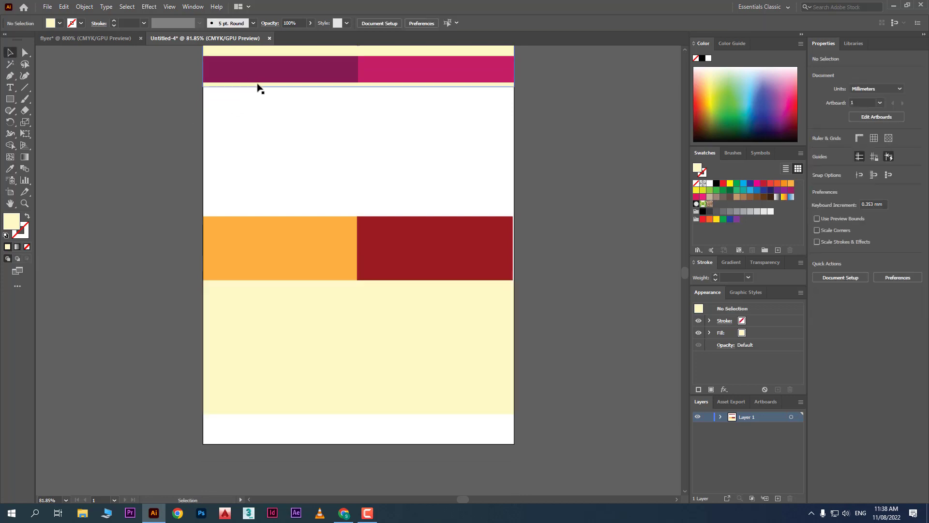
left_click(299, 73)
left_click_drag(307, 71, 308, 435)
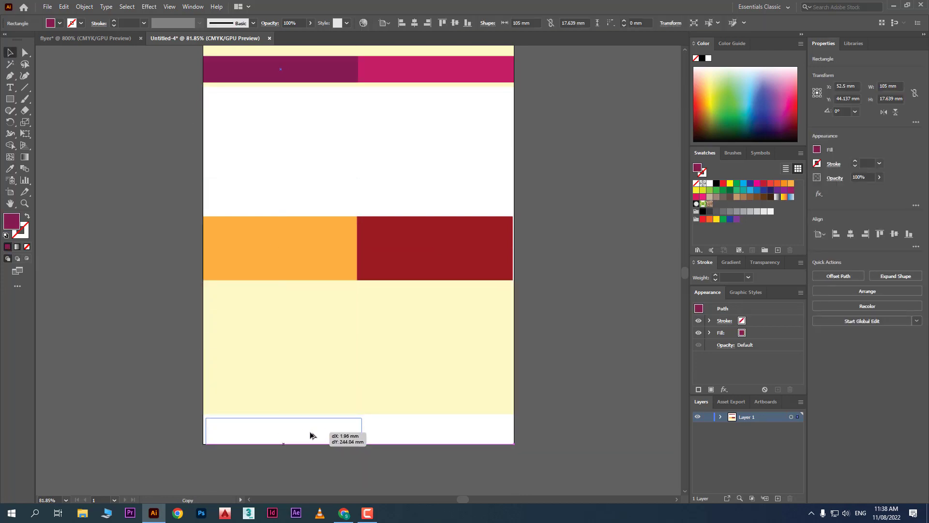
left_click_drag(308, 437, 513, 430)
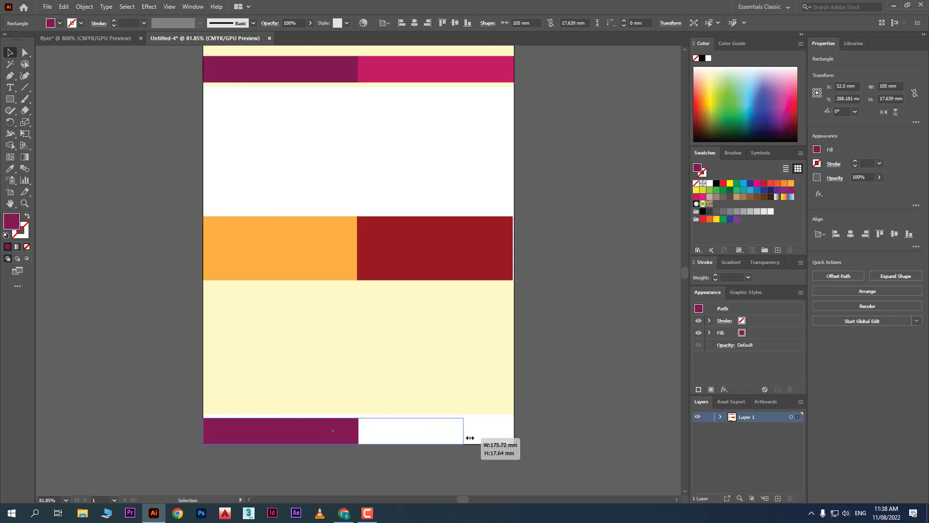
left_click(409, 364)
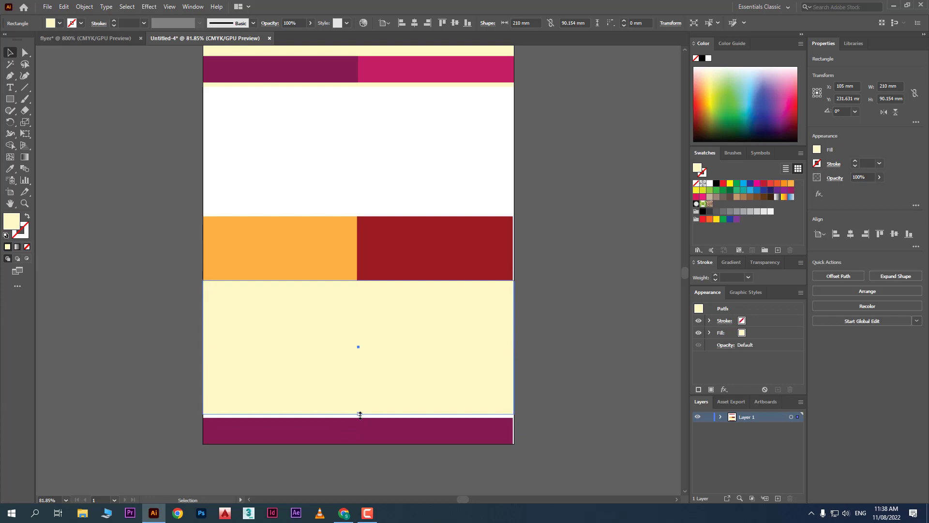
left_click_drag(360, 415, 360, 417)
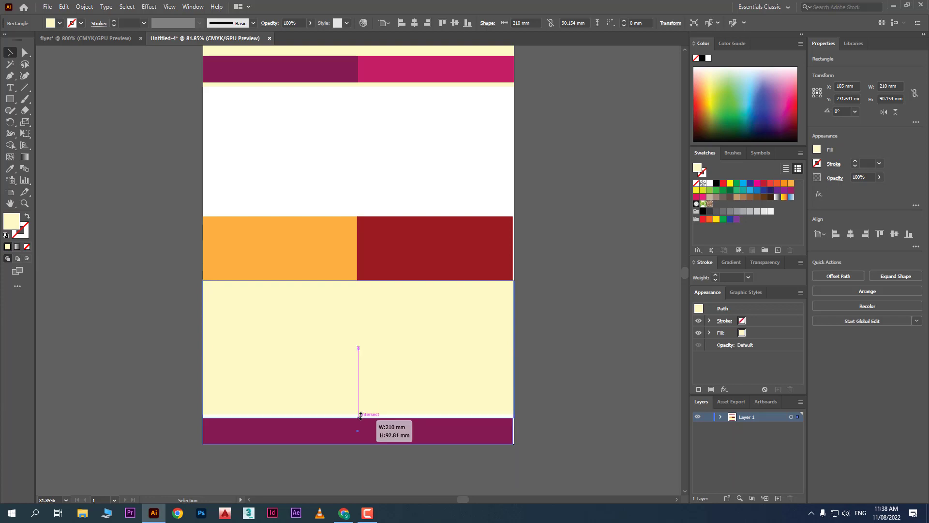
left_click(569, 335)
scroll(576, 337, "up", 1)
scroll(576, 337, "up", 1)
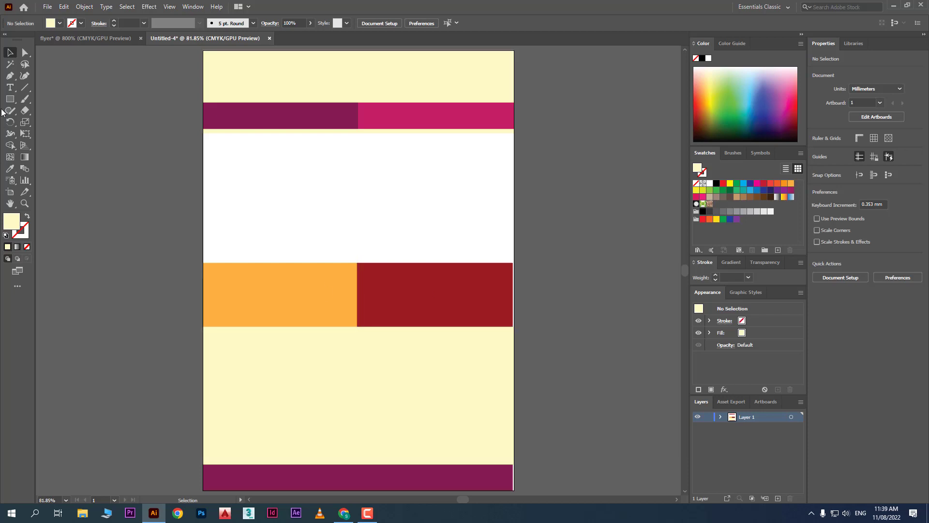
Type the two-line heading 'Write any heading text here' / 'press enter to next line' in the white gap
left_click(10, 89)
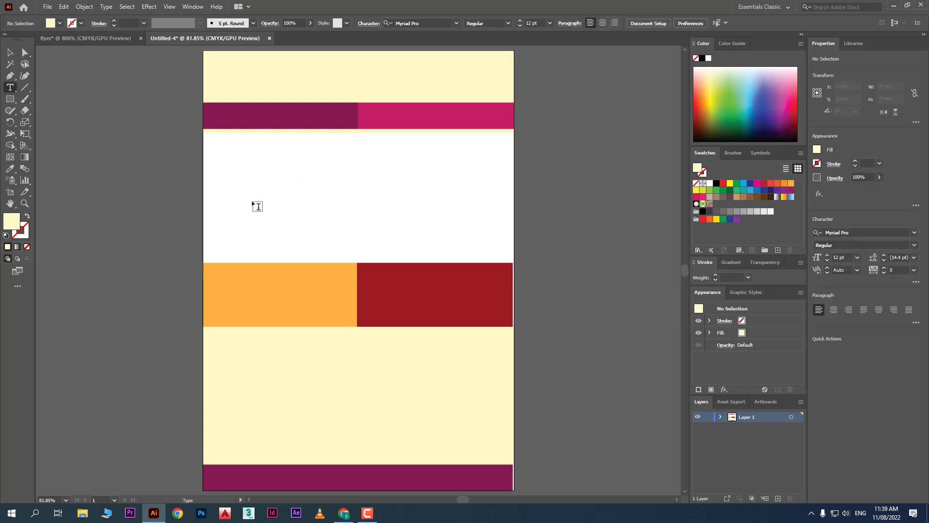
left_click(261, 180)
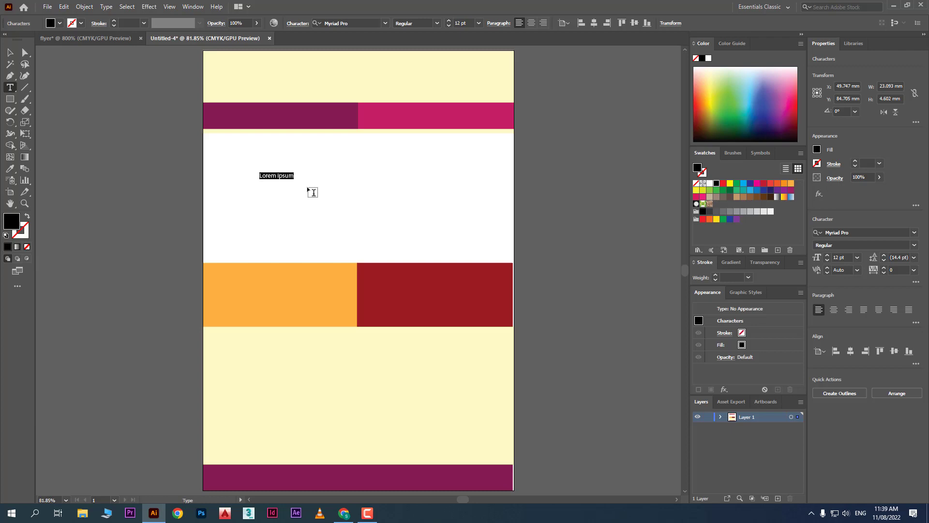
type("W")
type("rite any headin")
type("g text here")
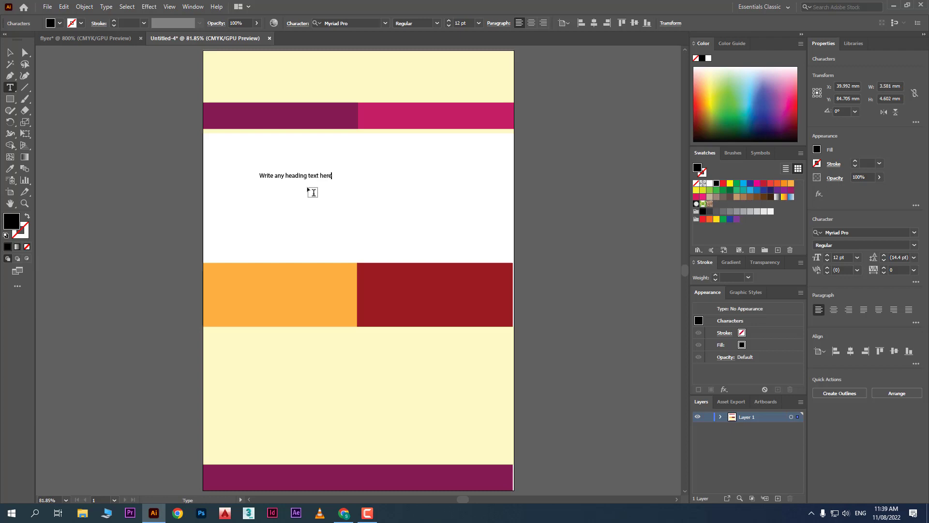
key("Return")
type("enter to next l")
type("ine")
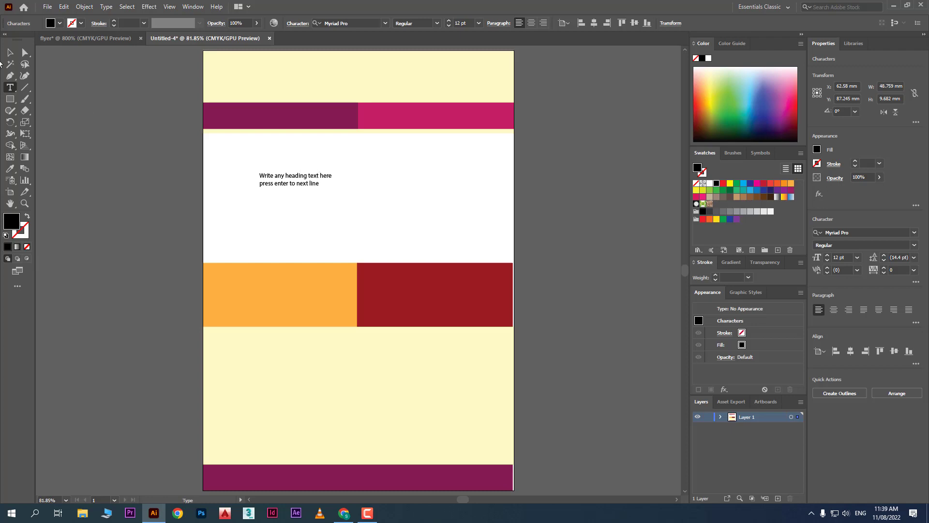
left_click(10, 52)
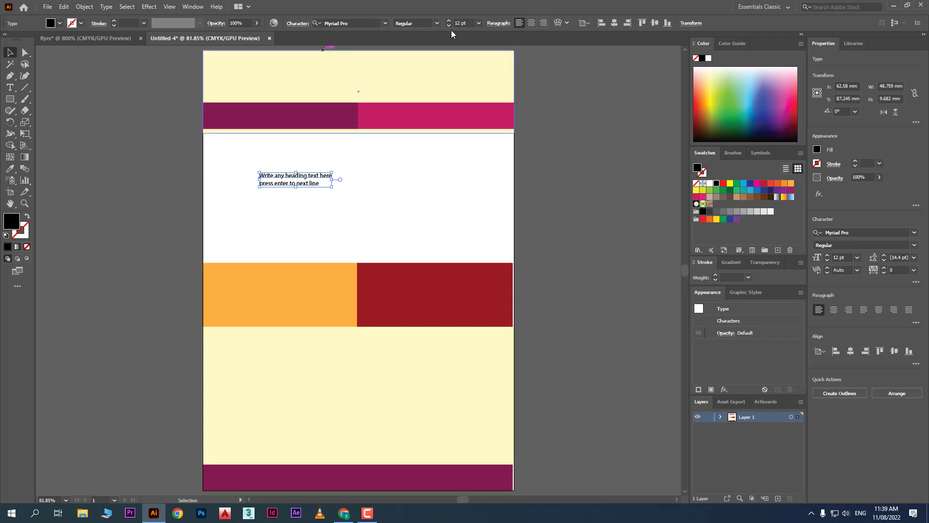
Browse the font size and family lists, then enlarge the heading by dragging its corner
left_click(478, 23)
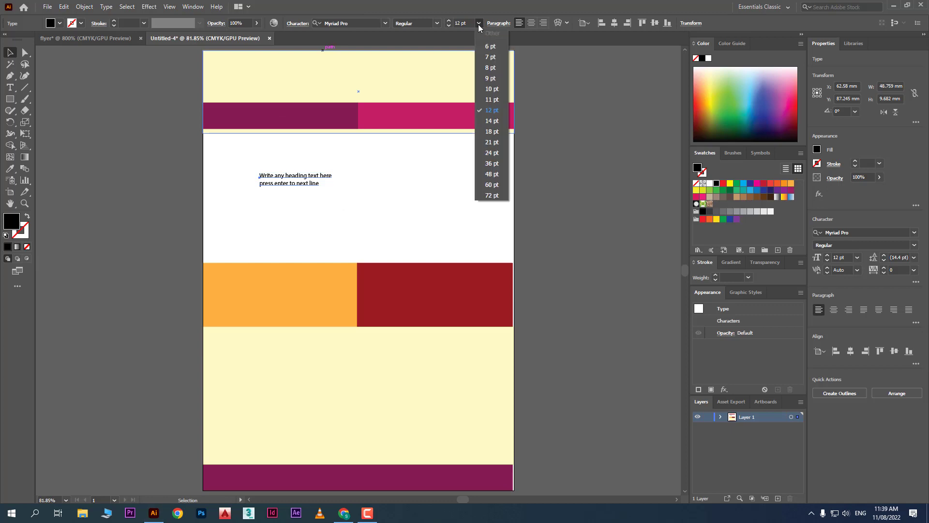
left_click(491, 111)
left_click(386, 23)
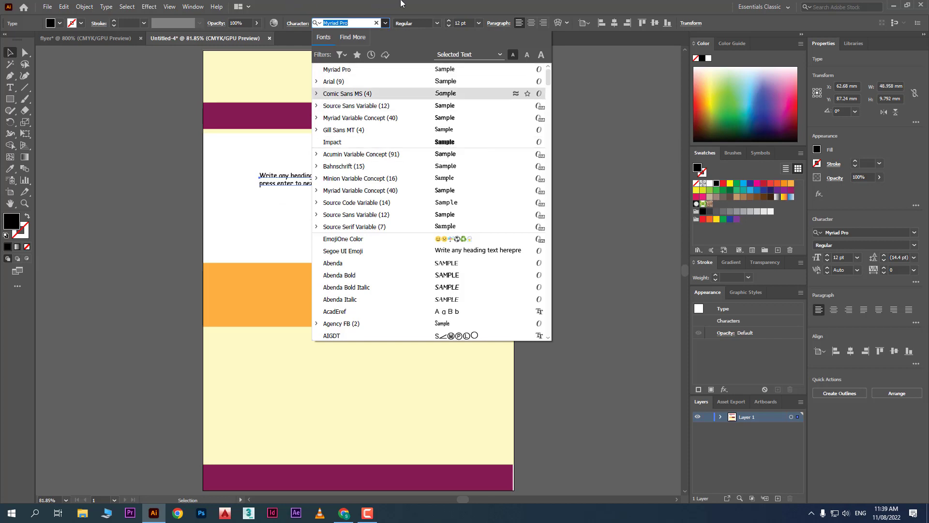
left_click(606, 156)
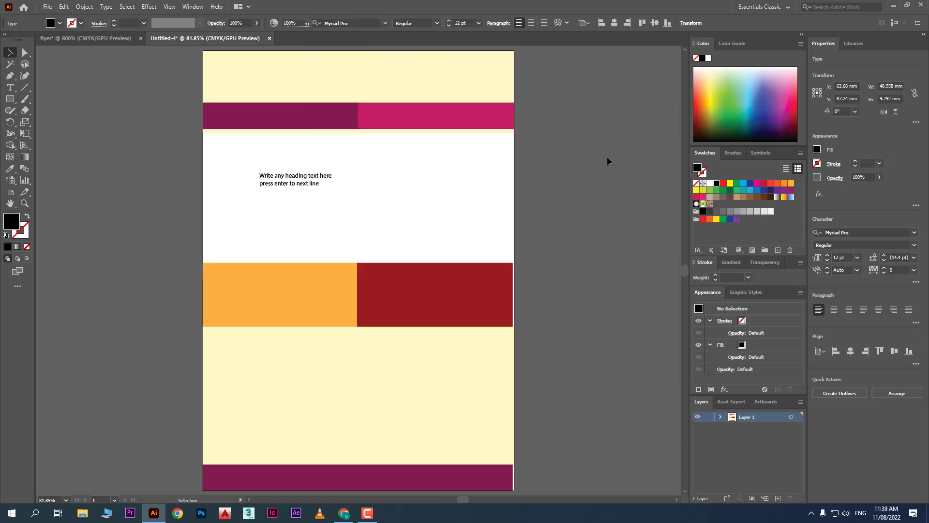
left_click(313, 186)
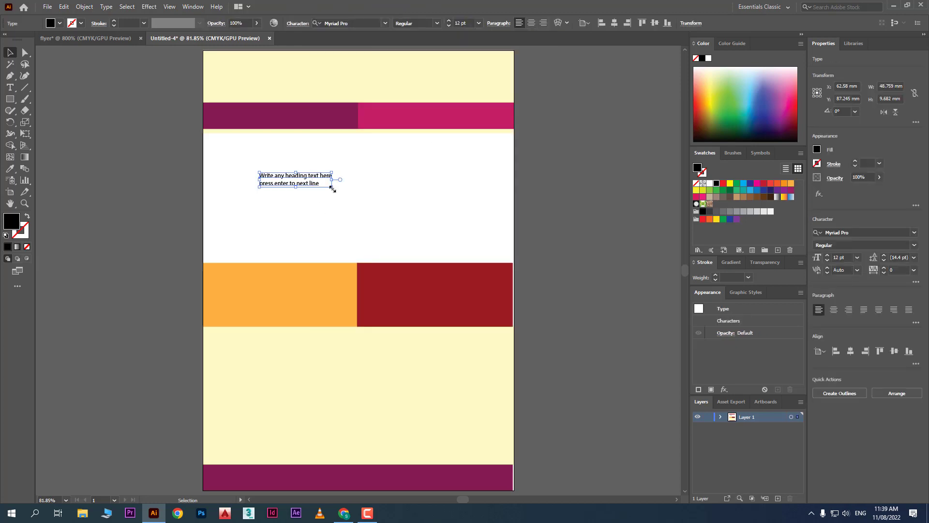
mouse_move(333, 189)
left_mouse_down()
mouse_move(493, 247)
mouse_move(475, 237)
left_mouse_up()
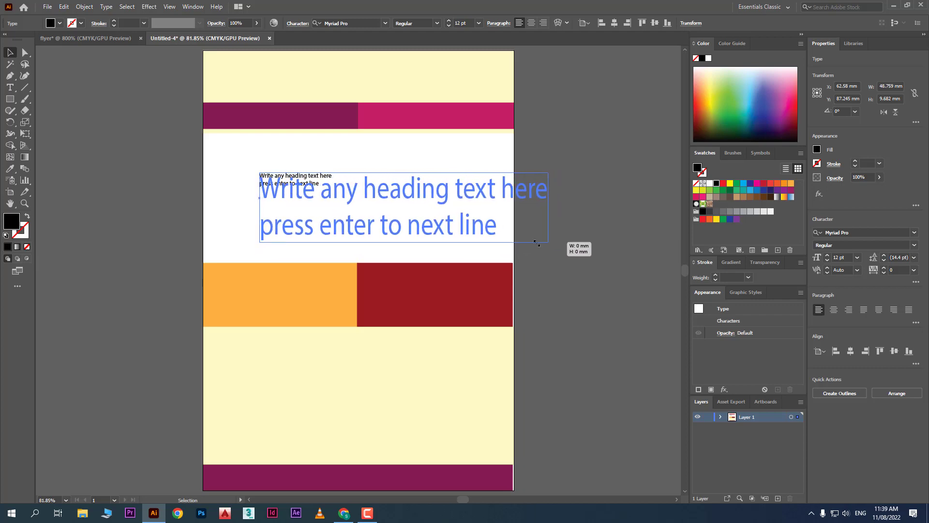
mouse_move(474, 238)
left_mouse_down()
mouse_move(378, 219)
mouse_move(475, 236)
mouse_move(423, 232)
mouse_move(458, 239)
left_mouse_up()
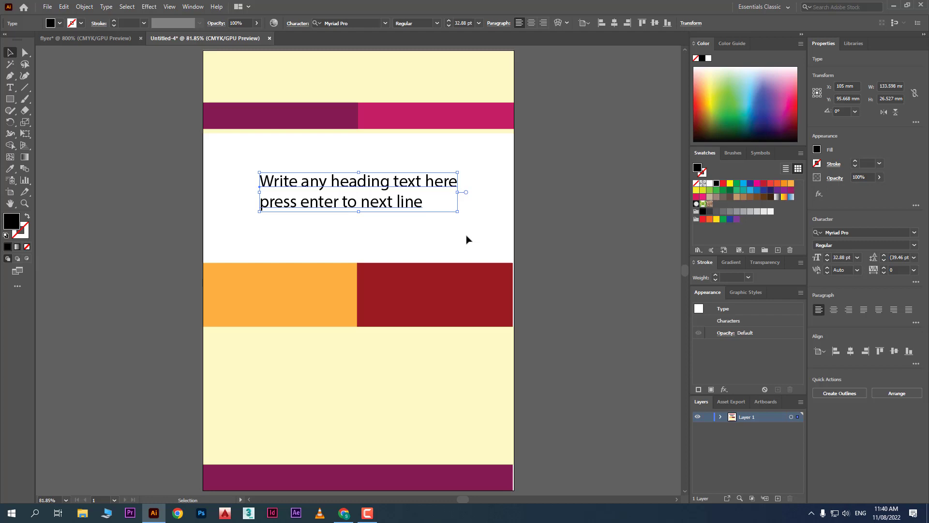
Move the heading up into the top cream band and colour it dark blue
scroll(467, 239, "up", 1)
left_click_drag(396, 212, 408, 101)
left_click_drag(786, 116, 764, 129)
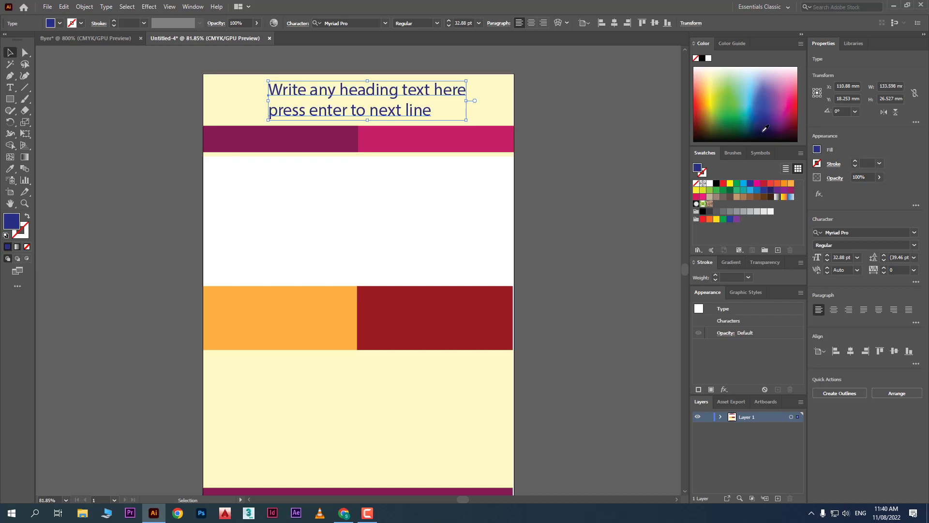
left_click(560, 182)
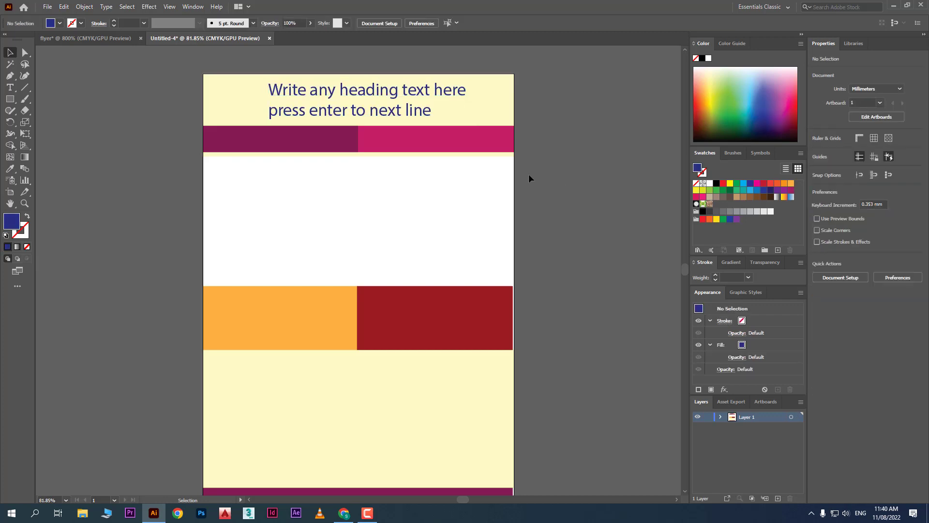
Add a new text object containing the phone number
left_click(9, 87)
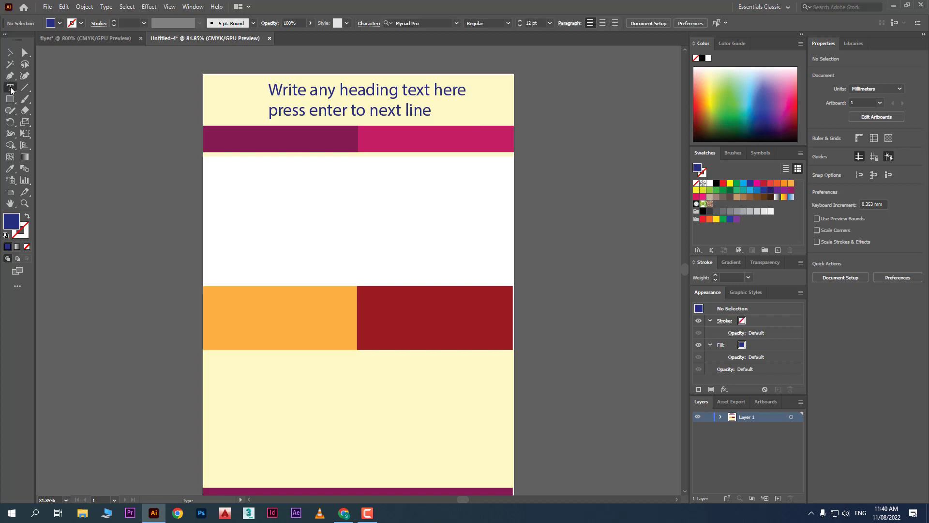
left_click(241, 202)
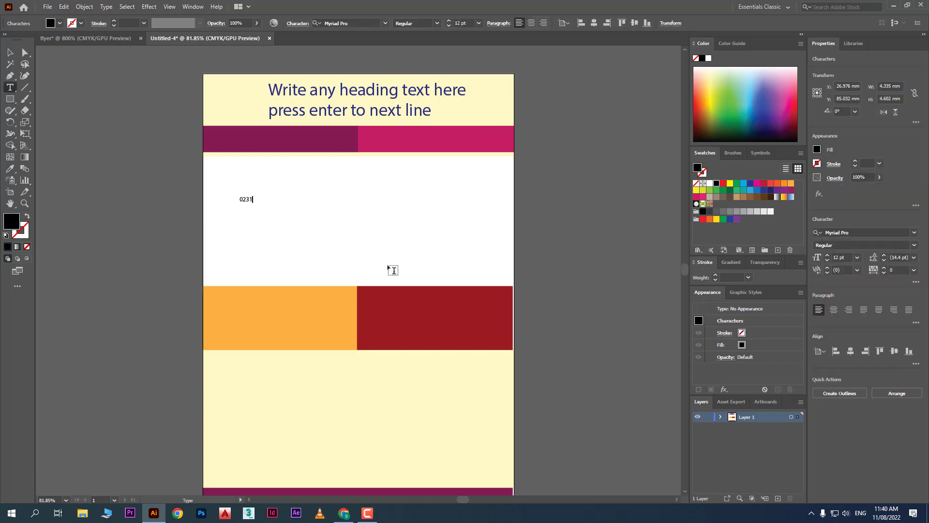
left_click(9, 52)
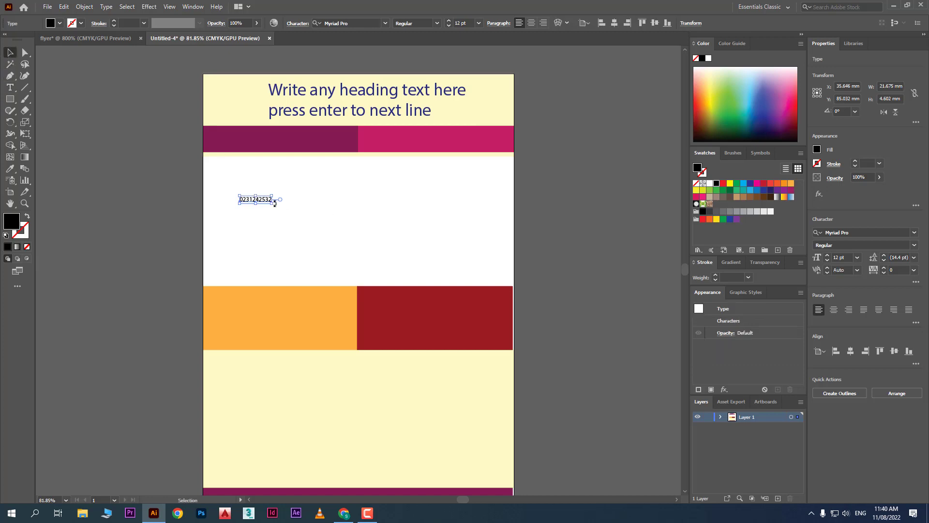
Enlarge the phone number to about 50 pt, move it onto the pink band, colour it white
left_click_drag(272, 203, 376, 248)
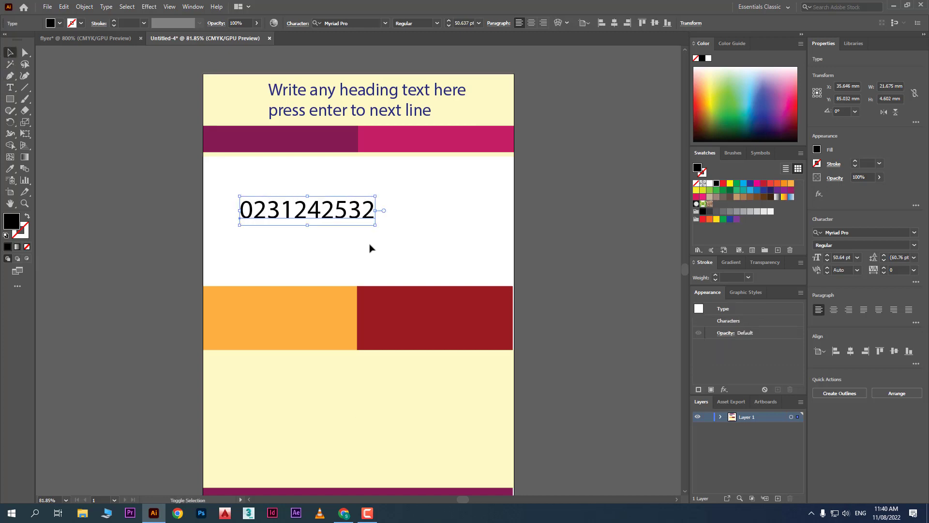
mouse_move(338, 218)
left_mouse_down()
mouse_move(321, 148)
mouse_move(338, 150)
left_mouse_up()
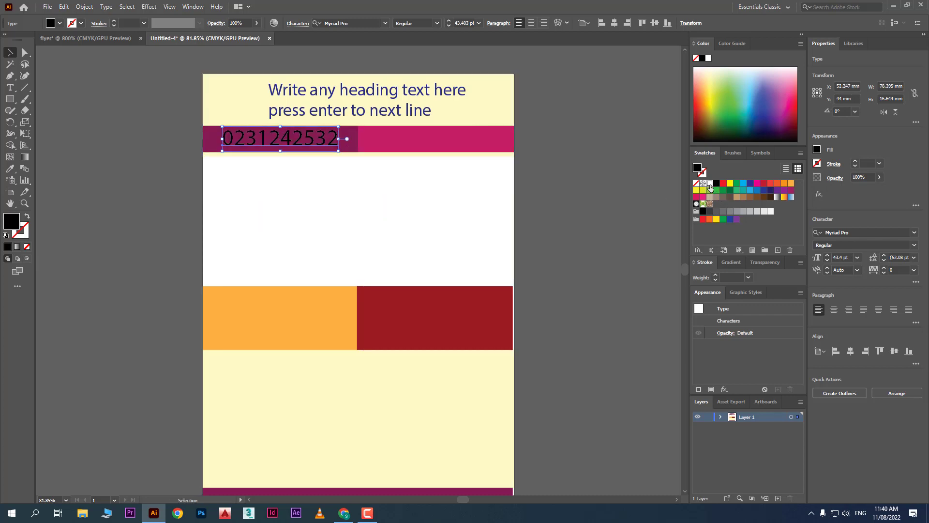
left_click(710, 183)
left_click(434, 210)
scroll(425, 211, "down", 4)
scroll(425, 210, "up", 1)
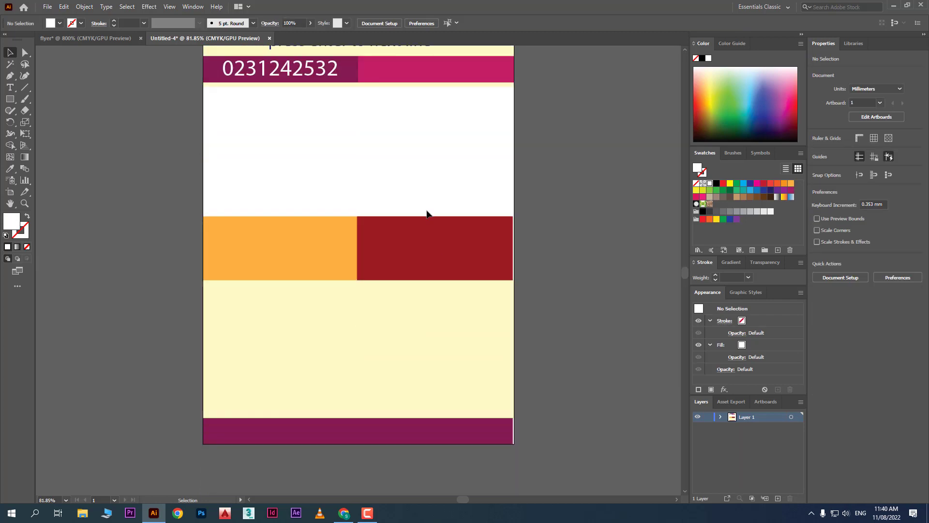
scroll(428, 210, "up", 3)
scroll(379, 210, "down", 1)
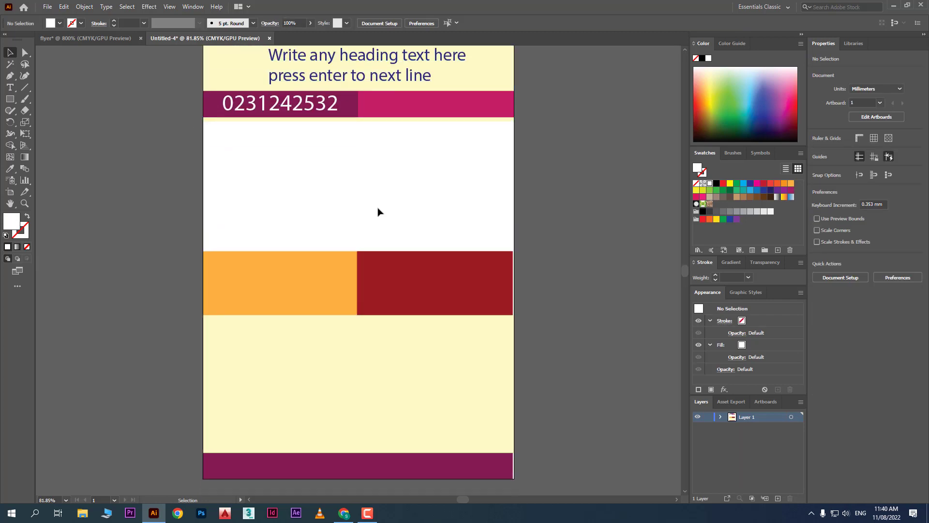
scroll(378, 212, "down", 2)
Type four lines of placeholder body text in the lower cream band and select them
left_click(10, 87)
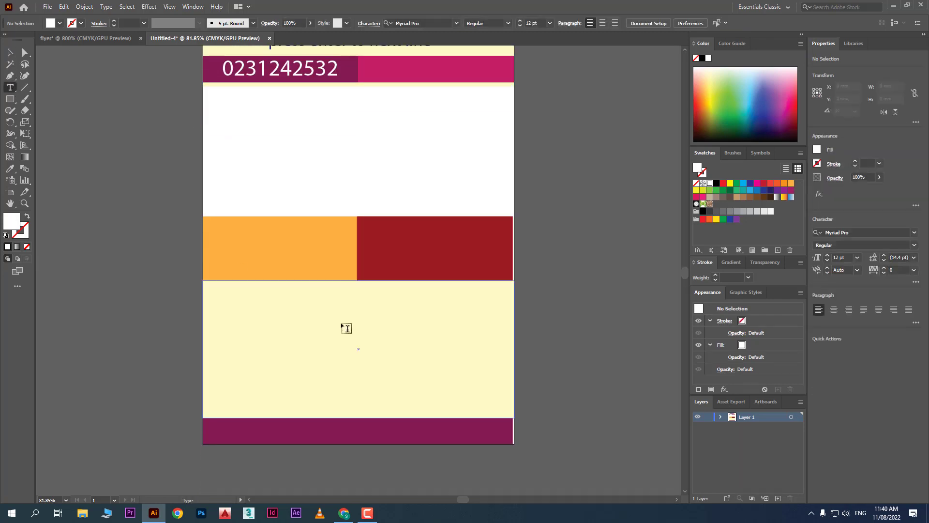
left_click(289, 305)
type("sd;")
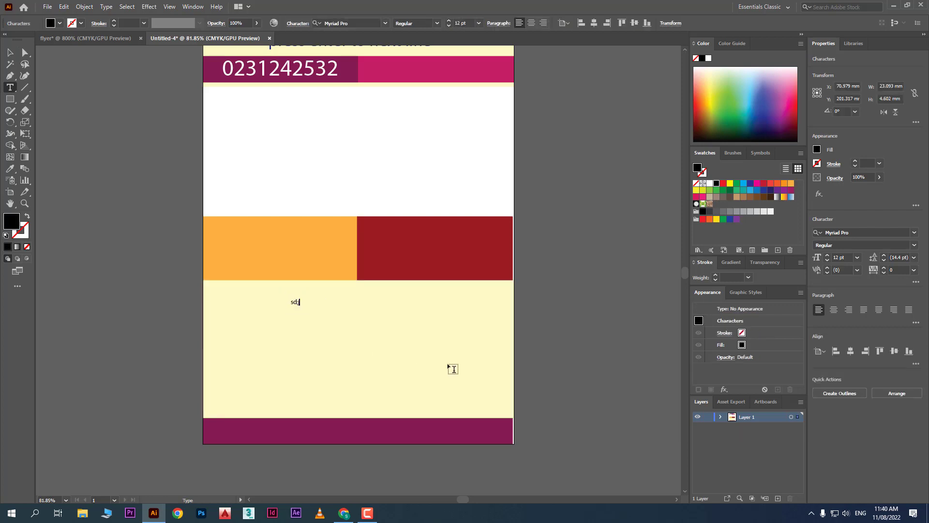
type(" fkldsj;fdslk f;ldsl fj;lkdj ;fd")
type("skjd fl;jsc")
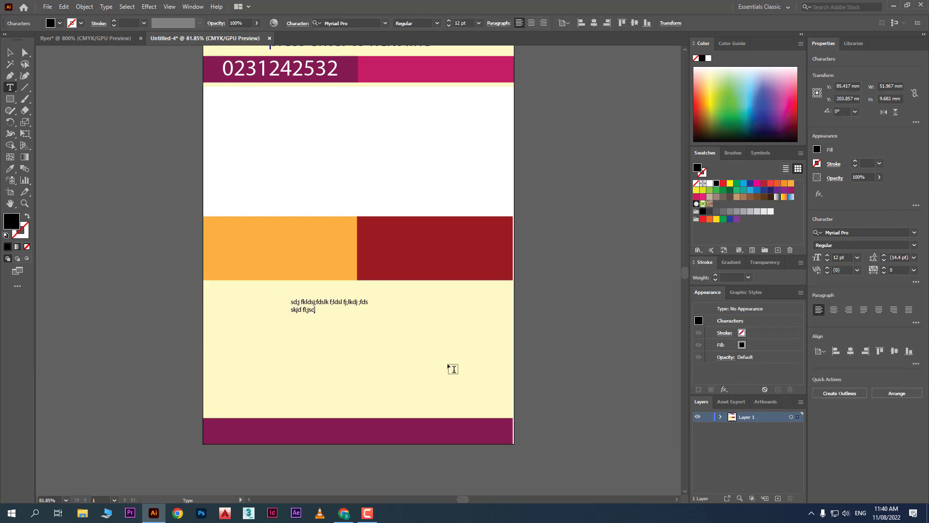
type("jkf dslkjf kdsjlkfj lkdsjflkj dslk")
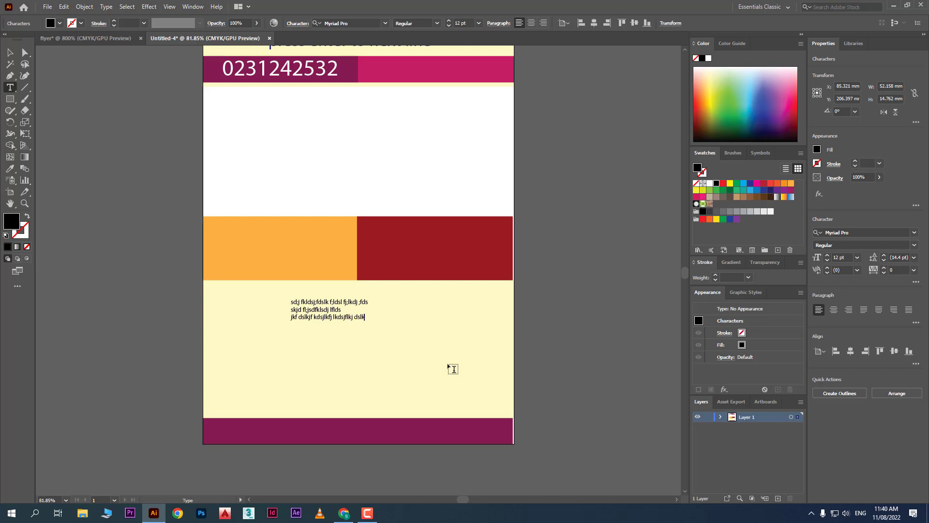
type("jsdkf jldsj flkjdkljf kldsj lkfjldsk fjlkdsjk'lfjlksd")
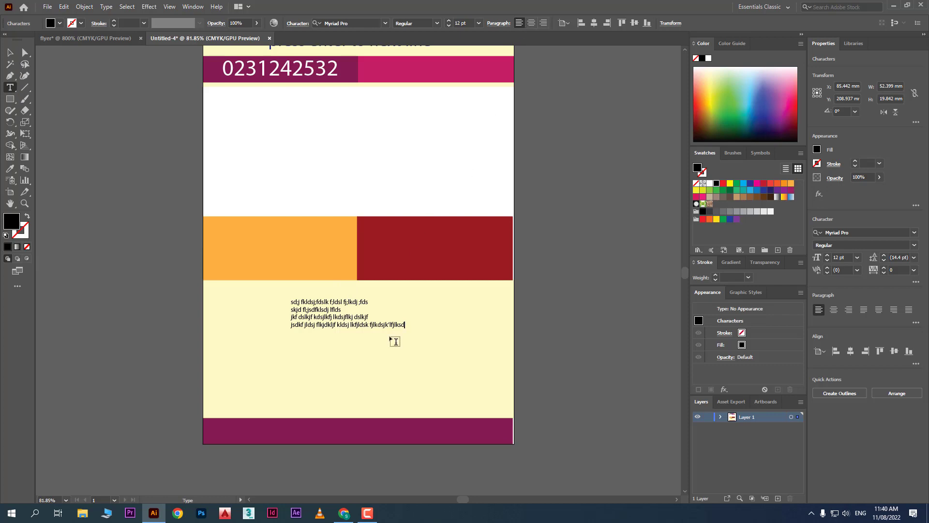
left_click_drag(405, 325, 259, 288)
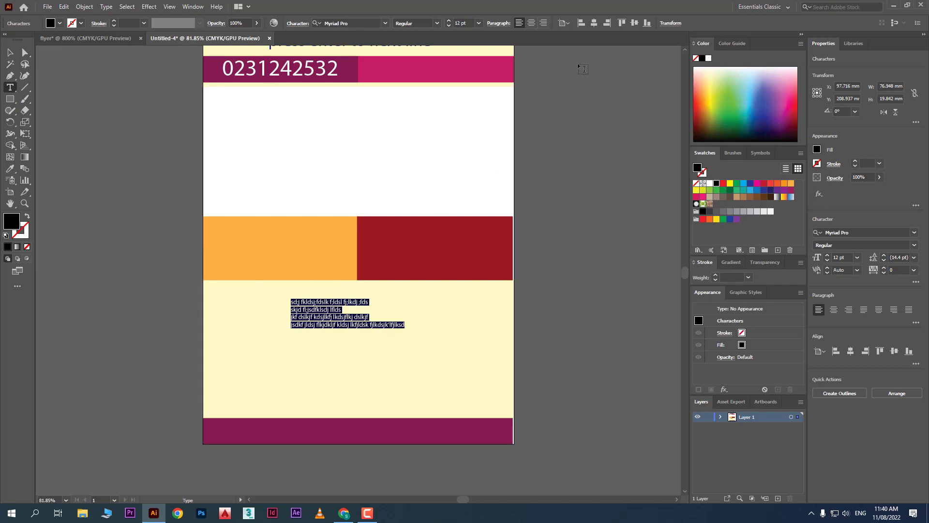
Centre-align the body text and set its second and third lines to 24 pt
left_click(532, 22)
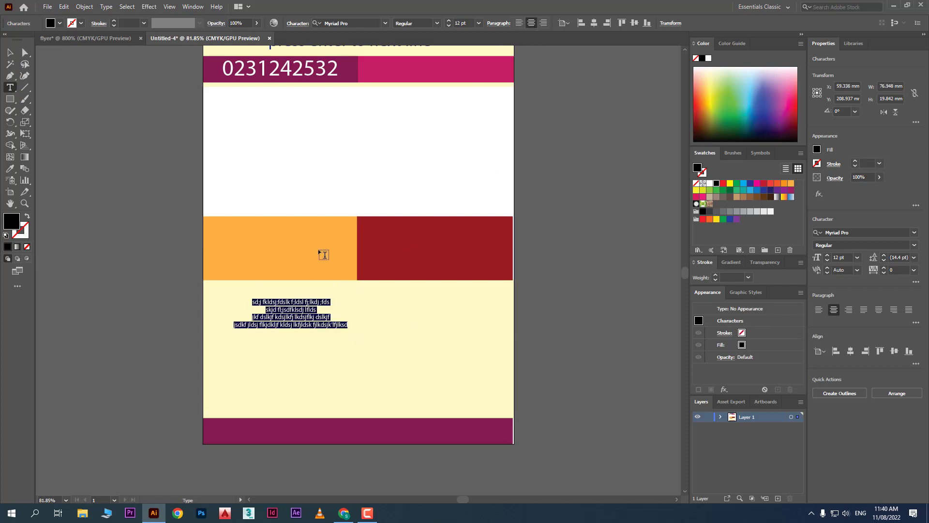
left_click(286, 316)
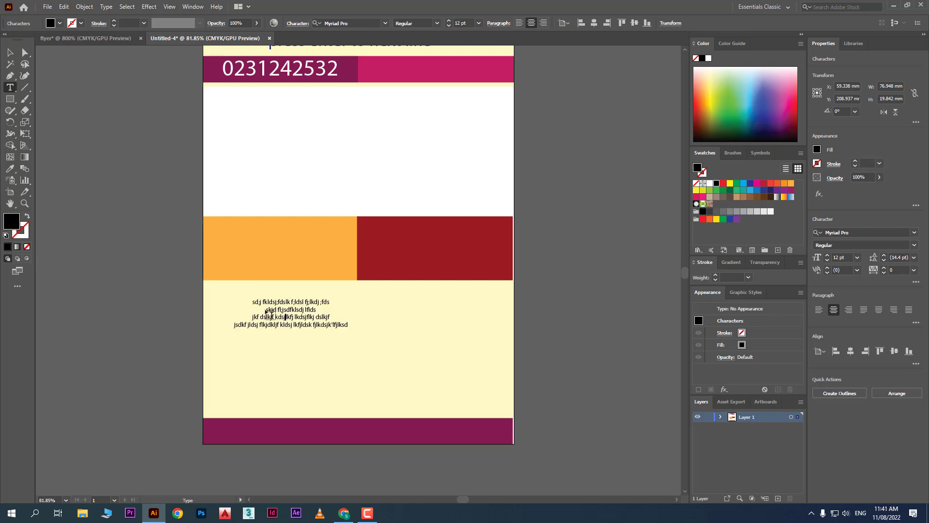
left_click_drag(267, 311, 370, 316)
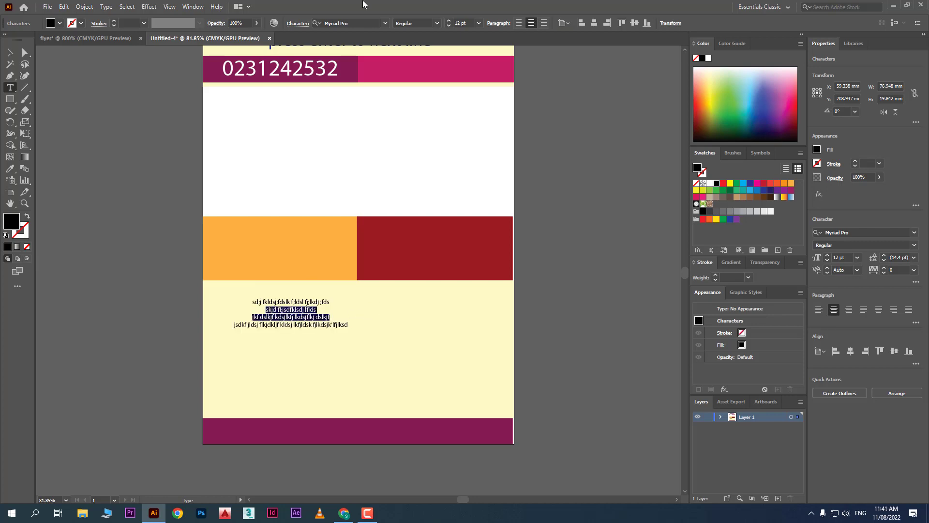
left_click(479, 23)
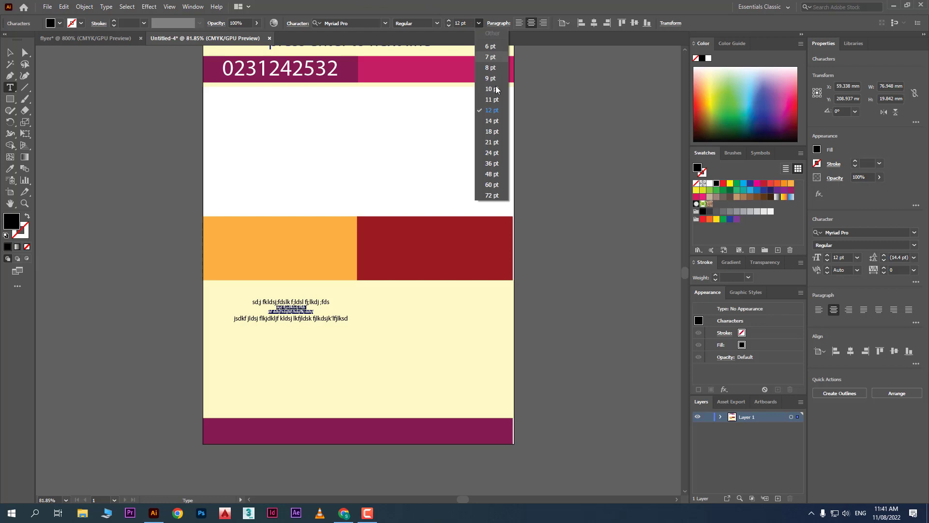
left_click(492, 152)
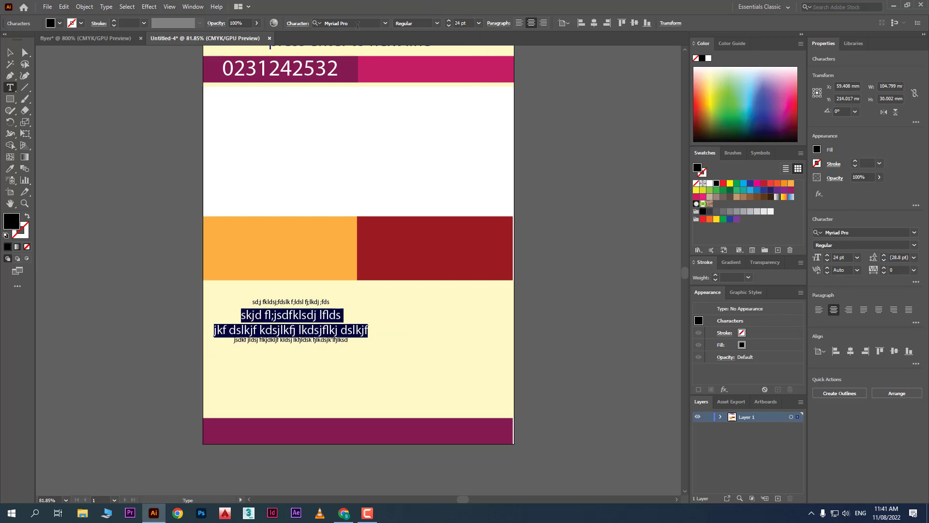
left_click(386, 23)
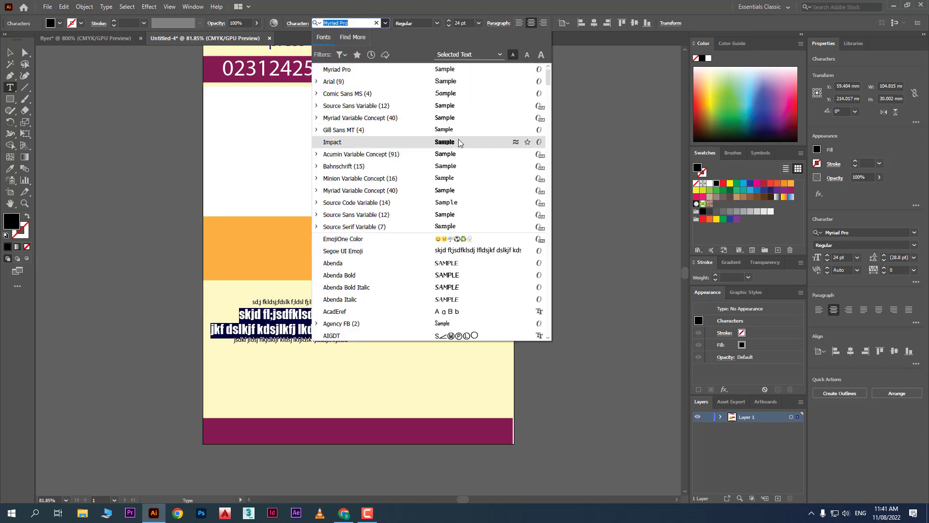
key("Escape")
key("Escape")
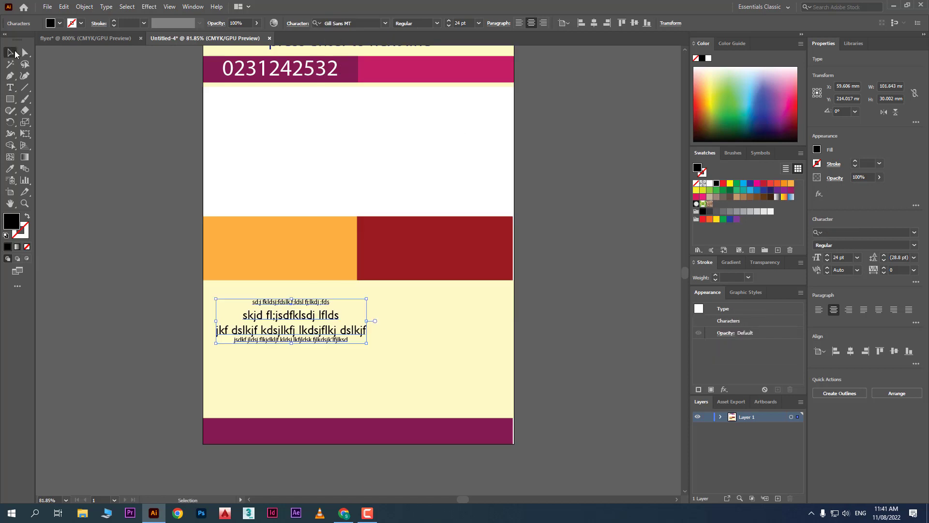
Move the body text to the cream band's centre and colour its lower three lines blue
left_click_drag(304, 319, 352, 339)
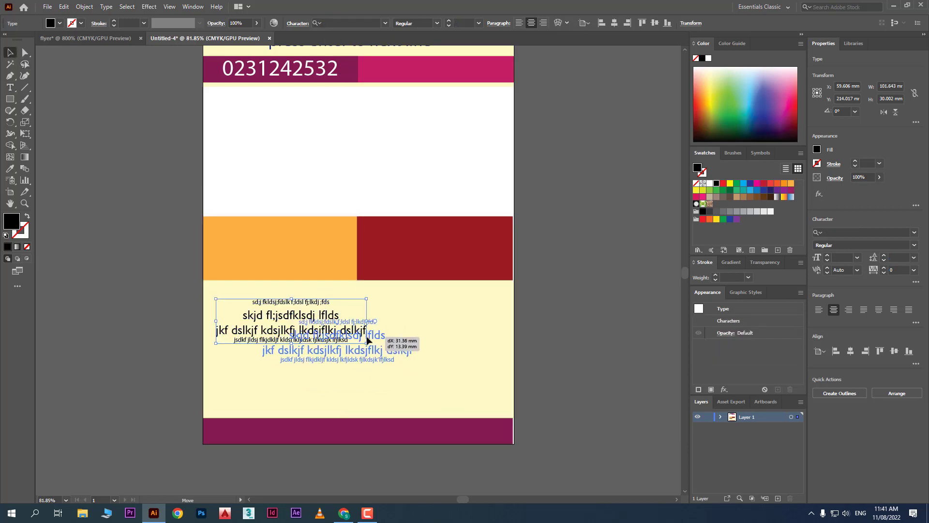
double_click(340, 335)
left_click_drag(290, 332, 478, 360)
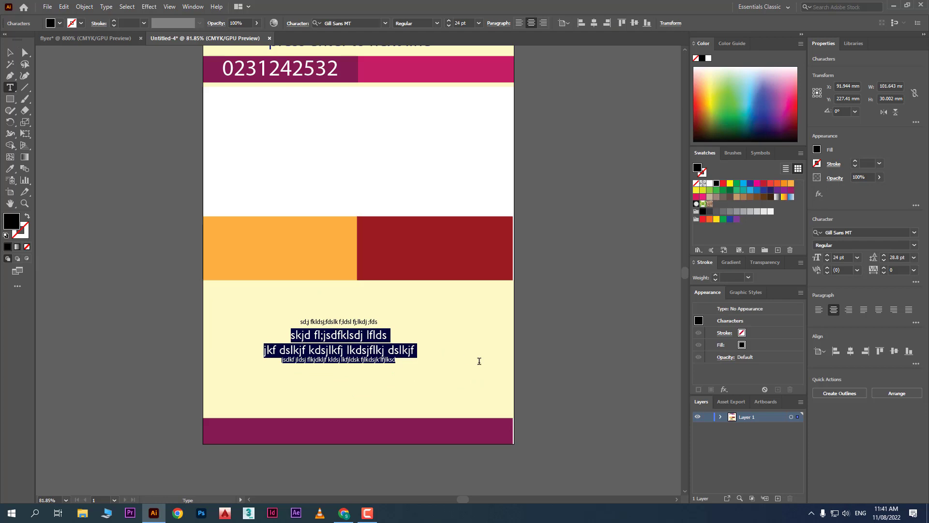
left_click(751, 184)
key("Escape")
left_click(75, 141)
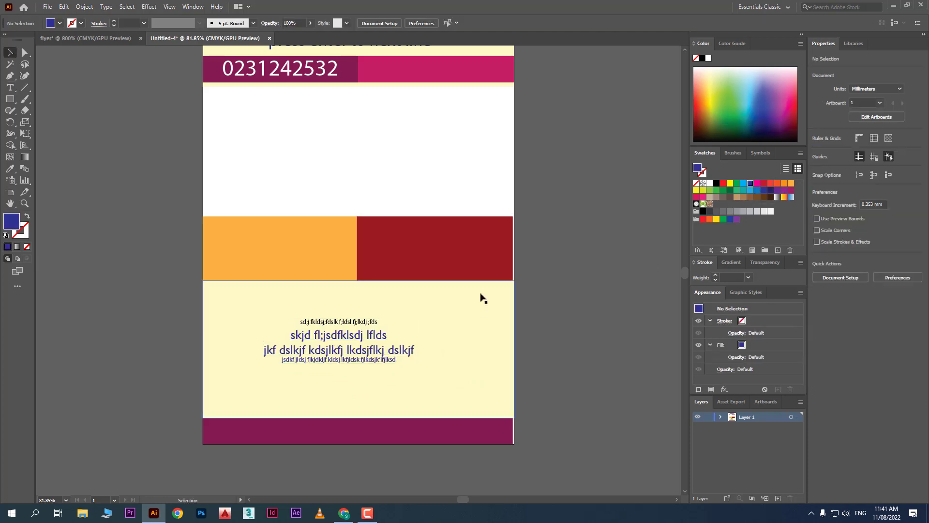
scroll(637, 227, "up", 2)
scroll(634, 226, "up", 2)
scroll(628, 221, "down", 3)
scroll(629, 220, "up", 1)
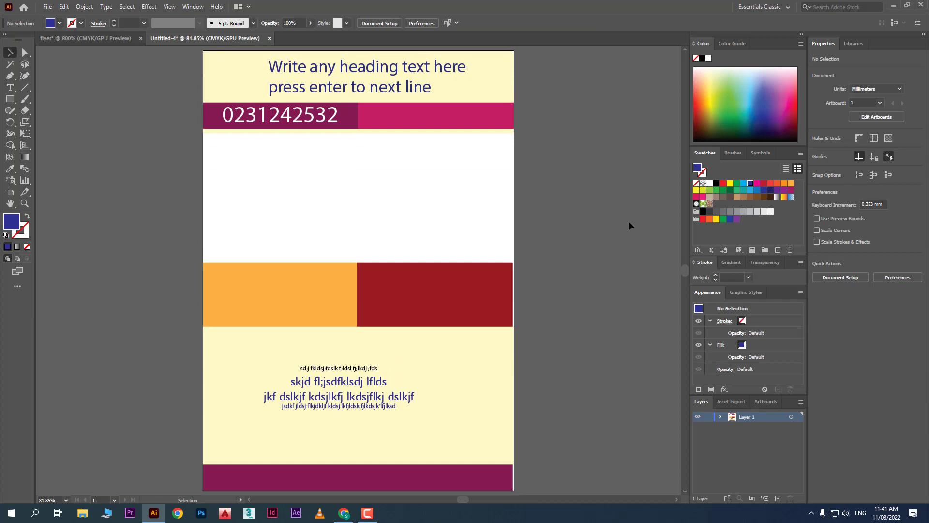
scroll(538, 179, "down", 3)
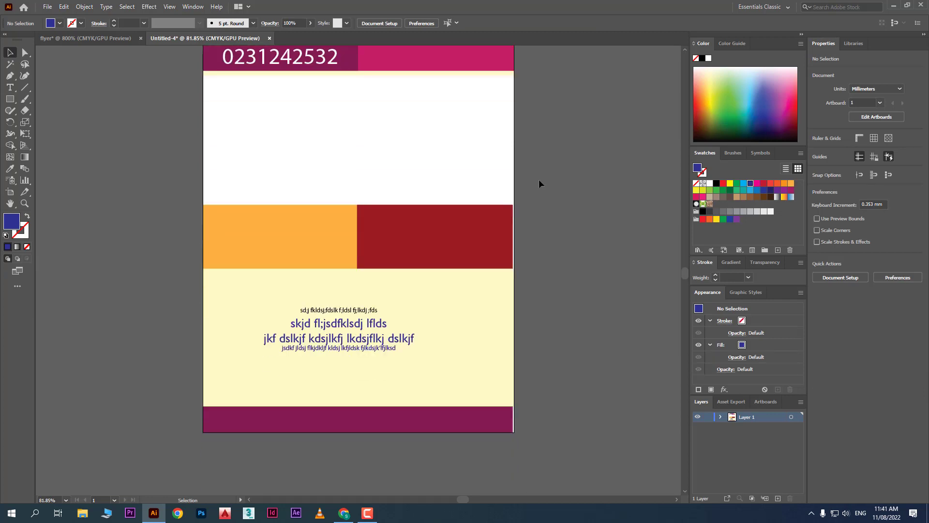
scroll(539, 179, "up", 2)
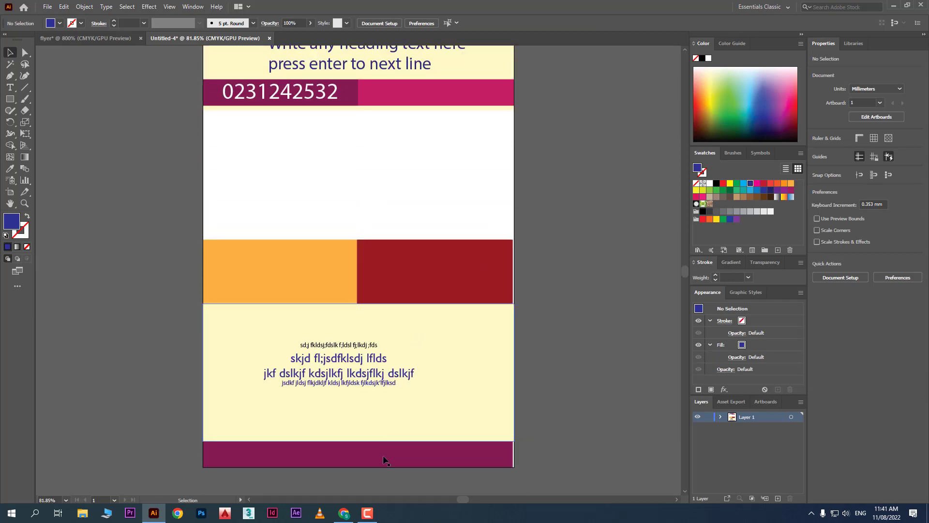